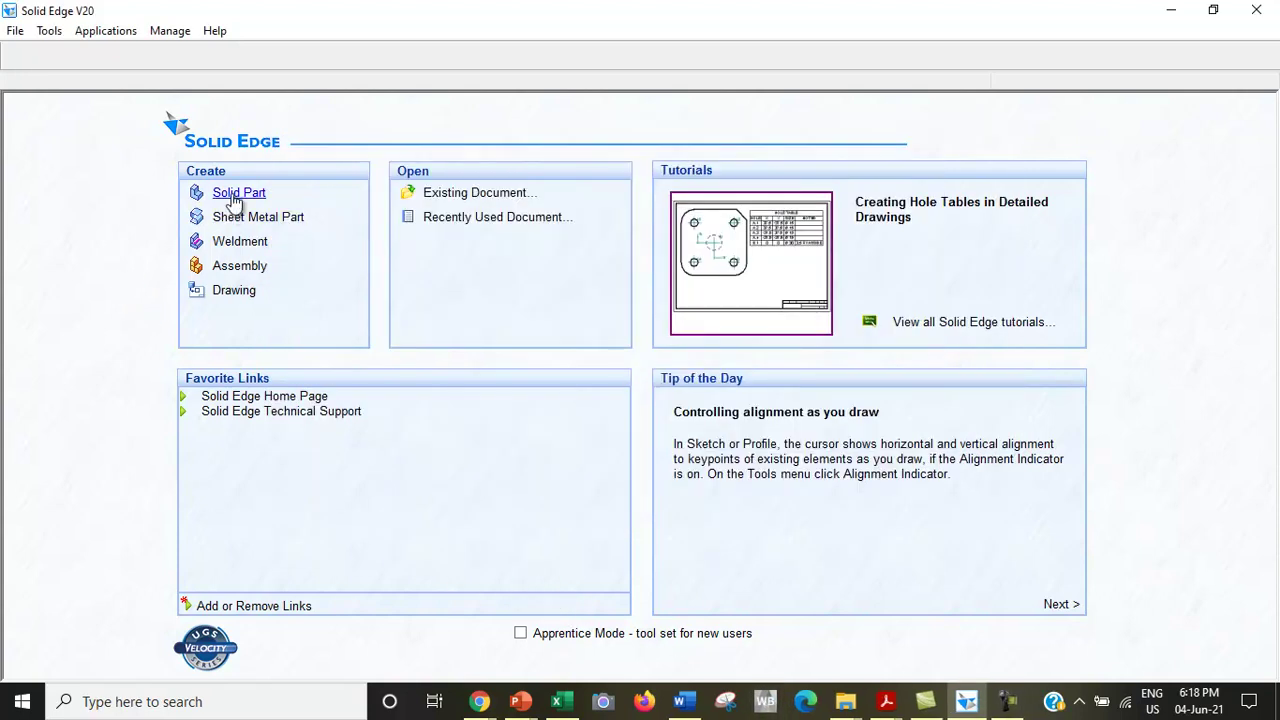
- Create a new Solid Edge part and begin a Protrusion sketch on the Front (xz) plane
{"action": "left_click", "coordinate": [234, 194]}
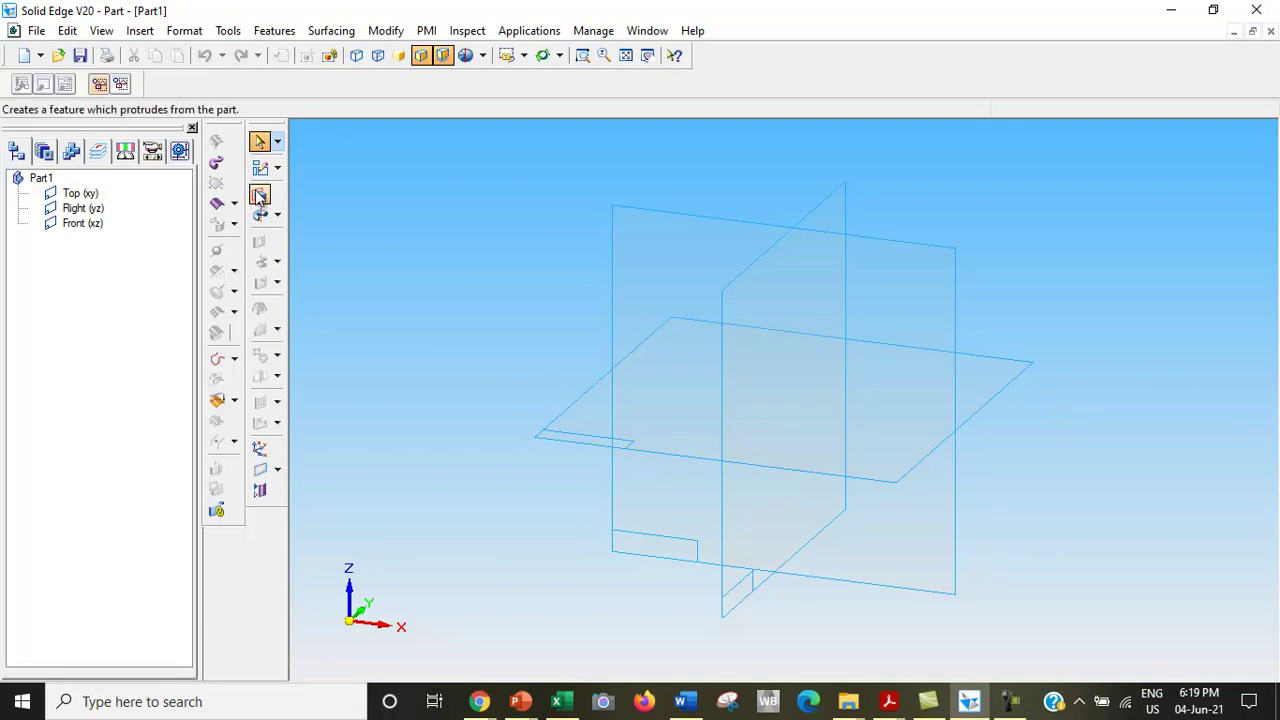
{"action": "left_click", "coordinate": [259, 196]}
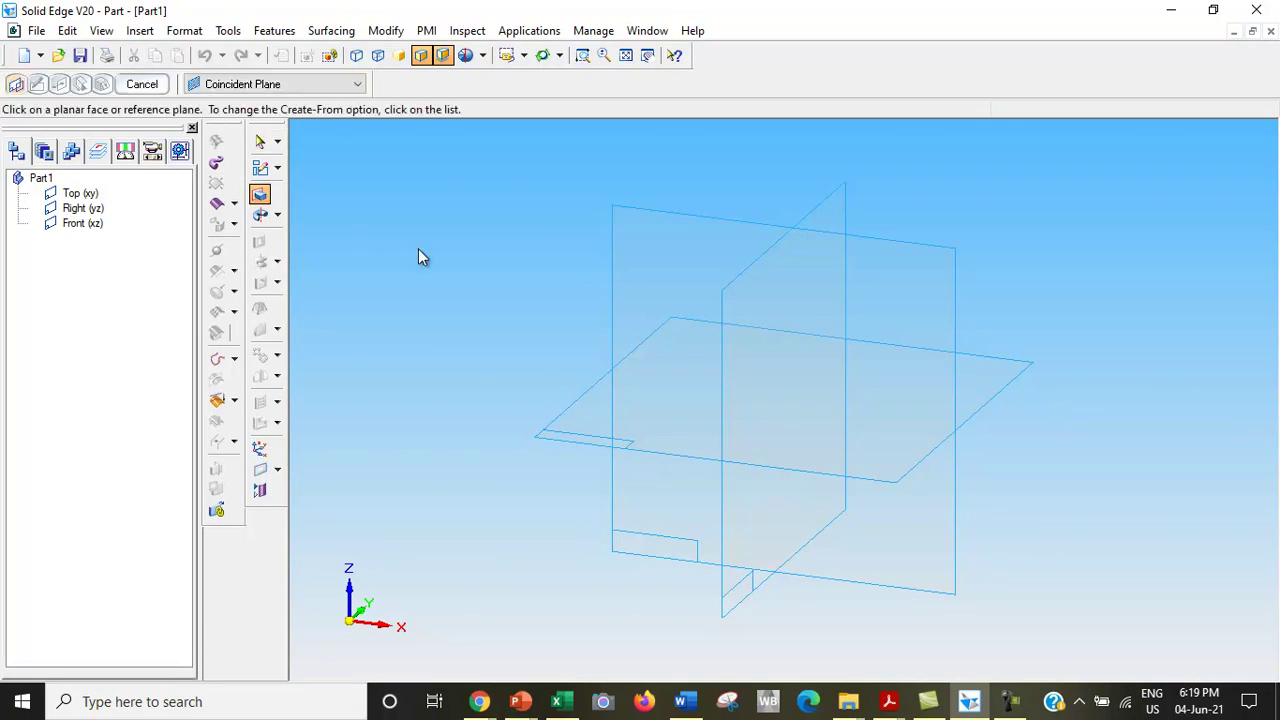
{"action": "left_click", "coordinate": [615, 325]}
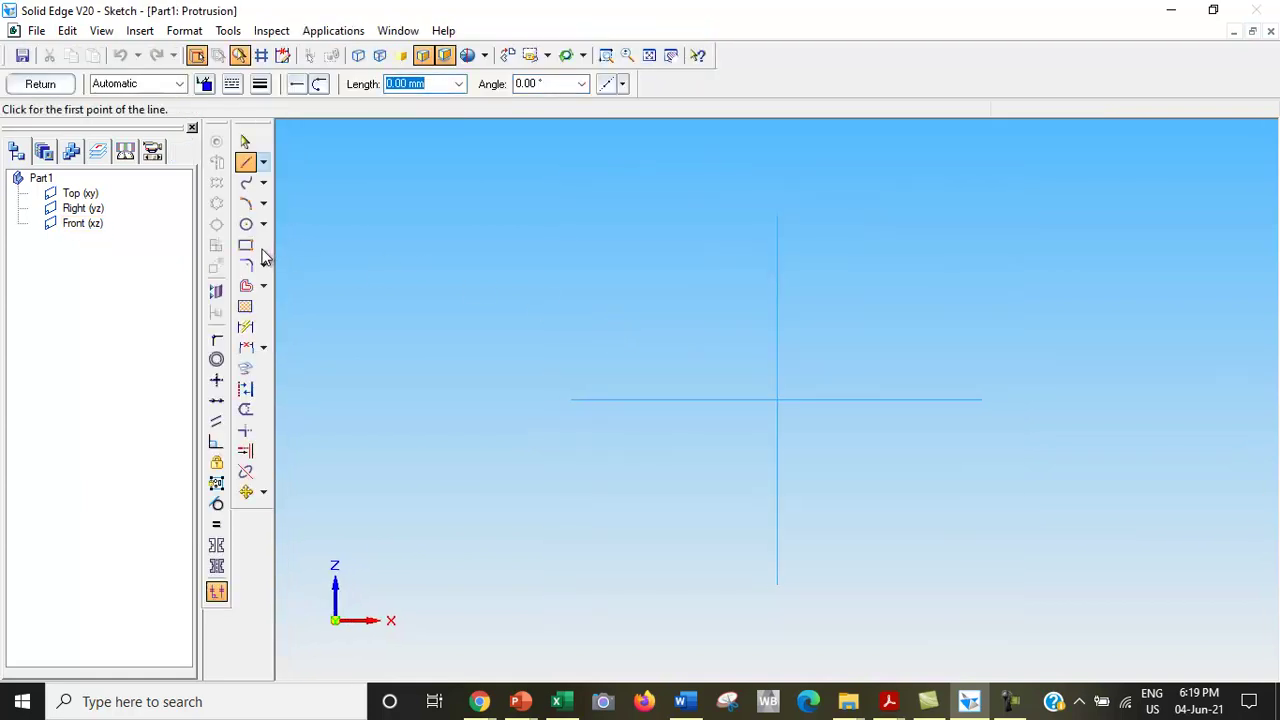
- Draw a first rectangle and align its bottom midpoint with the origin, then undo both
{"action": "left_click", "coordinate": [247, 248]}
{"action": "mouse_move", "coordinate": [620, 140]}
{"action": "left_mouse_down"}
{"action": "mouse_move", "coordinate": [763, 307]}
{"action": "mouse_move", "coordinate": [955, 406]}
{"action": "left_mouse_up"}
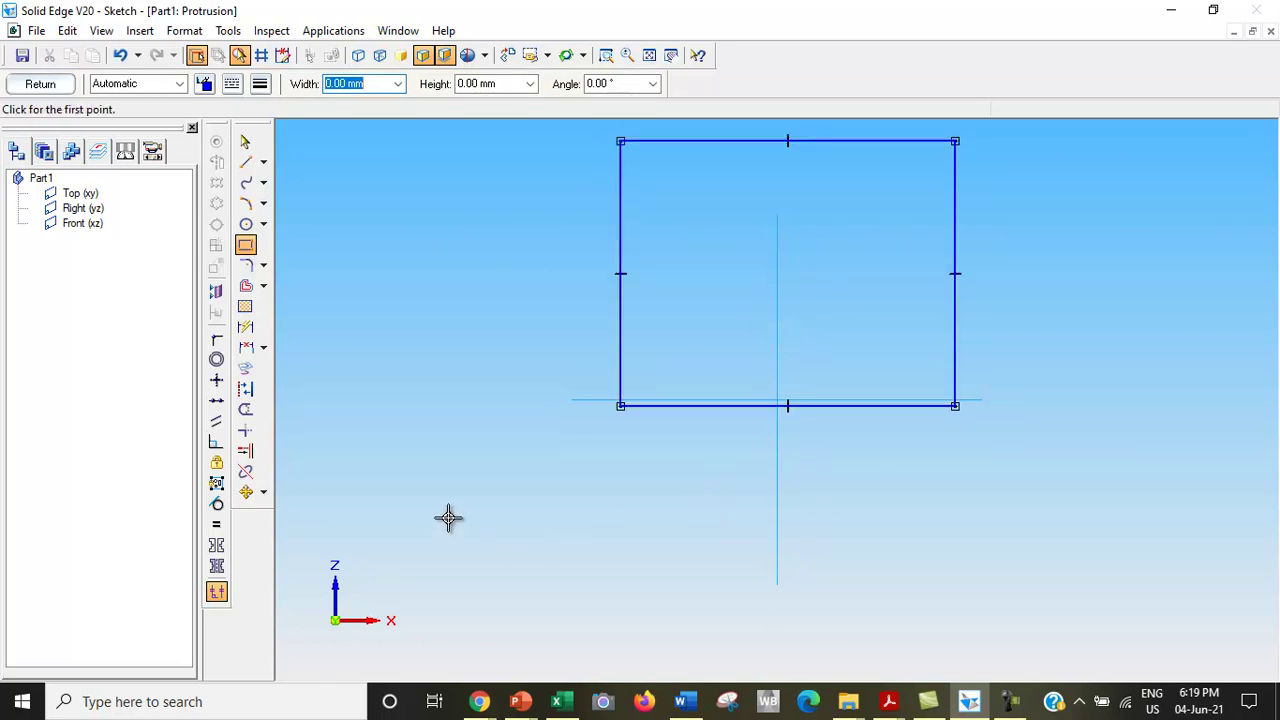
{"action": "left_click", "coordinate": [216, 382]}
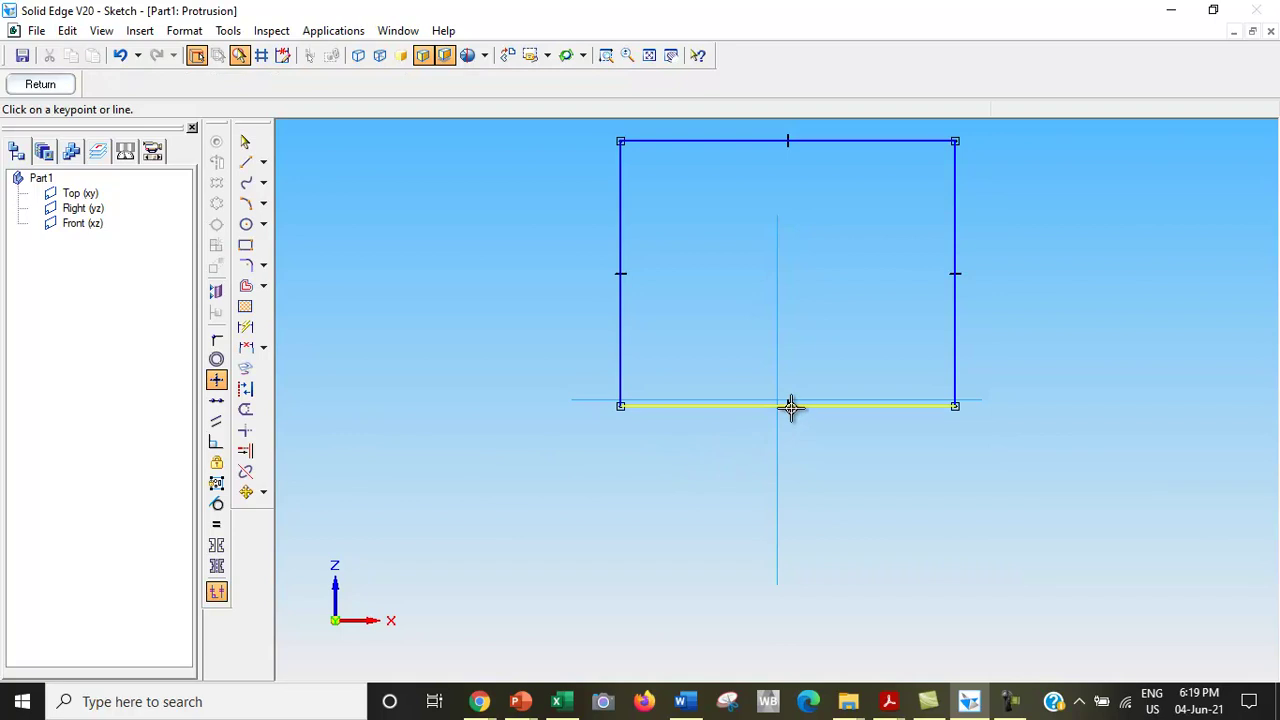
{"action": "left_click", "coordinate": [789, 405]}
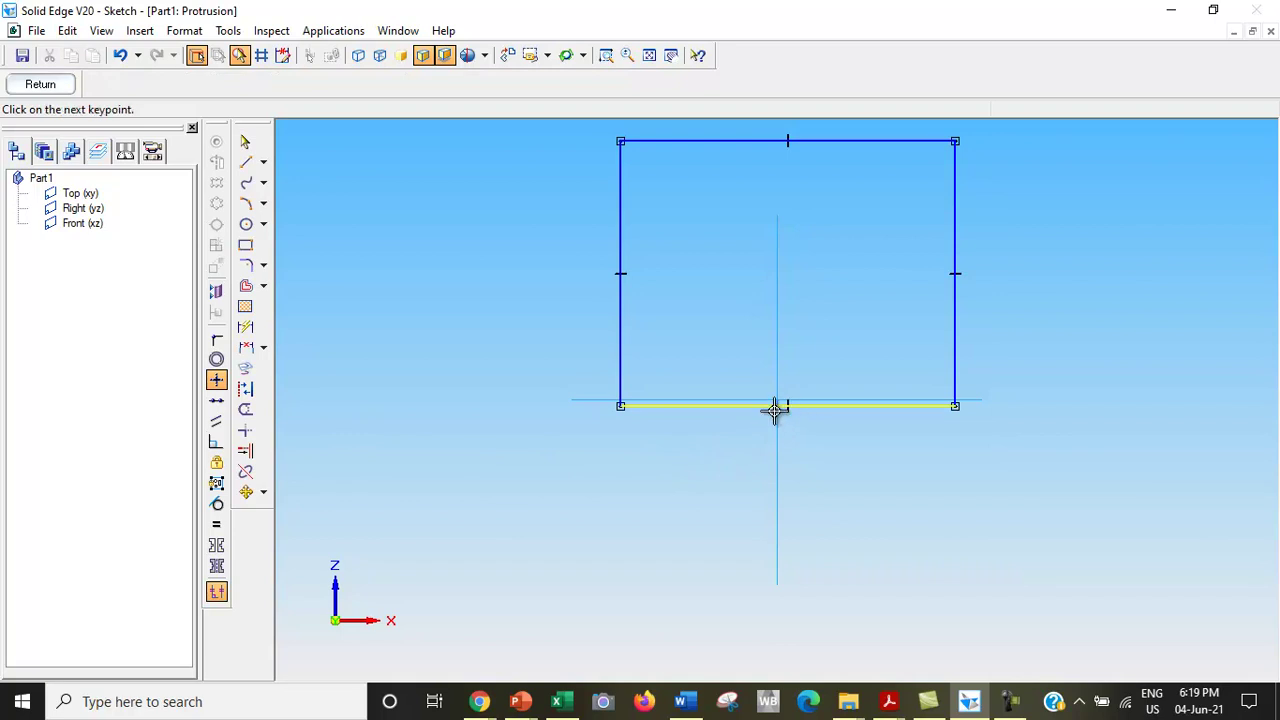
{"action": "left_click", "coordinate": [775, 403]}
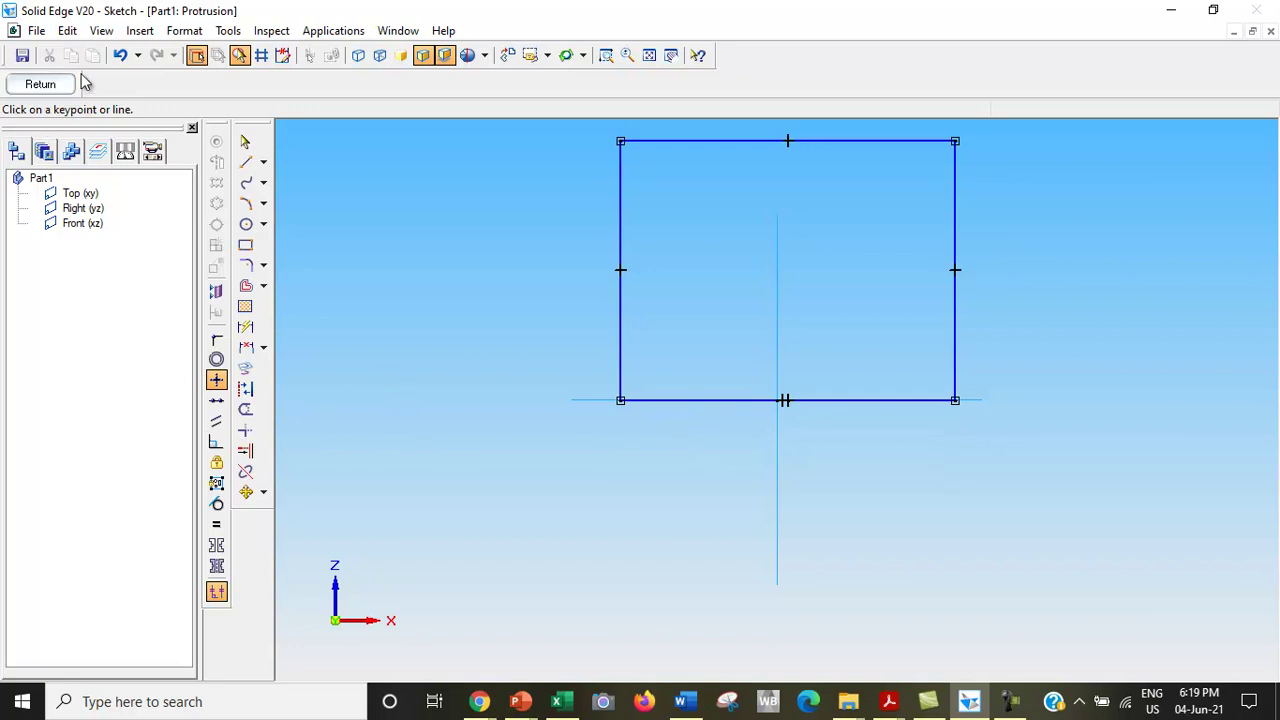
{"action": "left_click", "coordinate": [119, 55]}
{"action": "left_click", "coordinate": [119, 55]}
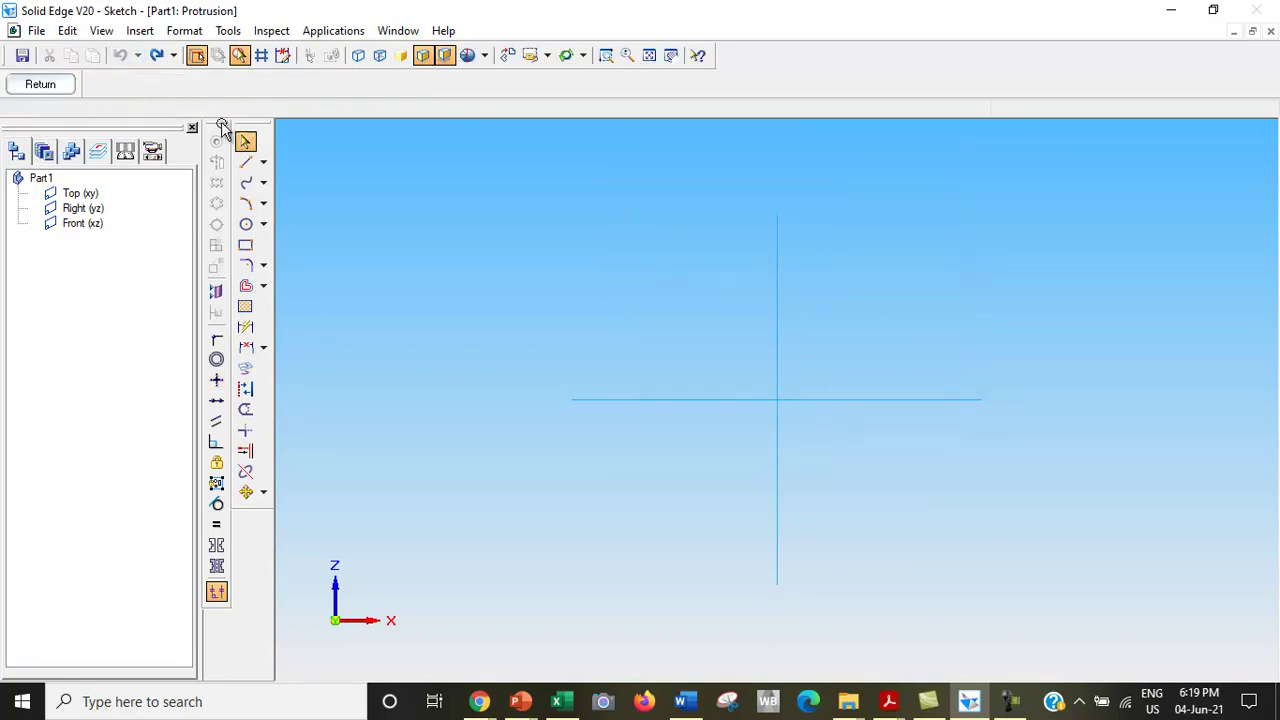
- Redraw a larger rectangle around the centre lines, its bottom midpoint vertically aligned with the origin
{"action": "left_click", "coordinate": [245, 245]}
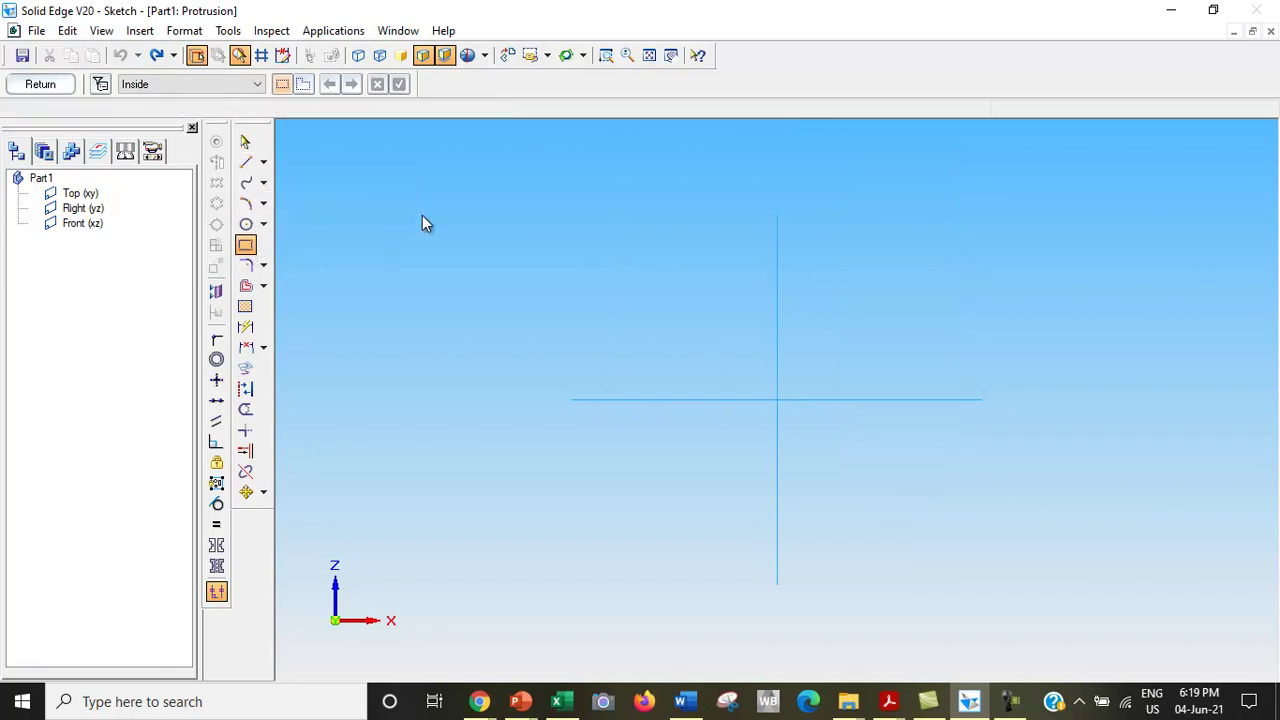
{"action": "left_click_drag", "start_coordinate": [517, 189], "coordinate": [975, 598]}
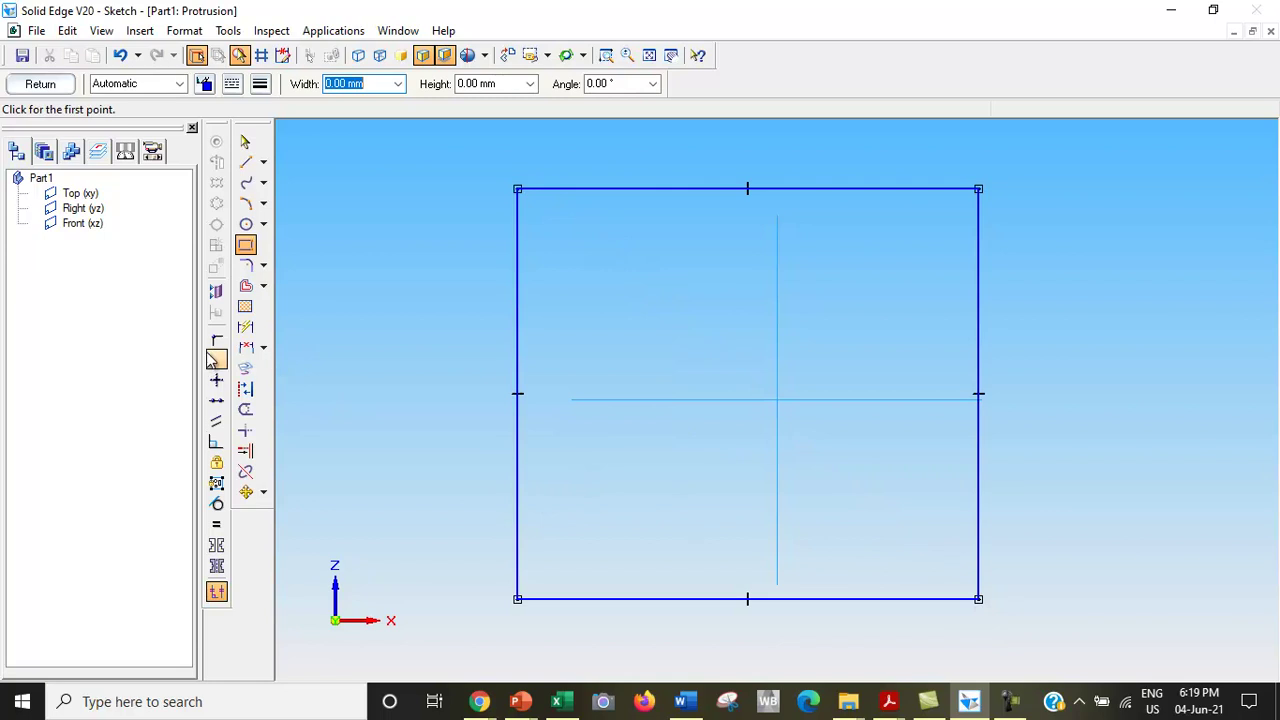
{"action": "left_click", "coordinate": [216, 380]}
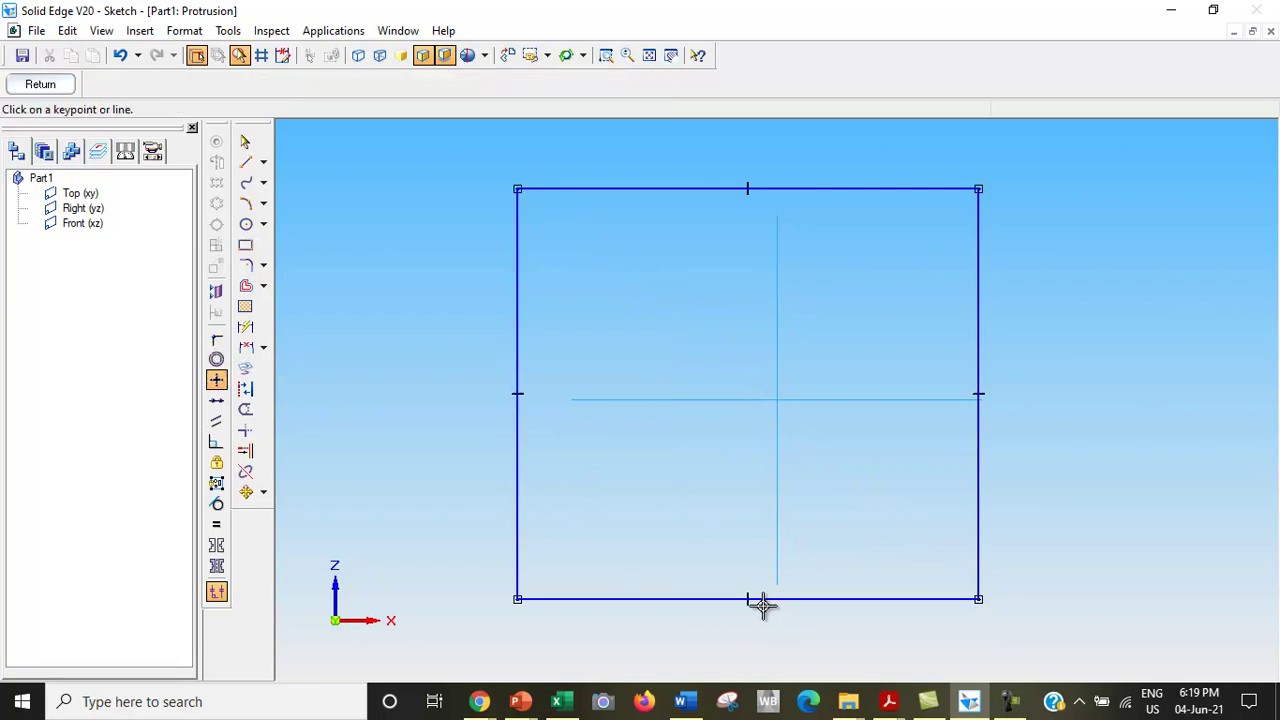
{"action": "left_click", "coordinate": [748, 600]}
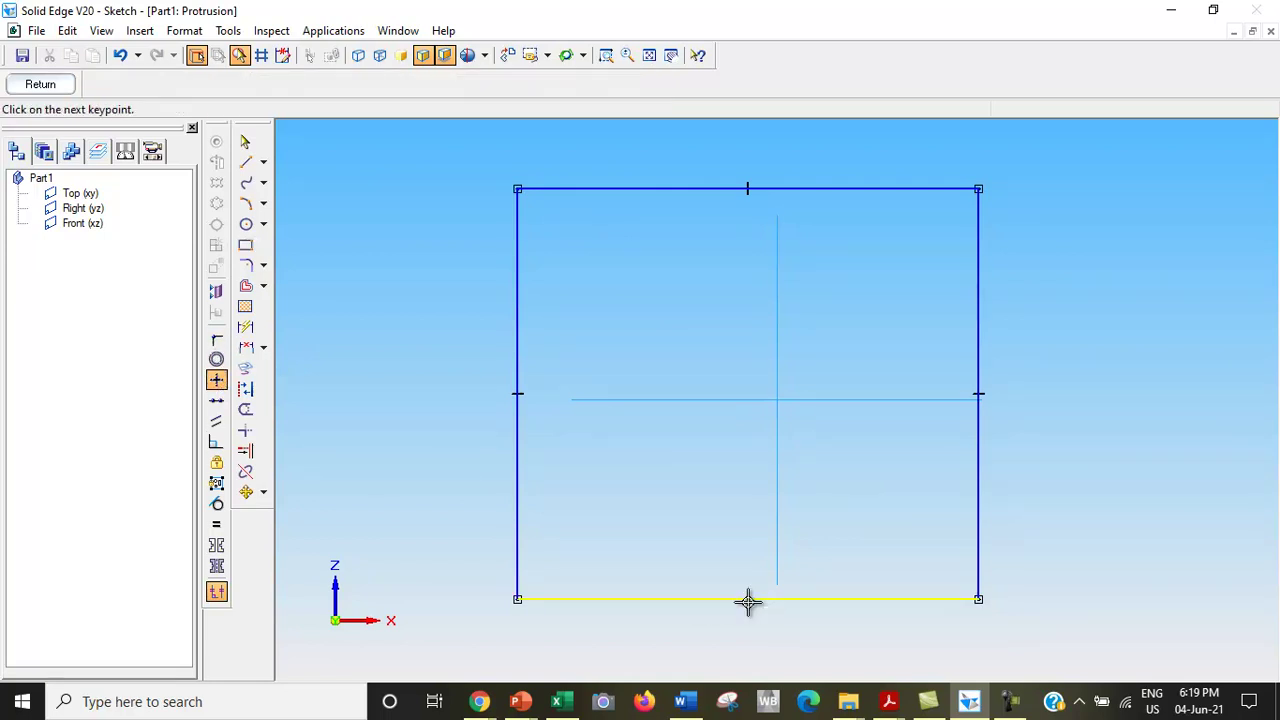
{"action": "left_click", "coordinate": [777, 405]}
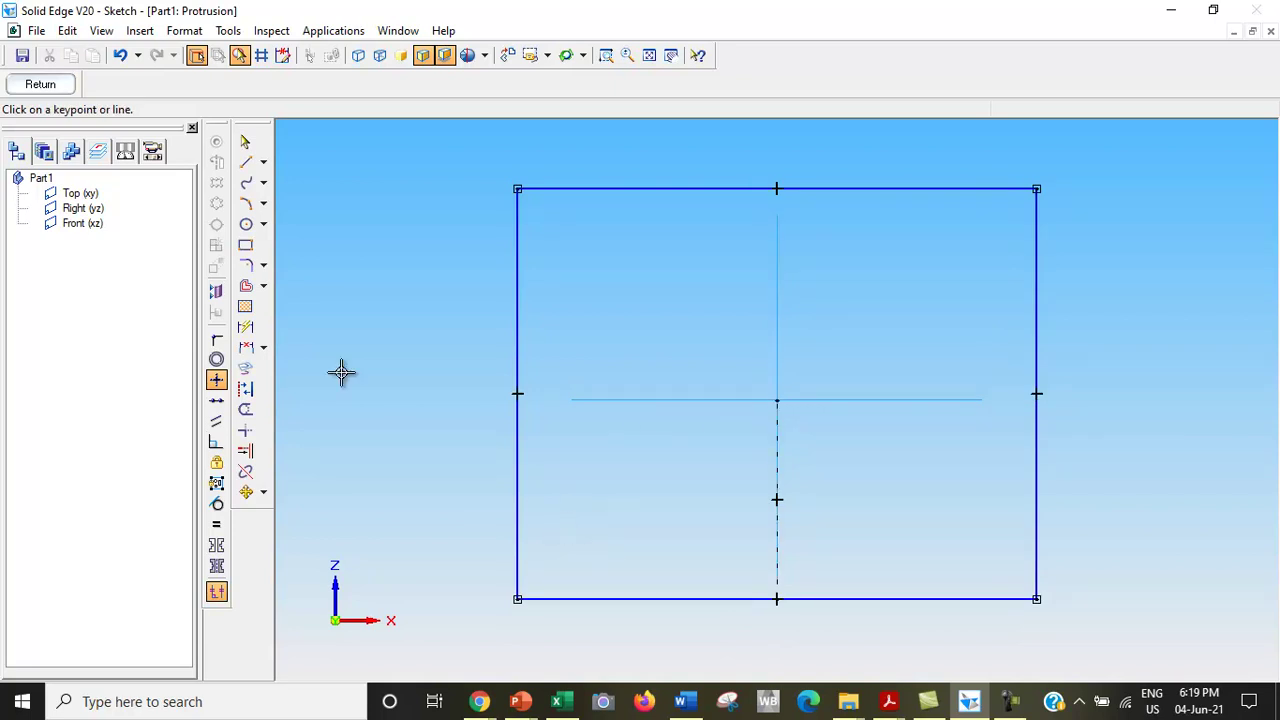
- Dimension the rectangle's bottom edge to 250 and left edge to 500, then fit the view
{"action": "left_click", "coordinate": [246, 326]}
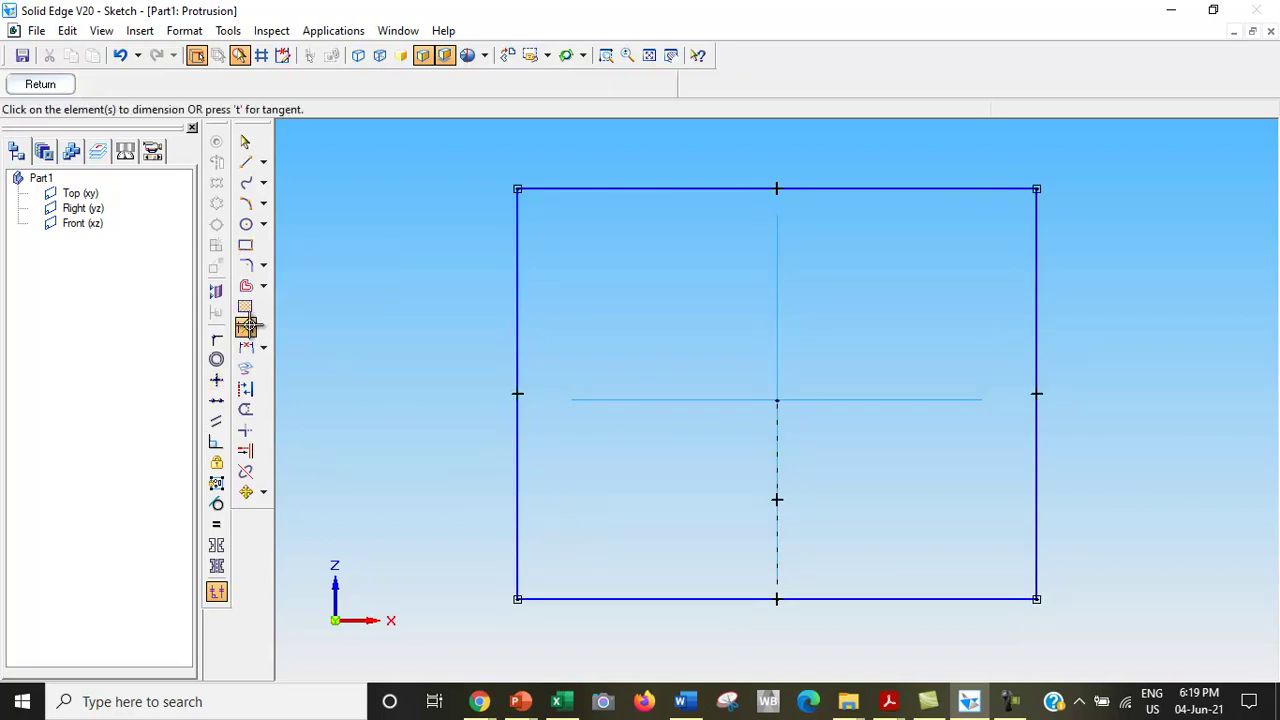
{"action": "left_click", "coordinate": [630, 601]}
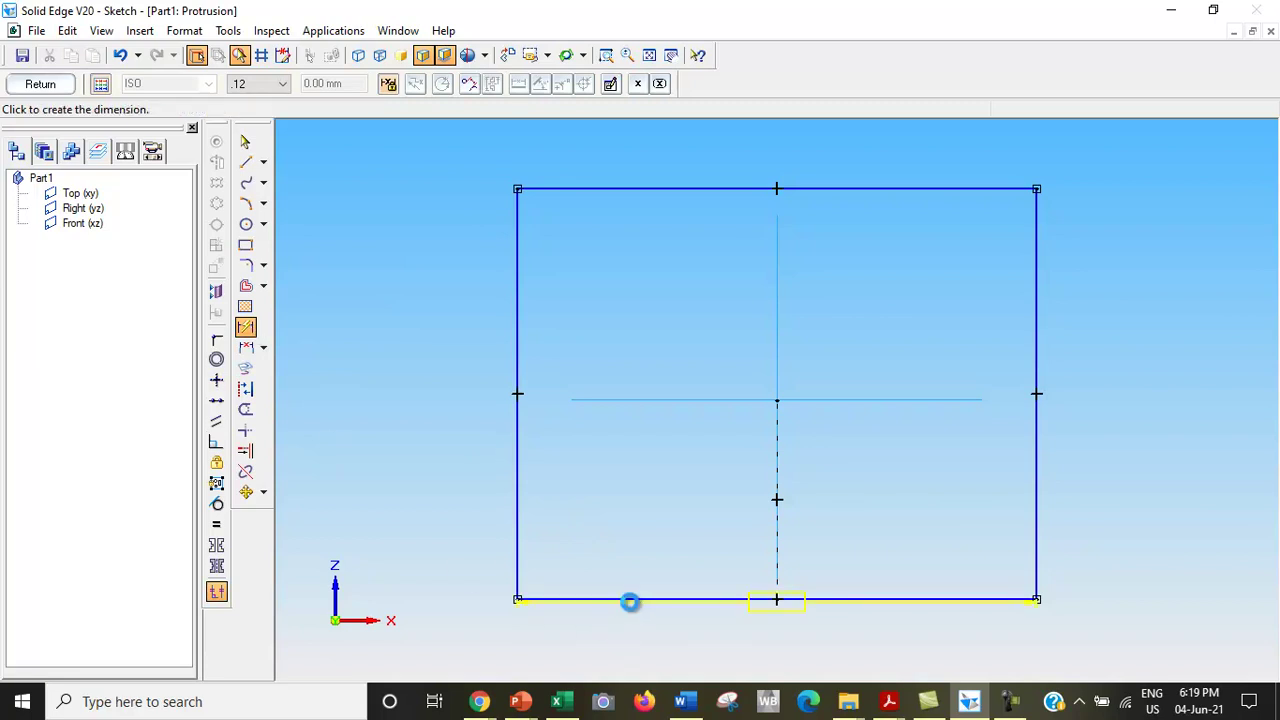
{"action": "left_click", "coordinate": [640, 634]}
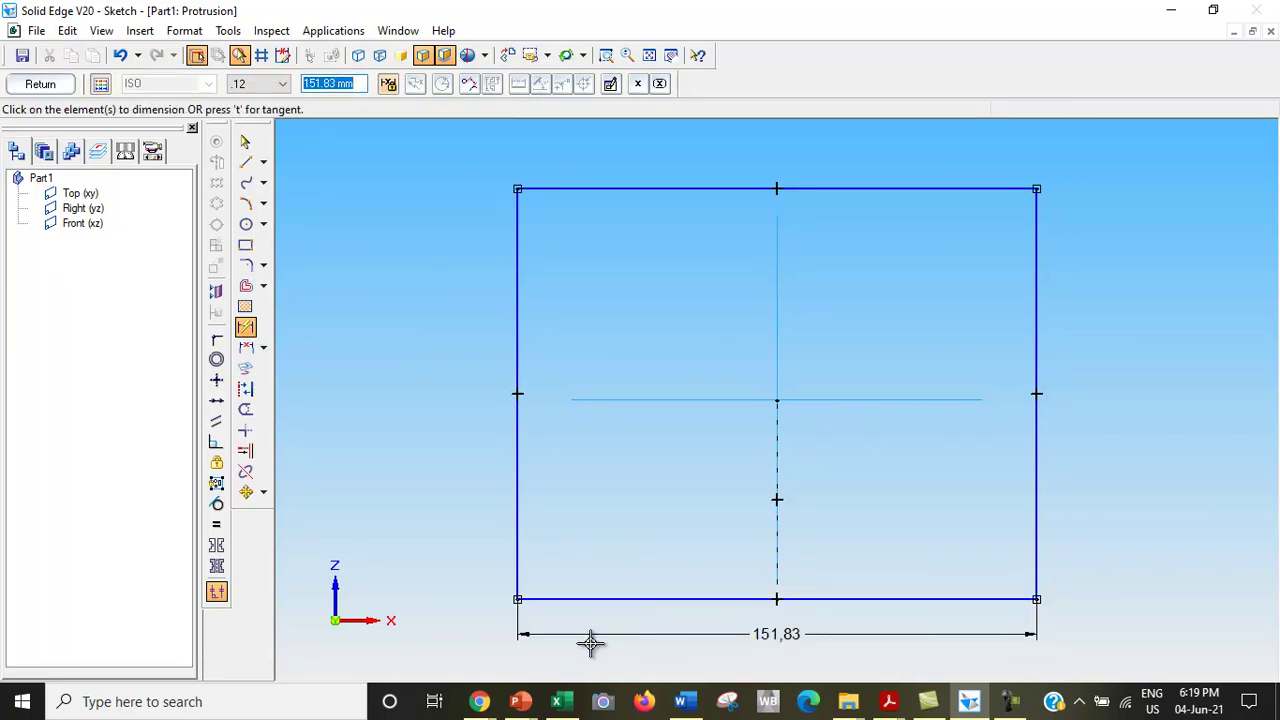
{"action": "type", "text": "250"}
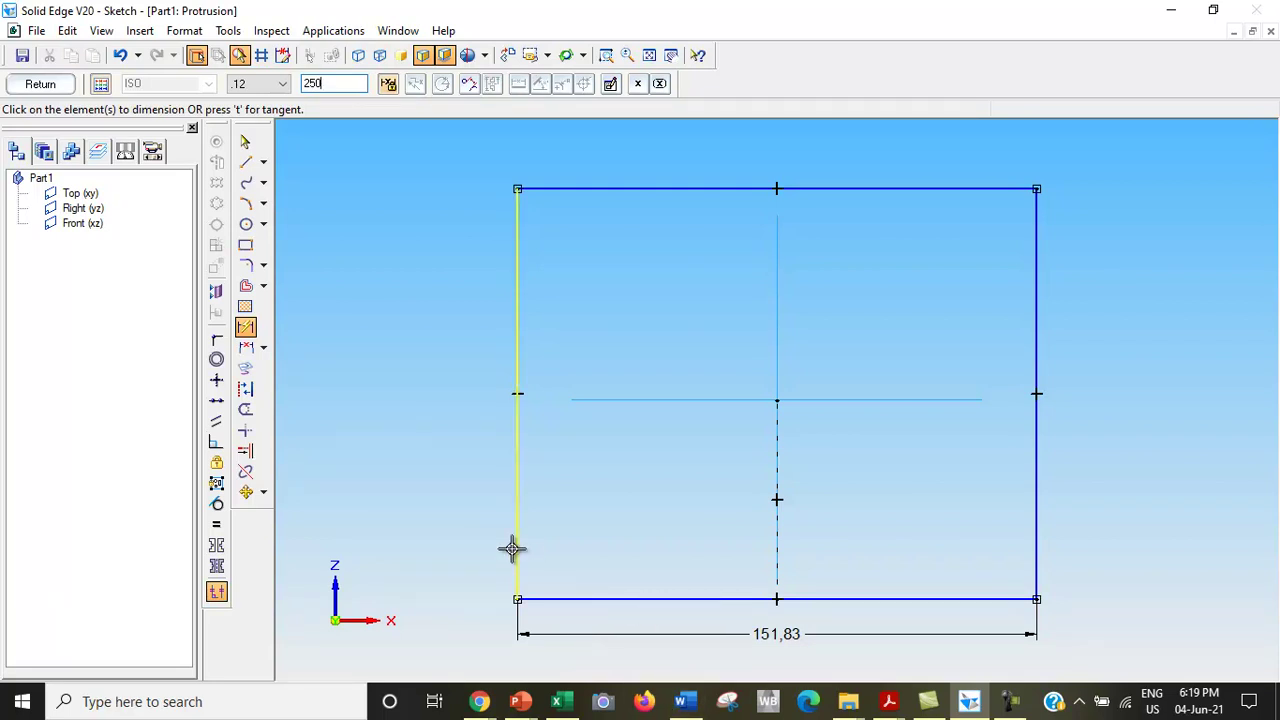
{"action": "key", "text": "Return"}
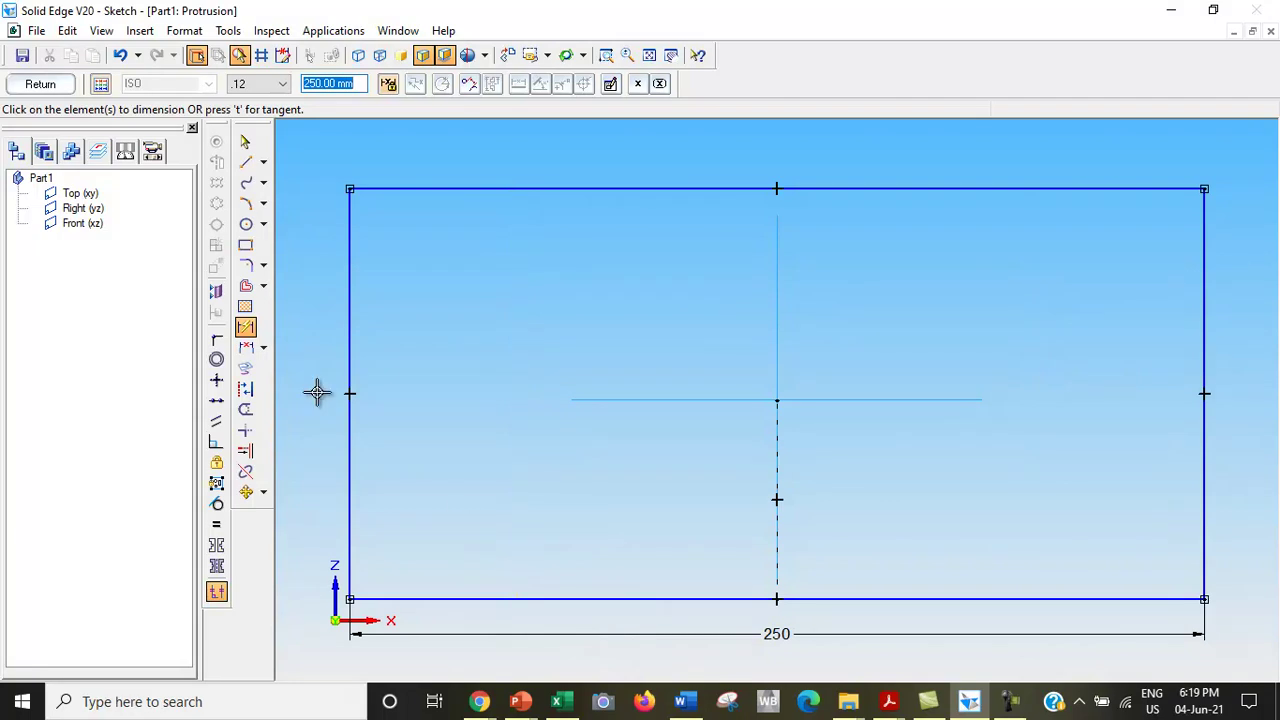
{"action": "left_click", "coordinate": [246, 330]}
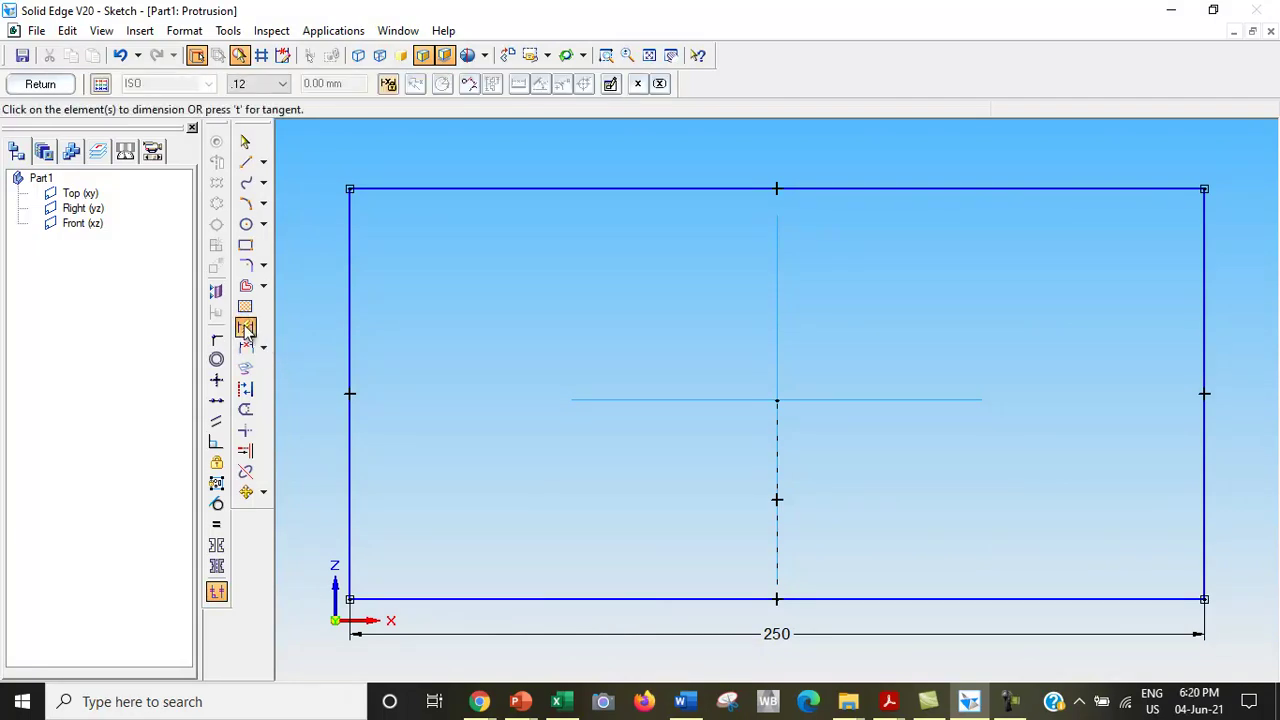
{"action": "left_click", "coordinate": [347, 340]}
{"action": "left_click", "coordinate": [312, 340]}
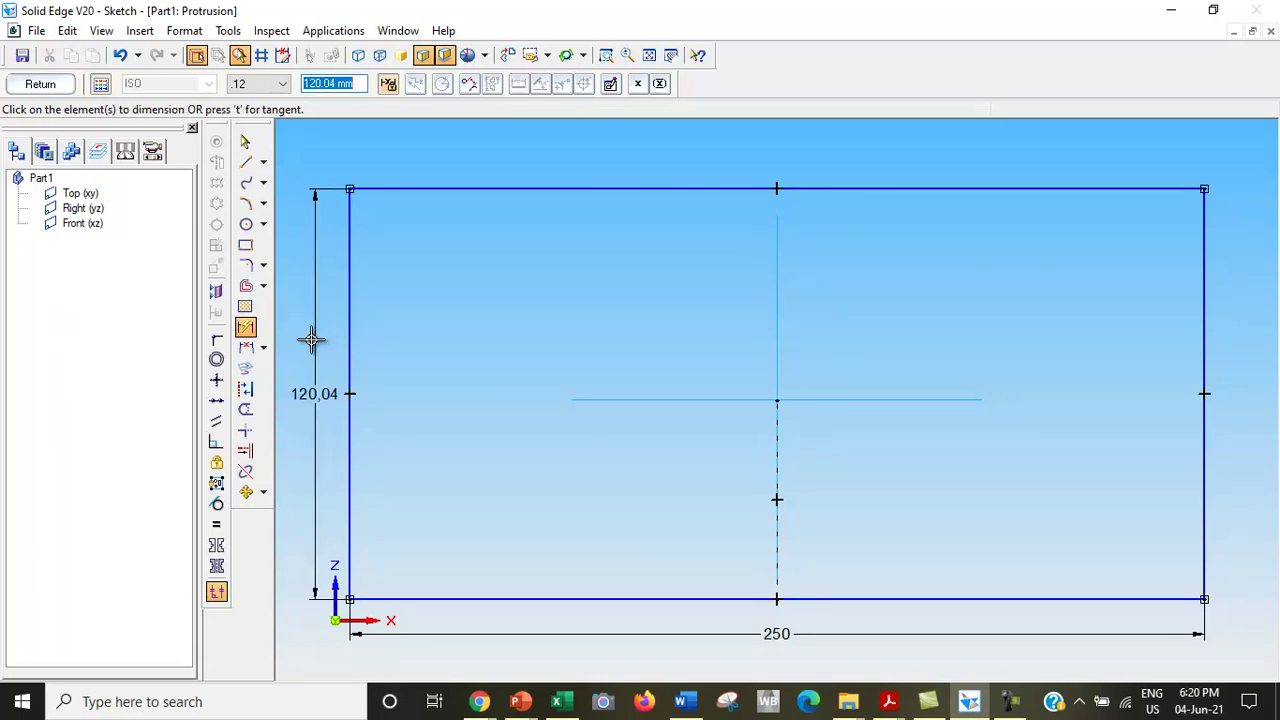
{"action": "type", "text": "500"}
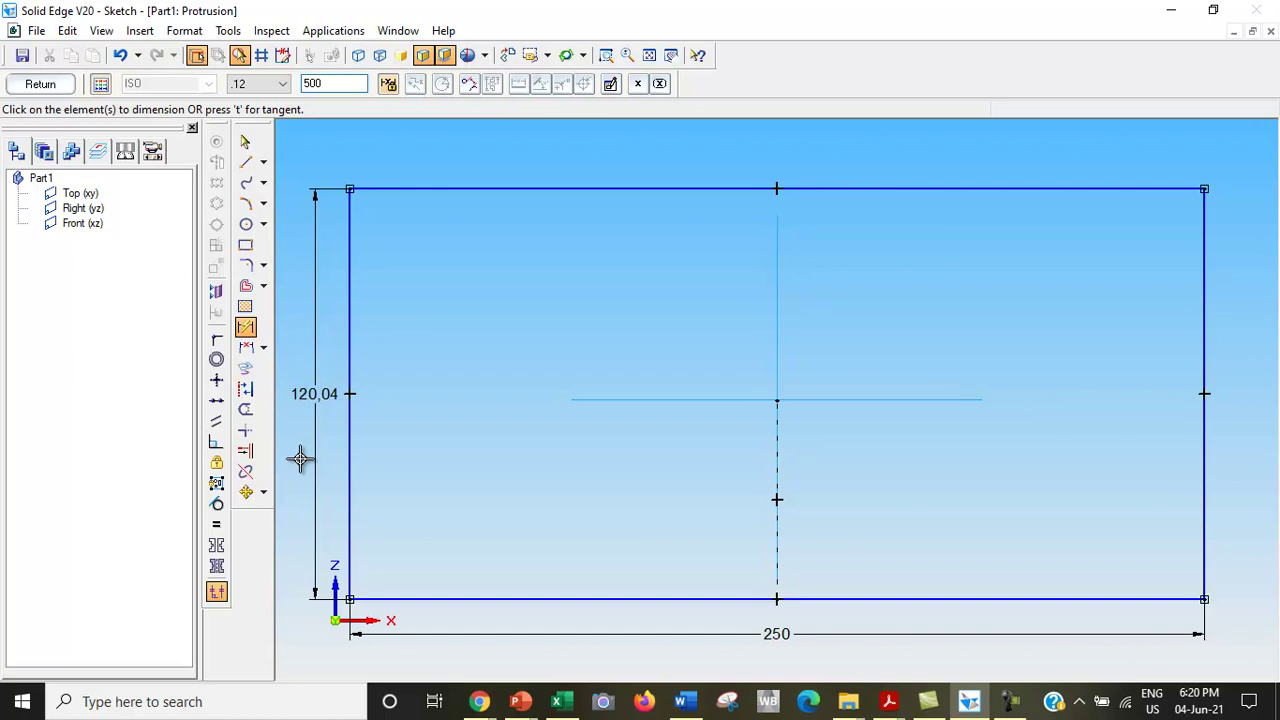
{"action": "key", "text": "Return"}
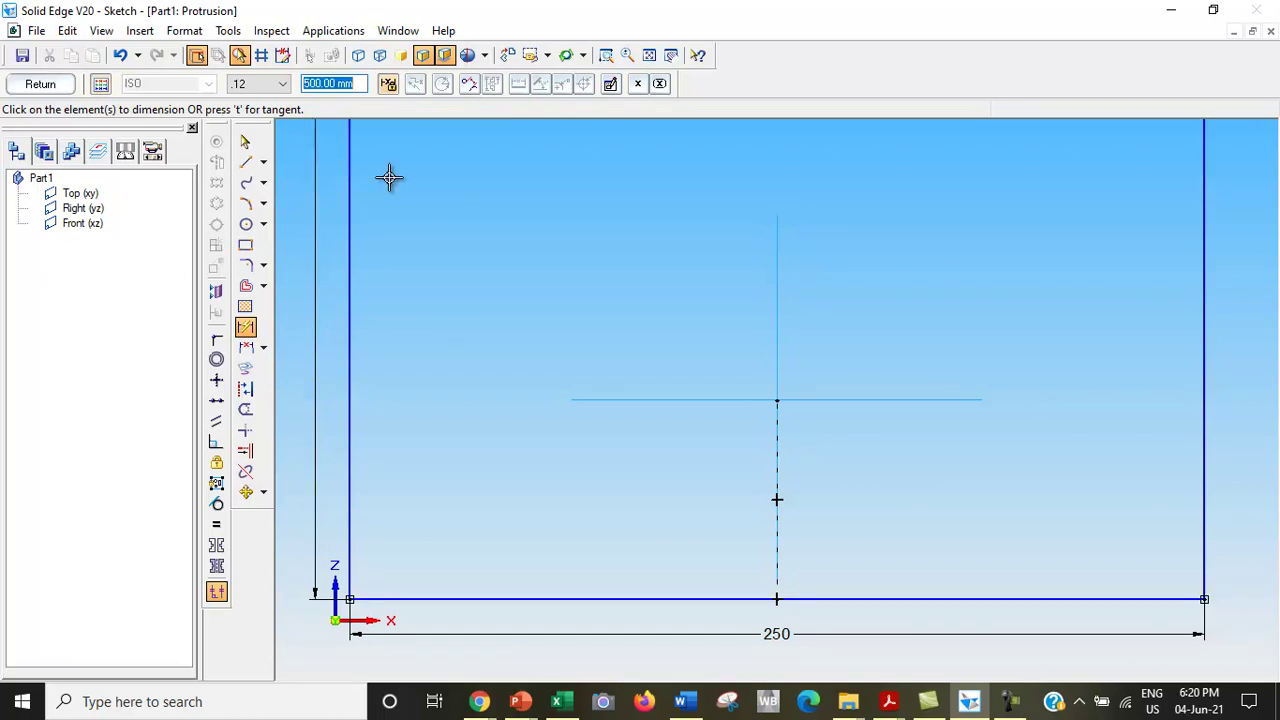
{"action": "left_click", "coordinate": [651, 55]}
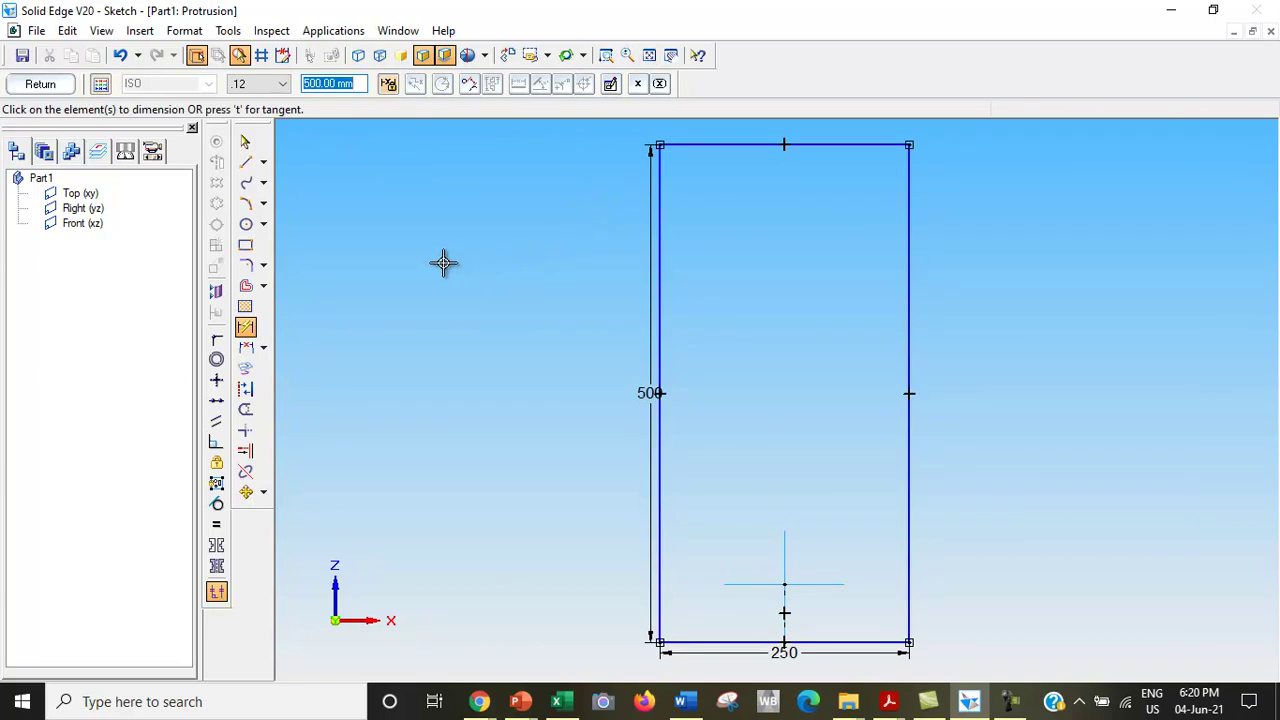
- Draw a circle centred on the vertical centre line, correcting its diameter from 120 to 100 mm
{"action": "left_click", "coordinate": [248, 227]}
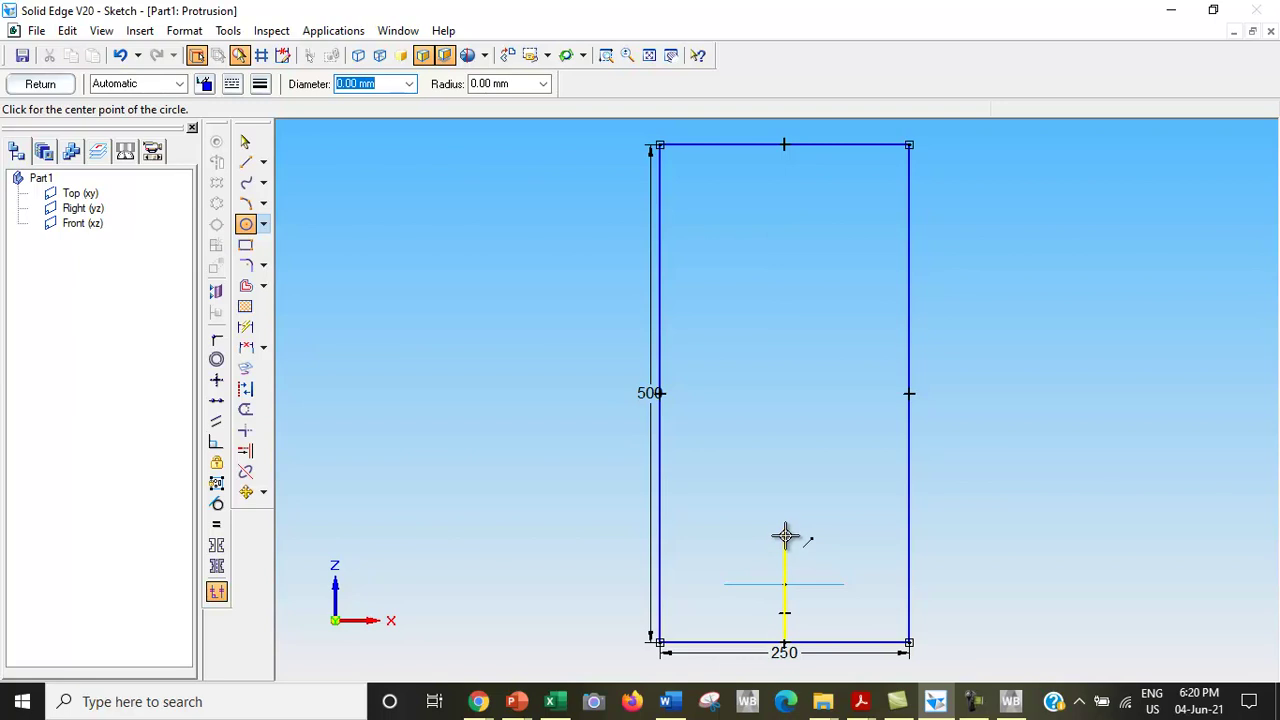
{"action": "left_click", "coordinate": [785, 533]}
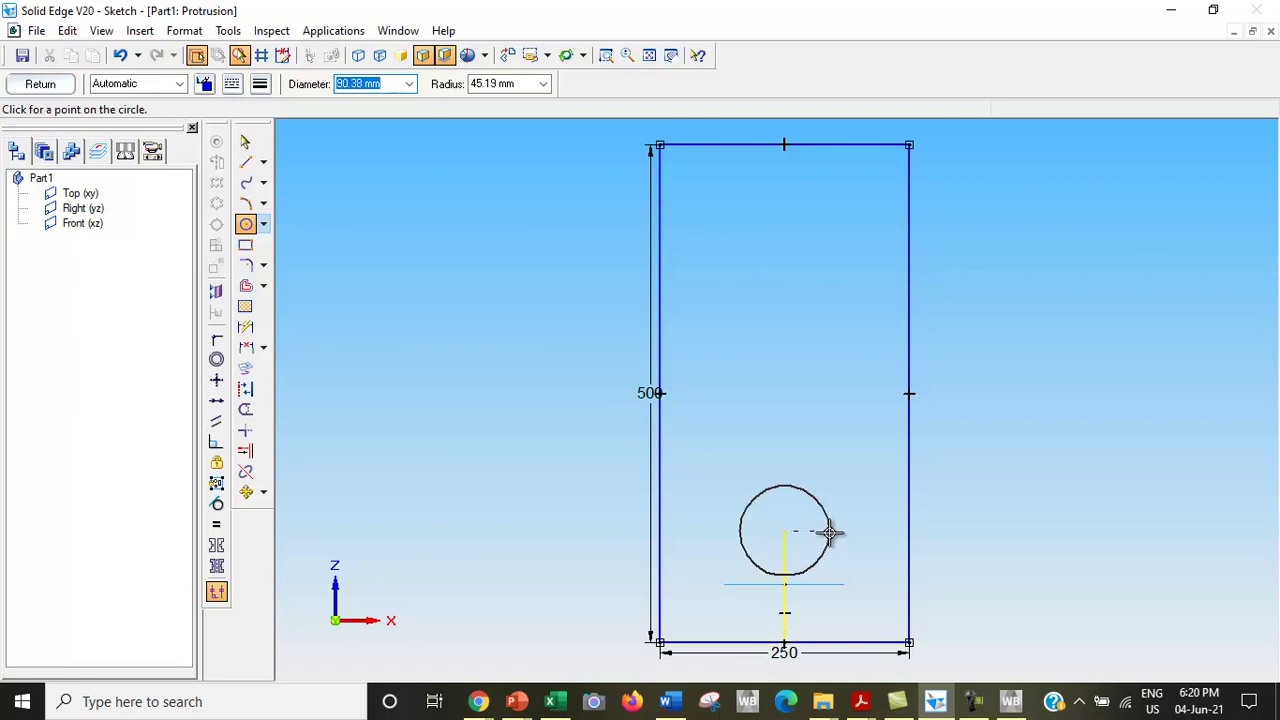
{"action": "type", "text": "120"}
{"action": "key", "text": "Return"}
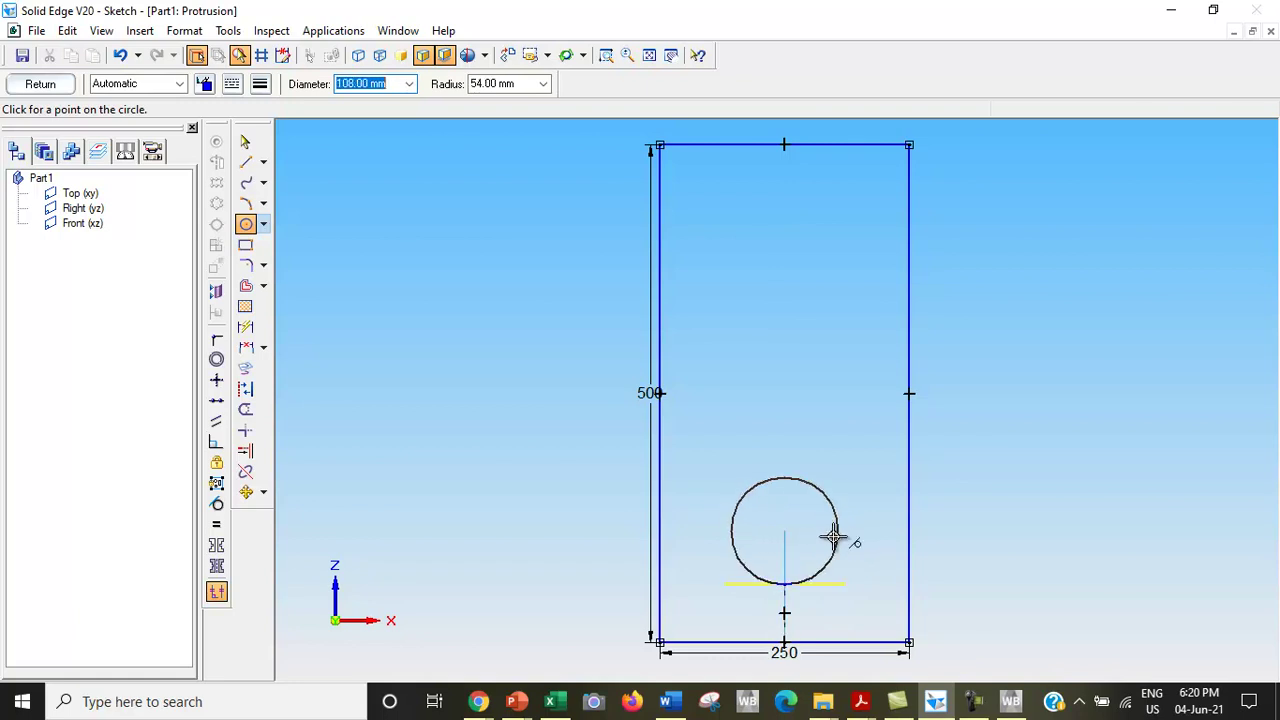
{"action": "type", "text": "1"}
{"action": "key", "text": "Return"}
{"action": "left_click", "coordinate": [835, 537]}
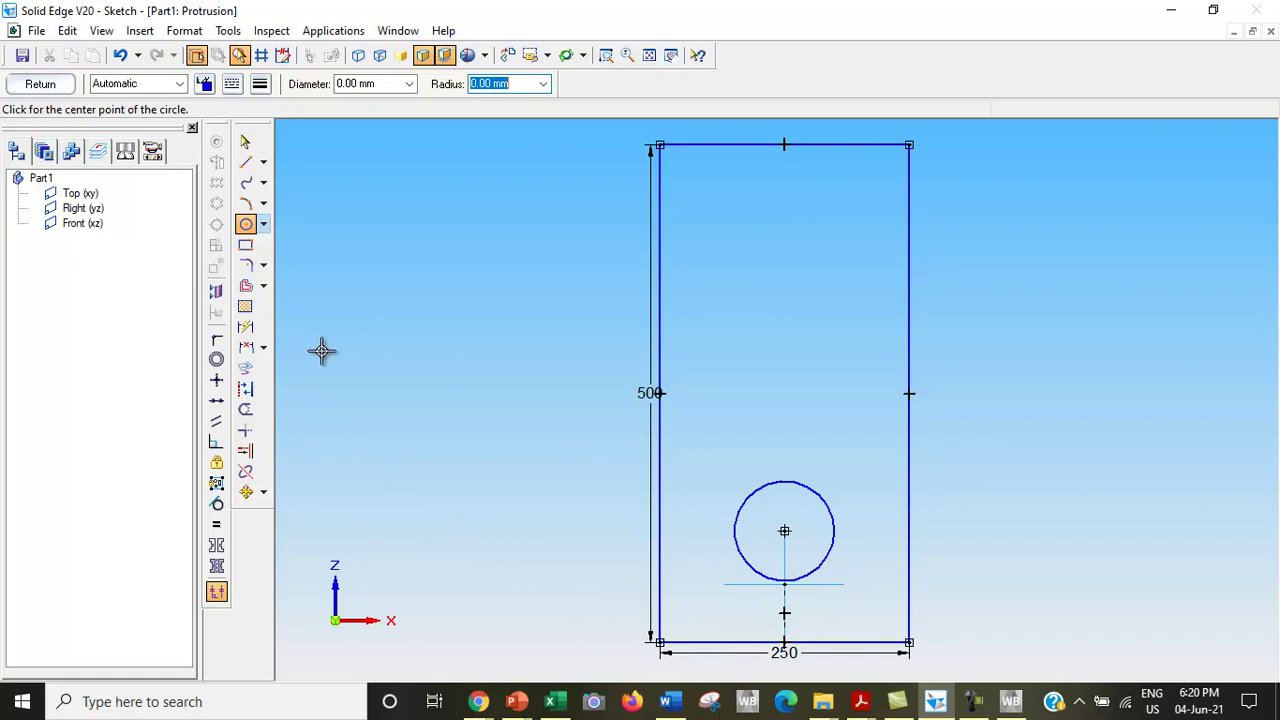
- Dimension the circle centre 125 mm above the rectangle's bottom edge and close the sketch
{"action": "left_click", "coordinate": [246, 347]}
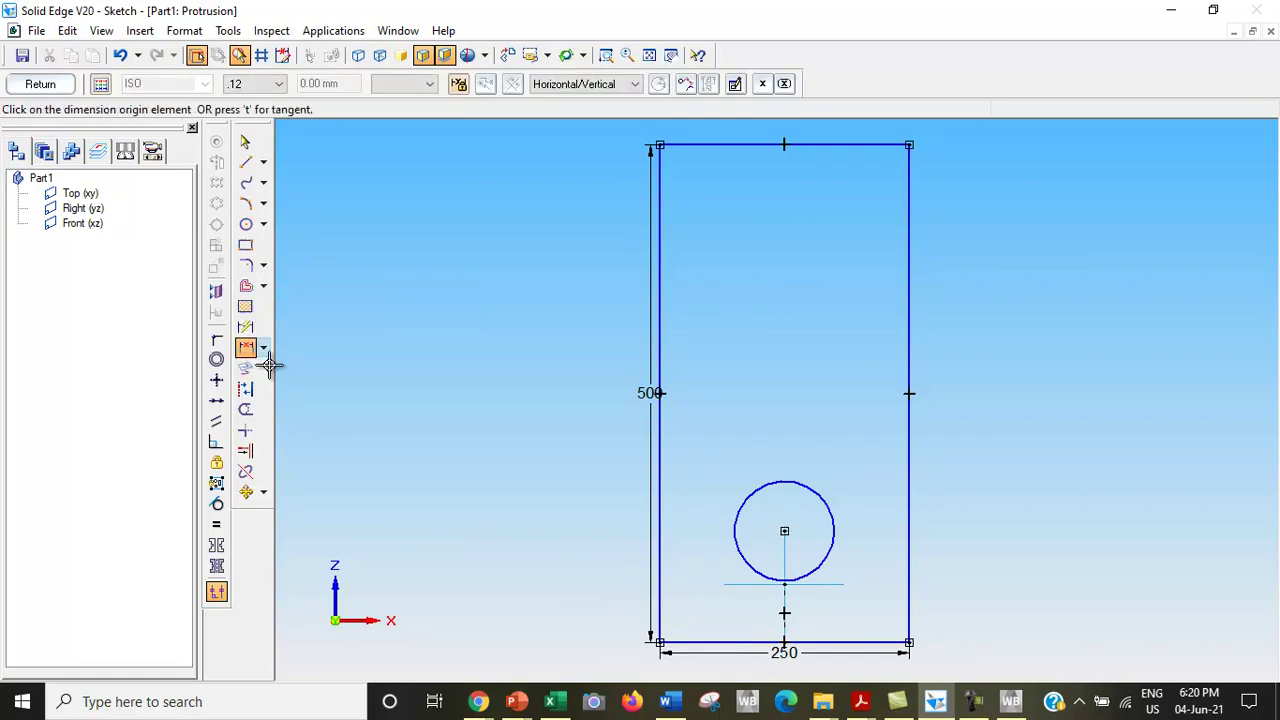
{"action": "left_click", "coordinate": [710, 641]}
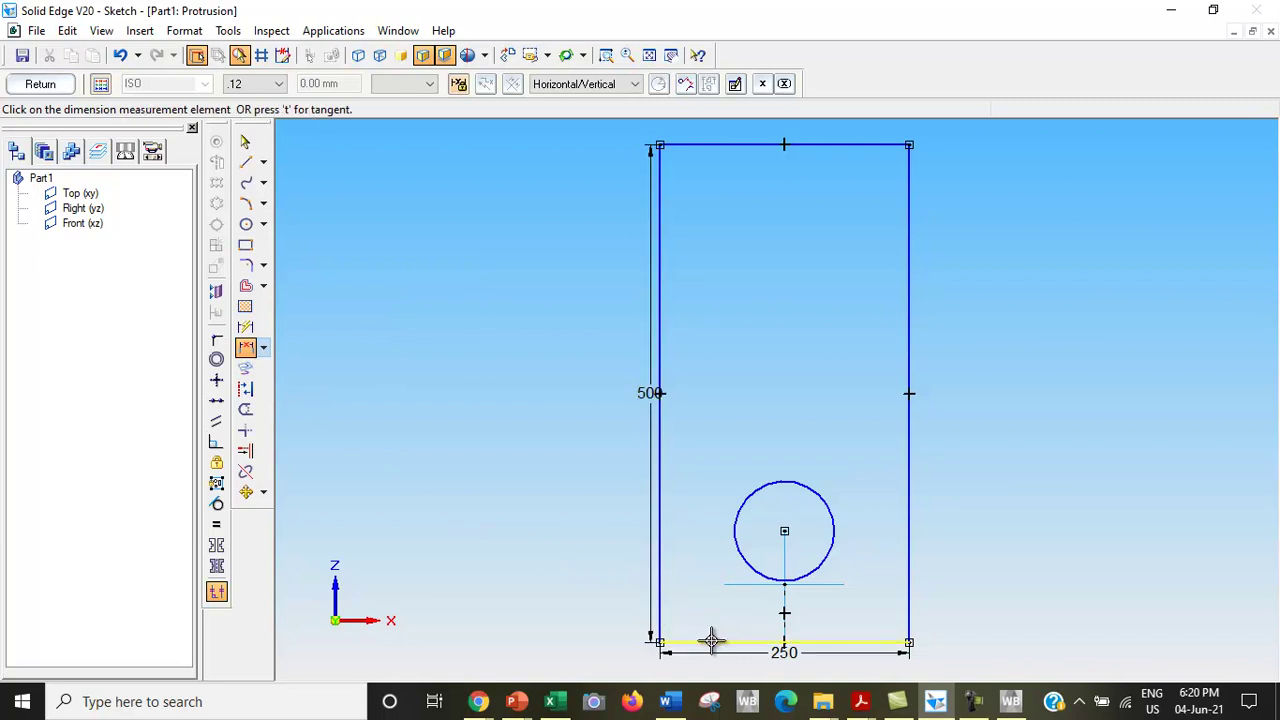
{"action": "left_click", "coordinate": [784, 532]}
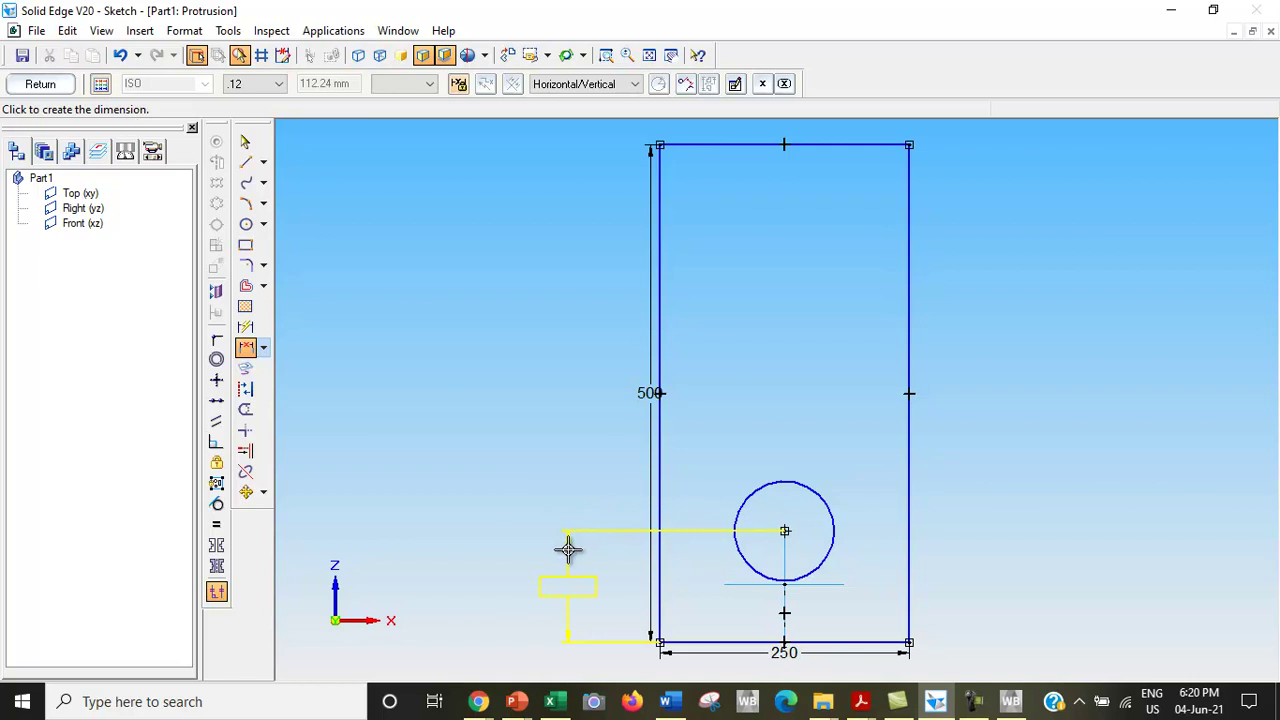
{"action": "left_click", "coordinate": [526, 537]}
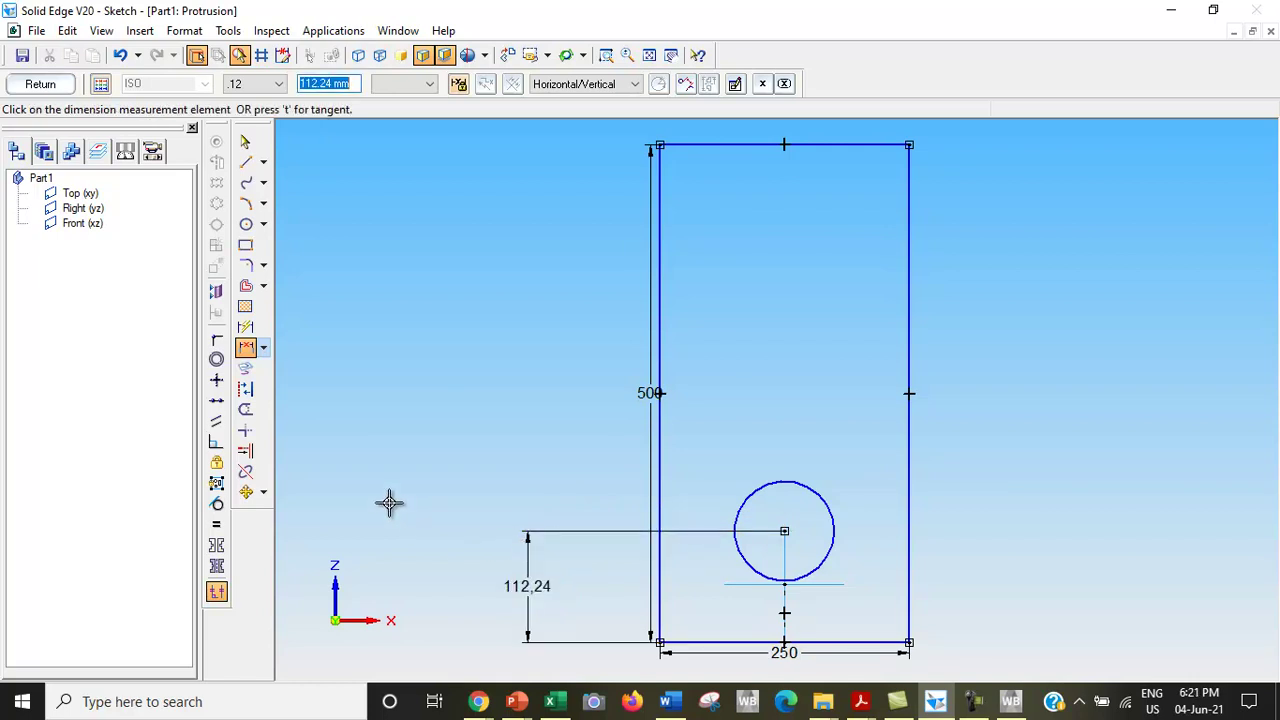
{"action": "type", "text": "125"}
{"action": "key", "text": "Return"}
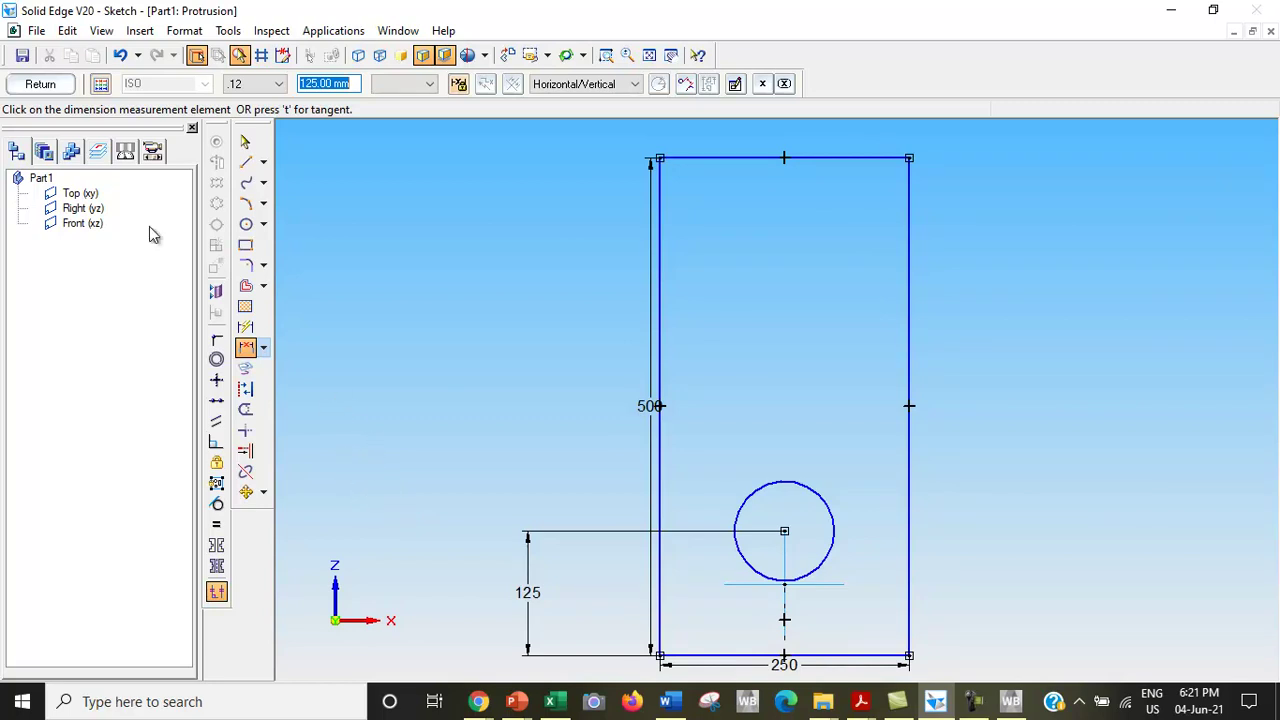
{"action": "left_click", "coordinate": [44, 85]}
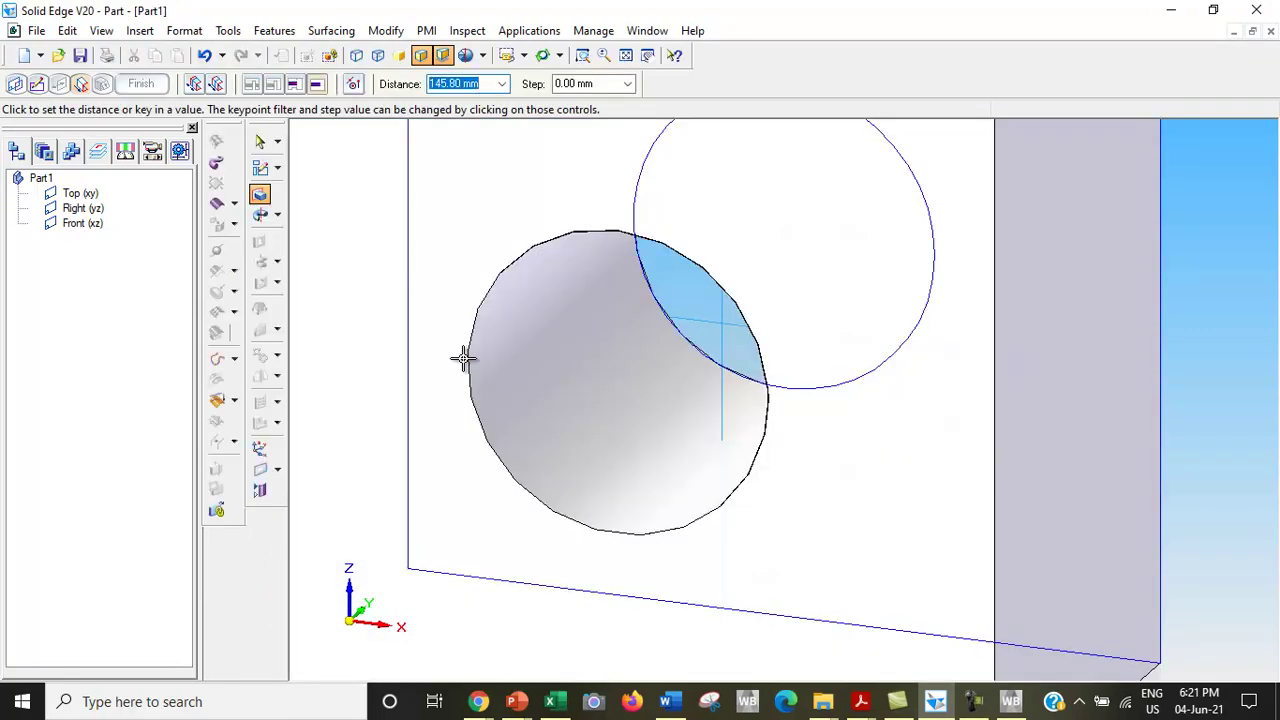
- Extrude the profile with symmetric extent to a 50 mm depth
{"action": "left_click", "coordinate": [626, 56]}
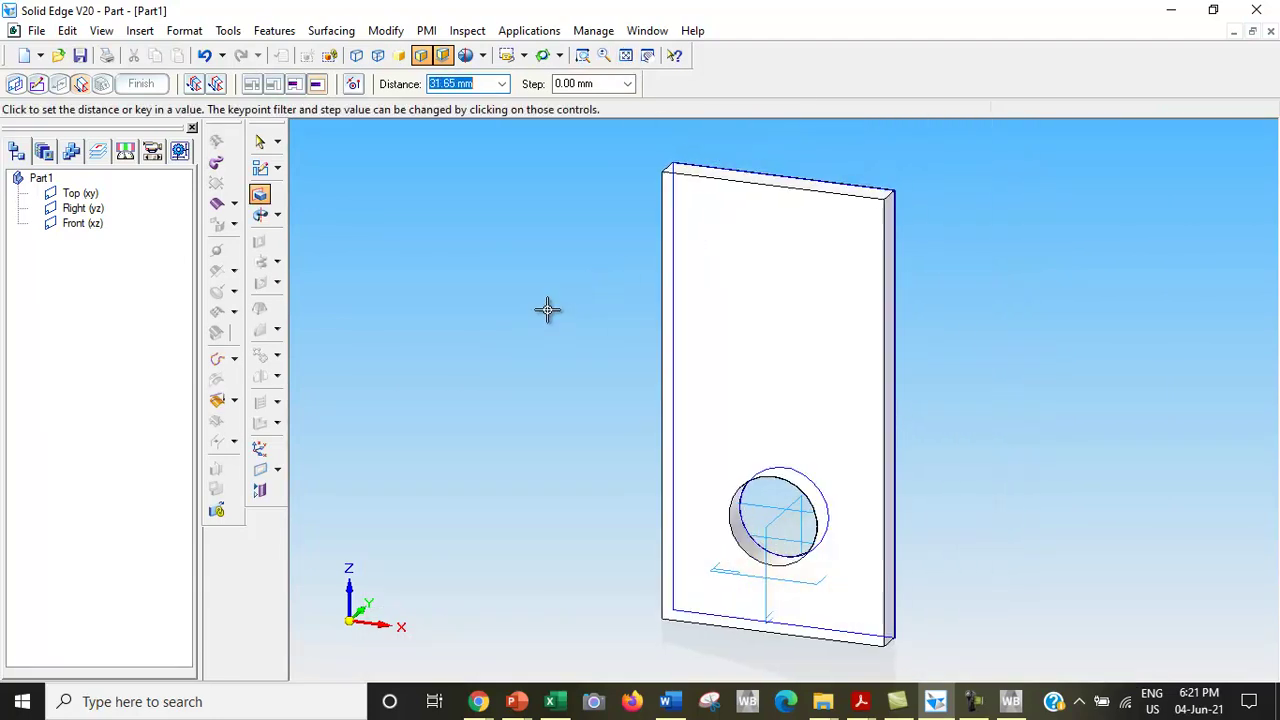
{"action": "left_click", "coordinate": [217, 86]}
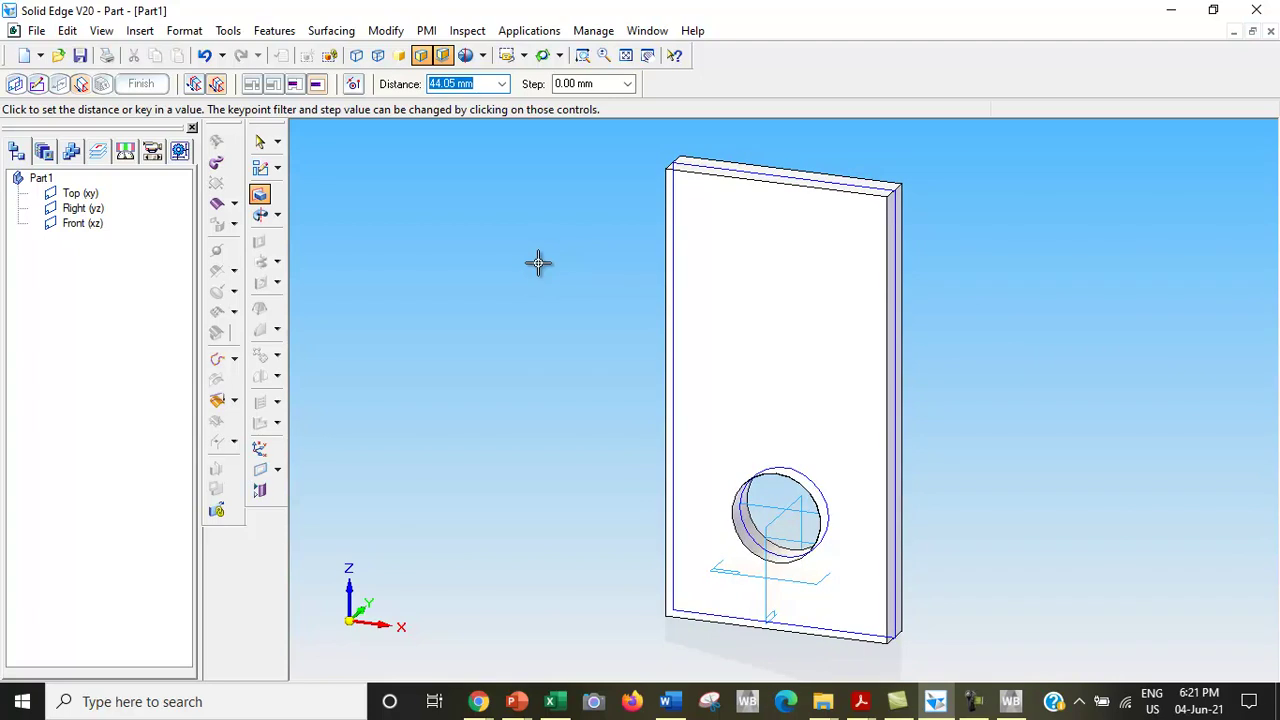
{"action": "type", "text": "50"}
{"action": "key", "text": "Return"}
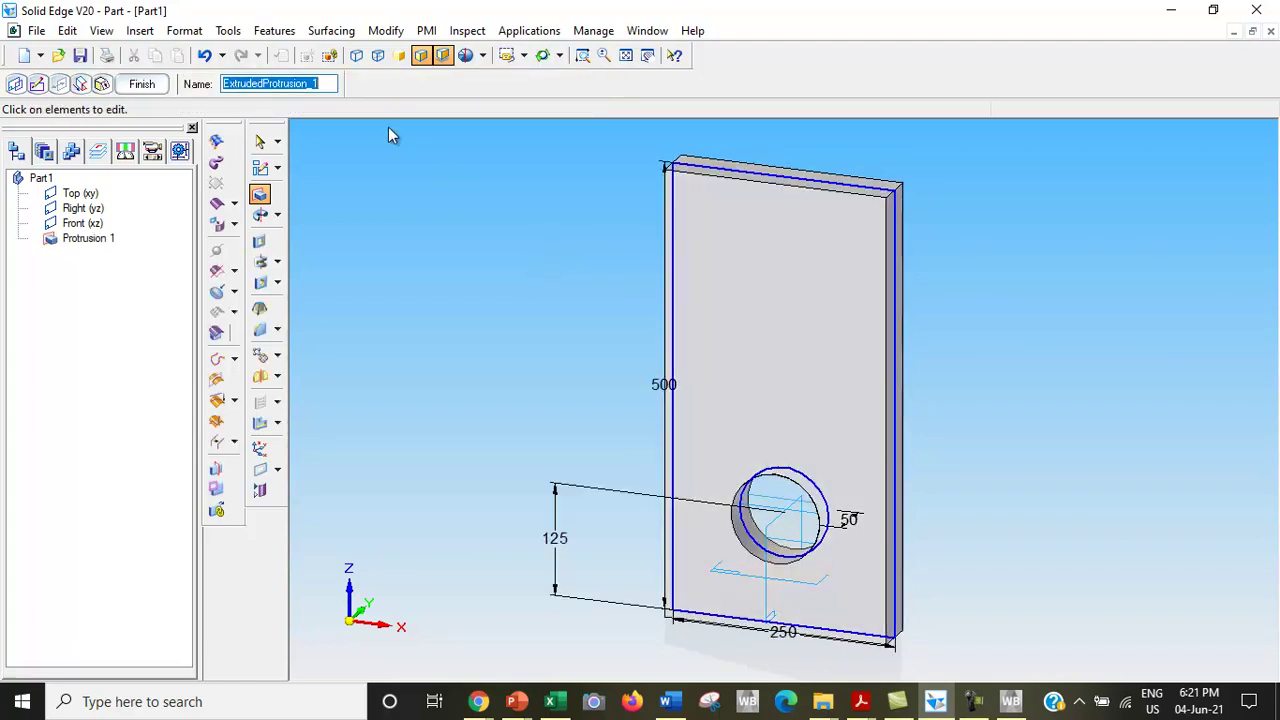
- Finish the Protrusion 1 feature and open the File menu
{"action": "left_click", "coordinate": [145, 84]}
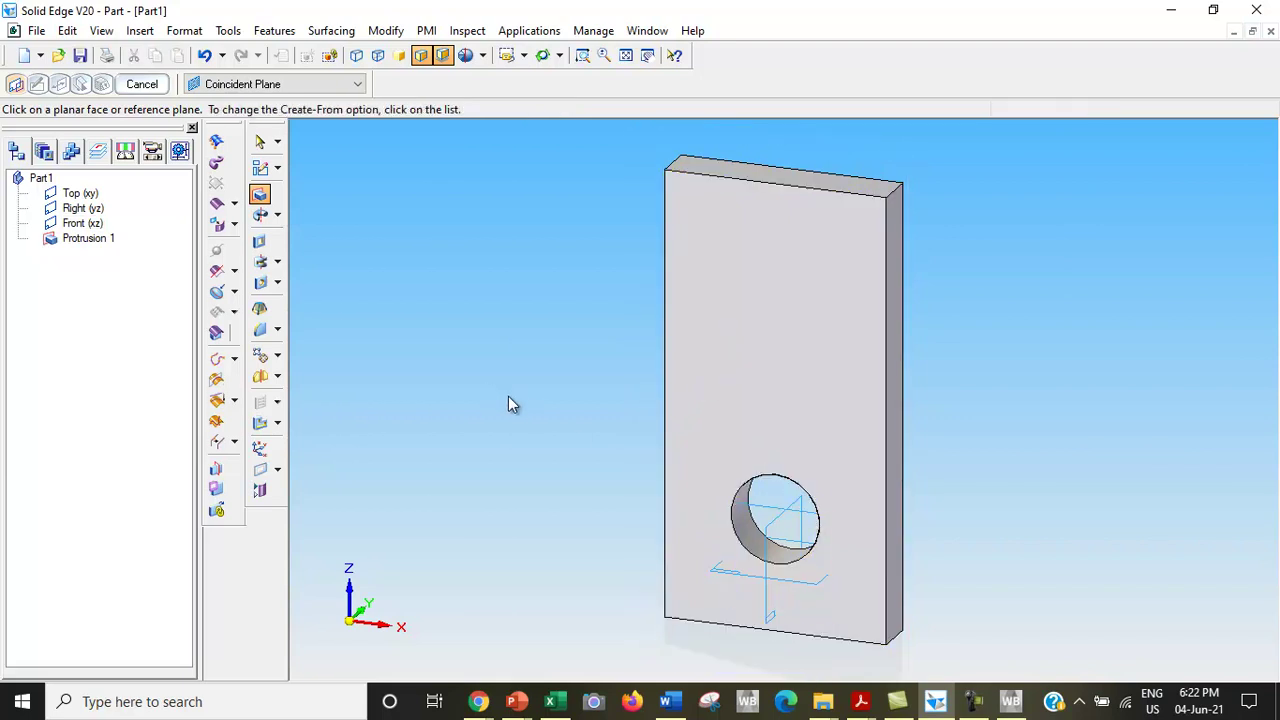
{"action": "left_click", "coordinate": [36, 30]}
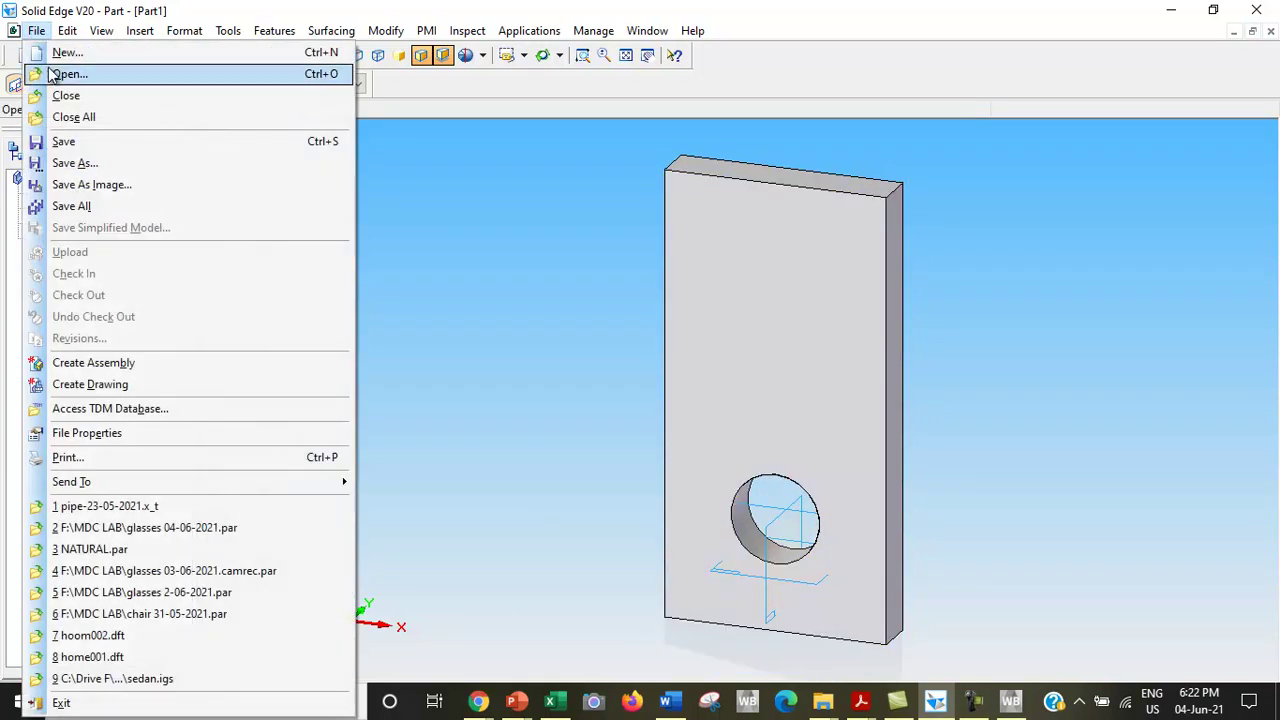
- Save the part to the Desktop as Air_heater.par and minimize Solid Edge
{"action": "left_click", "coordinate": [79, 163]}
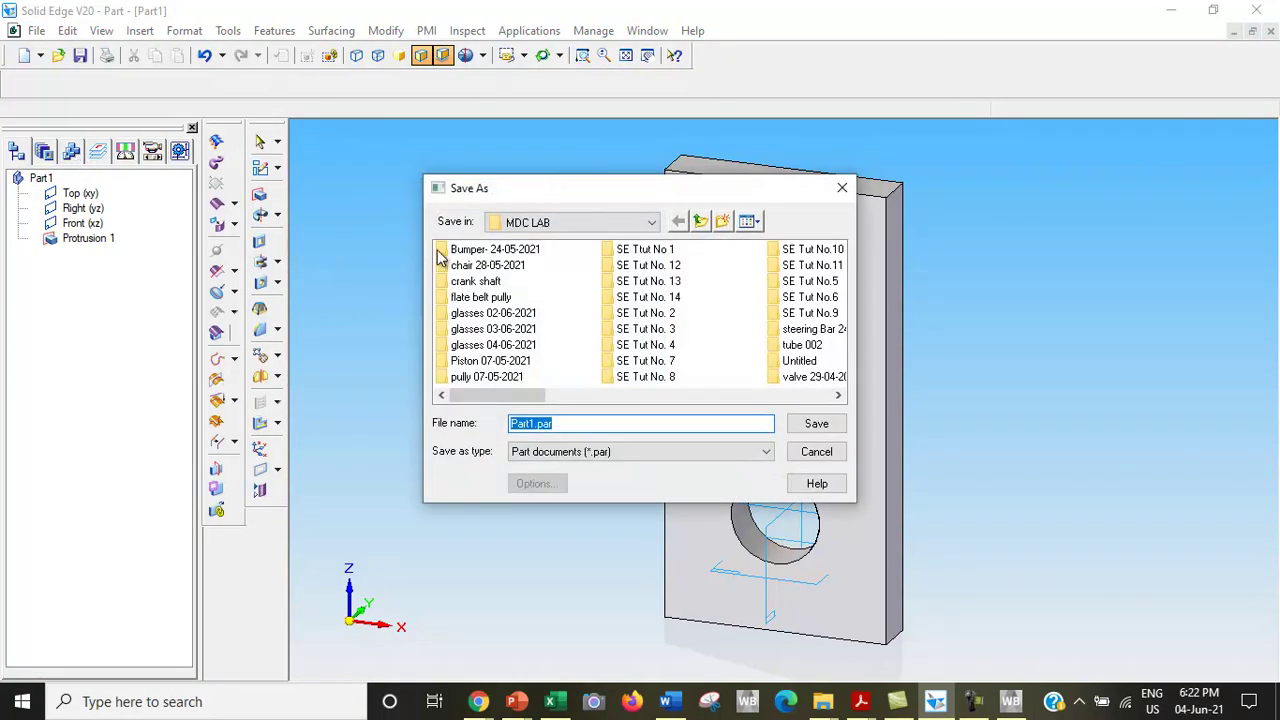
{"action": "left_click", "coordinate": [650, 225]}
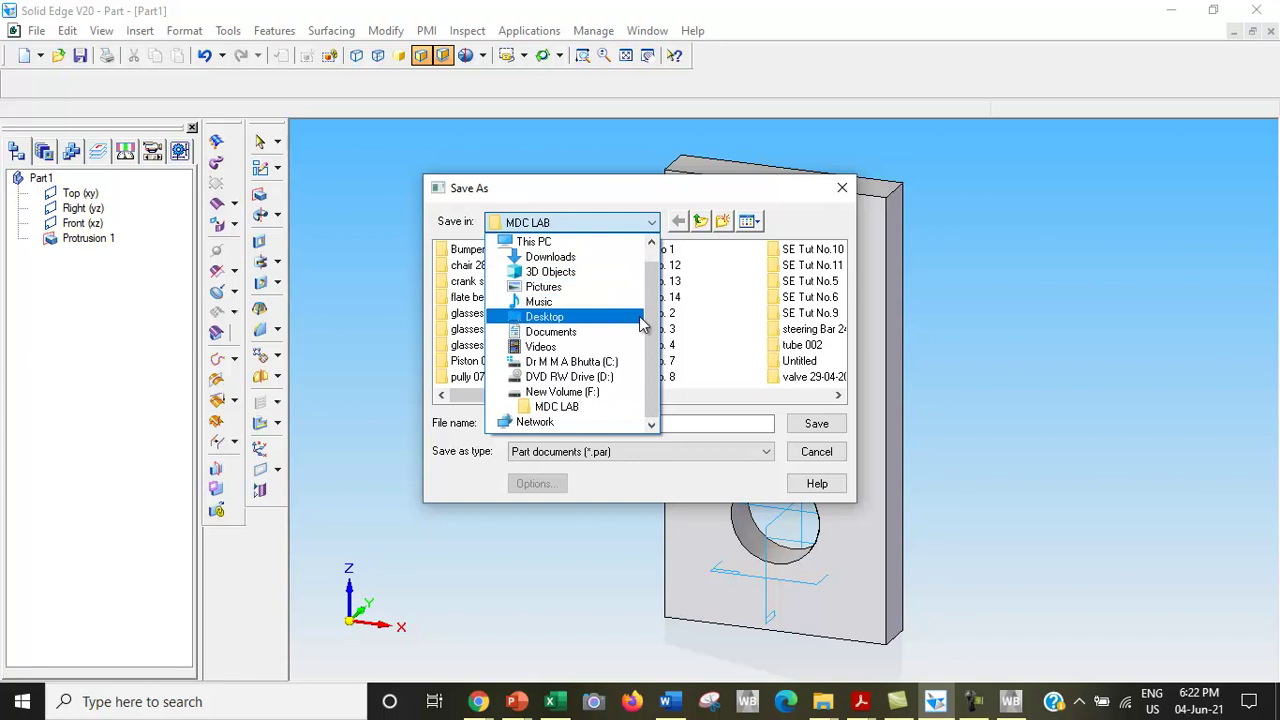
{"action": "scroll", "coordinate": [652, 335], "scroll_direction": "up", "scroll_amount": 1}
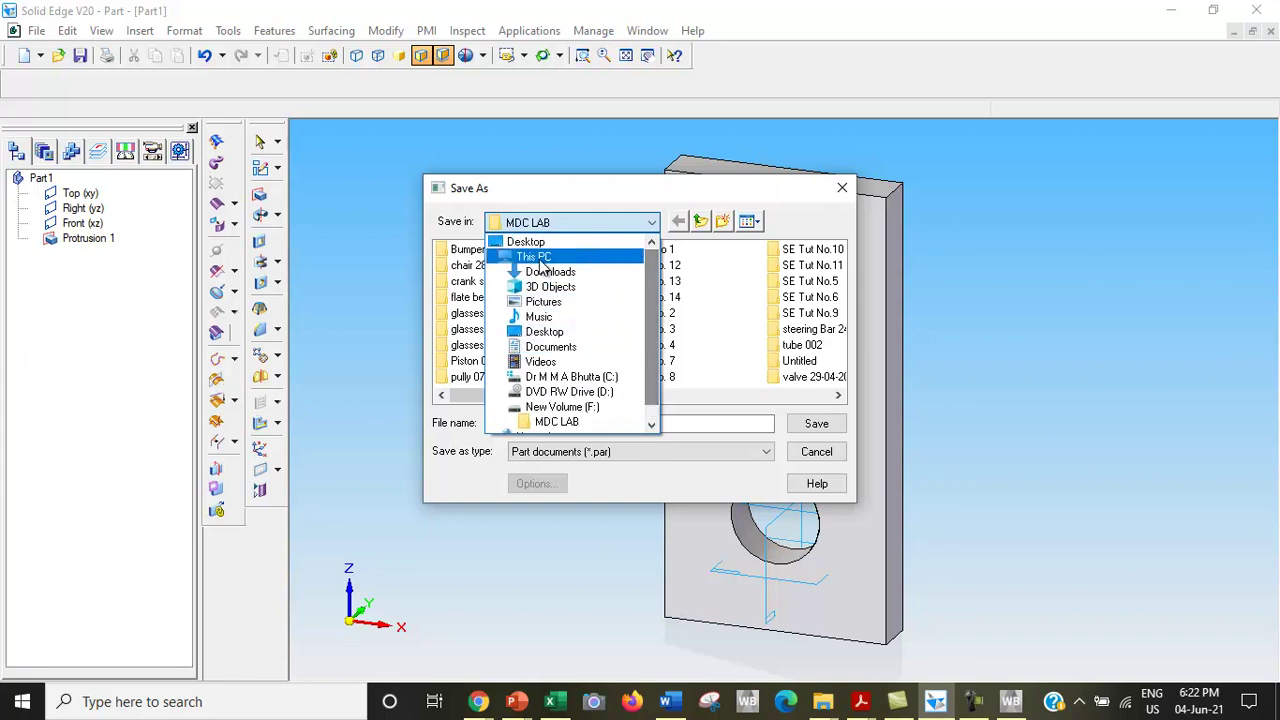
{"action": "left_click", "coordinate": [526, 244]}
{"action": "left_click", "coordinate": [548, 423]}
{"action": "left_click_drag", "start_coordinate": [562, 423], "coordinate": [506, 423]}
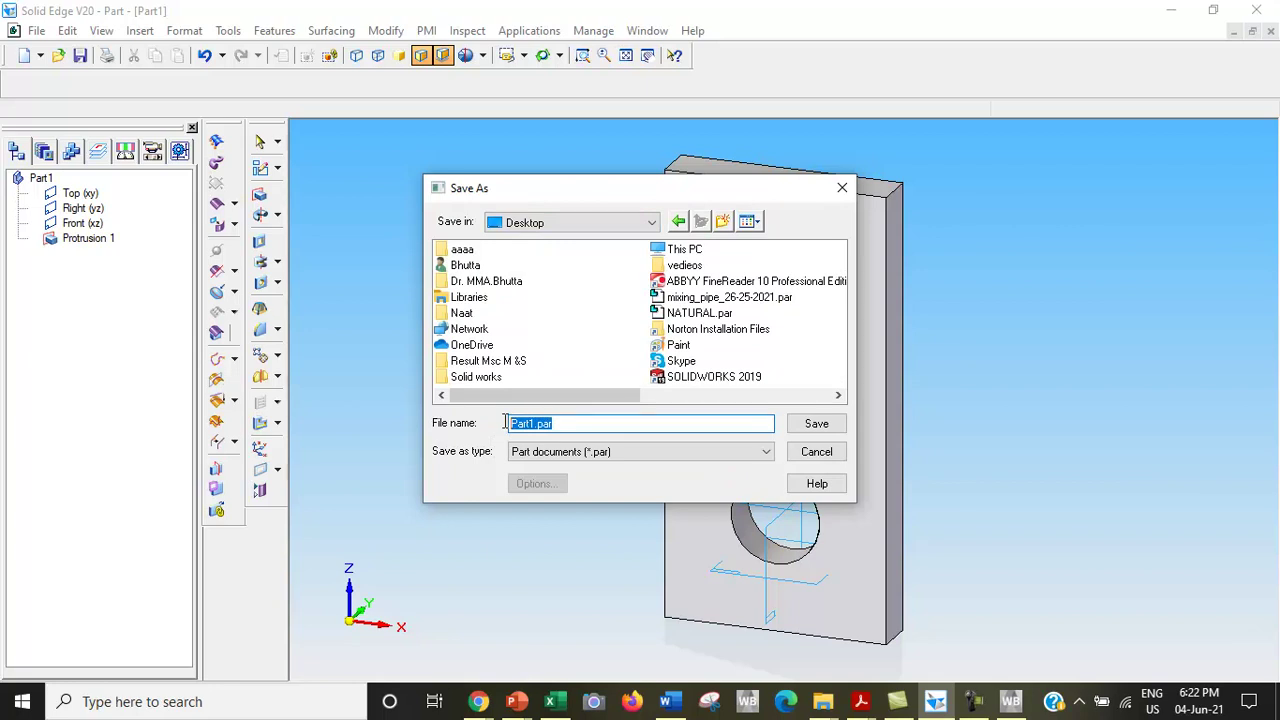
{"action": "type", "text": "Air"}
{"action": "type", "text": "_"}
{"action": "type", "text": "heater"}
{"action": "left_click", "coordinate": [815, 428]}
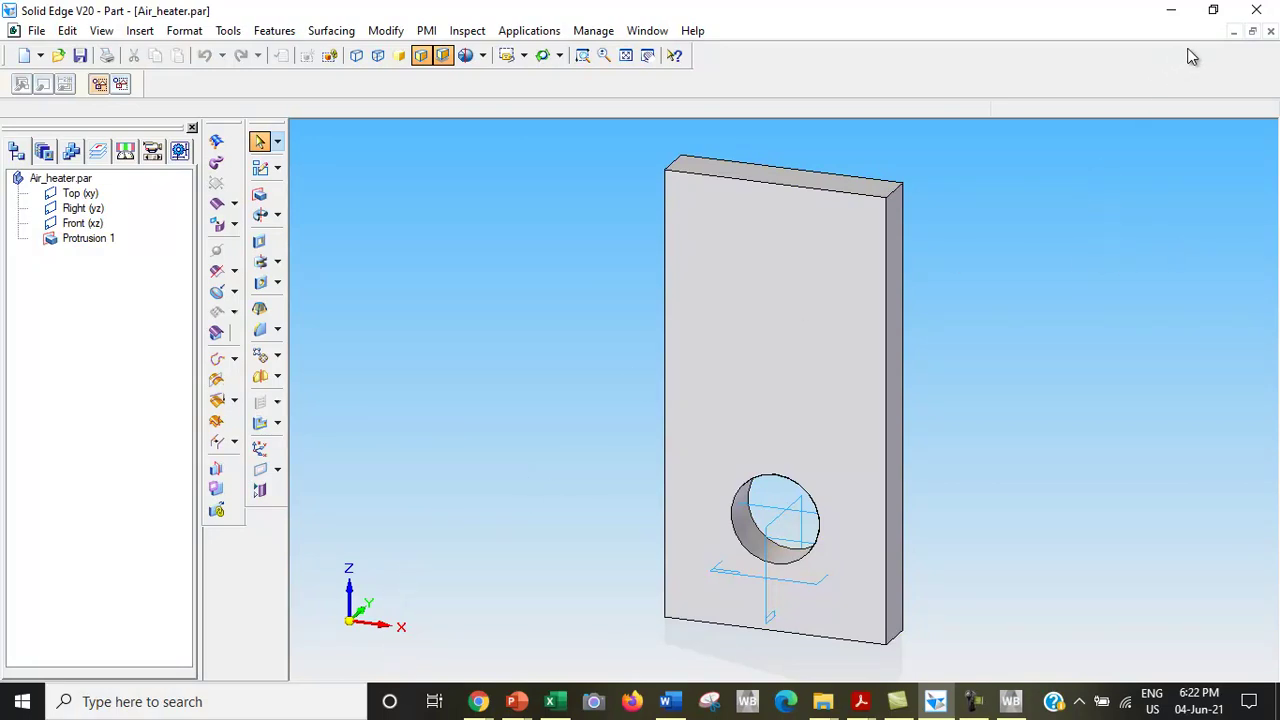
{"action": "left_click", "coordinate": [1177, 18]}
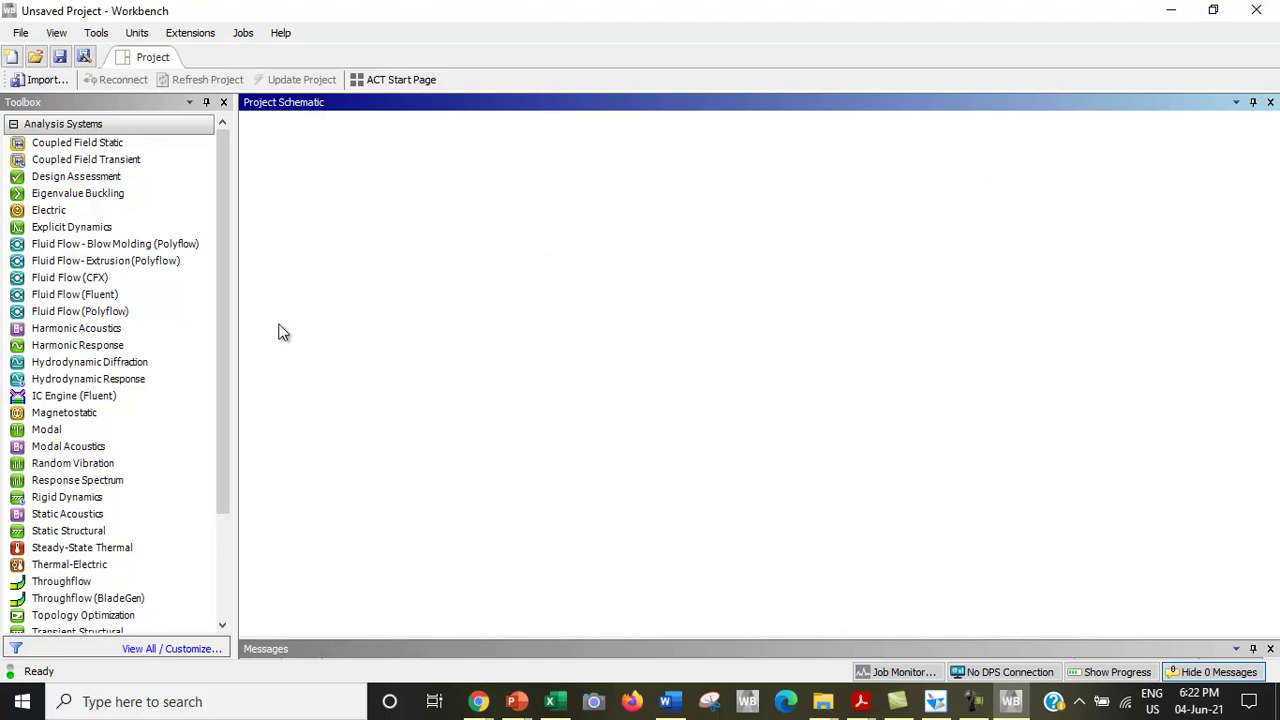
- Add a Fluid Flow (Fluent) system to the project schematic and select its Geometry cell
{"action": "left_click", "coordinate": [104, 296]}
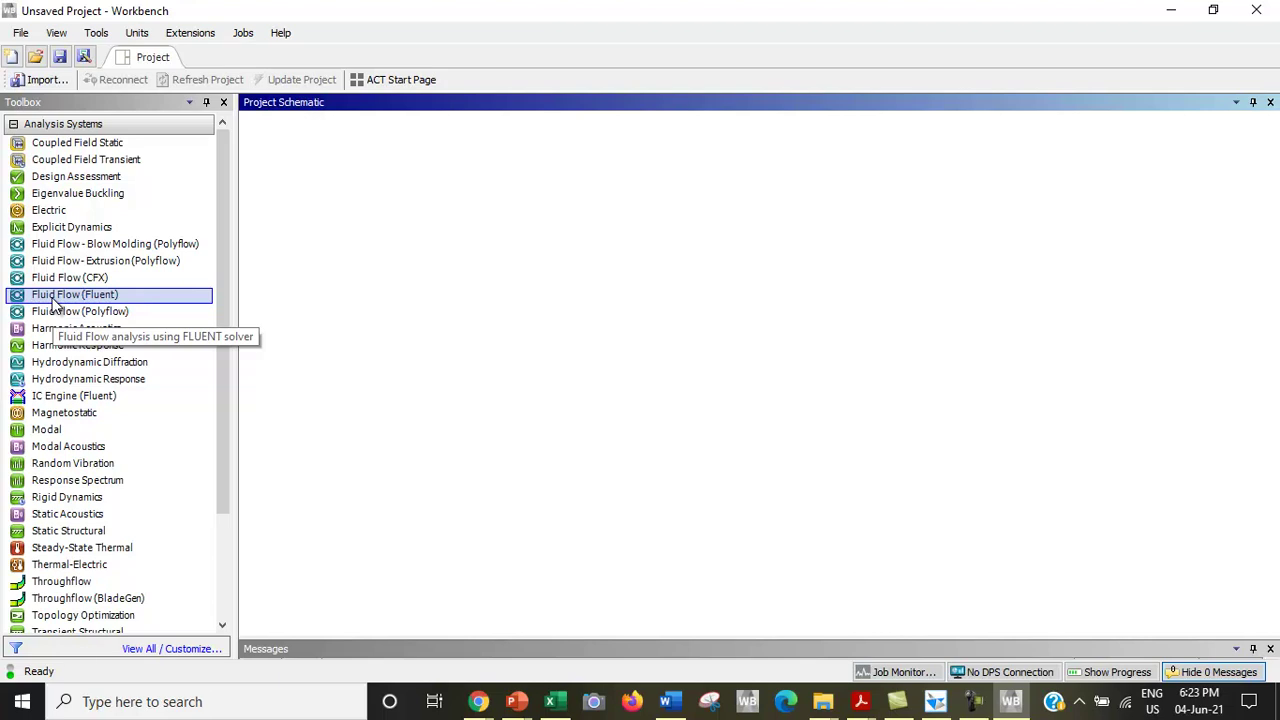
{"action": "double_click", "coordinate": [53, 300]}
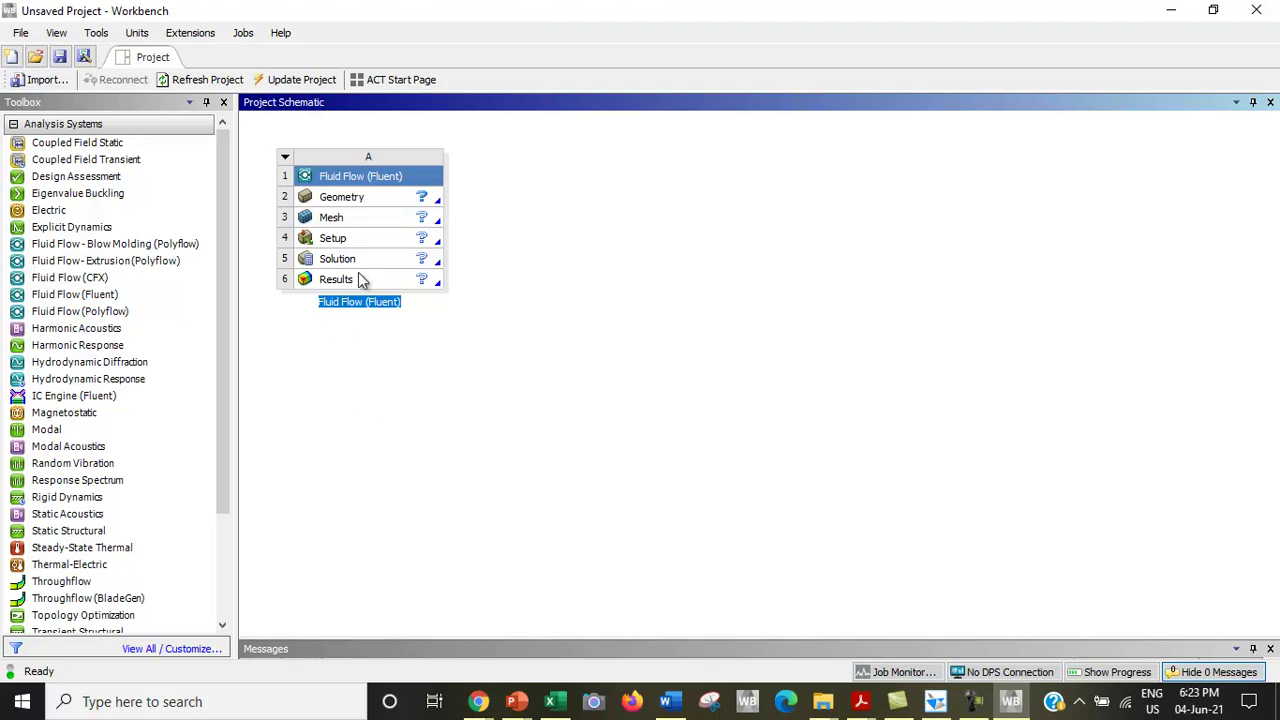
{"action": "left_click", "coordinate": [368, 203]}
- Launch New SpaceClaim Geometry from the Fluent system's Geometry cell
{"action": "right_click", "coordinate": [368, 203]}
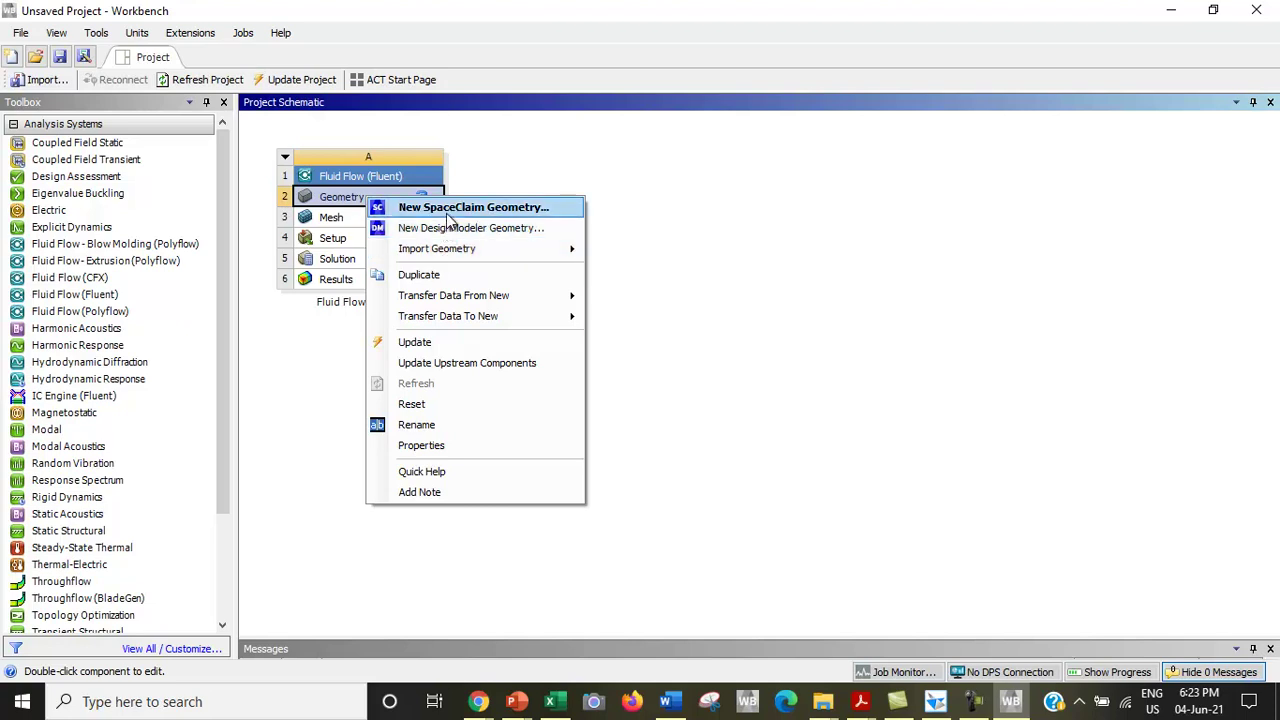
{"action": "left_click", "coordinate": [452, 208]}
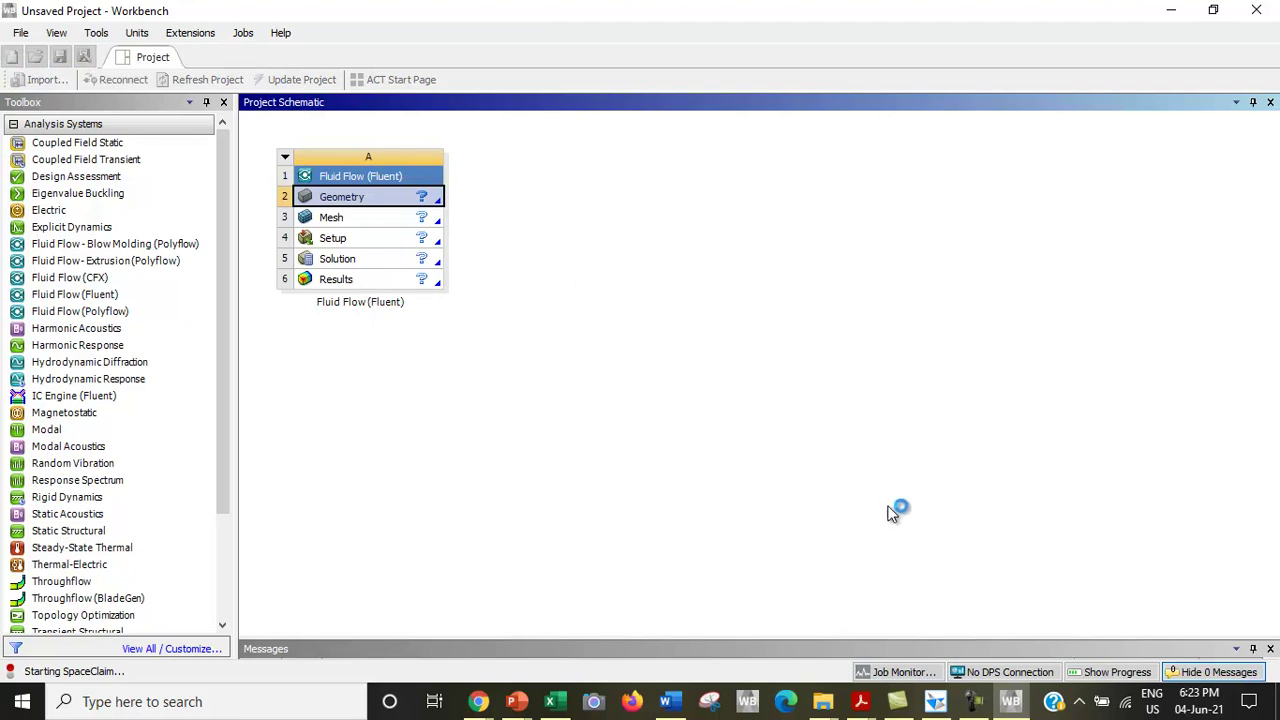
{"action": "left_click", "coordinate": [975, 700]}
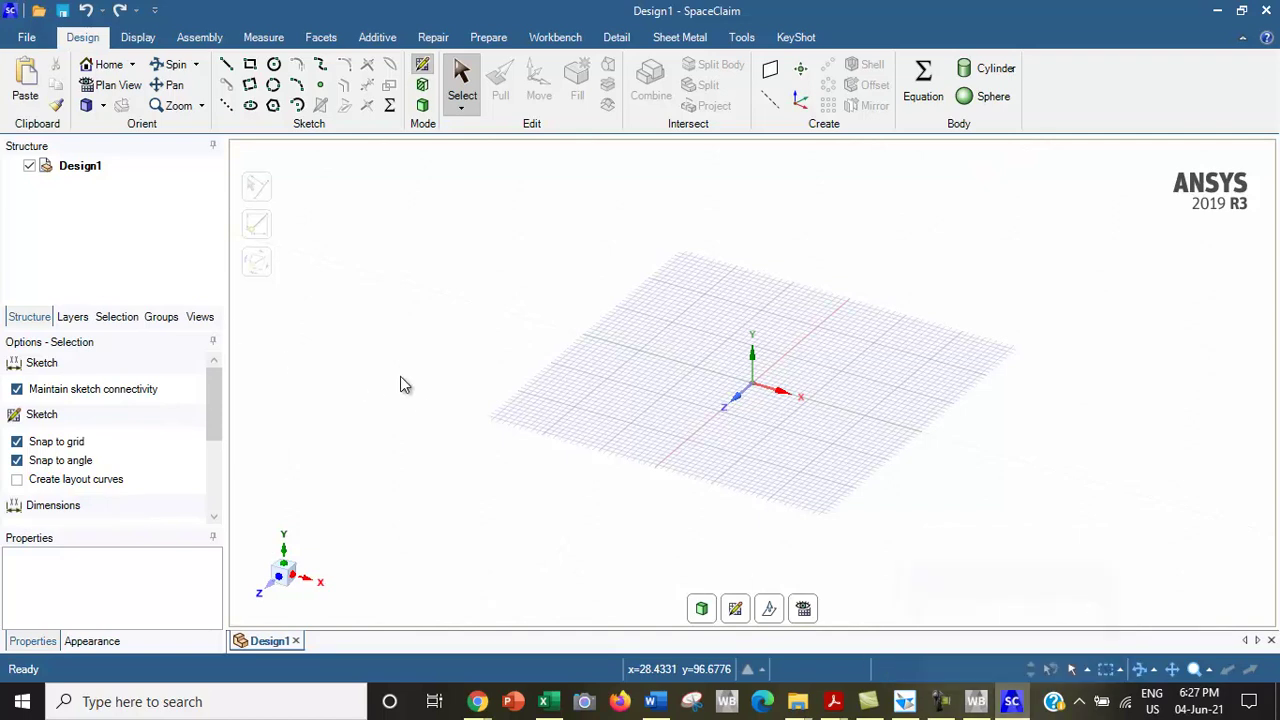
- Open Air_heater.par from the Desktop with the file type set to All Files (*.*)
{"action": "left_click", "coordinate": [25, 40]}
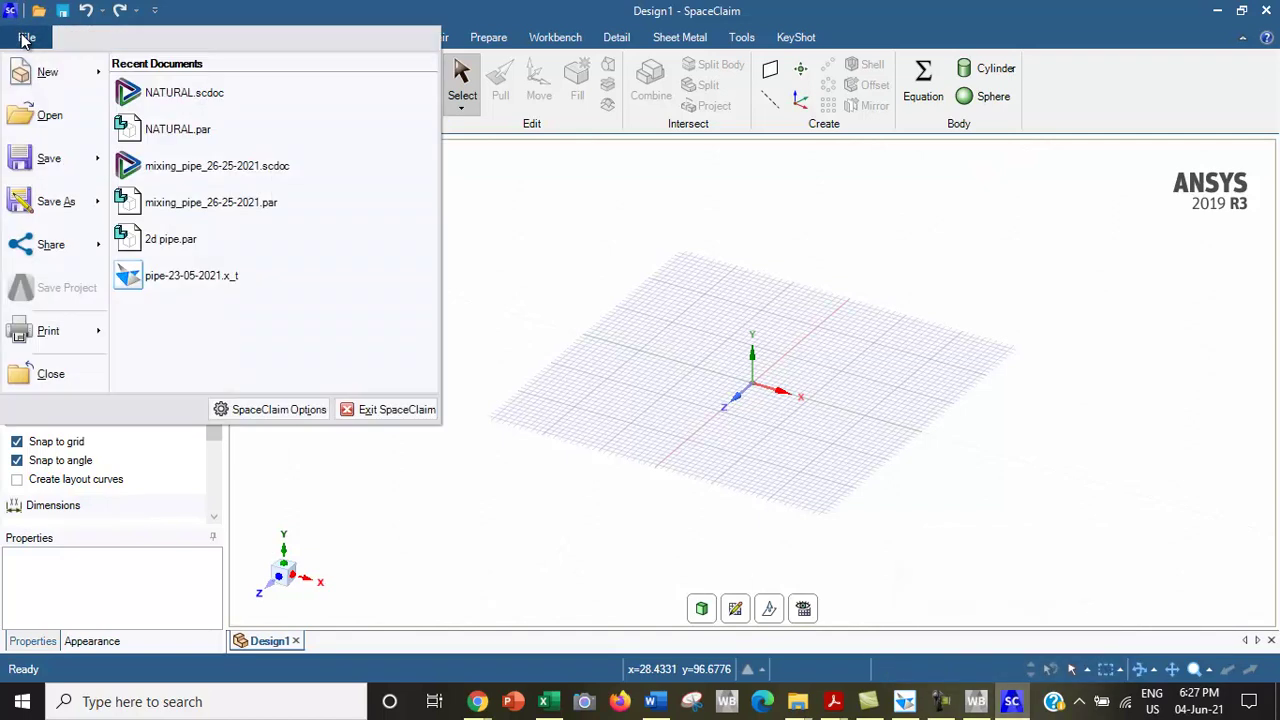
{"action": "left_click", "coordinate": [38, 118]}
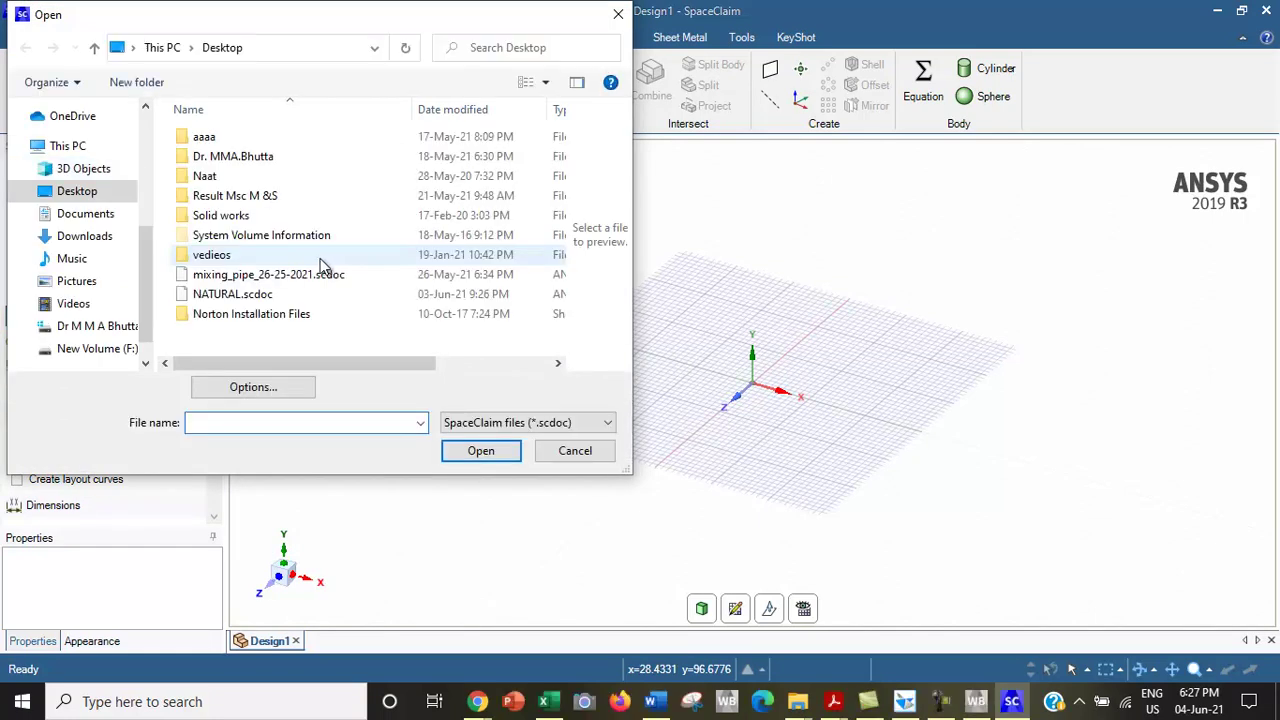
{"action": "left_click", "coordinate": [612, 424]}
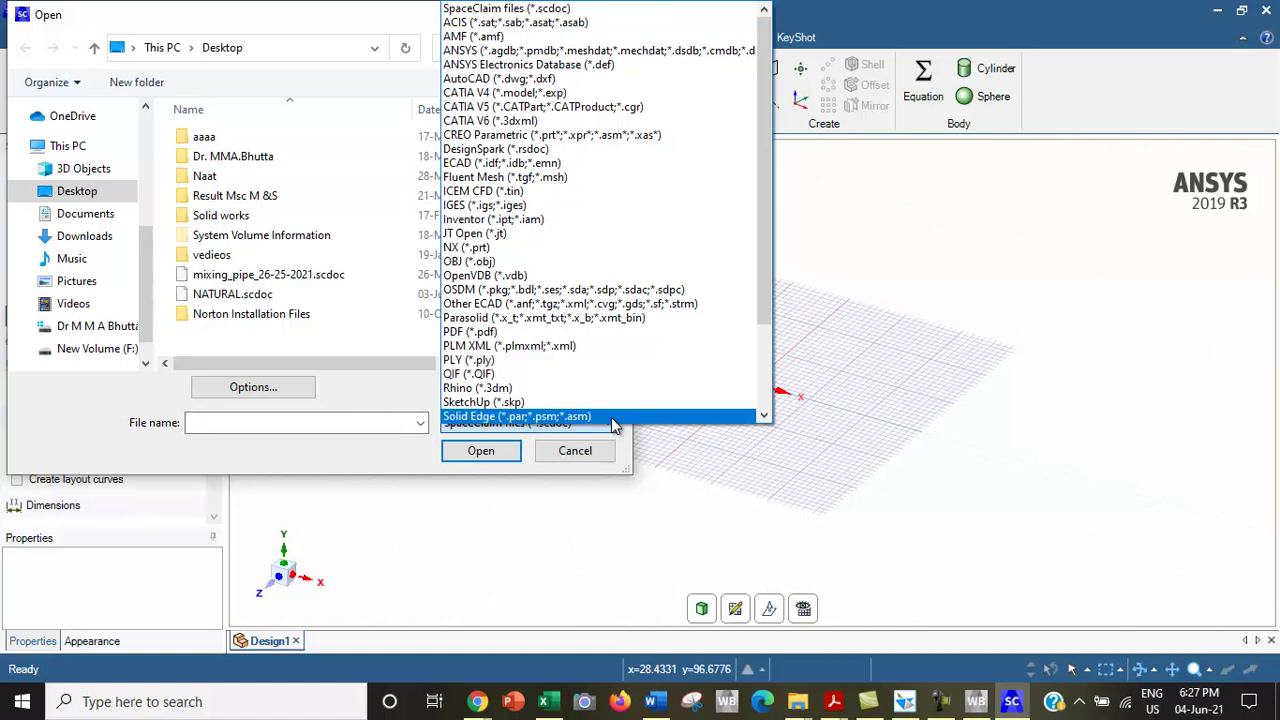
{"action": "left_click_drag", "start_coordinate": [760, 218], "coordinate": [760, 322]}
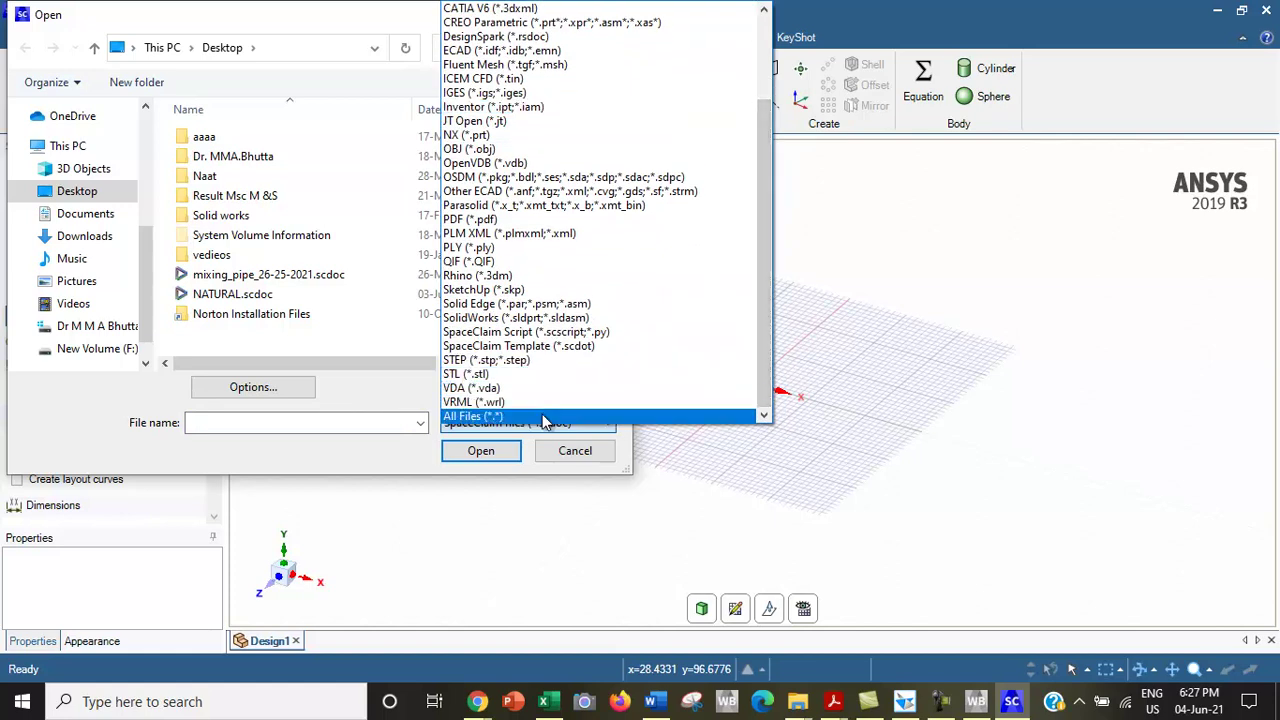
{"action": "left_click", "coordinate": [545, 416]}
{"action": "left_click_drag", "start_coordinate": [559, 147], "coordinate": [553, 183]}
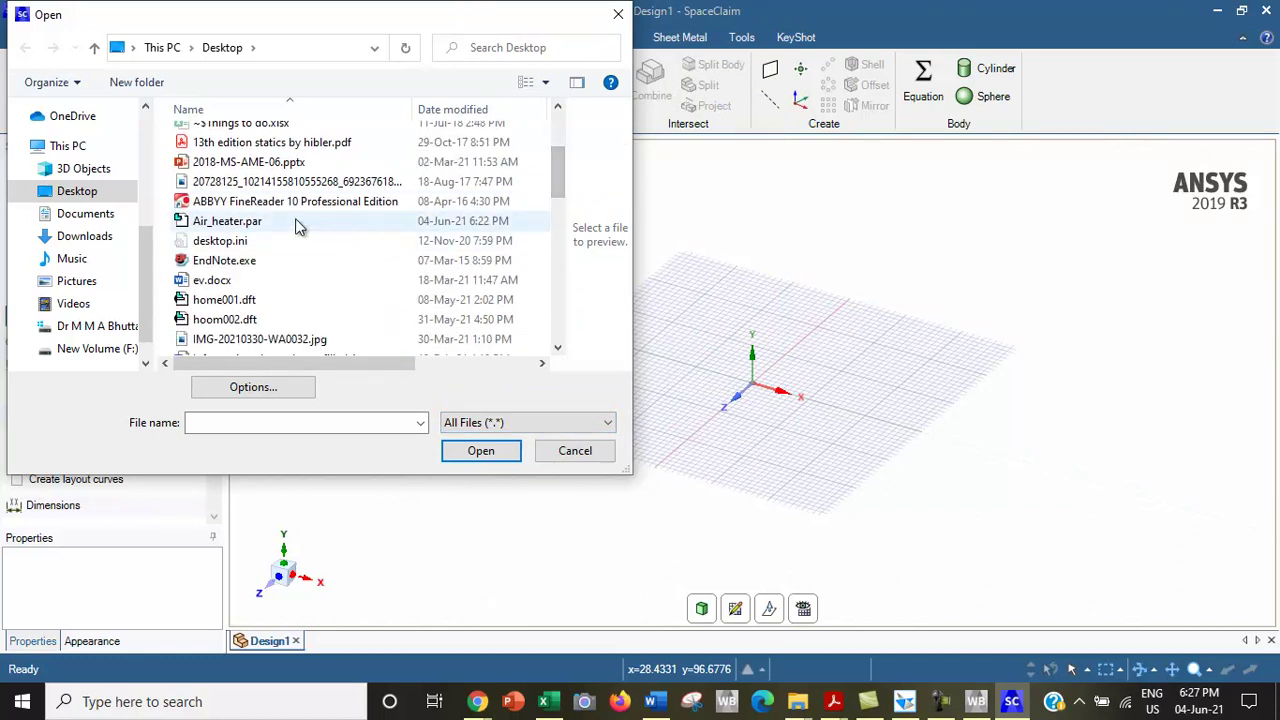
{"action": "left_click", "coordinate": [243, 226]}
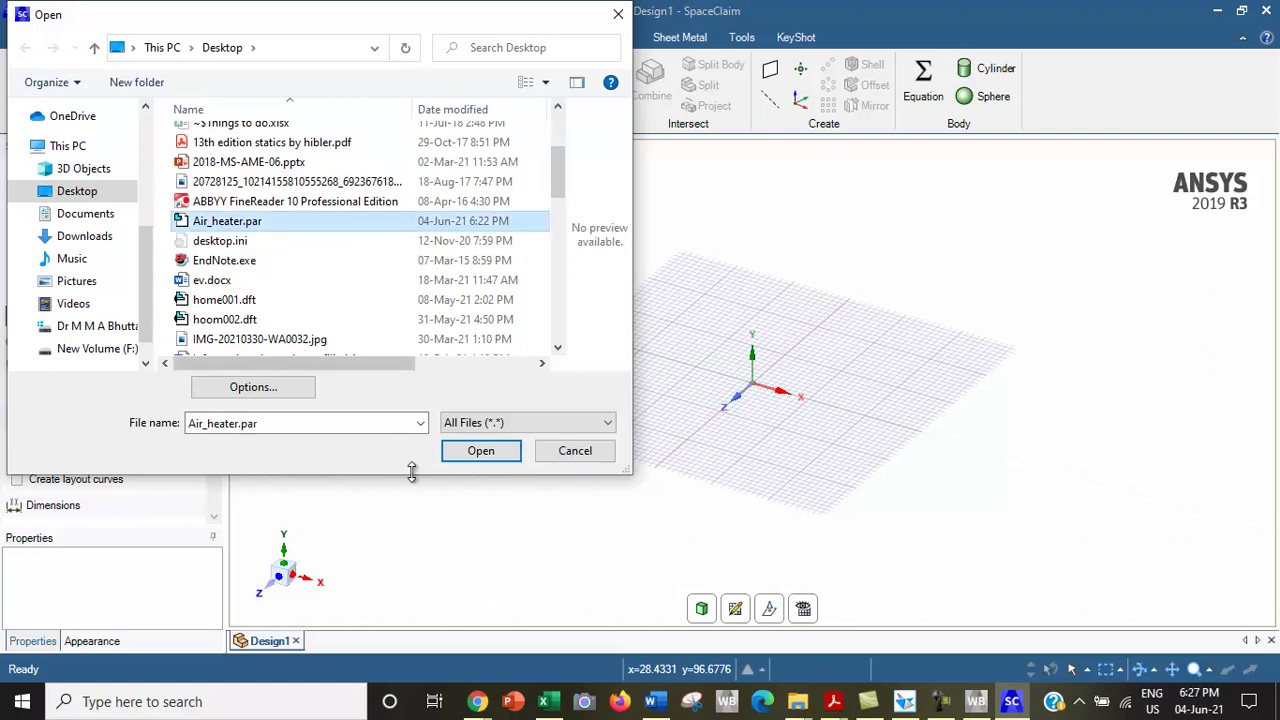
{"action": "left_click", "coordinate": [481, 450]}
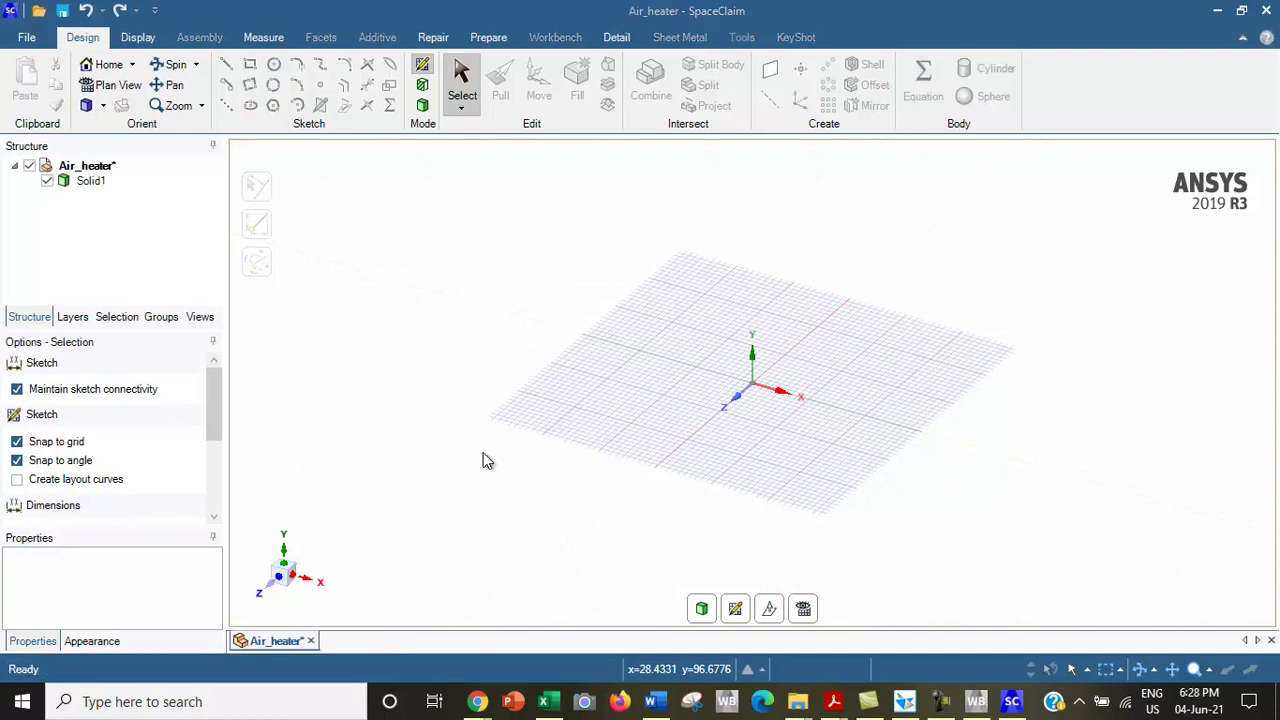
- Save the design as Air_heater.scdoc on the Desktop
{"action": "left_click", "coordinate": [484, 455]}
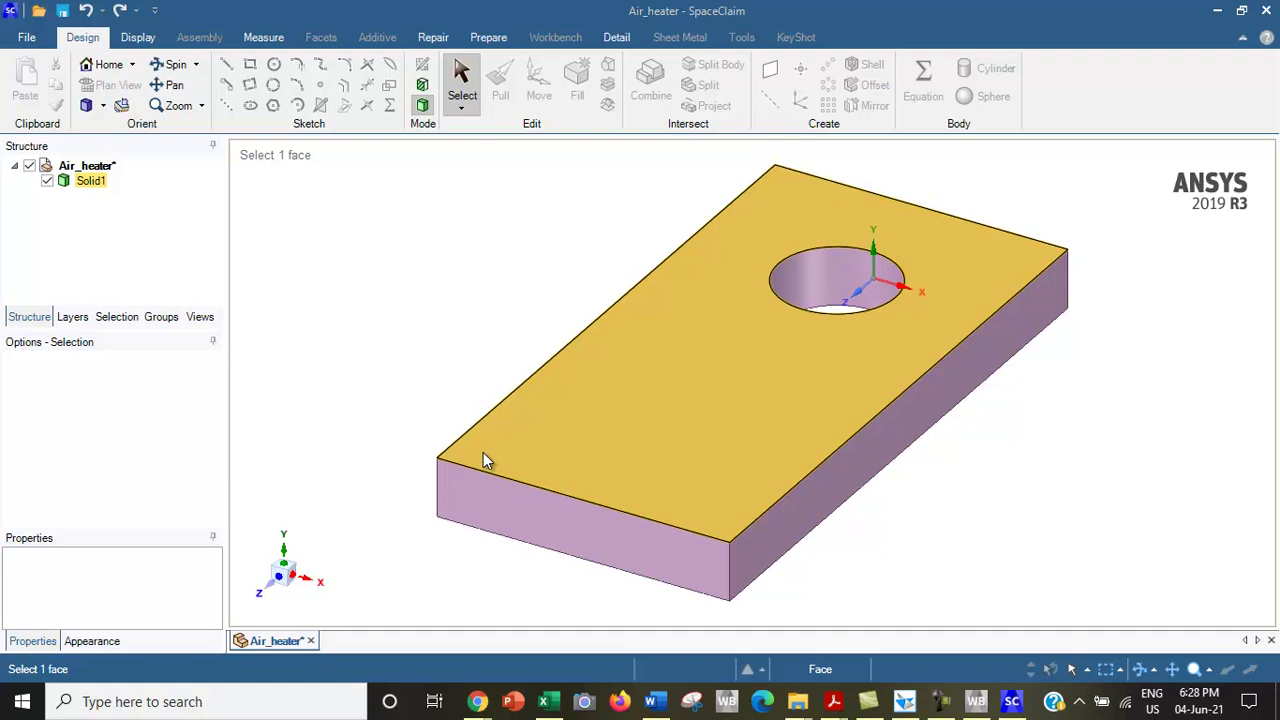
{"action": "key", "text": "Escape"}
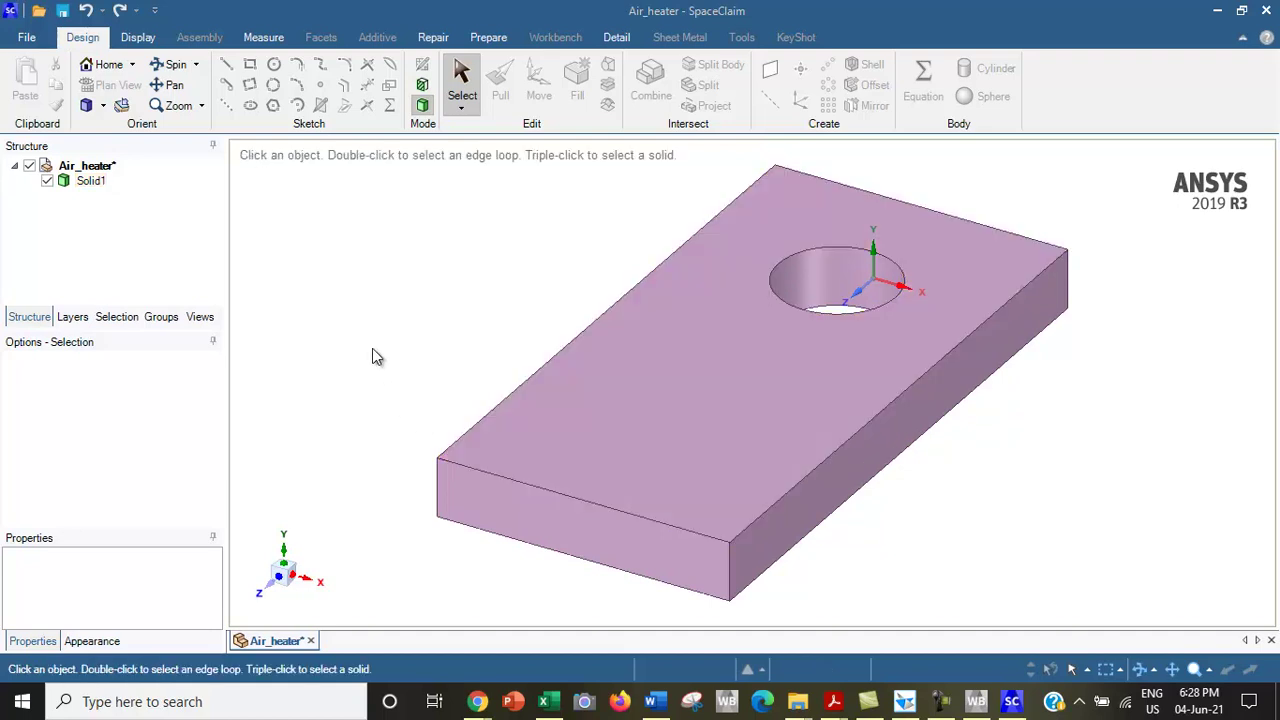
{"action": "left_click", "coordinate": [30, 40]}
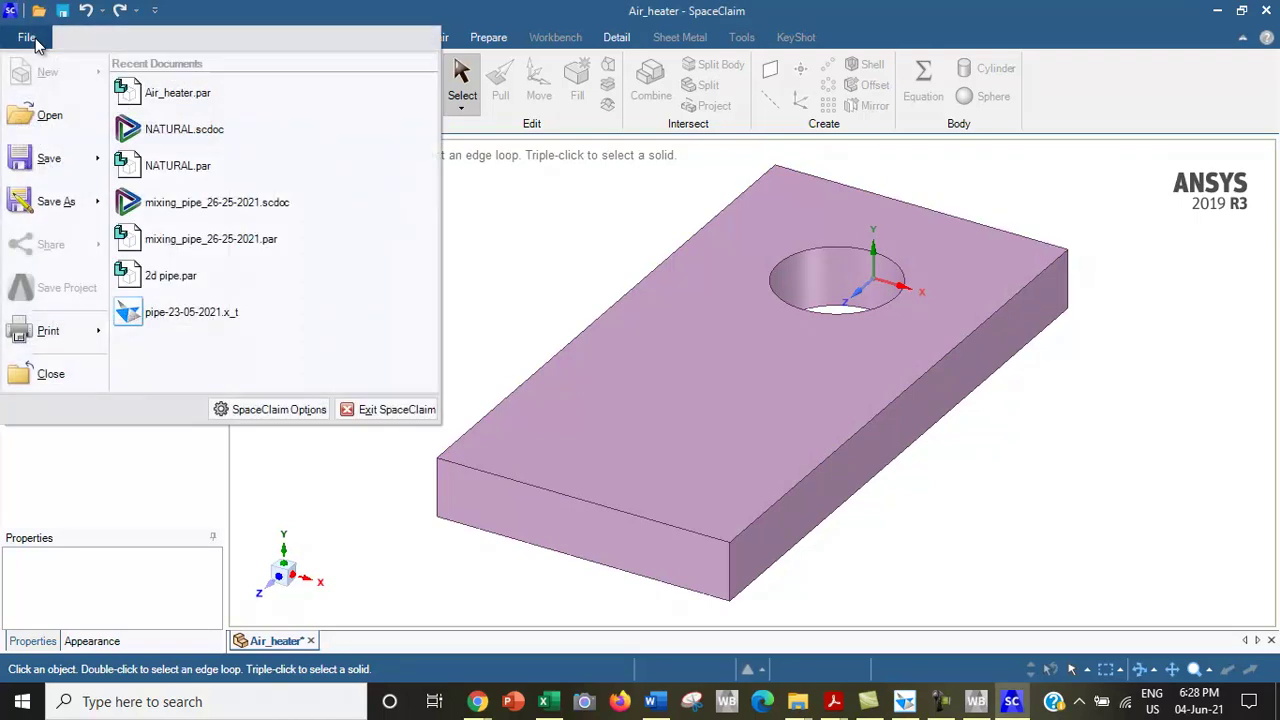
{"action": "left_click", "coordinate": [55, 205]}
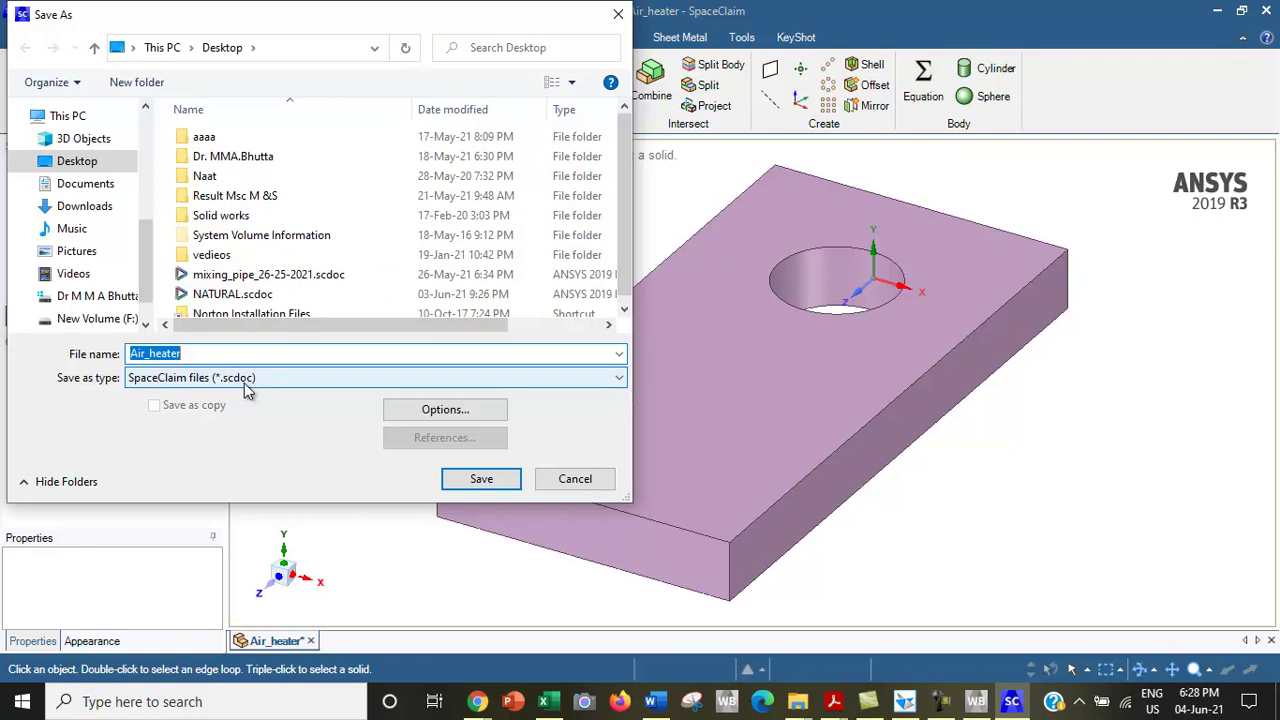
{"action": "left_click", "coordinate": [464, 481]}
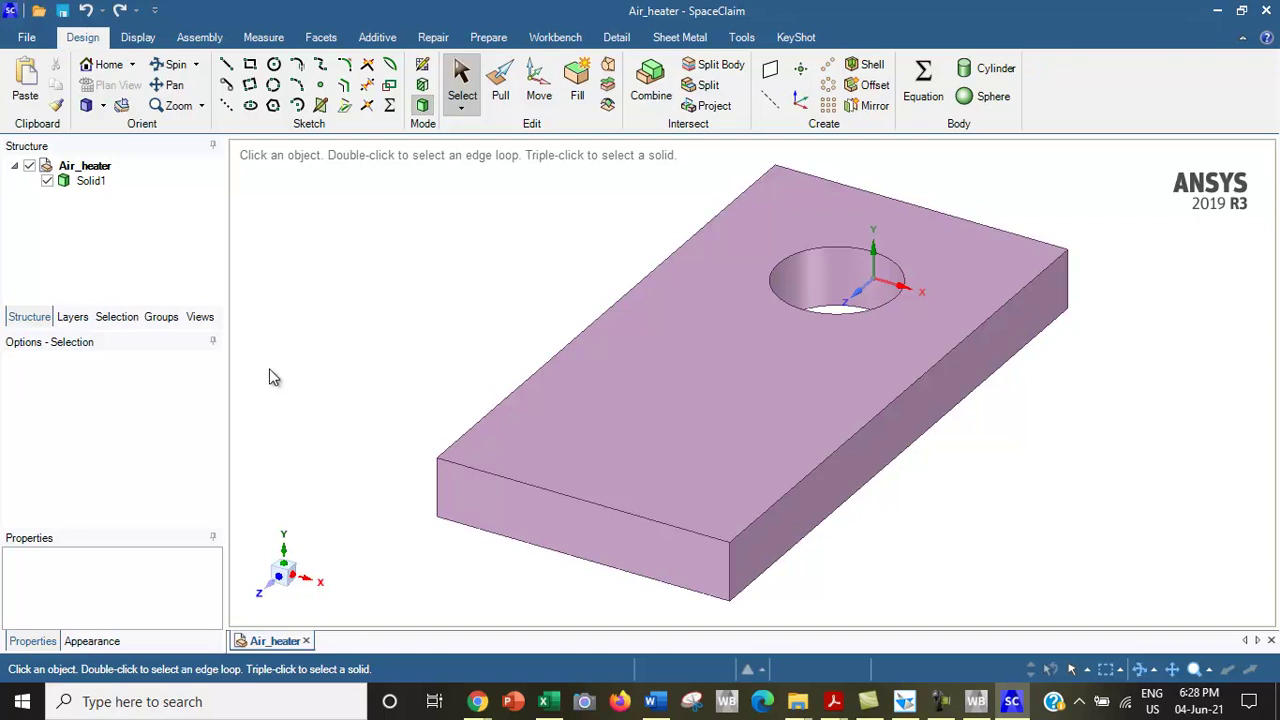
- Clear the face selection and minimize SpaceClaim to return to the Workbench project
{"action": "left_click", "coordinate": [722, 236]}
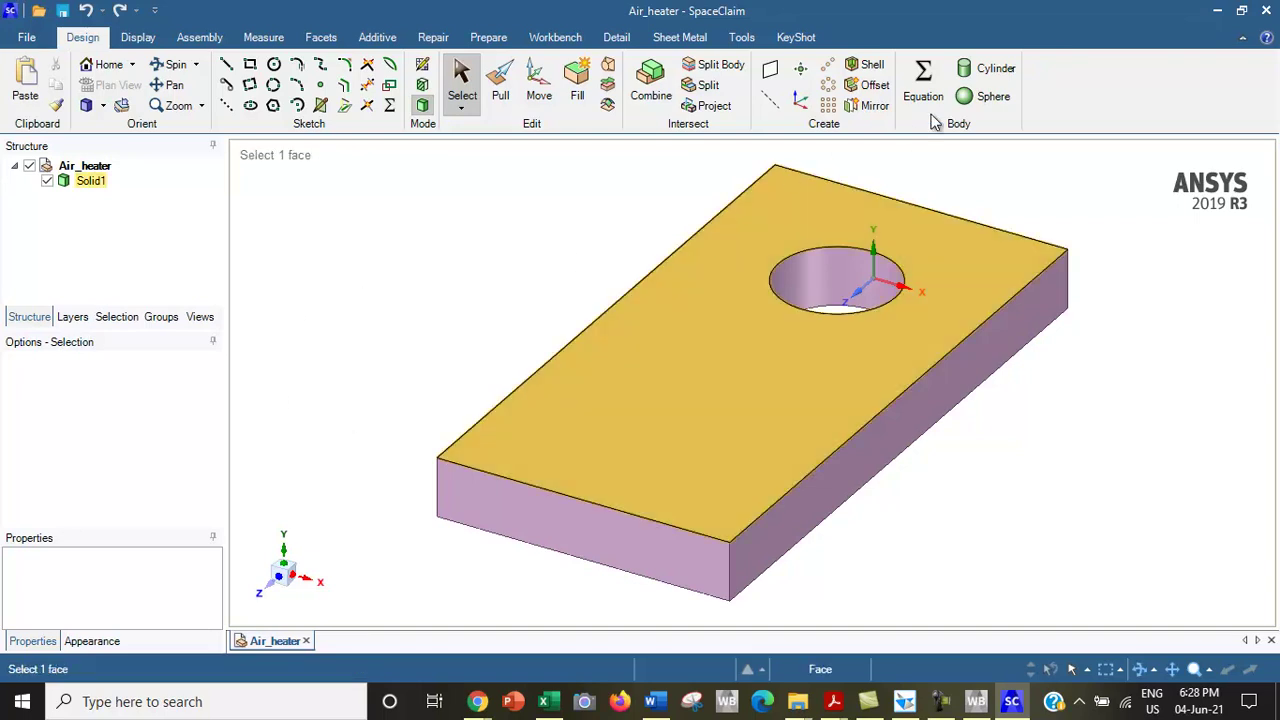
{"action": "key", "text": "Escape"}
{"action": "left_click", "coordinate": [1217, 10]}
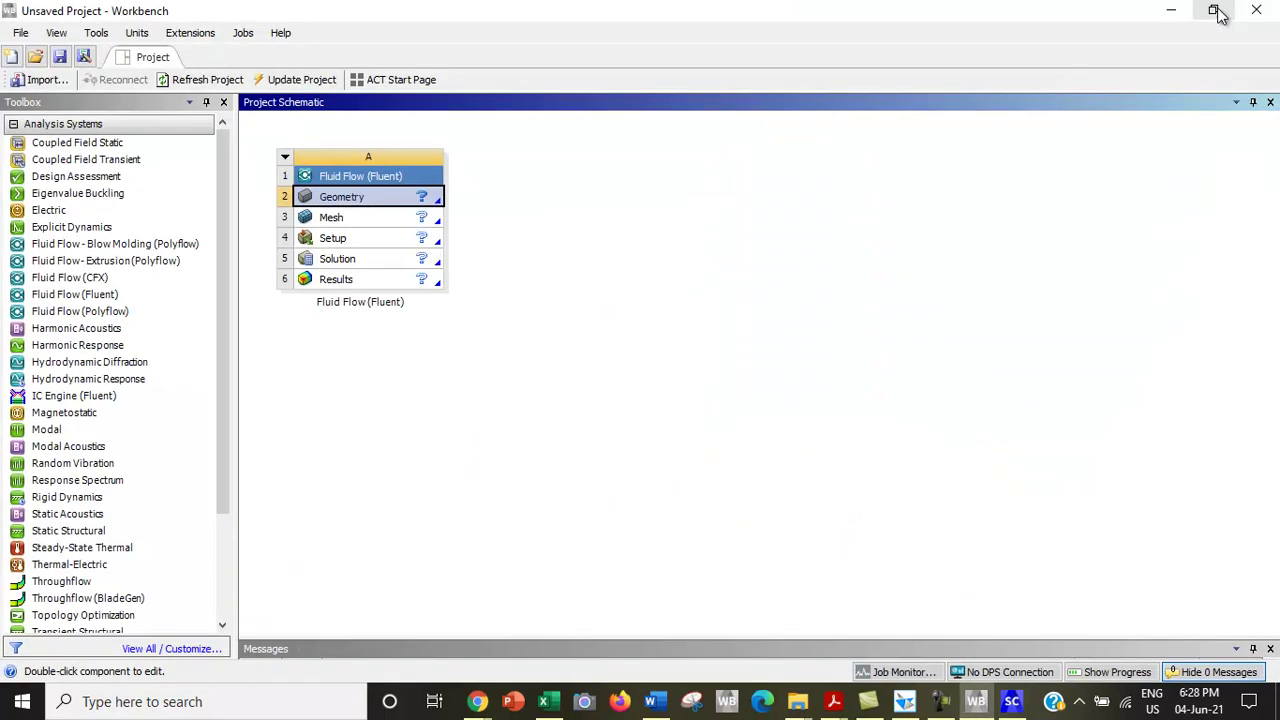
- Import Air_heater.scdoc as the Geometry, then launch Meshing from the Mesh cell
{"action": "right_click", "coordinate": [365, 202]}
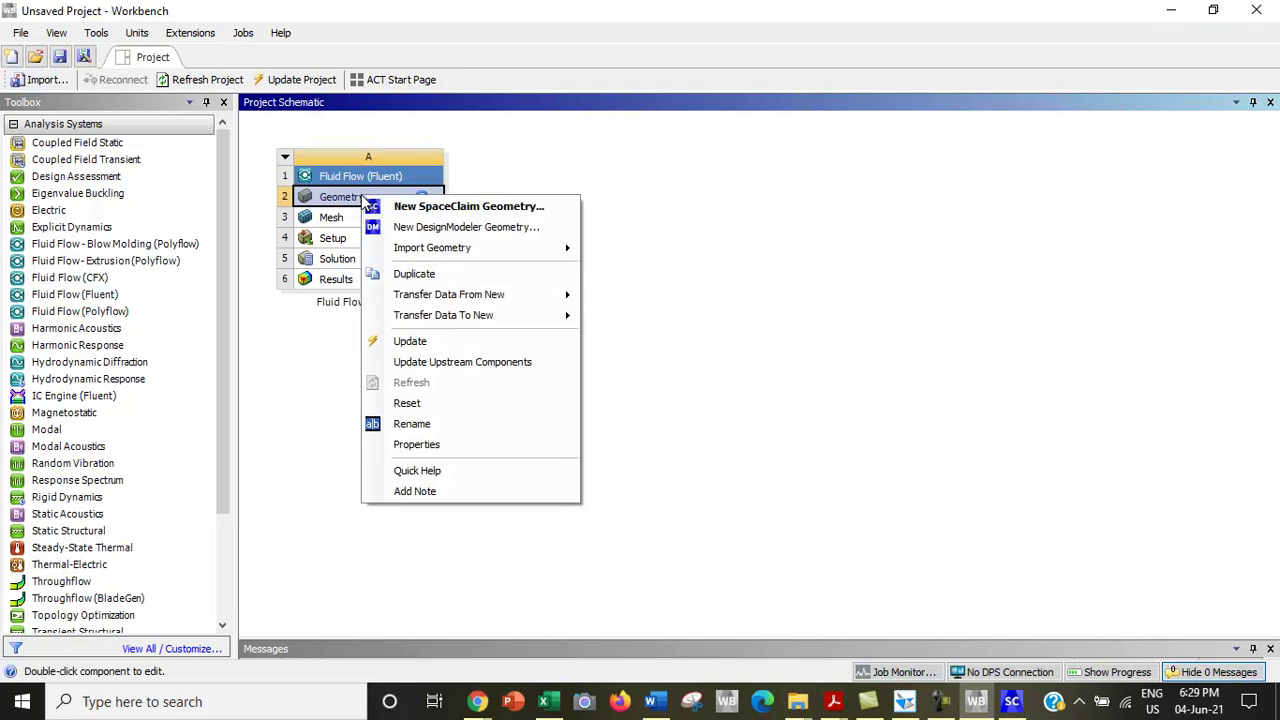
{"action": "mouse_move", "coordinate": [432, 247]}
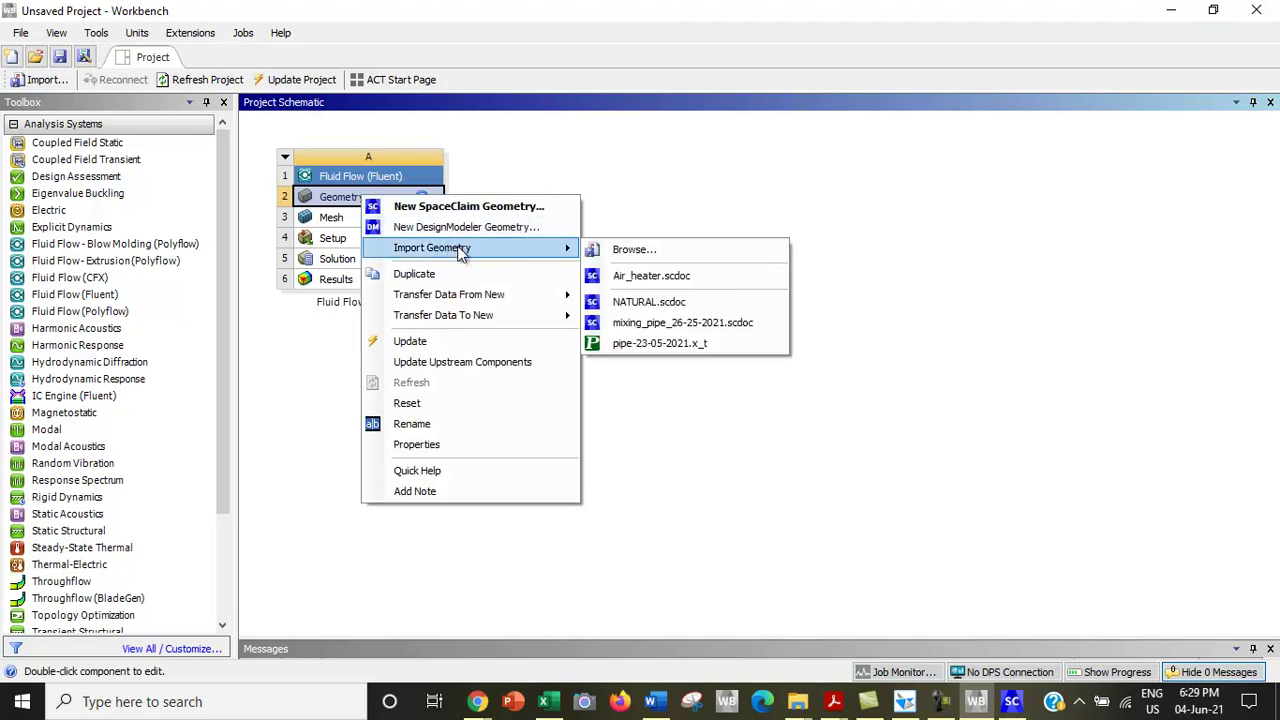
{"action": "left_click", "coordinate": [648, 277]}
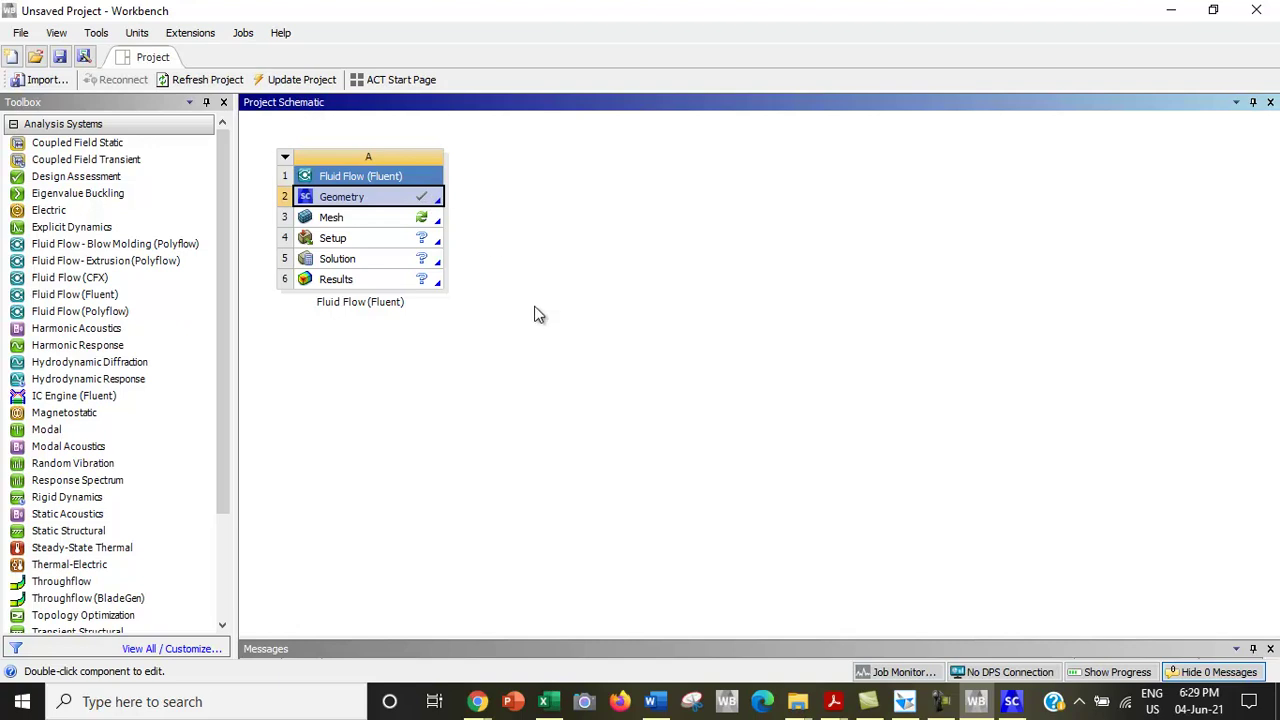
{"action": "left_click", "coordinate": [339, 222]}
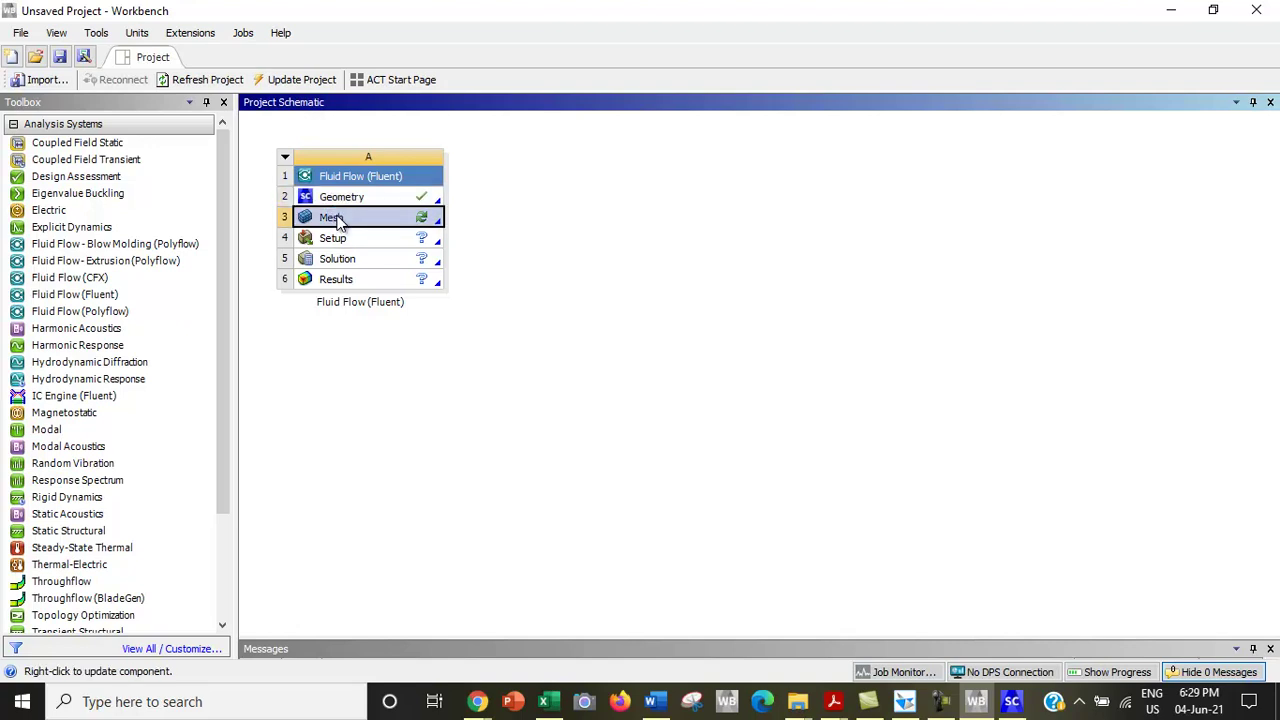
{"action": "double_click", "coordinate": [338, 222]}
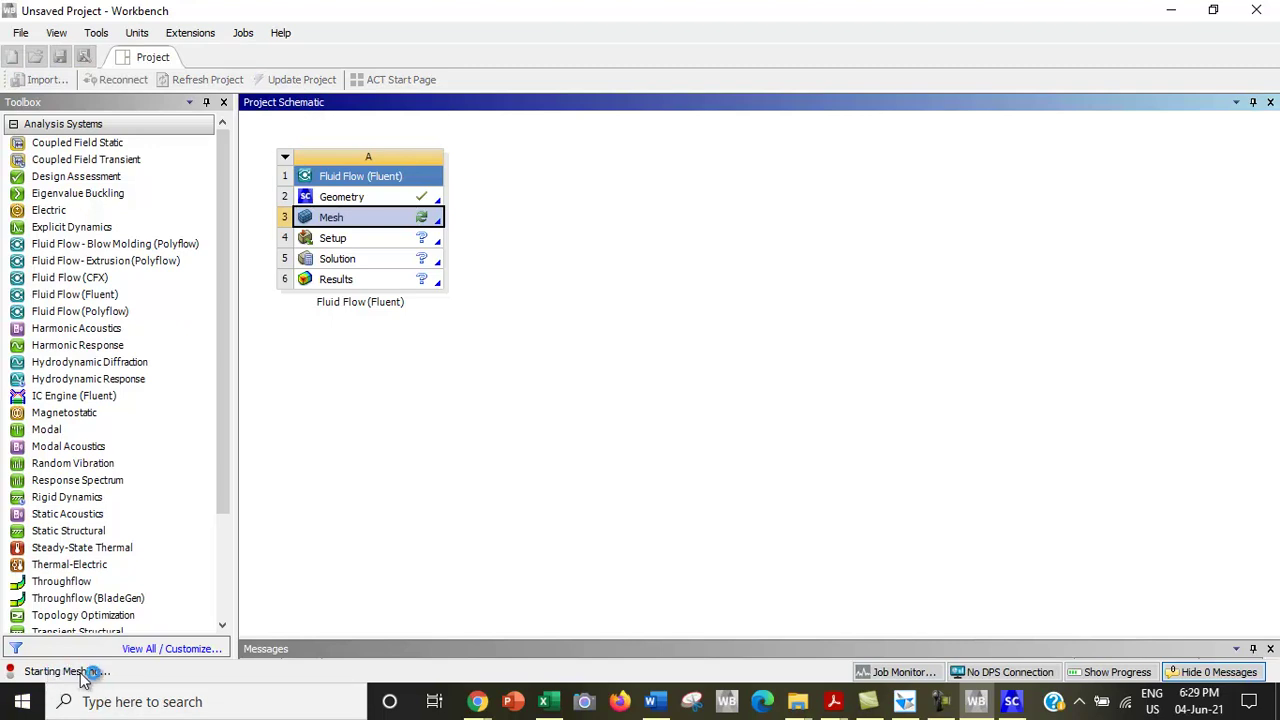
- Close the Meshing Usage Tips window once the plate geometry has loaded
{"action": "left_click", "coordinate": [948, 705]}
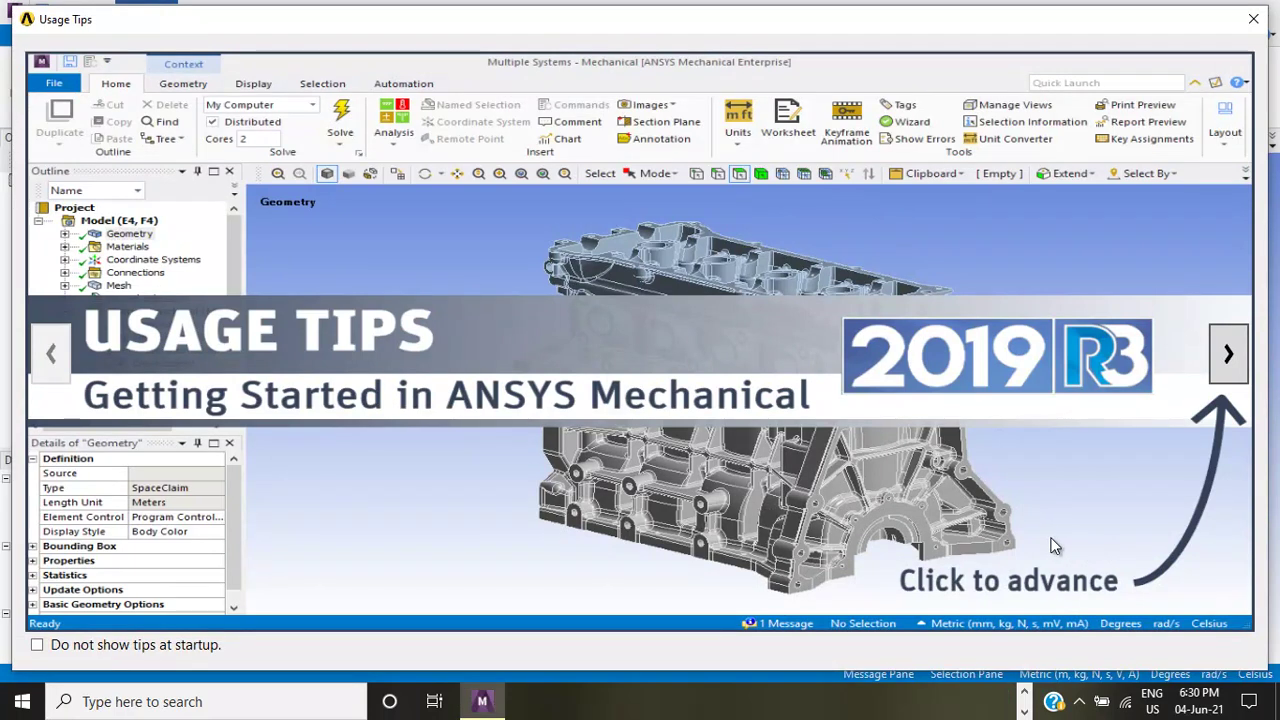
{"action": "left_click", "coordinate": [1250, 22]}
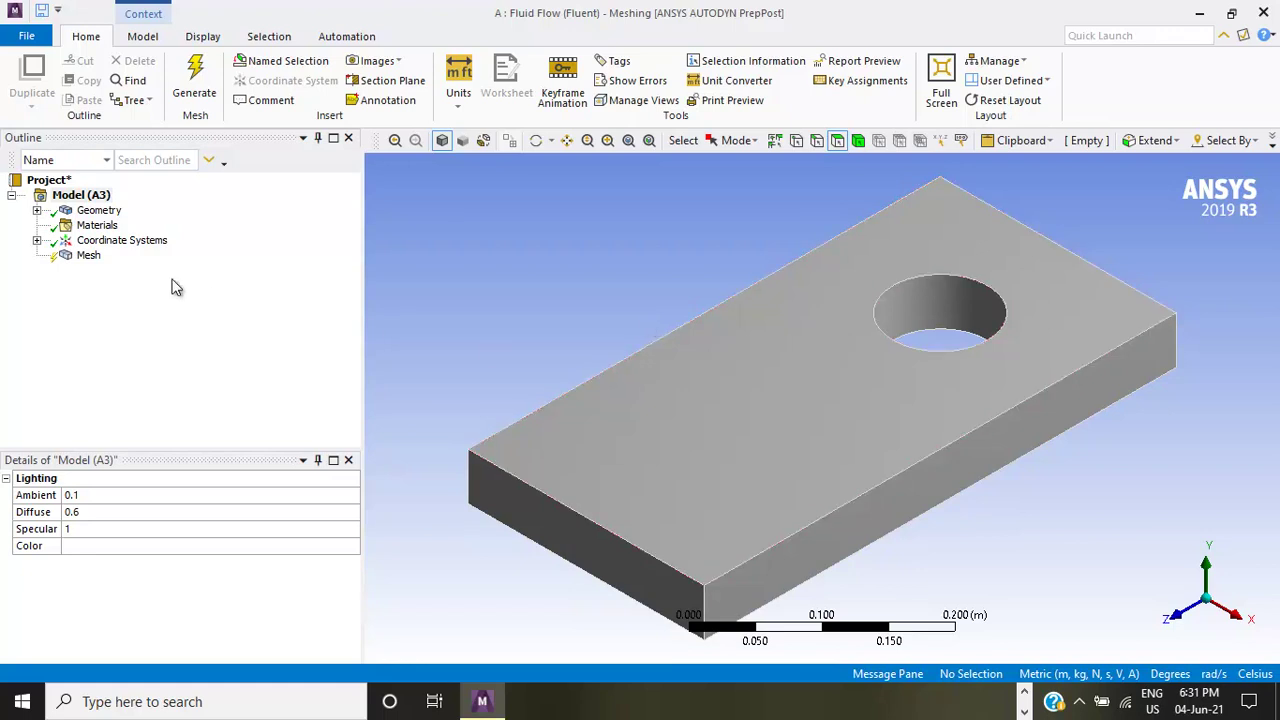
- Generate the default hexahedral mesh on the holed plate
{"action": "left_click", "coordinate": [197, 92]}
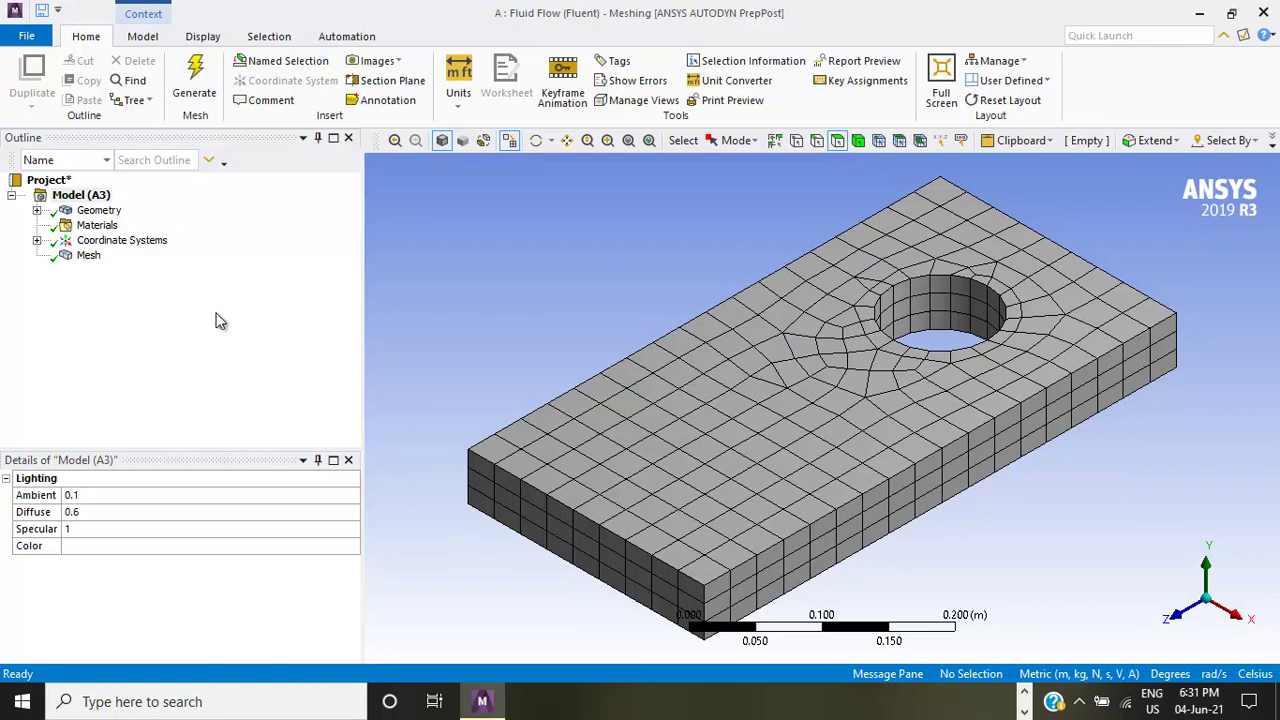
- Set Use Adaptive Sizing to Yes under the mesh's Sizing details
{"action": "left_click", "coordinate": [88, 256]}
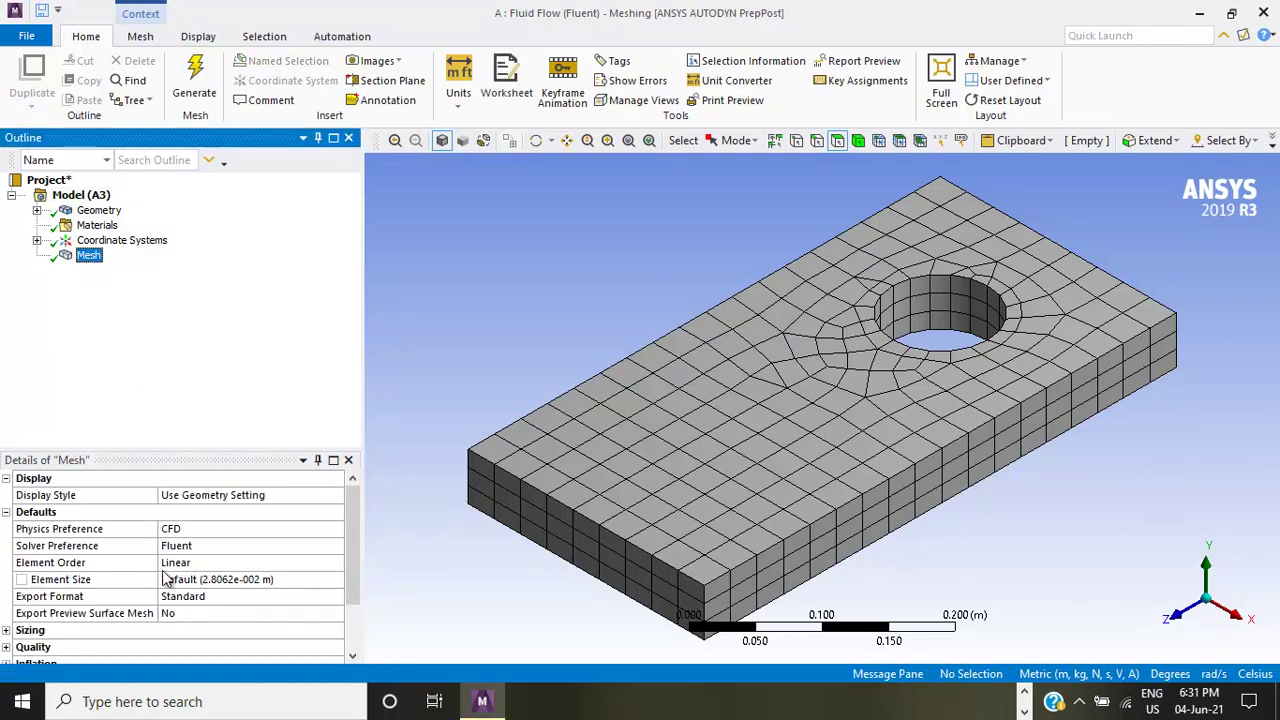
{"action": "left_click", "coordinate": [419, 537]}
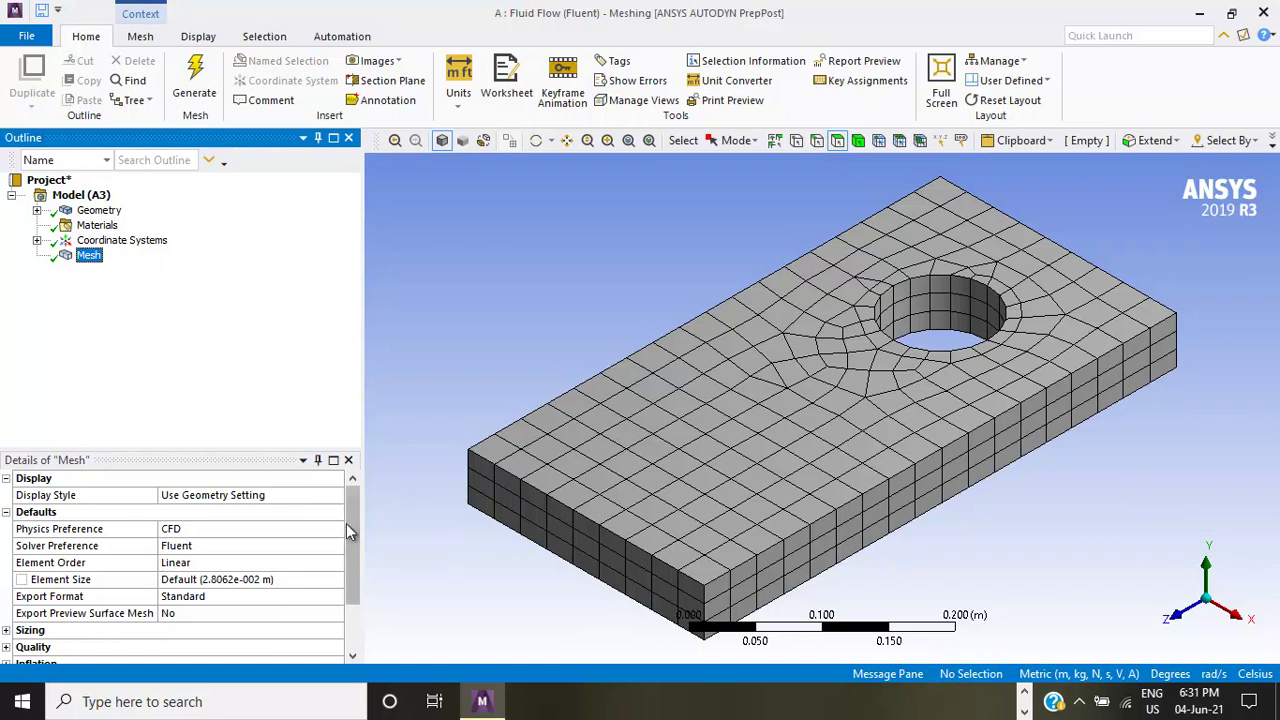
{"action": "left_click_drag", "start_coordinate": [350, 514], "coordinate": [345, 560]}
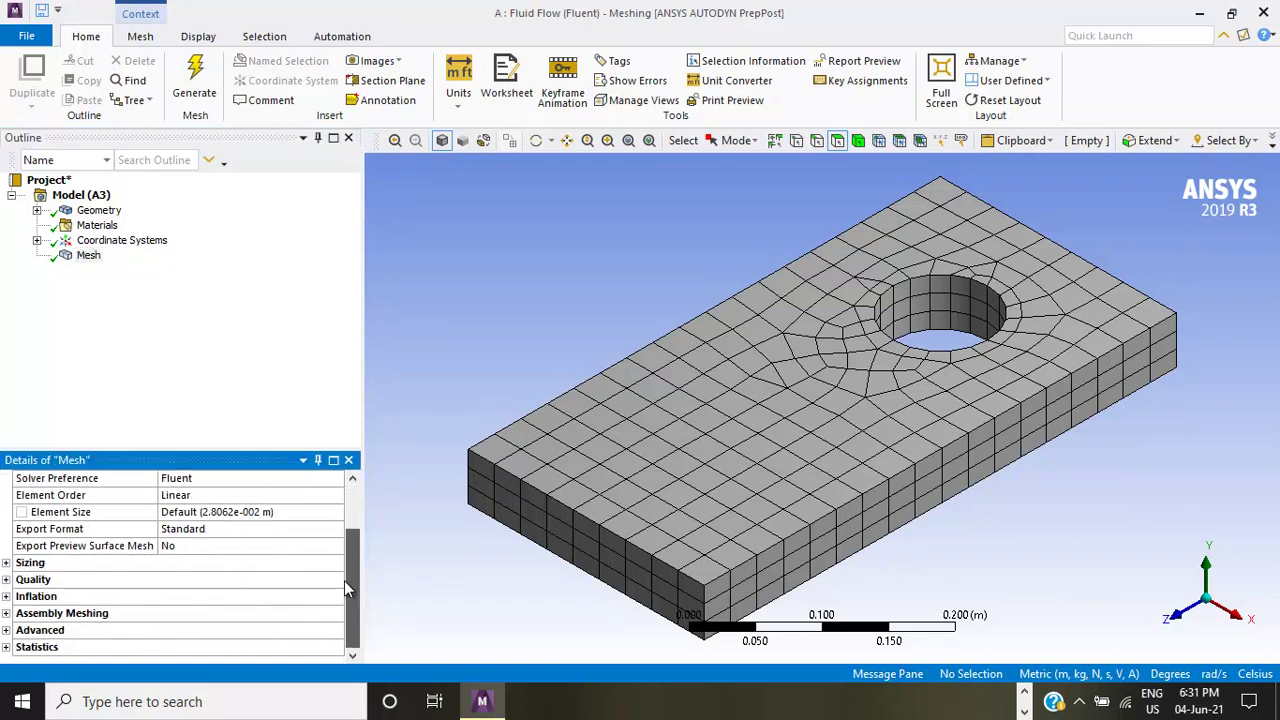
{"action": "left_click", "coordinate": [6, 564]}
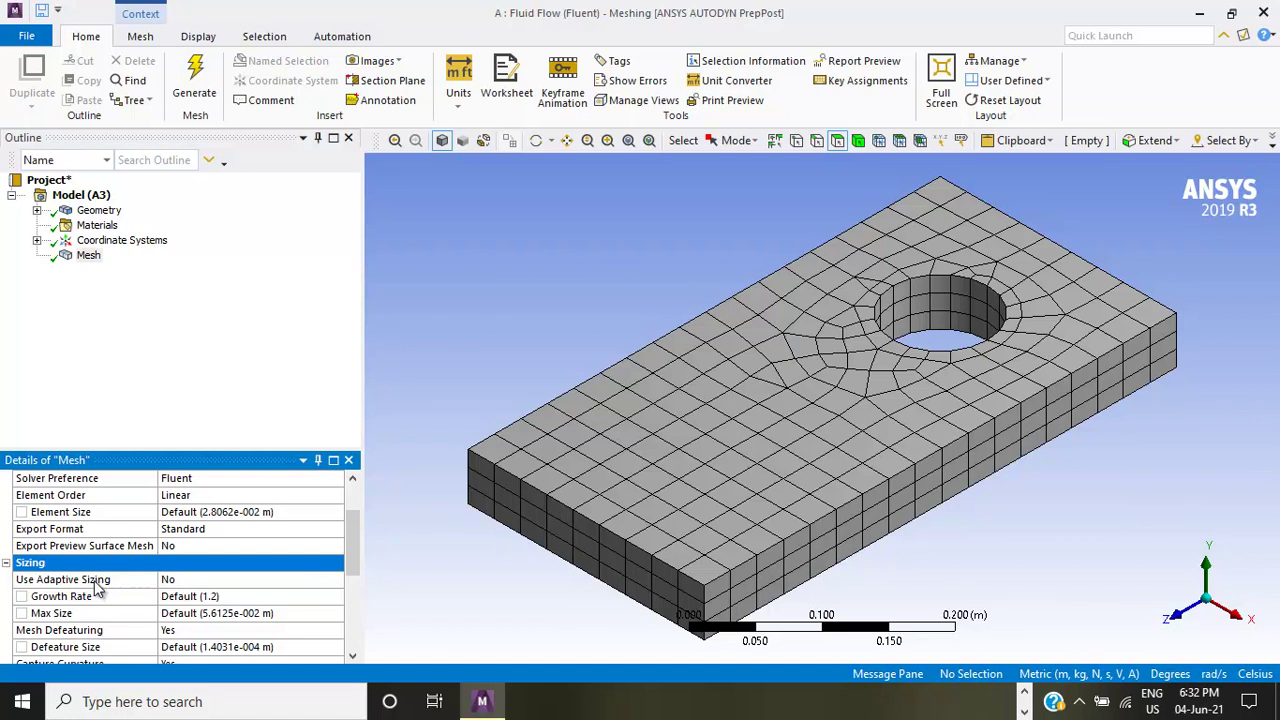
{"action": "left_click", "coordinate": [169, 581]}
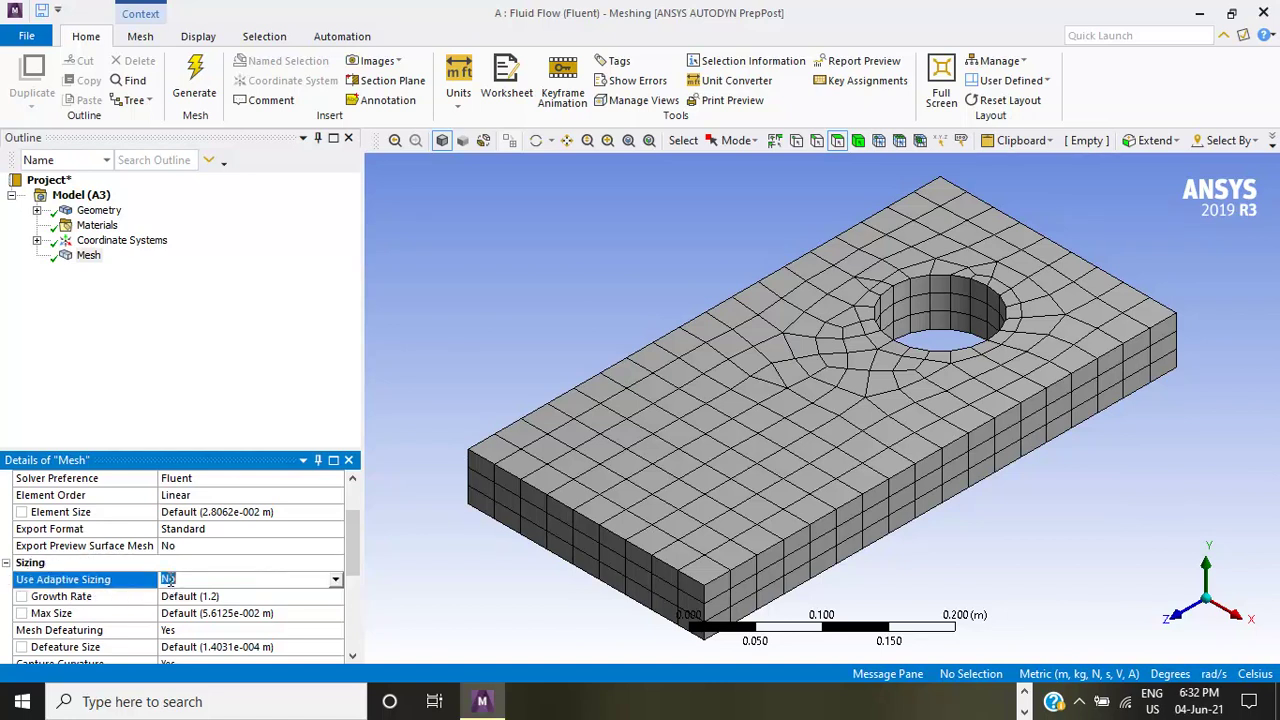
{"action": "left_click", "coordinate": [335, 580]}
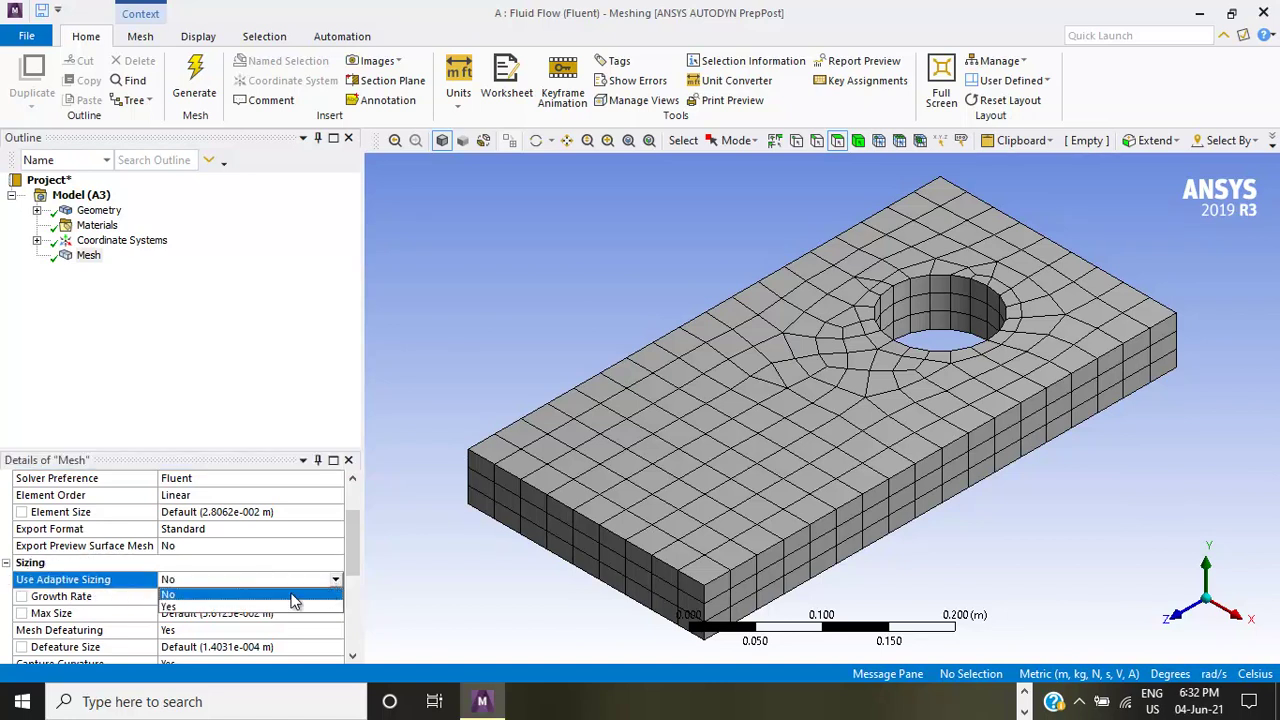
{"action": "left_click", "coordinate": [215, 608]}
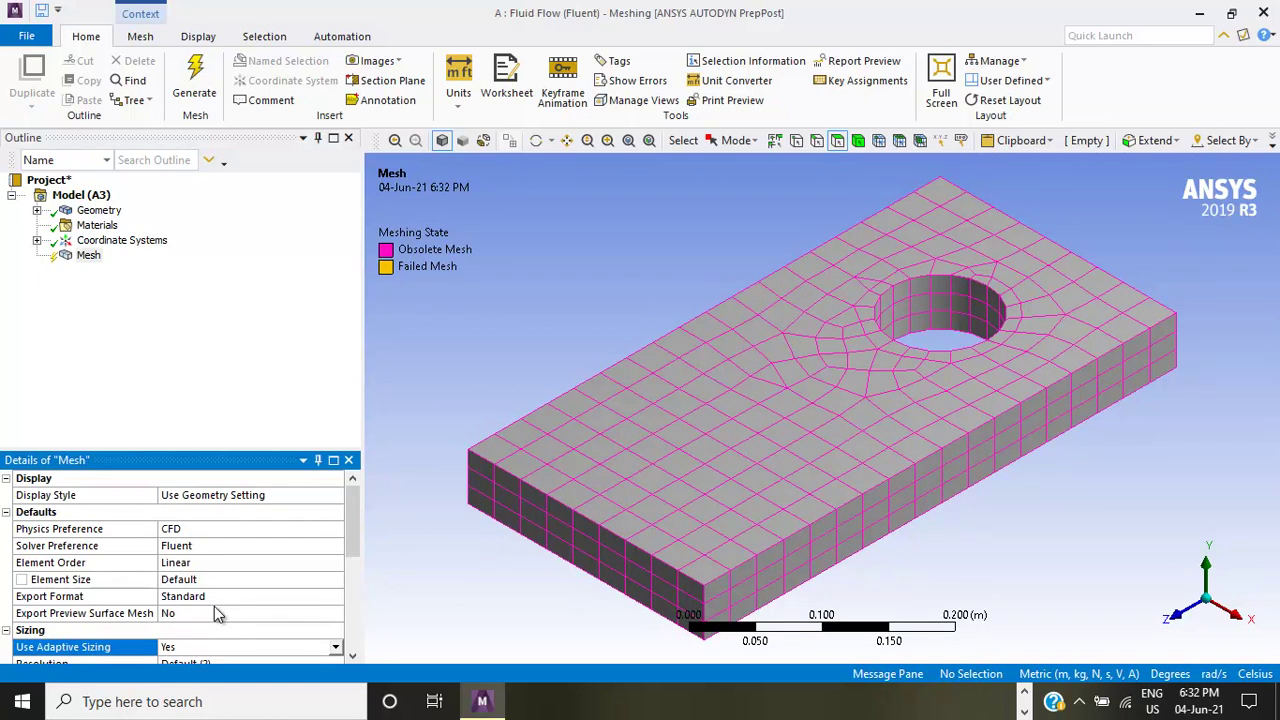
{"action": "left_click_drag", "start_coordinate": [357, 516], "coordinate": [346, 543]}
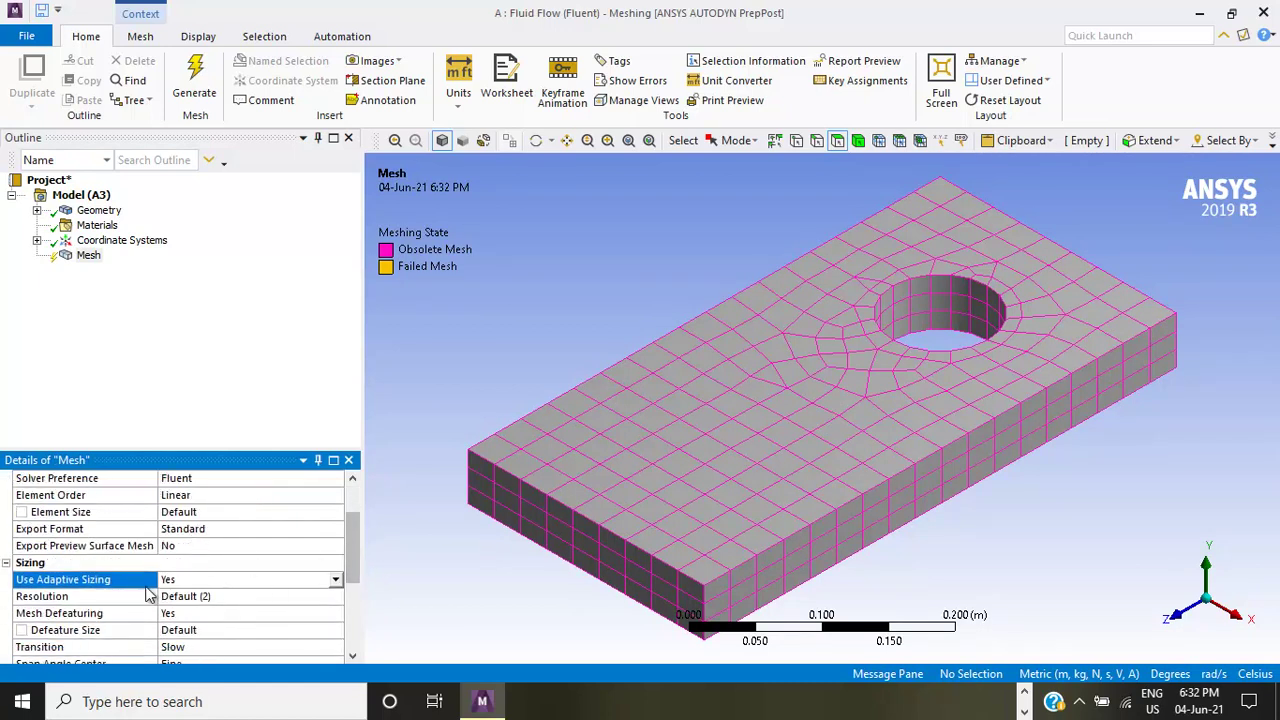
- Adjust the mesh Resolution and check Statistics showing 880 nodes
{"action": "left_click", "coordinate": [105, 597]}
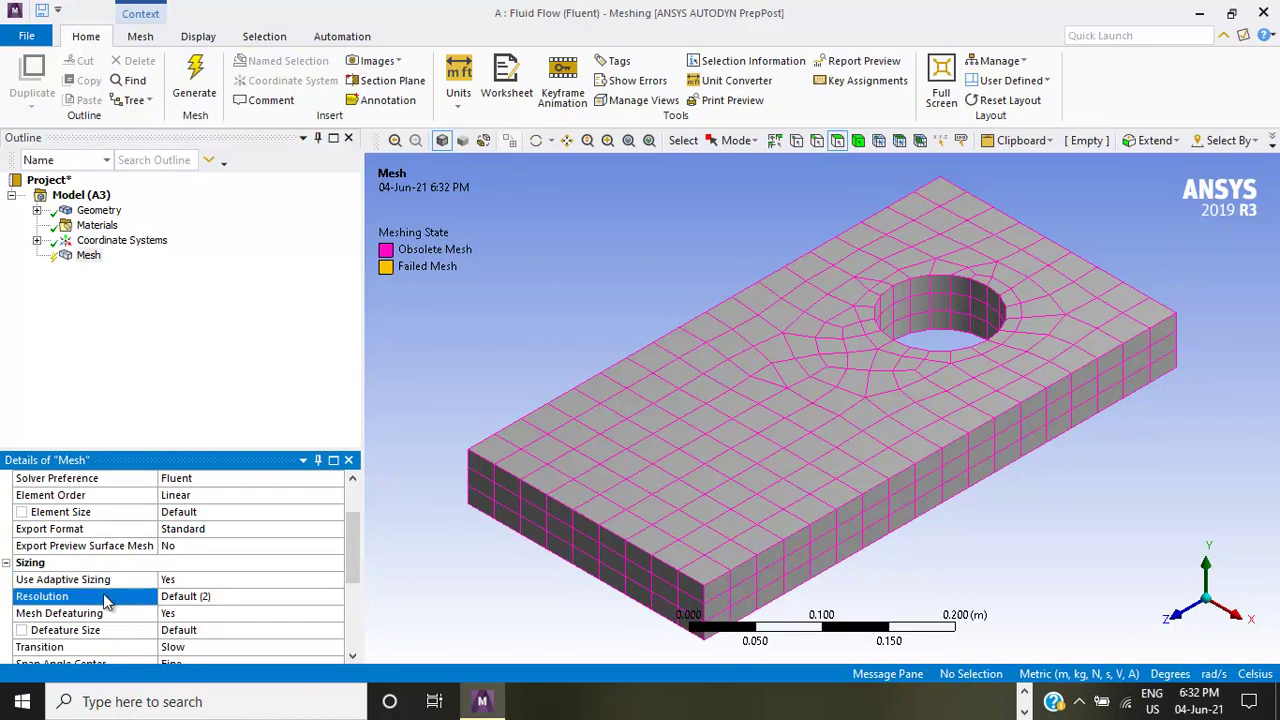
{"action": "left_click", "coordinate": [199, 598]}
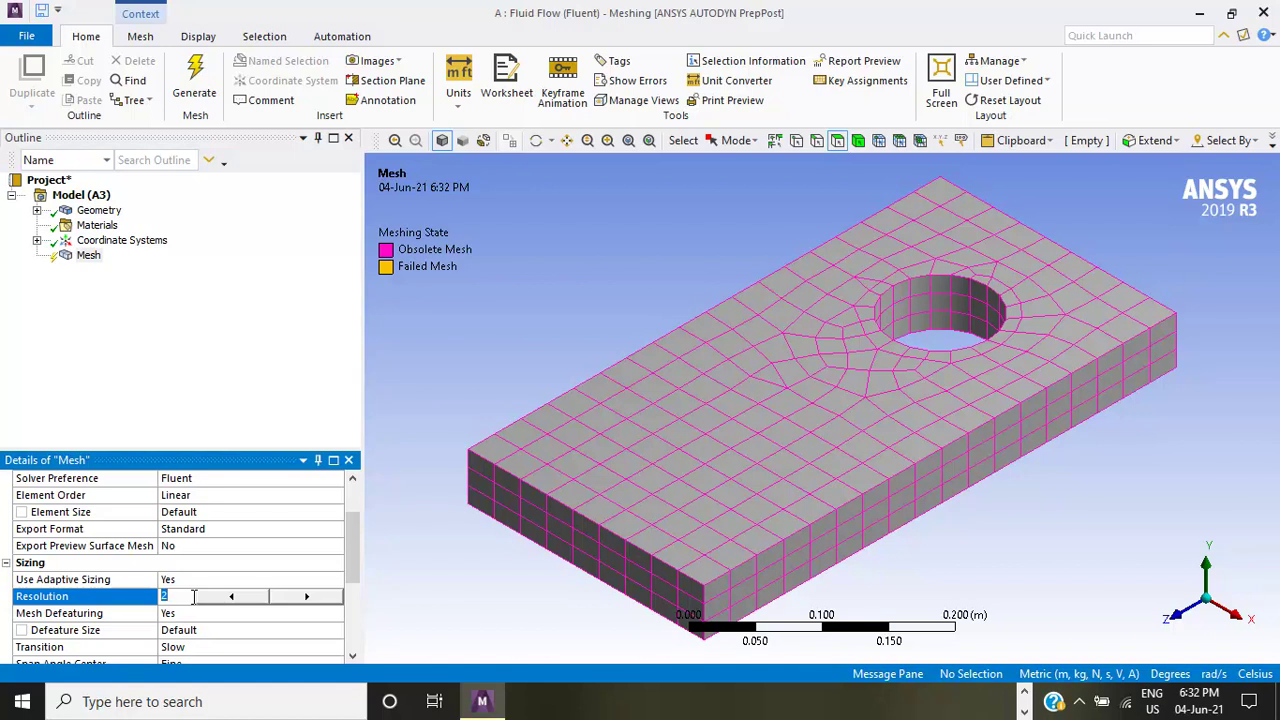
{"action": "left_click", "coordinate": [308, 600]}
{"action": "type", "text": "2"}
{"action": "left_click_drag", "start_coordinate": [348, 537], "coordinate": [350, 619]}
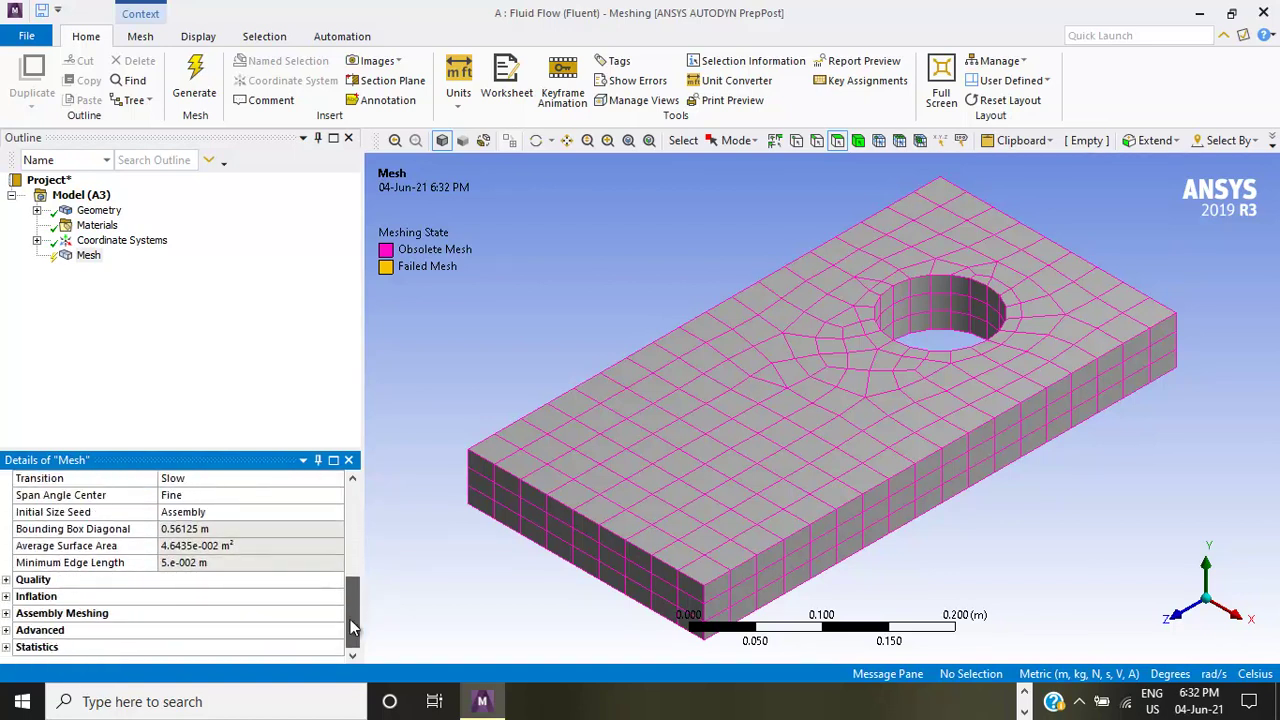
{"action": "left_click", "coordinate": [6, 647]}
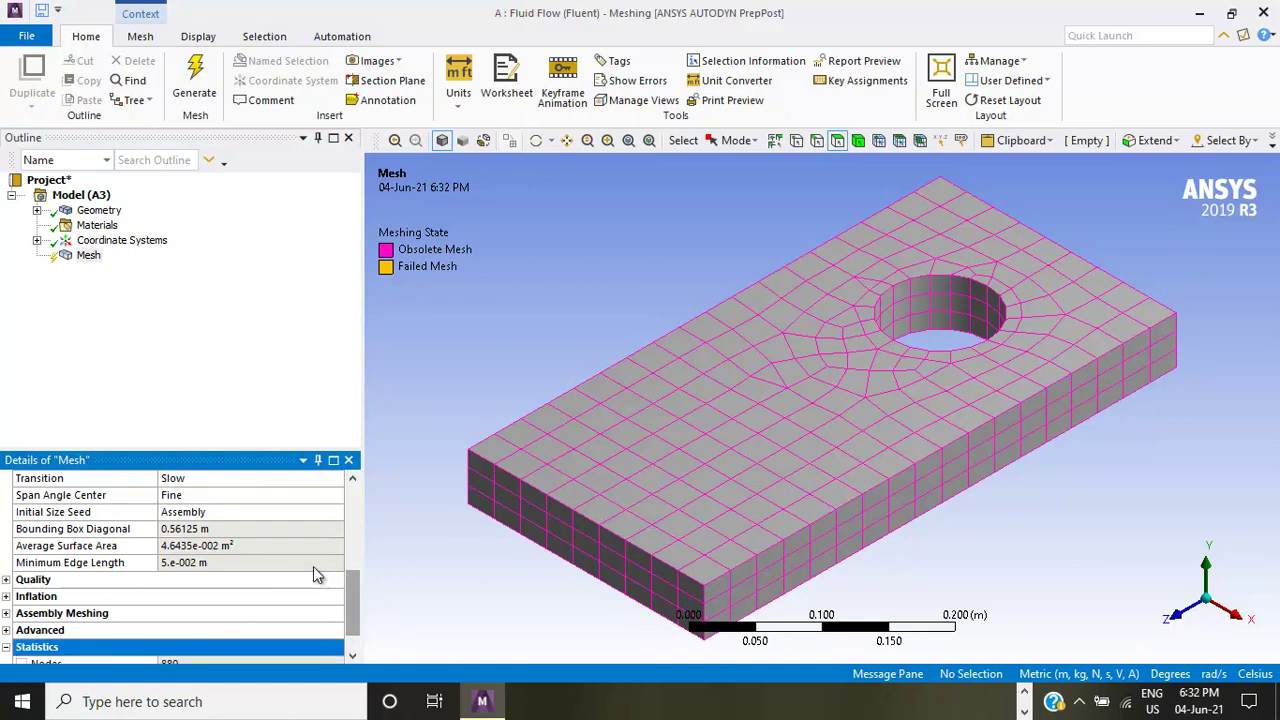
{"action": "scroll", "coordinate": [350, 600], "scroll_direction": "down", "scroll_amount": 2}
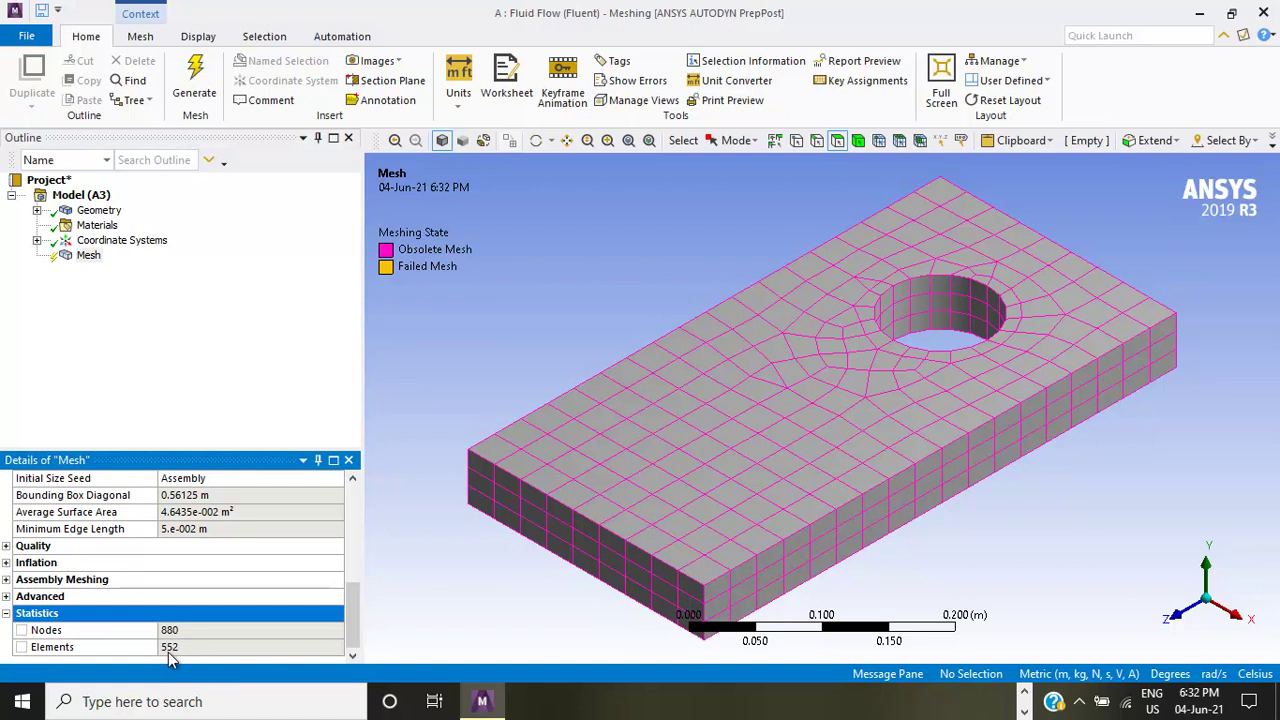
{"action": "left_click", "coordinate": [343, 597]}
{"action": "left_click_drag", "start_coordinate": [351, 596], "coordinate": [348, 495]}
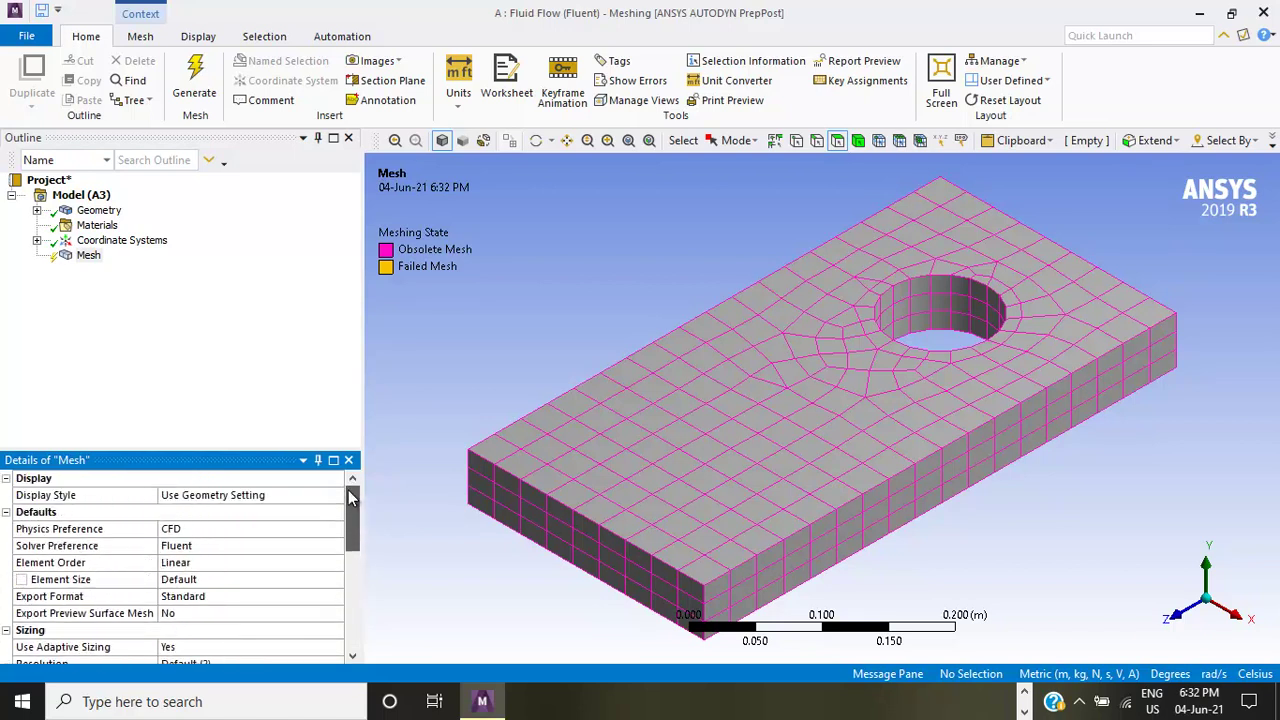
{"action": "left_click_drag", "start_coordinate": [350, 495], "coordinate": [347, 535]}
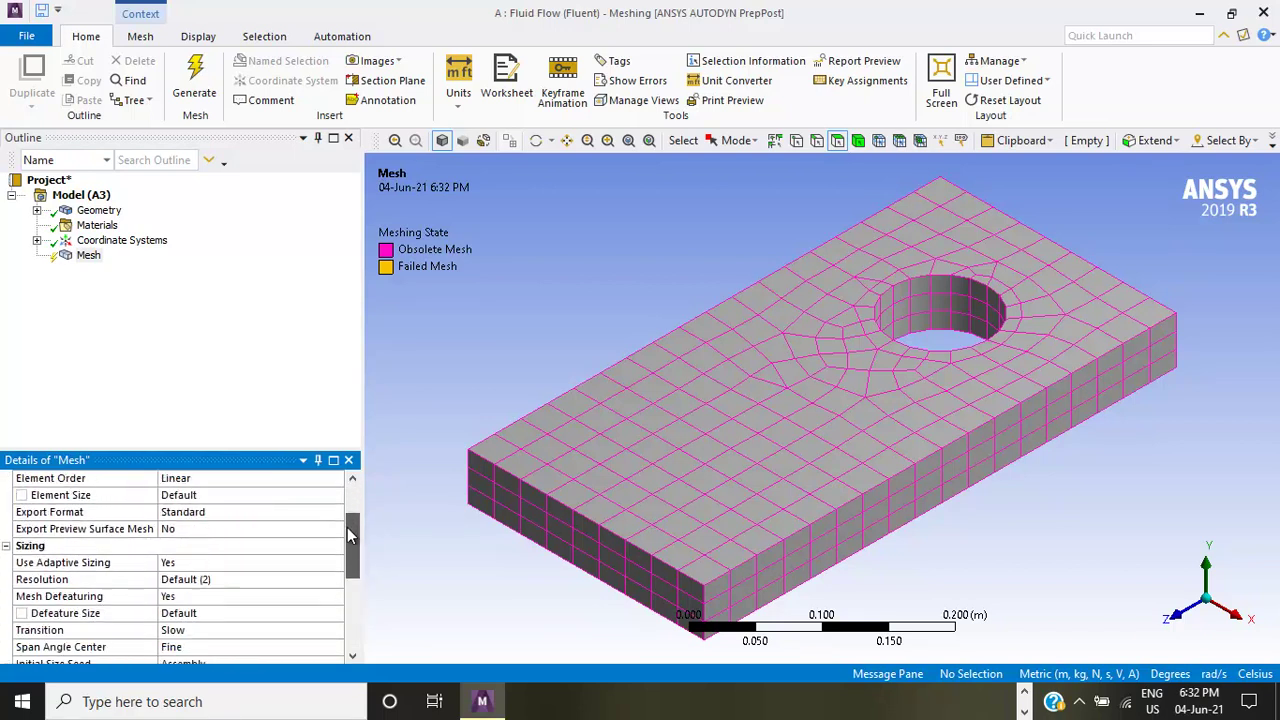
- Raise the mesh Resolution to 4
{"action": "left_click", "coordinate": [212, 580]}
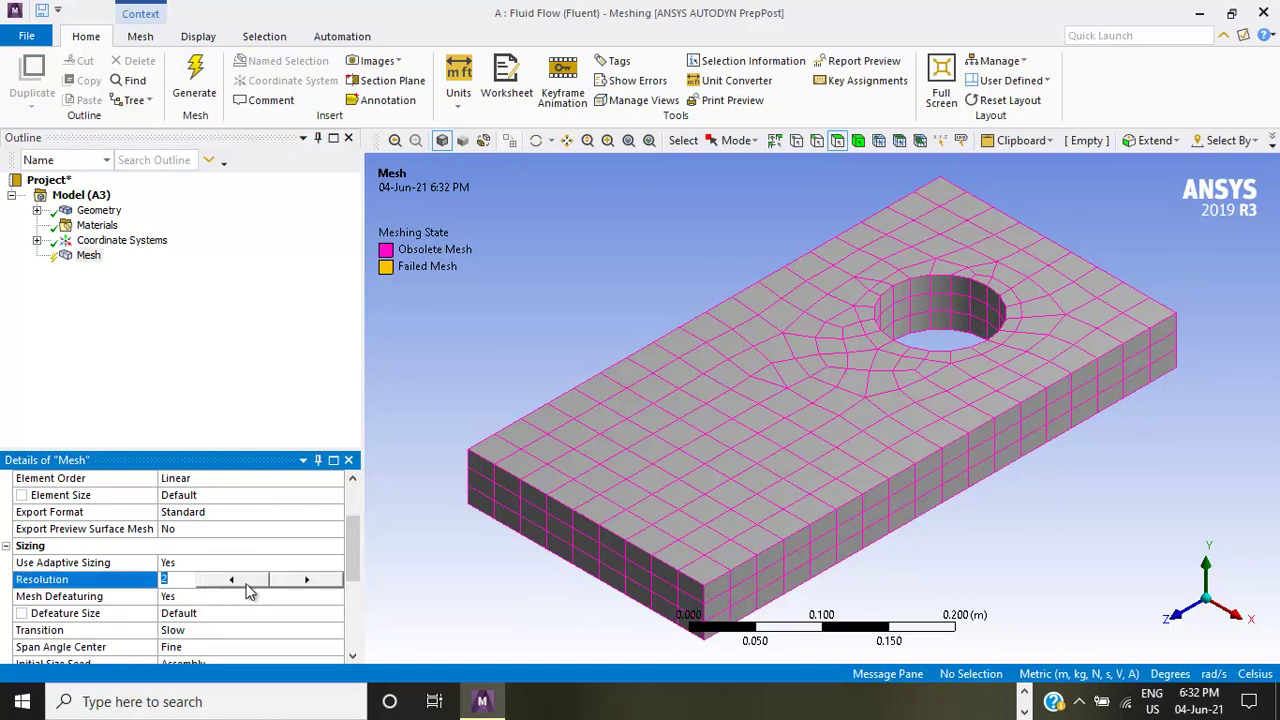
{"action": "left_click", "coordinate": [308, 580]}
{"action": "left_click", "coordinate": [308, 580]}
- Regenerate the mesh and read Statistics: 1804 nodes and 1194 elements
{"action": "left_click", "coordinate": [193, 98]}
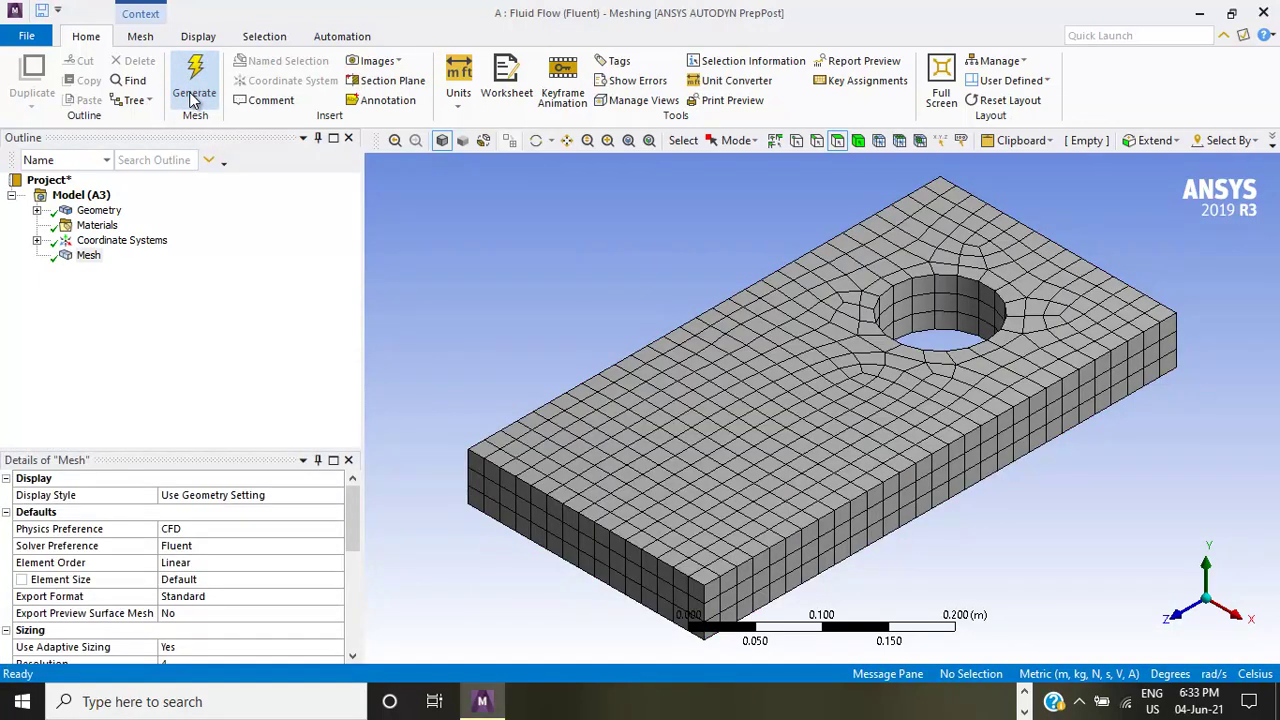
{"action": "left_click_drag", "start_coordinate": [355, 502], "coordinate": [349, 608]}
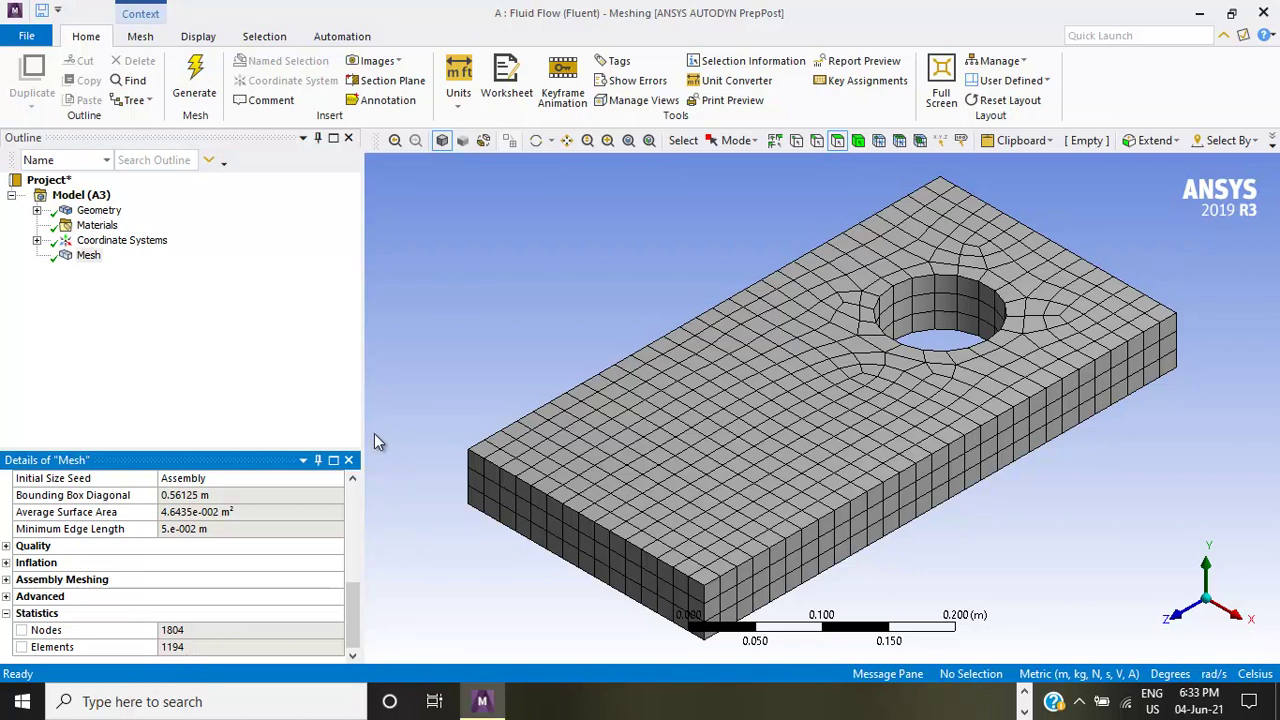
{"action": "mouse_move", "coordinate": [351, 606]}
{"action": "left_mouse_down"}
{"action": "mouse_move", "coordinate": [349, 516]}
{"action": "mouse_move", "coordinate": [349, 542]}
{"action": "left_mouse_up"}
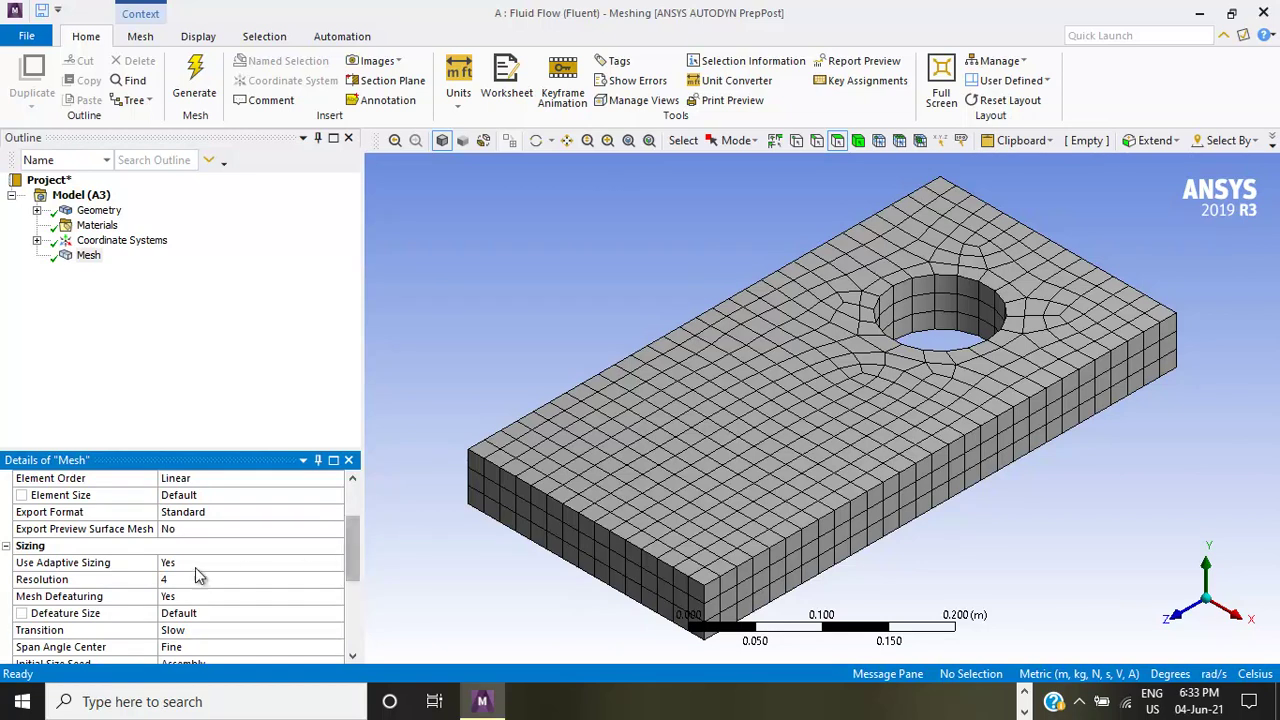
- Raise the mesh Resolution from 4 to 6
{"action": "left_click", "coordinate": [196, 579]}
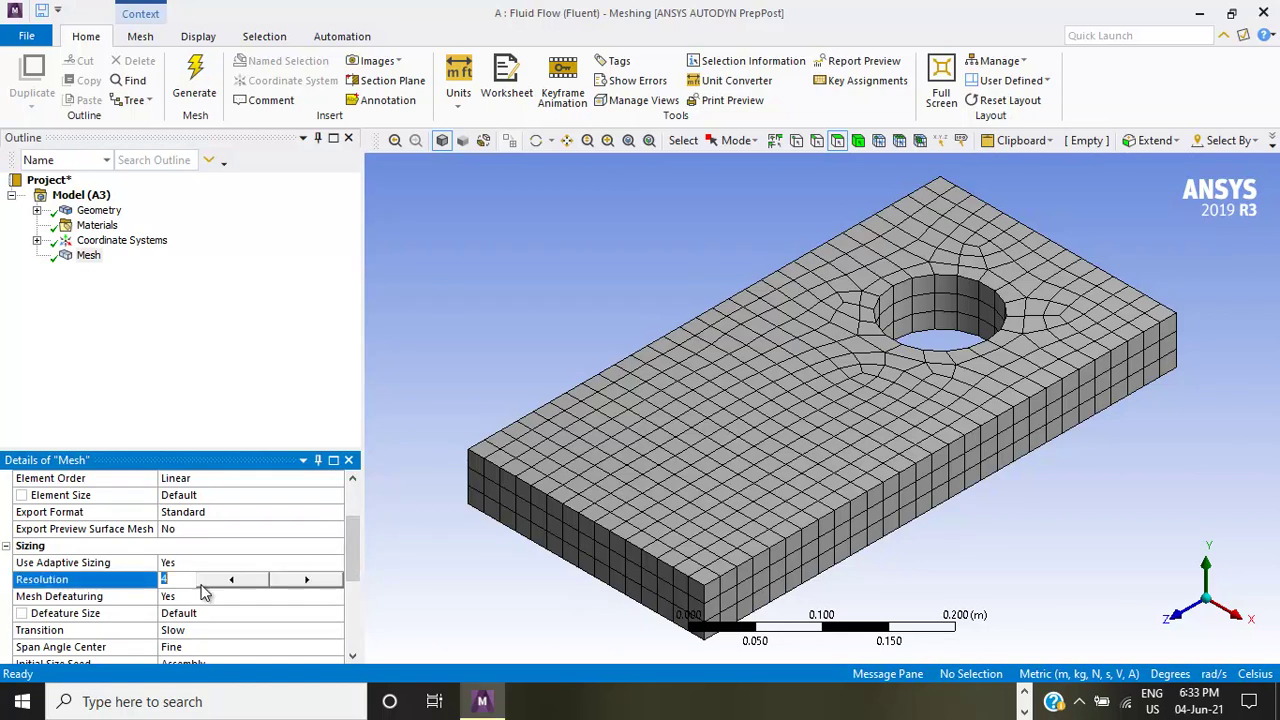
{"action": "left_click", "coordinate": [307, 580]}
{"action": "left_click", "coordinate": [307, 580]}
- Regenerate the mesh and confirm 10934 nodes and 8748 elements in Statistics
{"action": "left_click", "coordinate": [196, 80]}
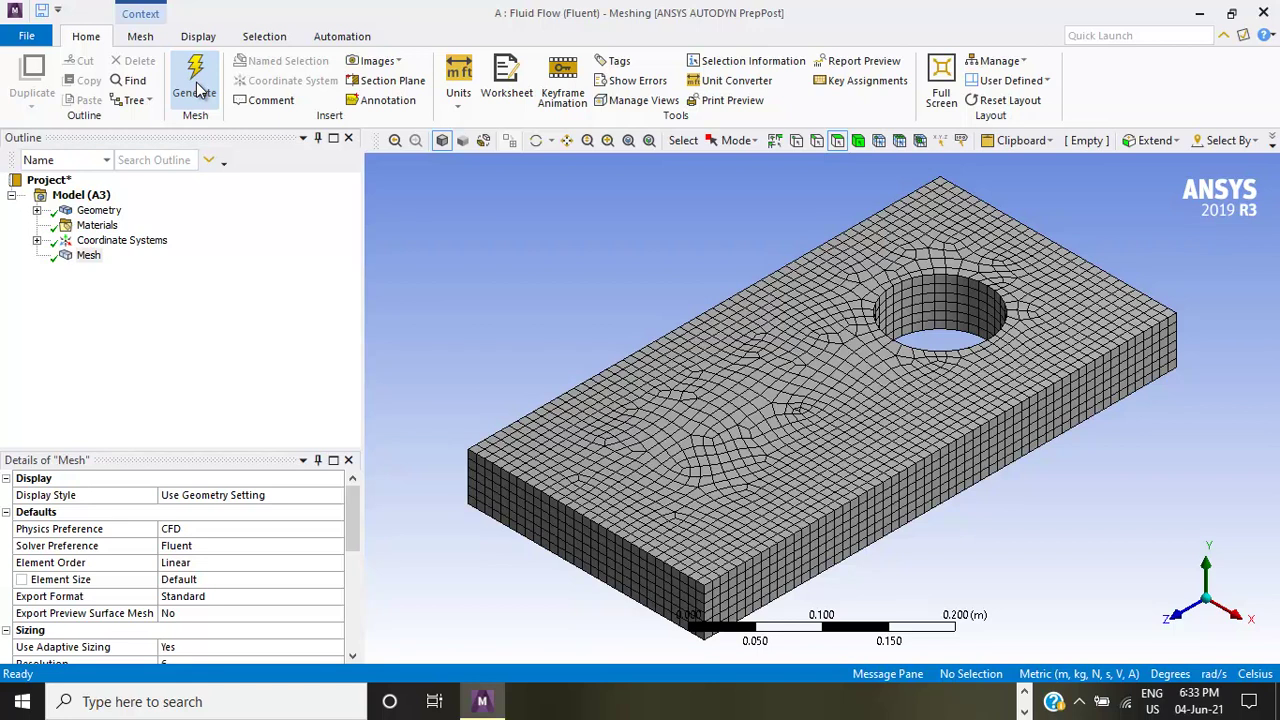
{"action": "left_click_drag", "start_coordinate": [352, 520], "coordinate": [352, 636]}
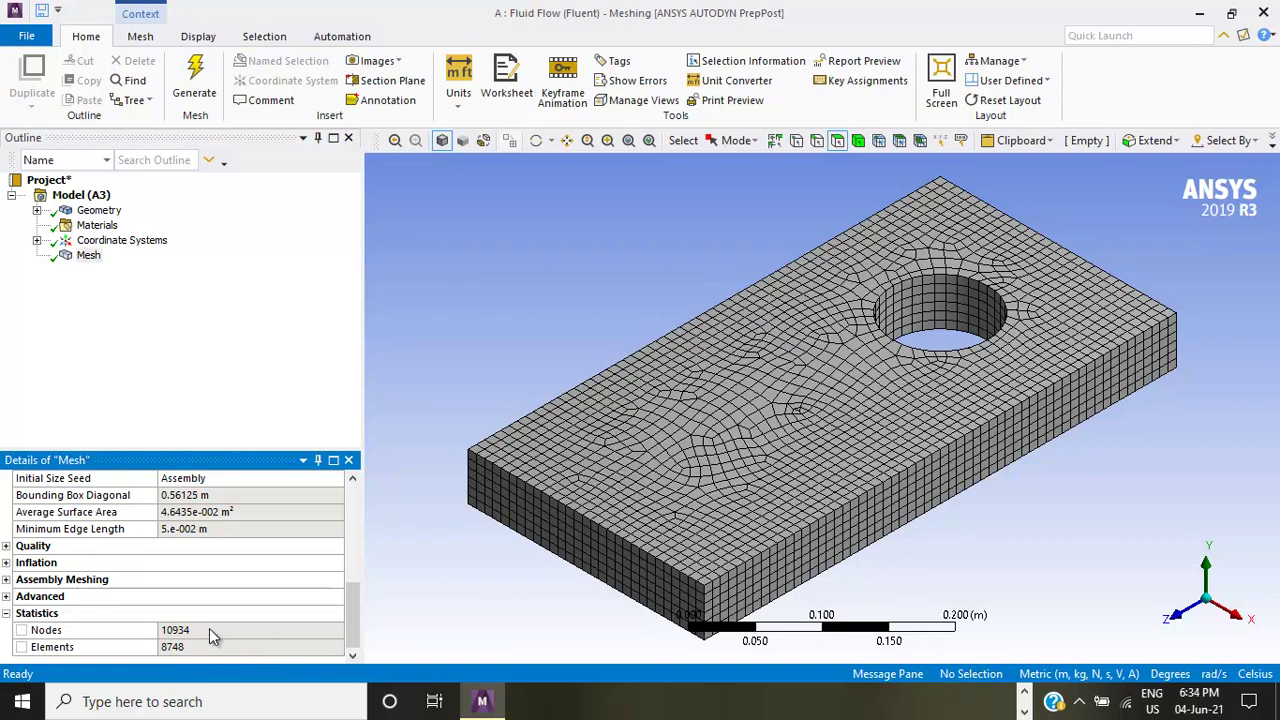
{"action": "left_click_drag", "start_coordinate": [350, 628], "coordinate": [361, 507]}
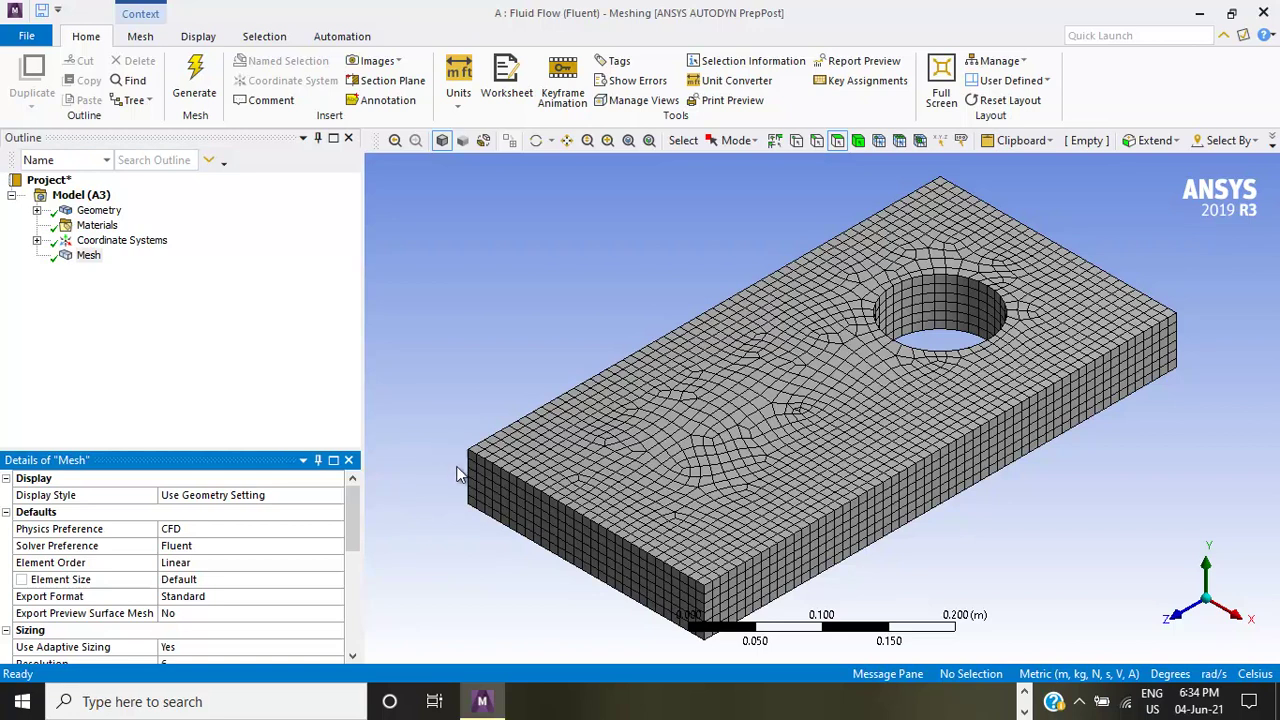
- Rotate the meshed plate face-on with the hole near the bottom, fit it, and tilt slightly
{"action": "left_click", "coordinate": [535, 143]}
{"action": "mouse_move", "coordinate": [662, 512]}
{"action": "left_mouse_down"}
{"action": "mouse_move", "coordinate": [820, 266]}
{"action": "mouse_move", "coordinate": [891, 288]}
{"action": "mouse_move", "coordinate": [890, 360]}
{"action": "mouse_move", "coordinate": [737, 423]}
{"action": "mouse_move", "coordinate": [729, 400]}
{"action": "mouse_move", "coordinate": [634, 423]}
{"action": "mouse_move", "coordinate": [737, 408]}
{"action": "mouse_move", "coordinate": [731, 395]}
{"action": "left_mouse_up"}
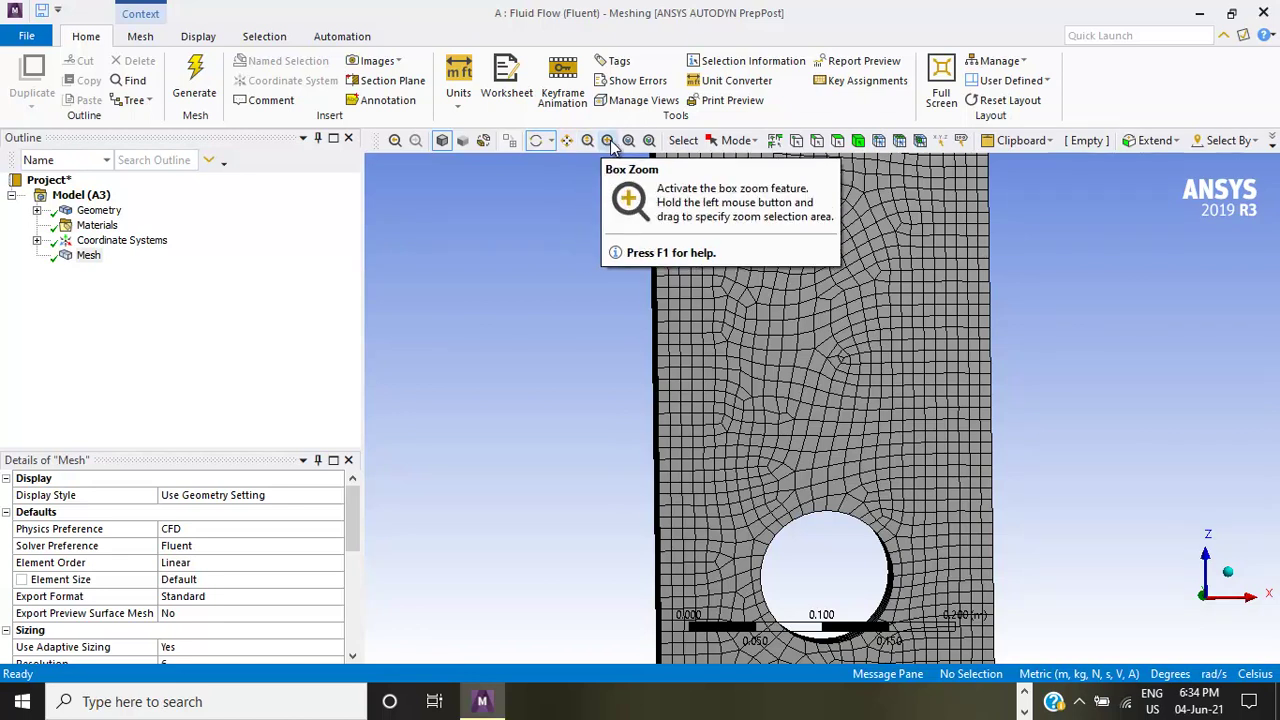
{"action": "left_click", "coordinate": [628, 142]}
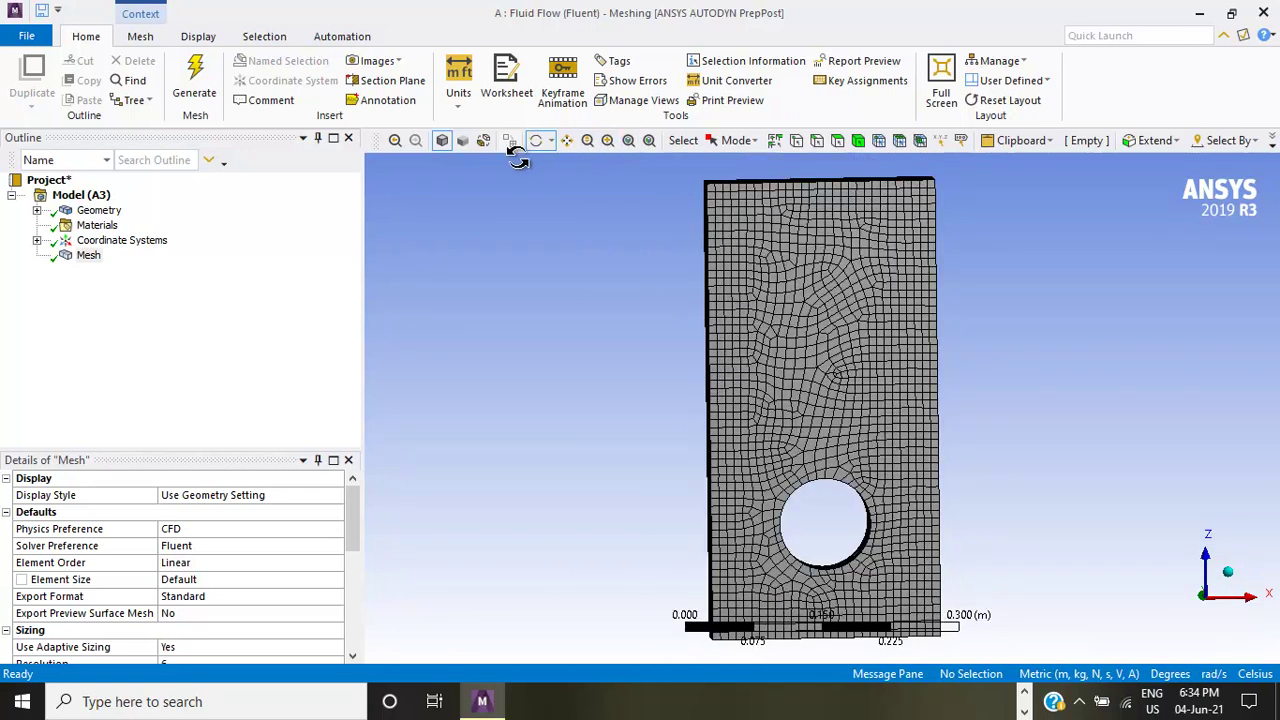
{"action": "left_click_drag", "start_coordinate": [775, 422], "coordinate": [768, 418]}
{"action": "mouse_move", "coordinate": [907, 588]}
{"action": "left_mouse_down"}
{"action": "mouse_move", "coordinate": [886, 586]}
{"action": "mouse_move", "coordinate": [929, 602]}
{"action": "left_mouse_up"}
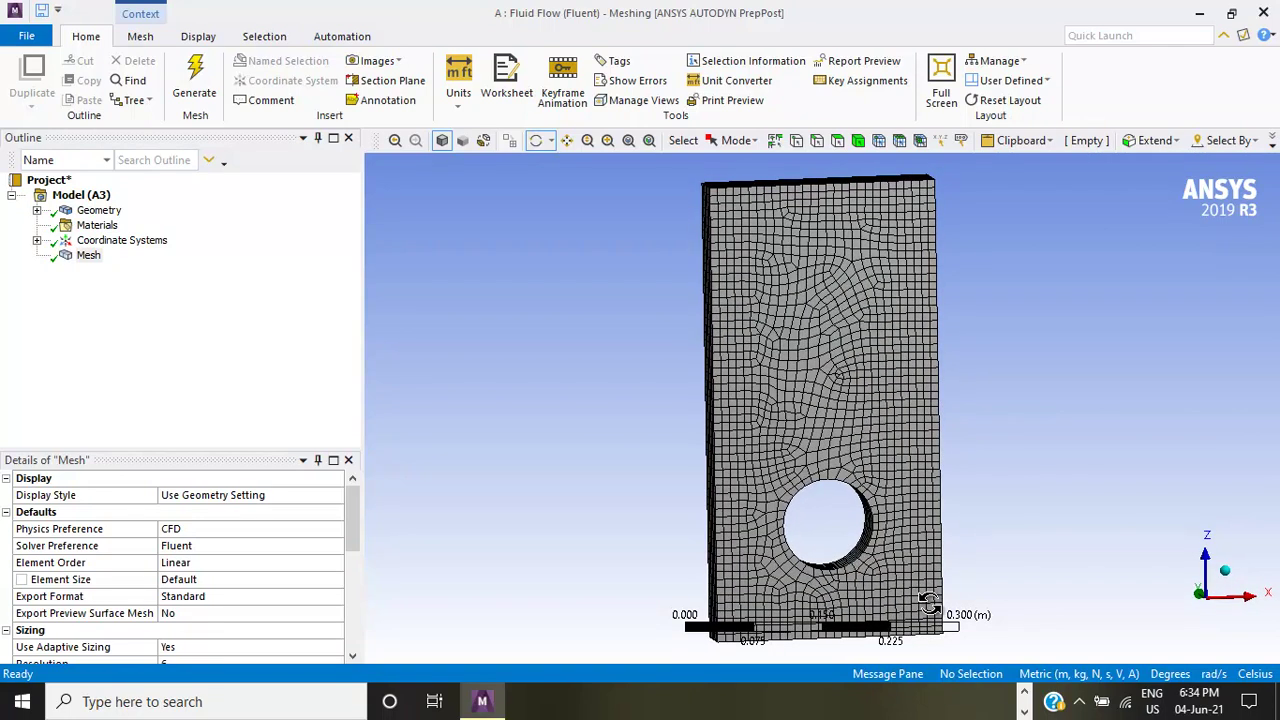
{"action": "left_click_drag", "start_coordinate": [874, 450], "coordinate": [877, 457]}
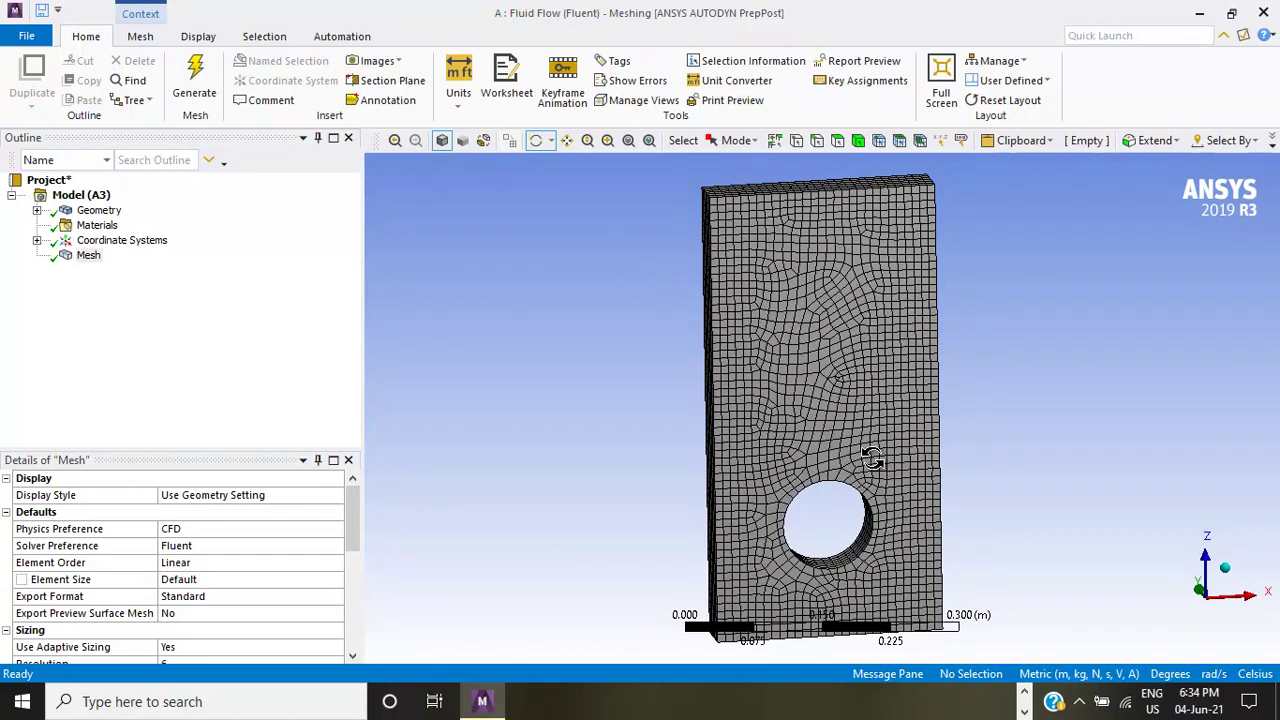
{"action": "right_click", "coordinate": [481, 387]}
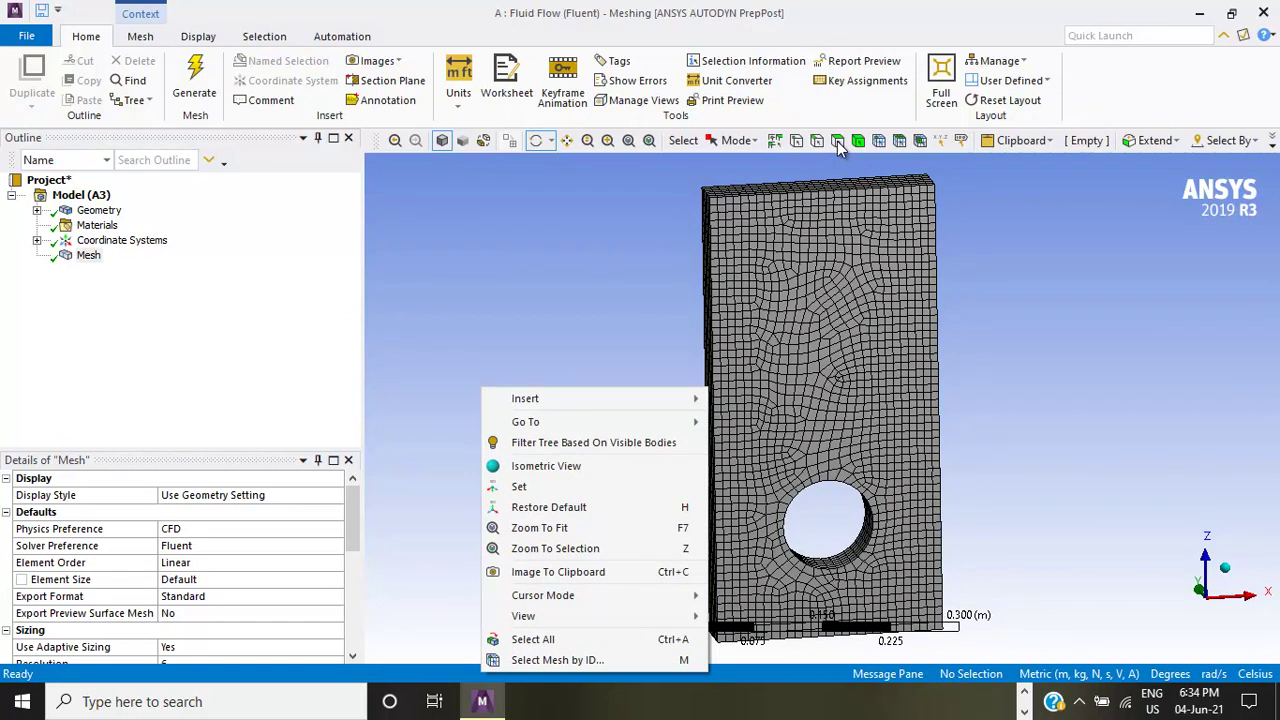
- Create a named selection top_wall from the plate's thin top face
{"action": "left_click", "coordinate": [838, 141]}
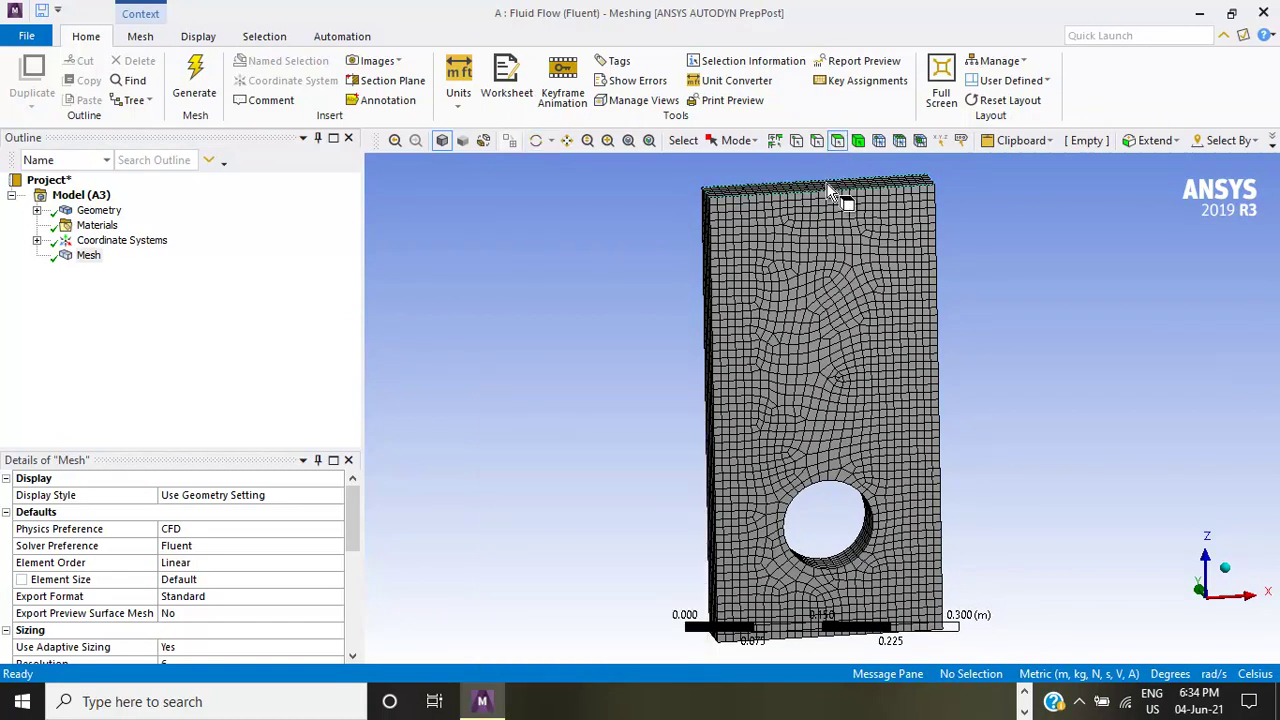
{"action": "left_click", "coordinate": [828, 192]}
{"action": "right_click", "coordinate": [826, 182]}
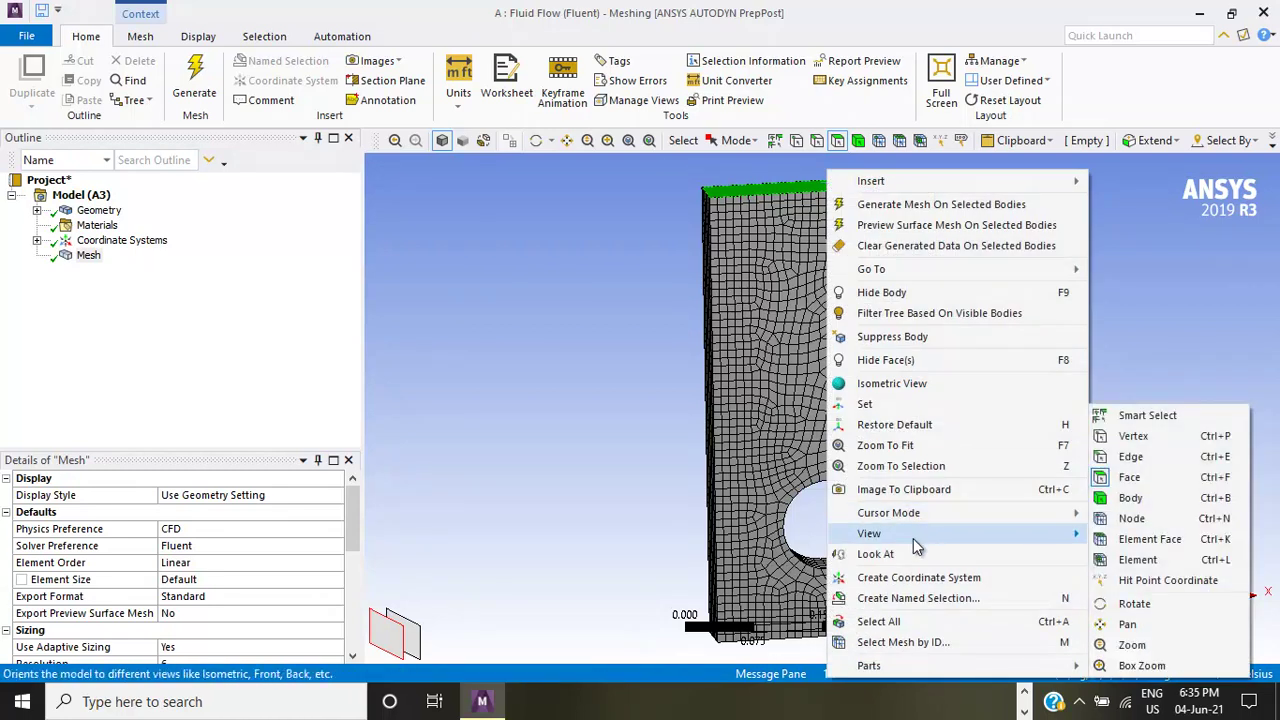
{"action": "left_click", "coordinate": [910, 598]}
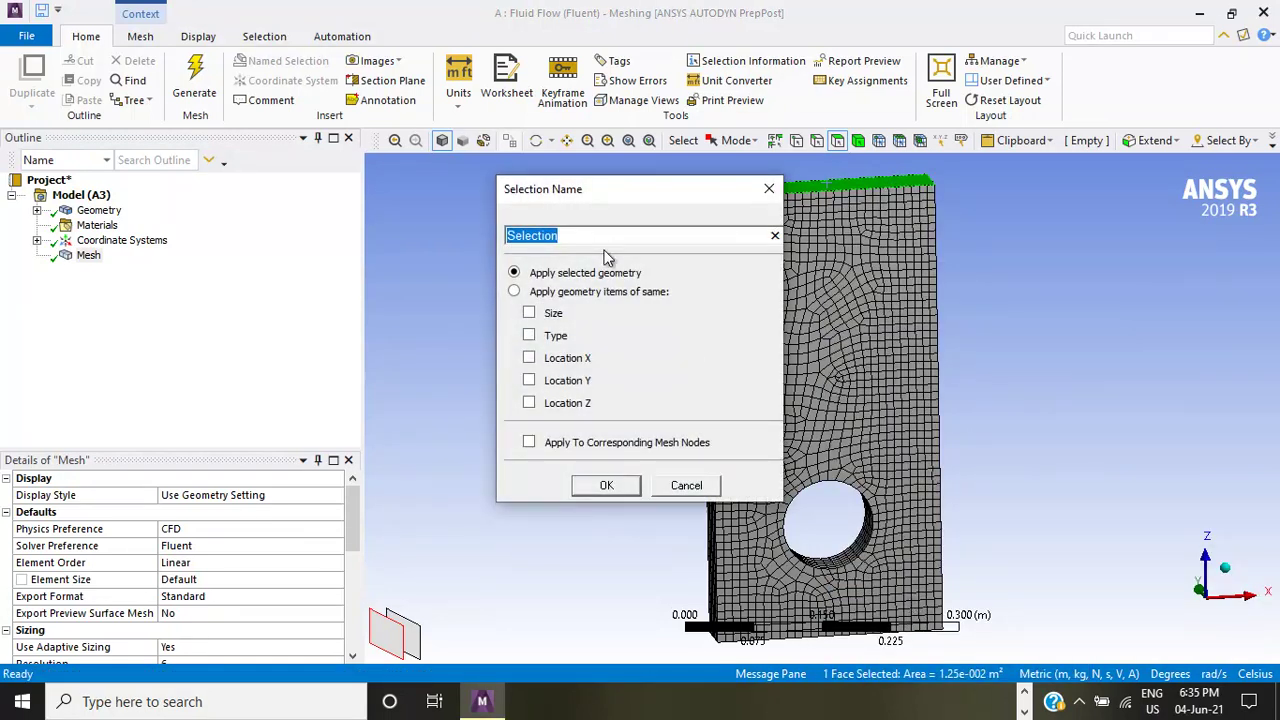
{"action": "left_click", "coordinate": [574, 234]}
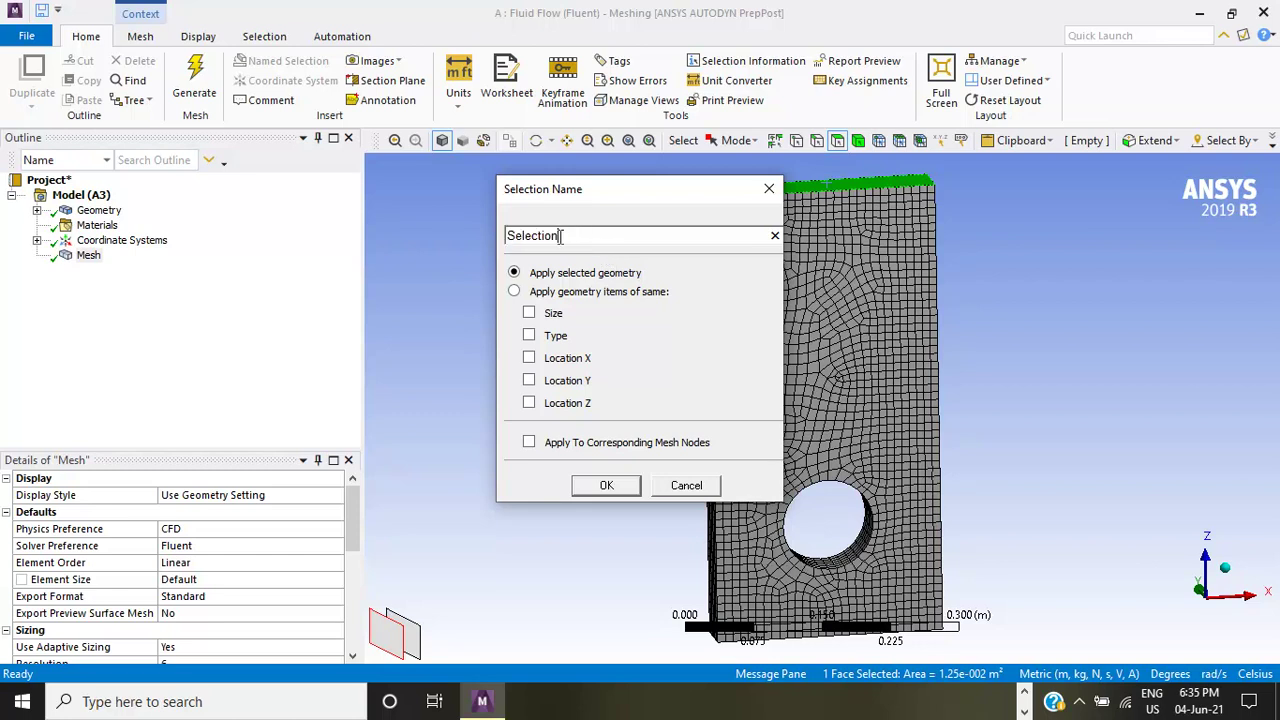
{"action": "left_click_drag", "start_coordinate": [562, 235], "coordinate": [487, 237]}
{"action": "type", "text": "top"}
{"action": "type", "text": "_wall"}
{"action": "left_click", "coordinate": [616, 488]}
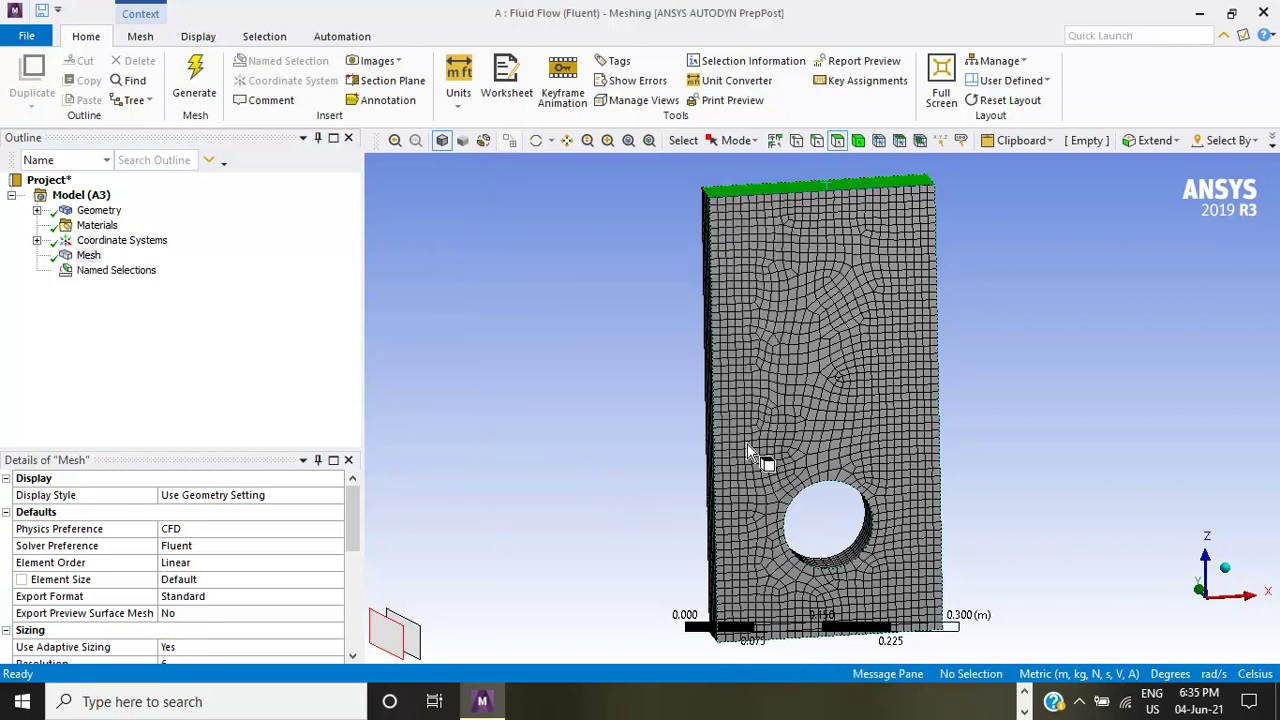
{"action": "left_click", "coordinate": [797, 417]}
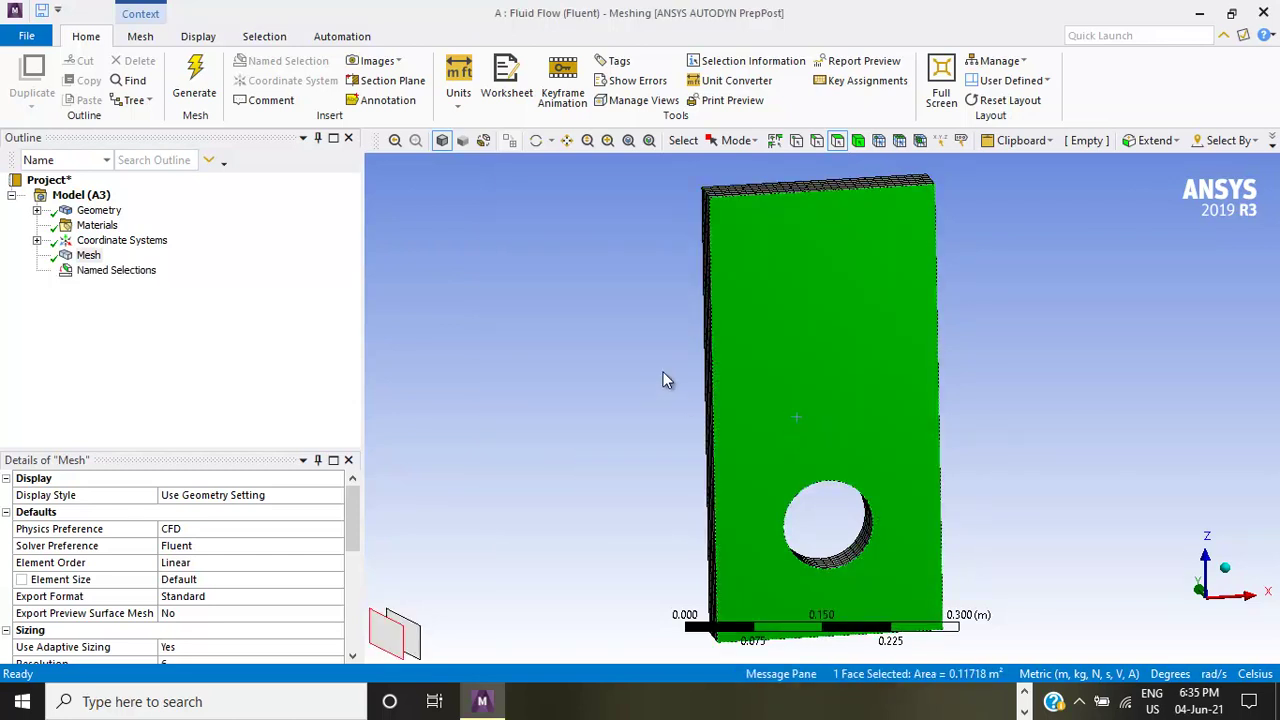
- Create a named selection called Left_wall for the plate's thin left side face
{"action": "left_click", "coordinate": [706, 237]}
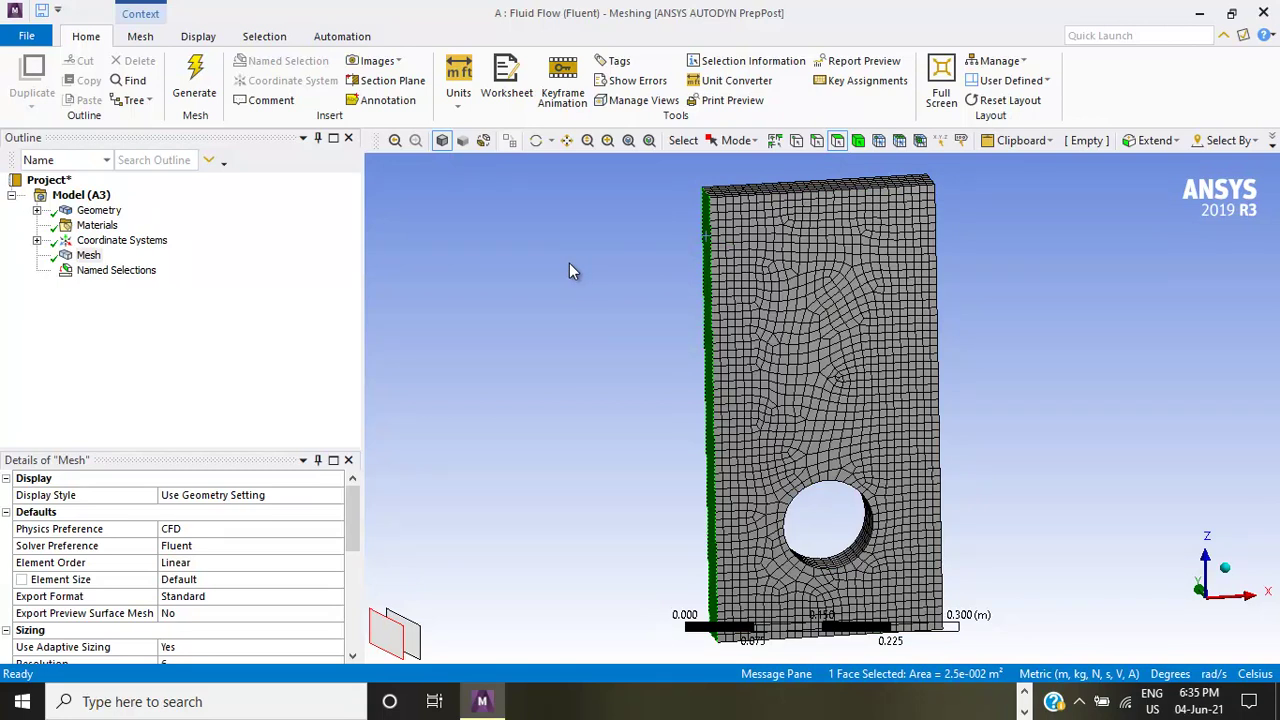
{"action": "right_click", "coordinate": [707, 300]}
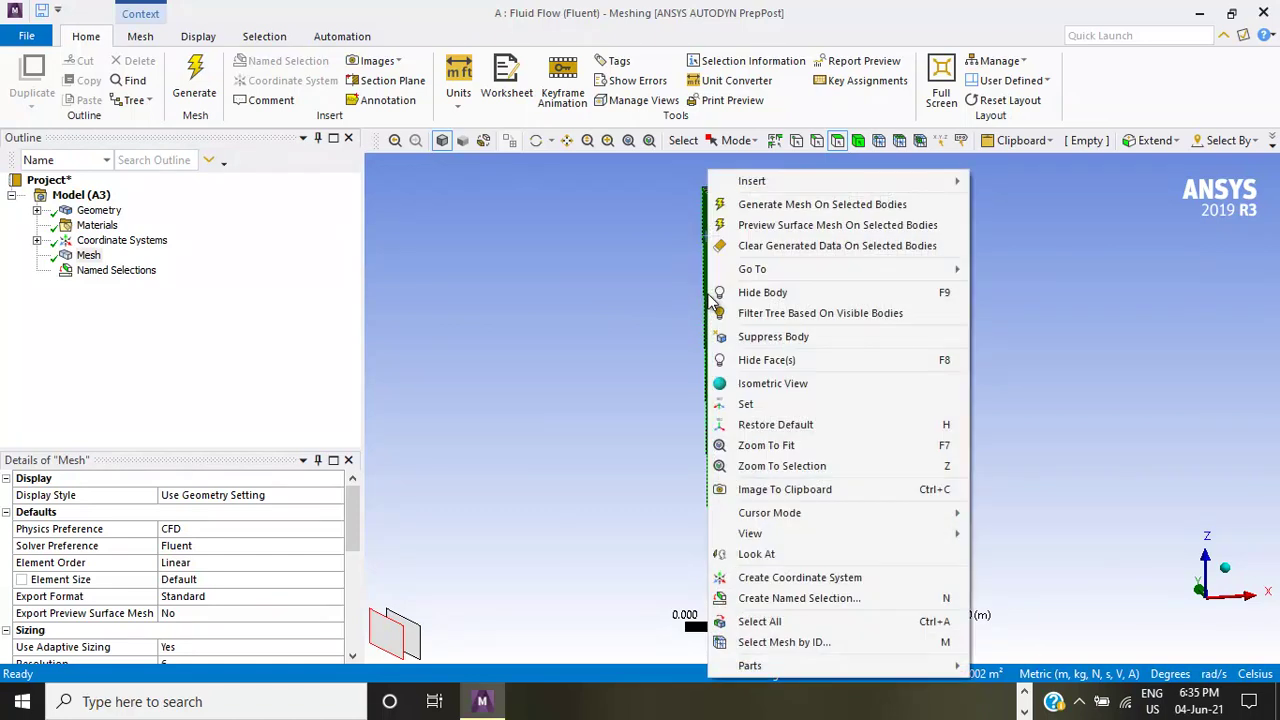
{"action": "left_click", "coordinate": [785, 599]}
{"action": "left_click", "coordinate": [564, 247]}
{"action": "left_click_drag", "start_coordinate": [562, 240], "coordinate": [497, 234]}
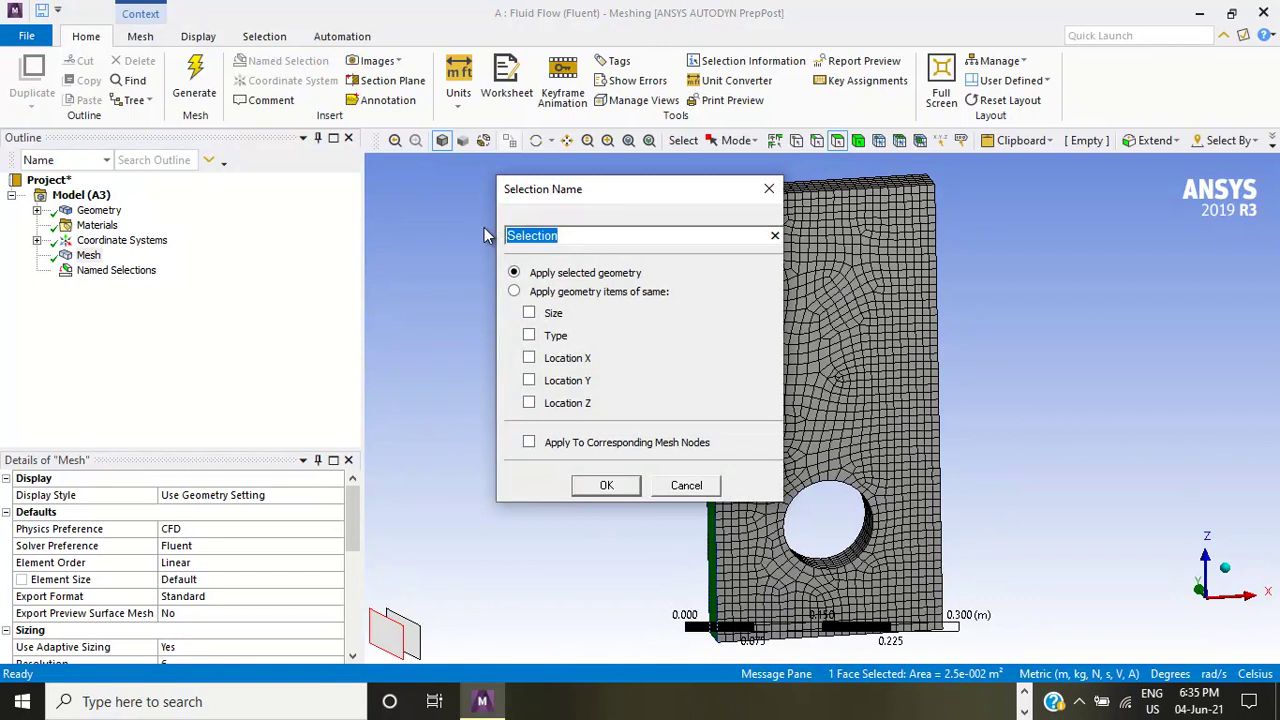
{"action": "type", "text": "Left"}
{"action": "type", "text": "_wall"}
{"action": "left_click", "coordinate": [607, 485]}
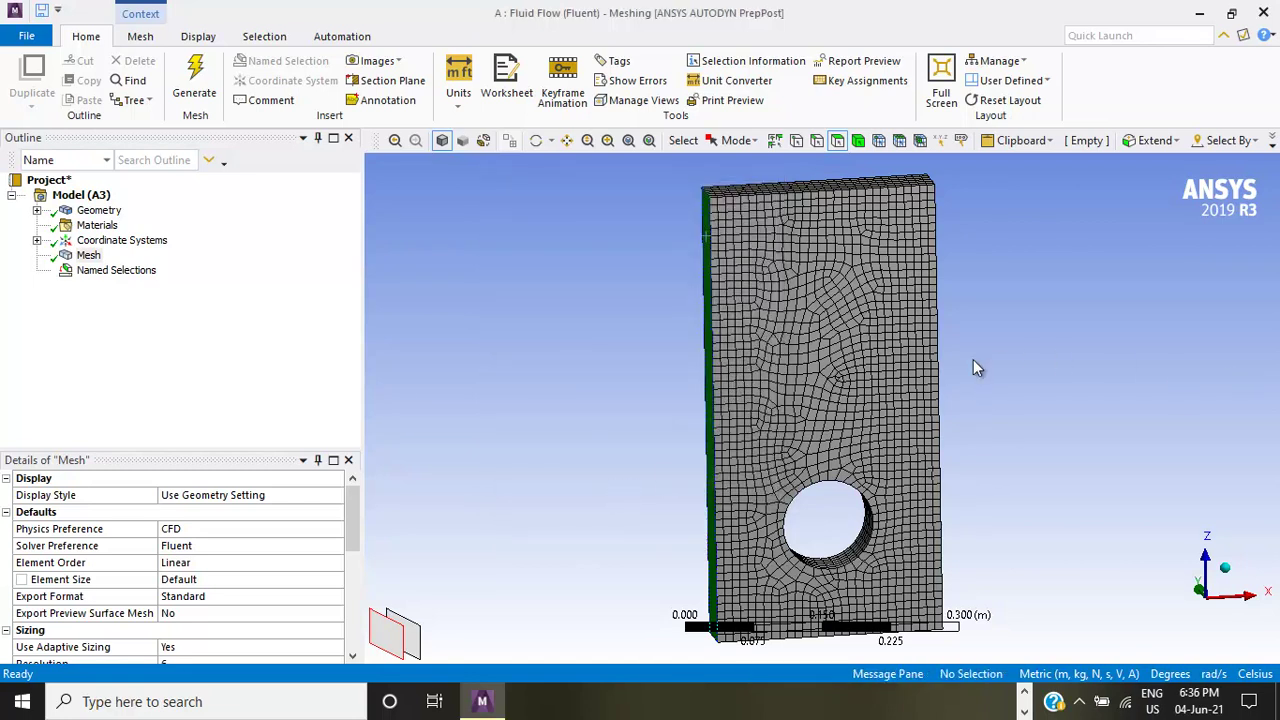
- Rotate the plate and name its thin right side face Right_wall
{"action": "left_click", "coordinate": [535, 141]}
{"action": "left_click_drag", "start_coordinate": [845, 353], "coordinate": [776, 330]}
{"action": "right_click", "coordinate": [1042, 382]}
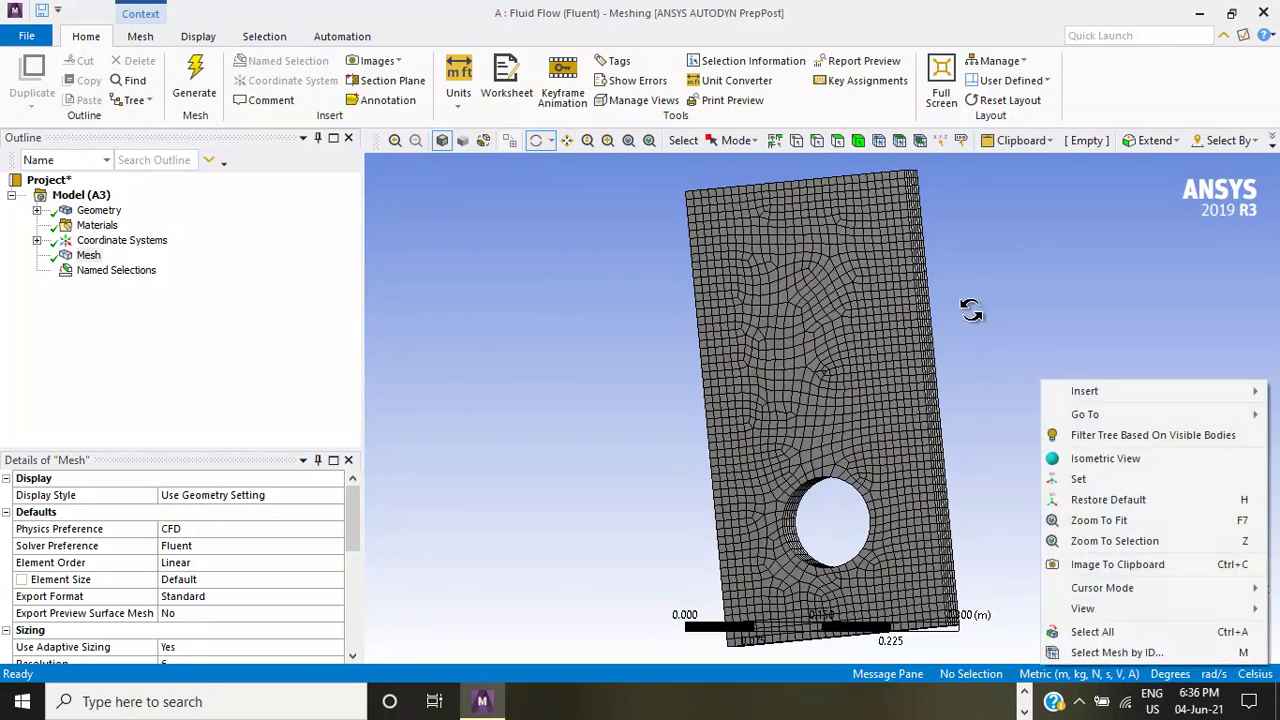
{"action": "left_click", "coordinate": [838, 143]}
{"action": "left_click", "coordinate": [938, 292]}
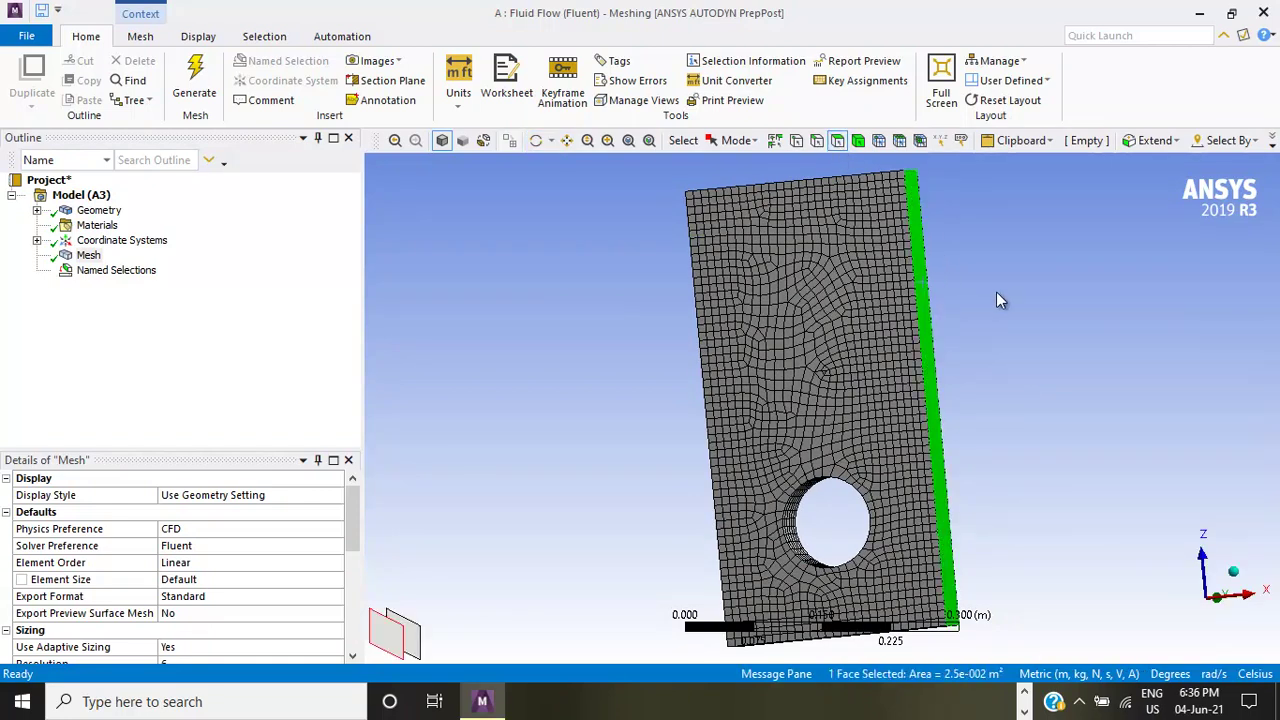
{"action": "right_click", "coordinate": [929, 357]}
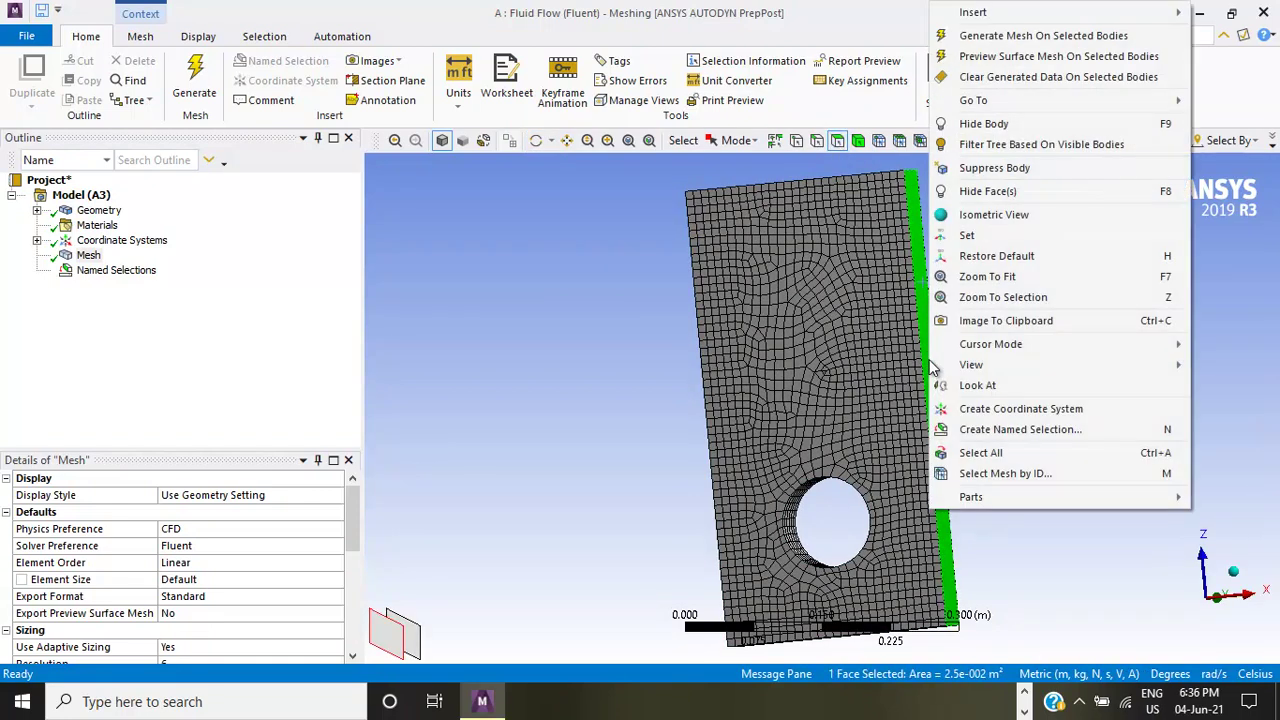
{"action": "left_click", "coordinate": [970, 437]}
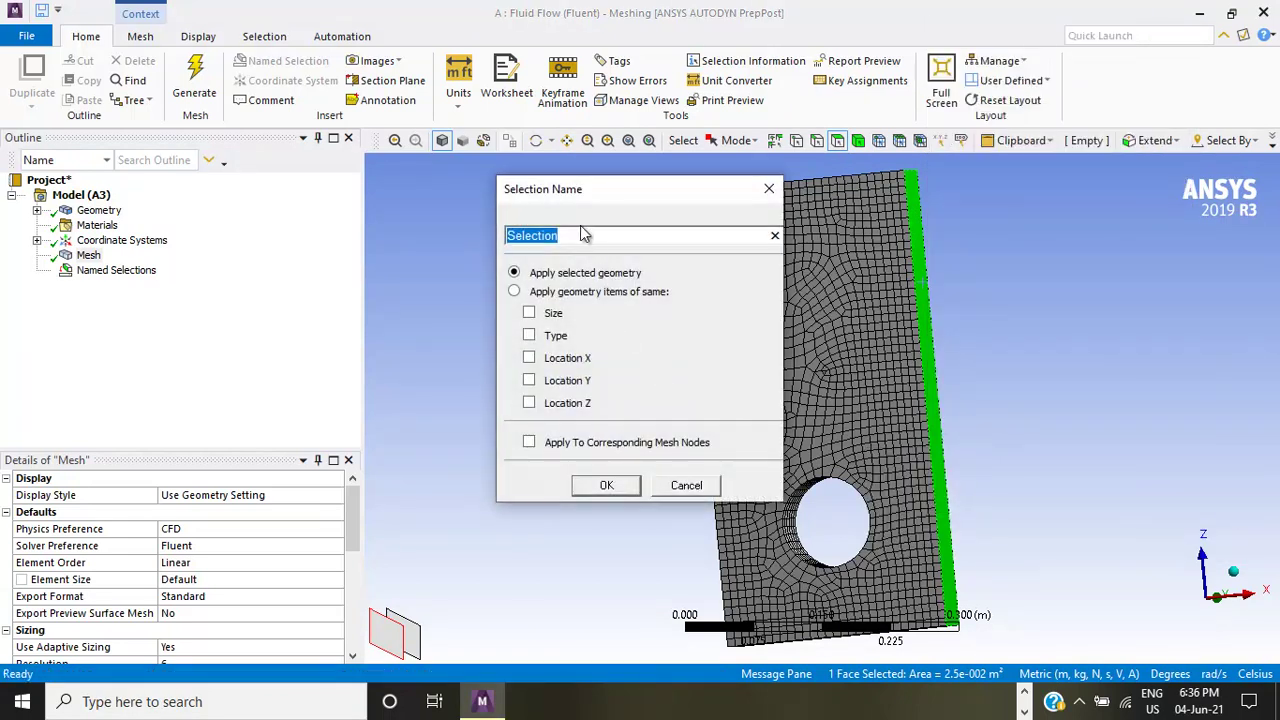
{"action": "left_click_drag", "start_coordinate": [563, 234], "coordinate": [508, 231]}
{"action": "key", "text": "BackSpace"}
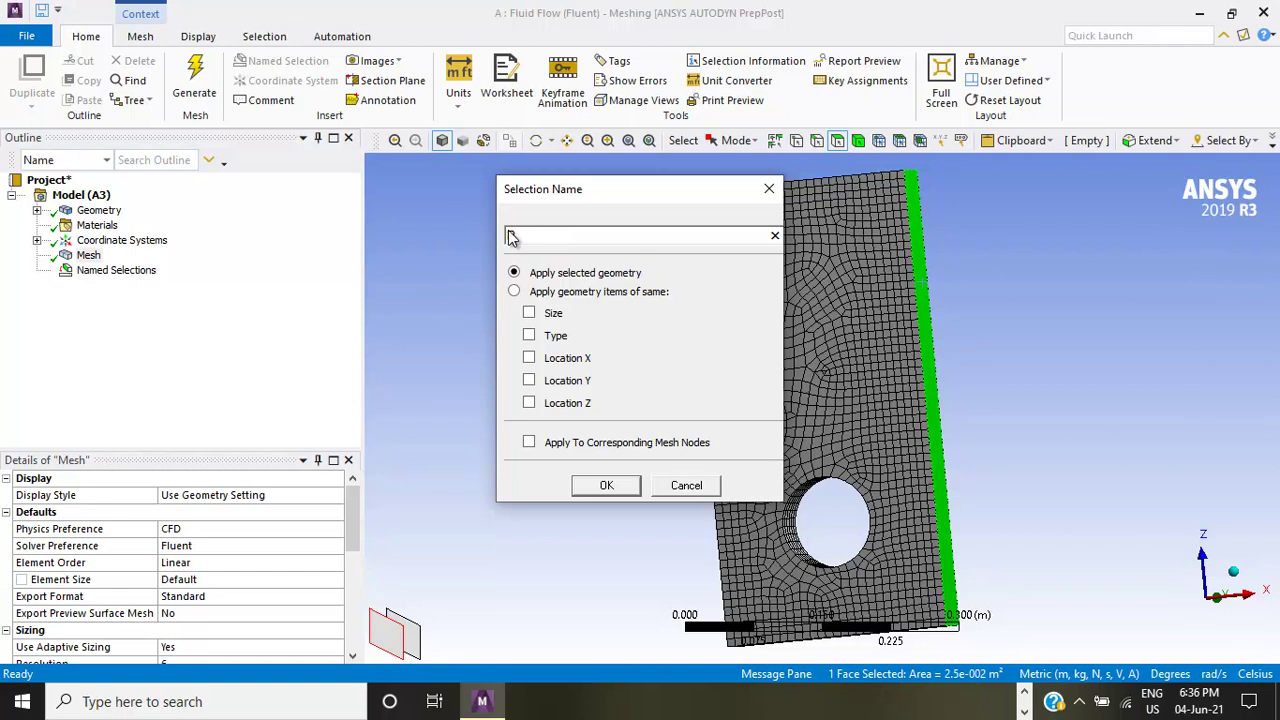
{"action": "type", "text": "Right_"}
{"action": "type", "text": "wall"}
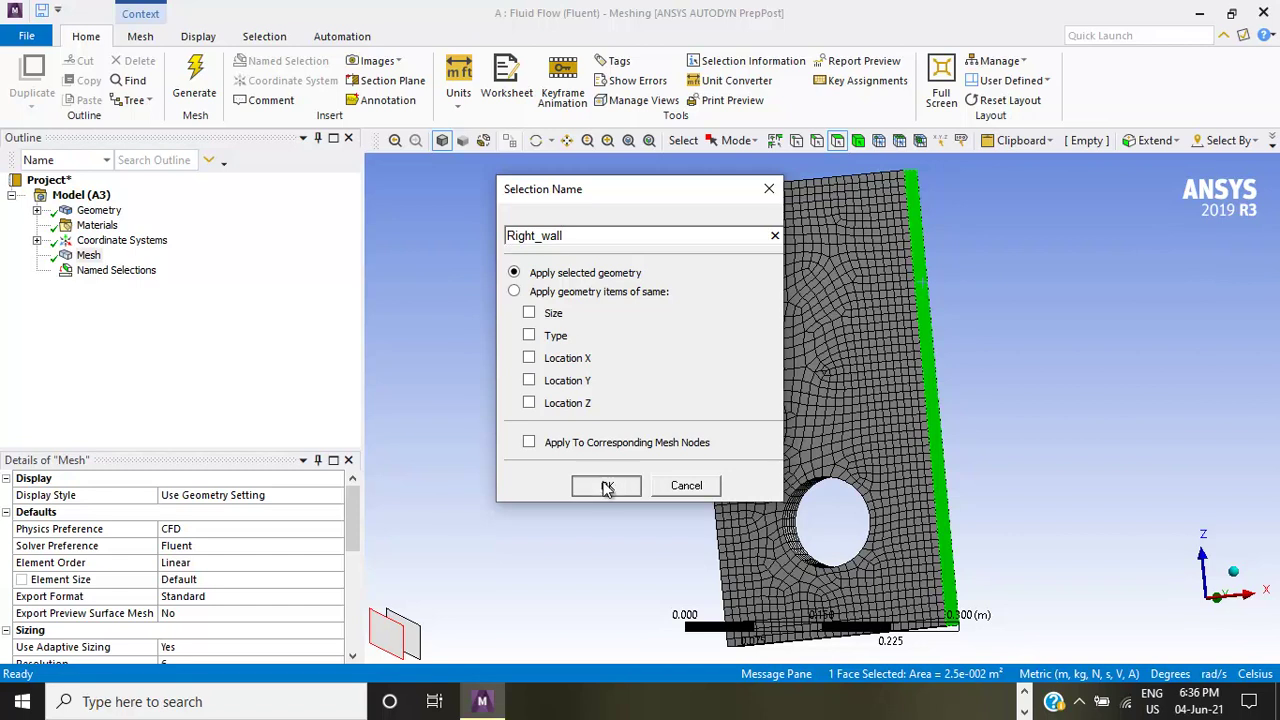
{"action": "left_click", "coordinate": [606, 485]}
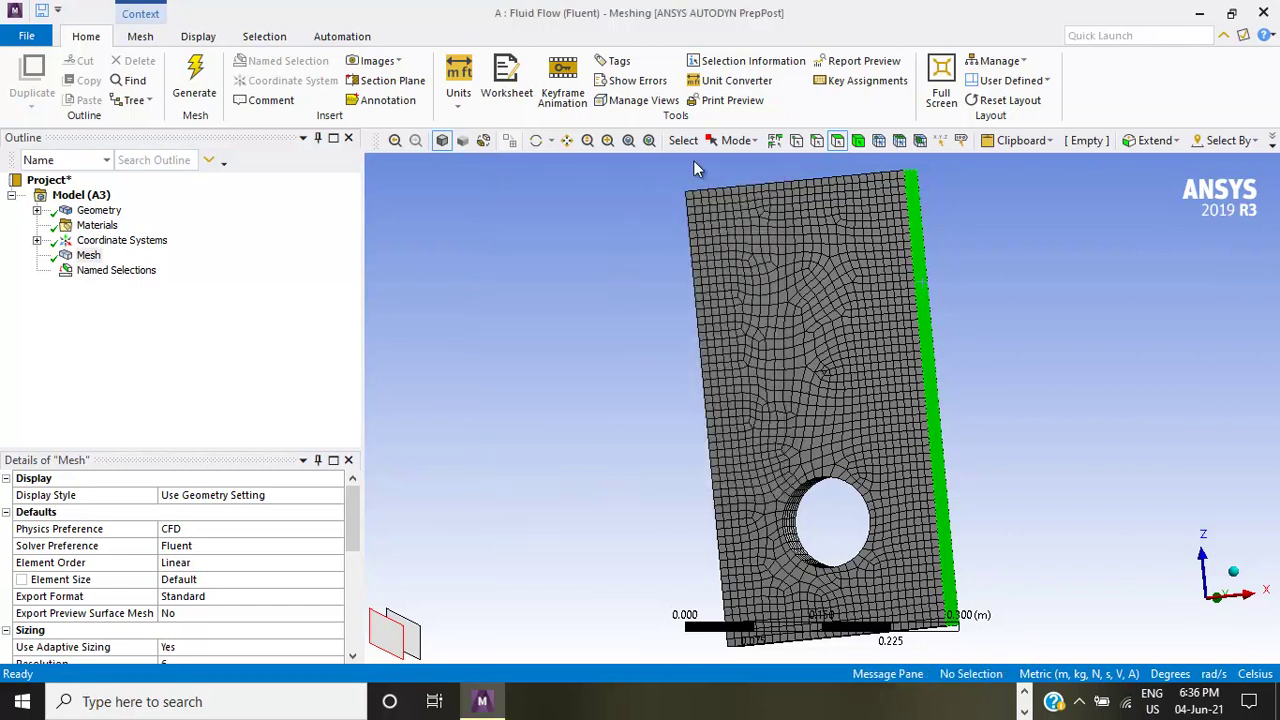
{"action": "left_click", "coordinate": [538, 146]}
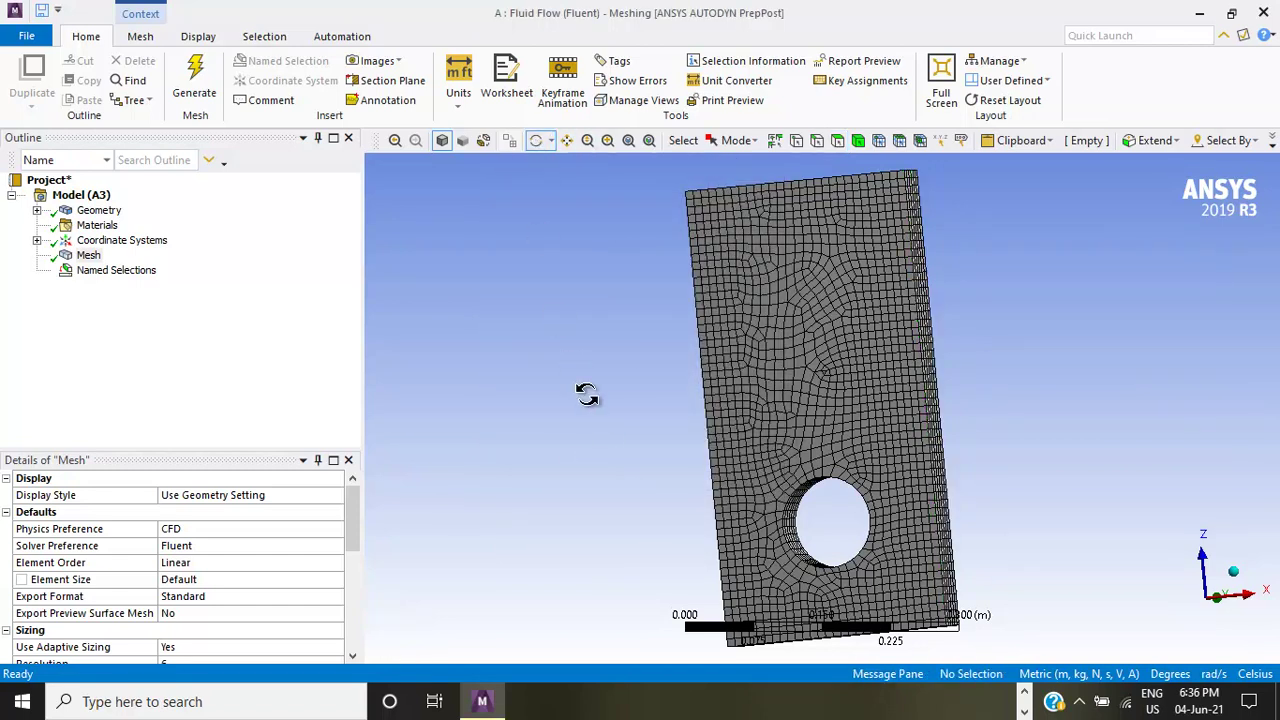
- Tilt the plate and save its bottom face as the named selection Bottom_wall
{"action": "left_click_drag", "start_coordinate": [588, 396], "coordinate": [598, 372]}
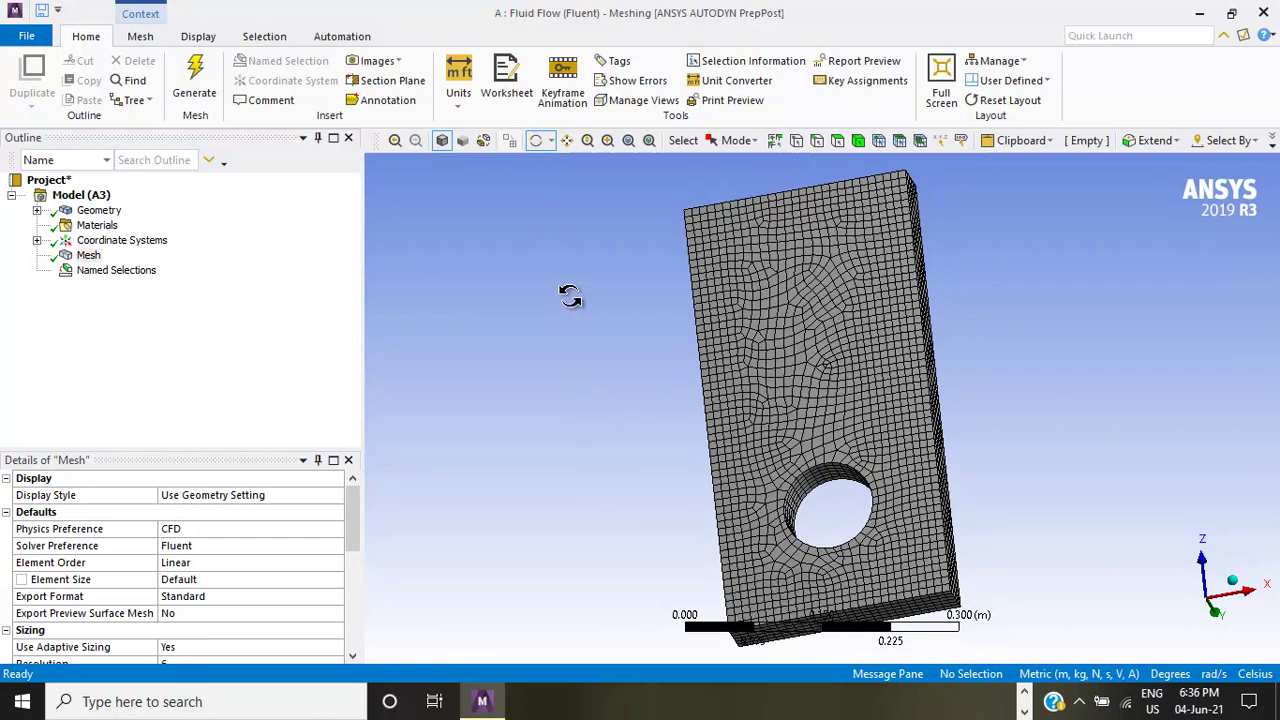
{"action": "left_click", "coordinate": [838, 141]}
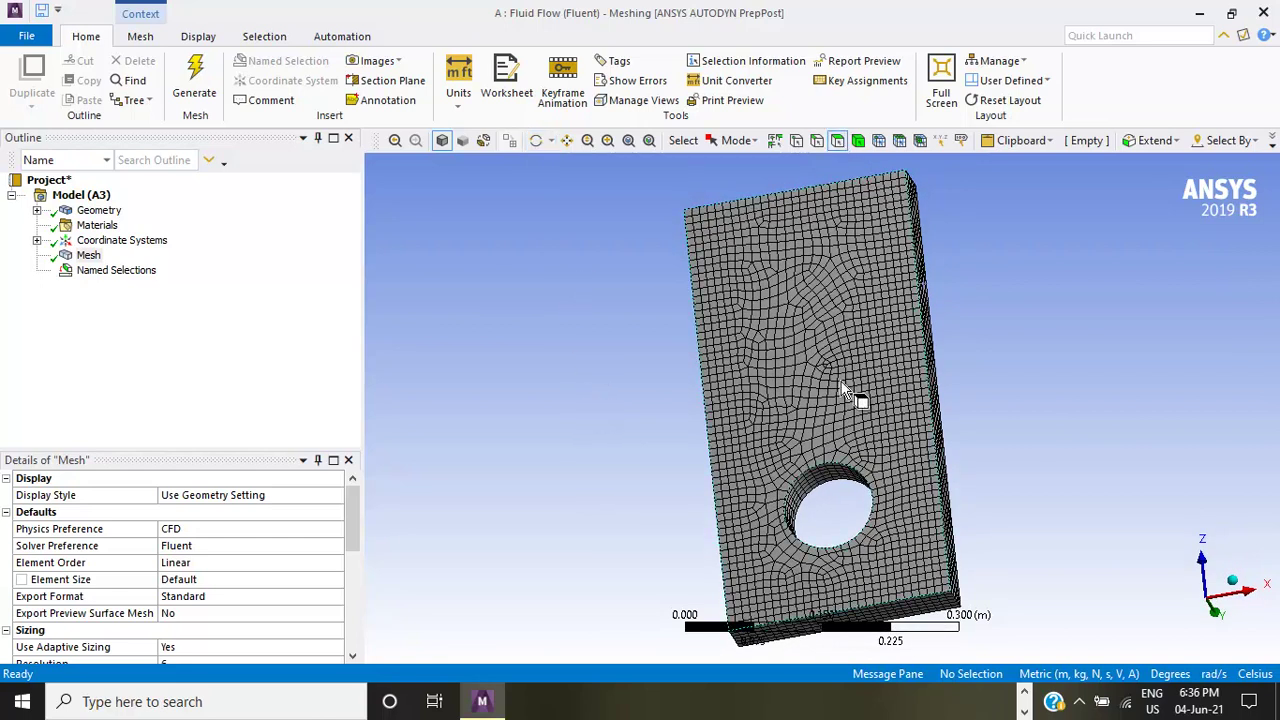
{"action": "left_click", "coordinate": [916, 616]}
{"action": "right_click", "coordinate": [916, 616]}
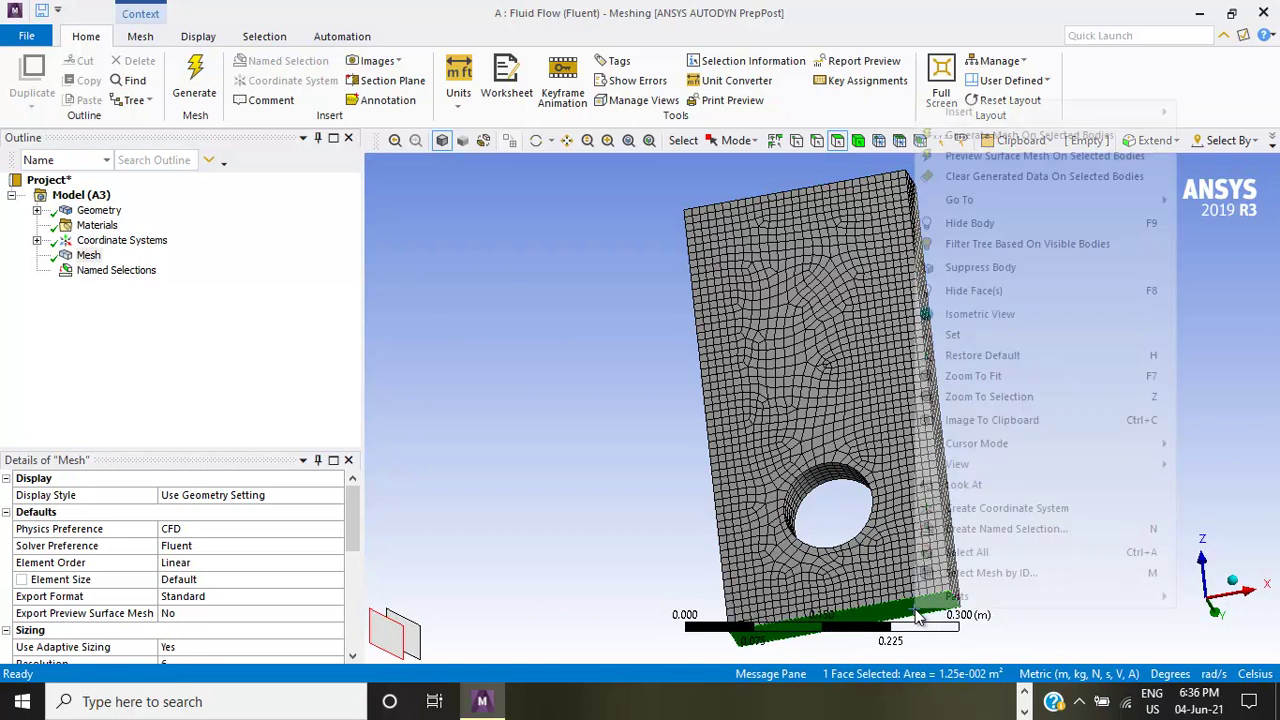
{"action": "left_click", "coordinate": [1045, 529]}
{"action": "left_click_drag", "start_coordinate": [571, 236], "coordinate": [504, 236]}
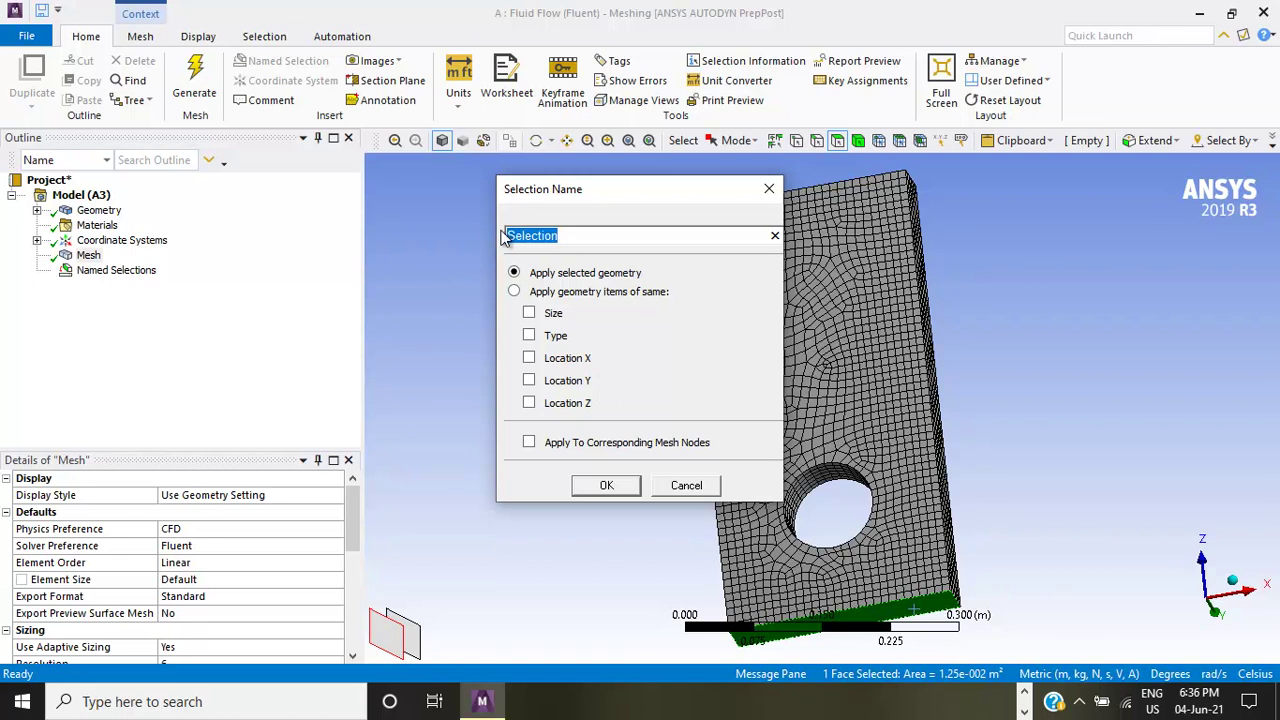
{"action": "type", "text": "Botto"}
{"action": "type", "text": "m_"}
{"action": "type", "text": "wall"}
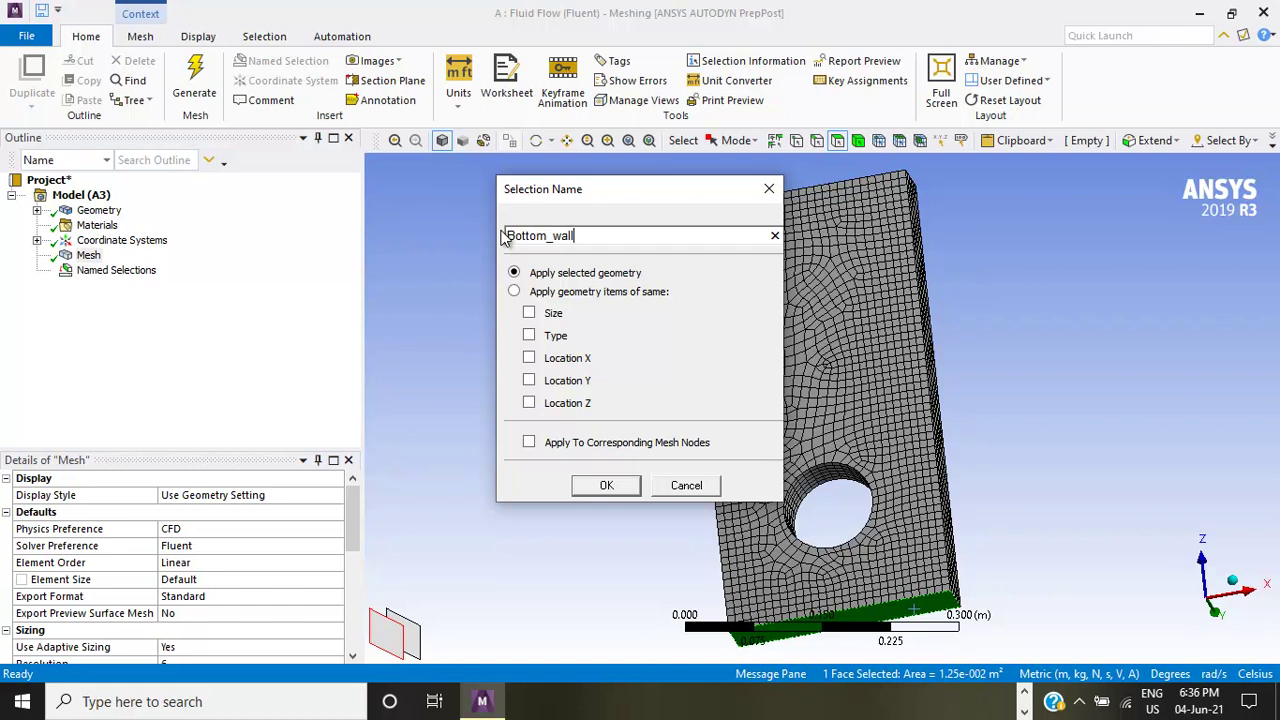
{"action": "left_click", "coordinate": [604, 486]}
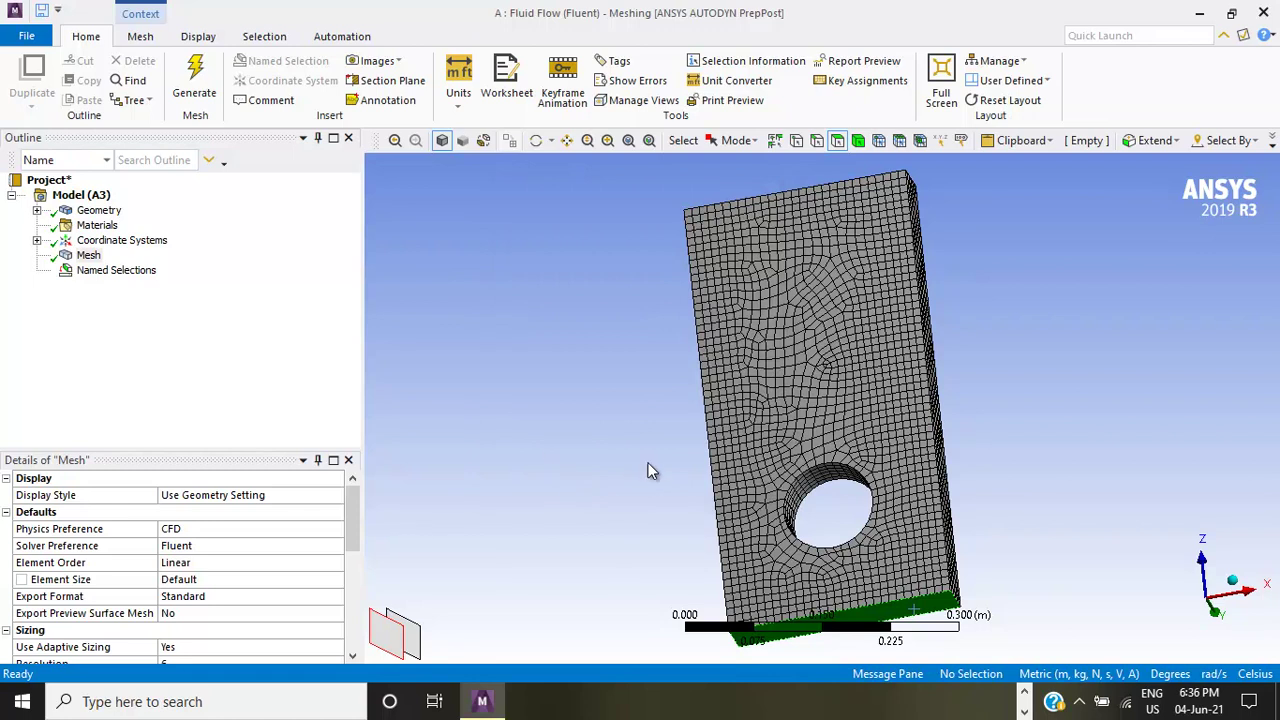
- Save the hole's cylindrical face as the named selection Heating_surface
{"action": "left_click", "coordinate": [801, 503]}
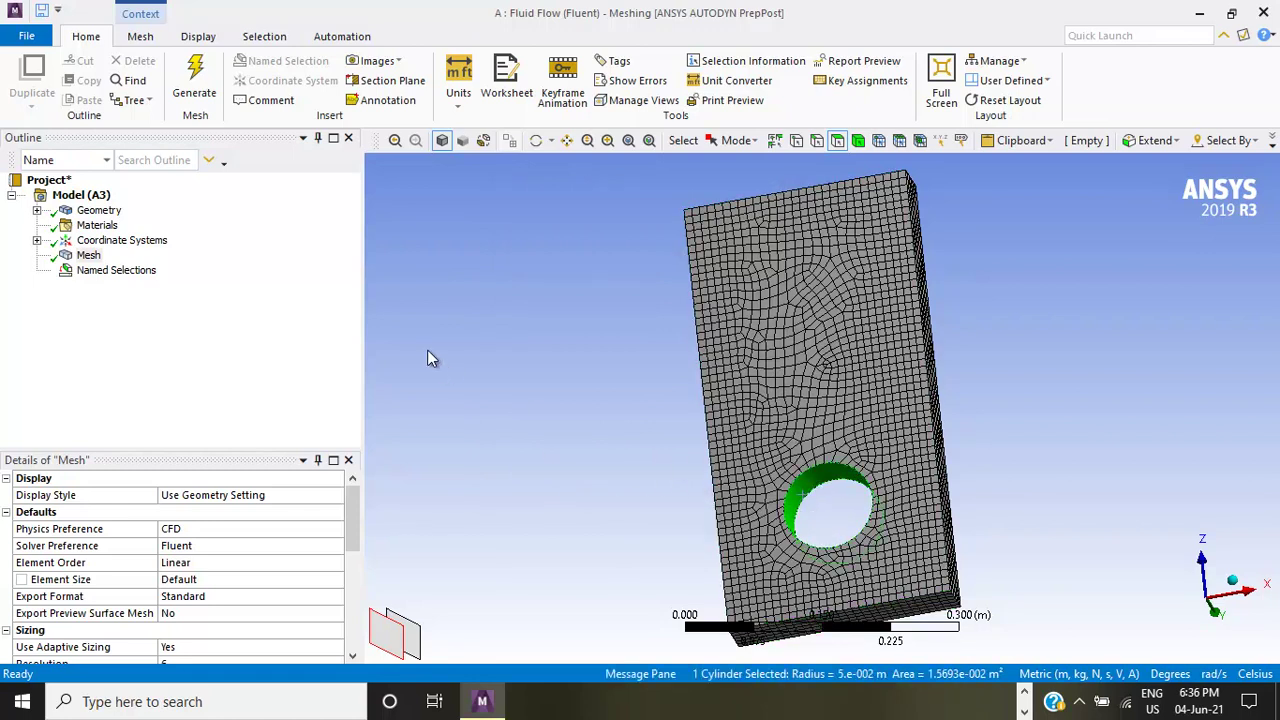
{"action": "right_click", "coordinate": [803, 490]}
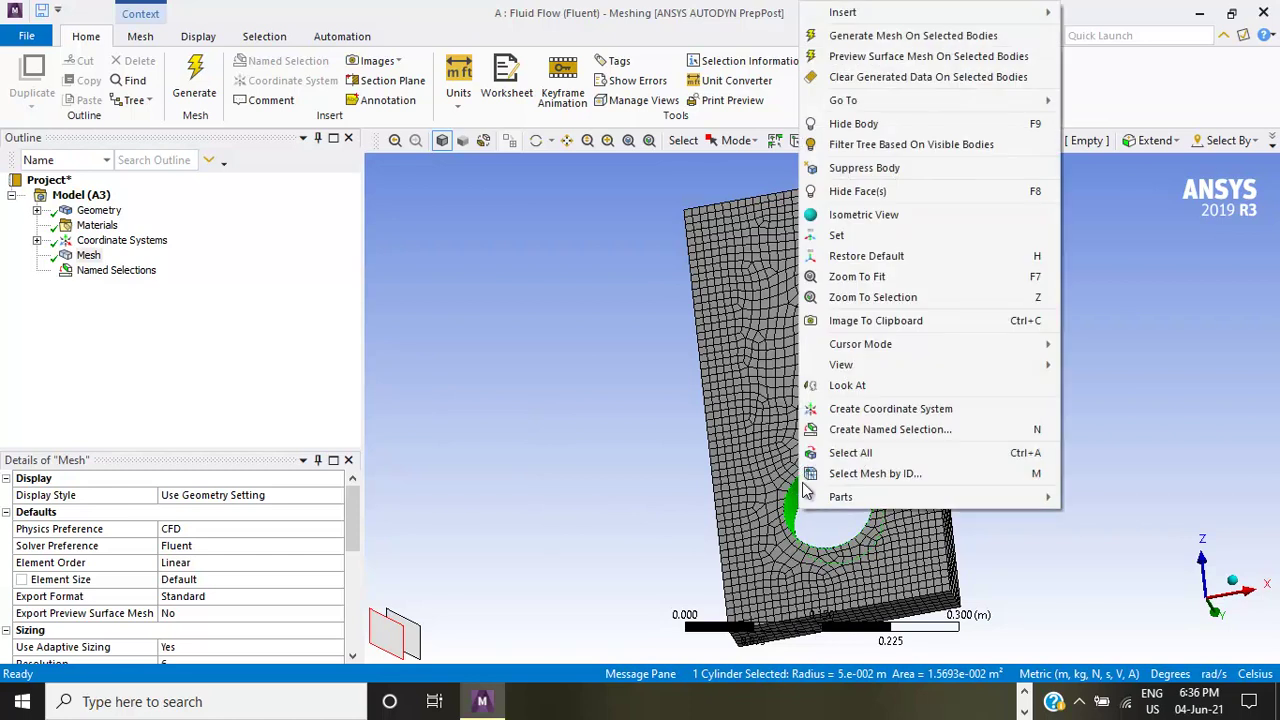
{"action": "left_click", "coordinate": [846, 430]}
{"action": "left_click", "coordinate": [576, 236]}
{"action": "left_click_drag", "start_coordinate": [563, 236], "coordinate": [505, 245]}
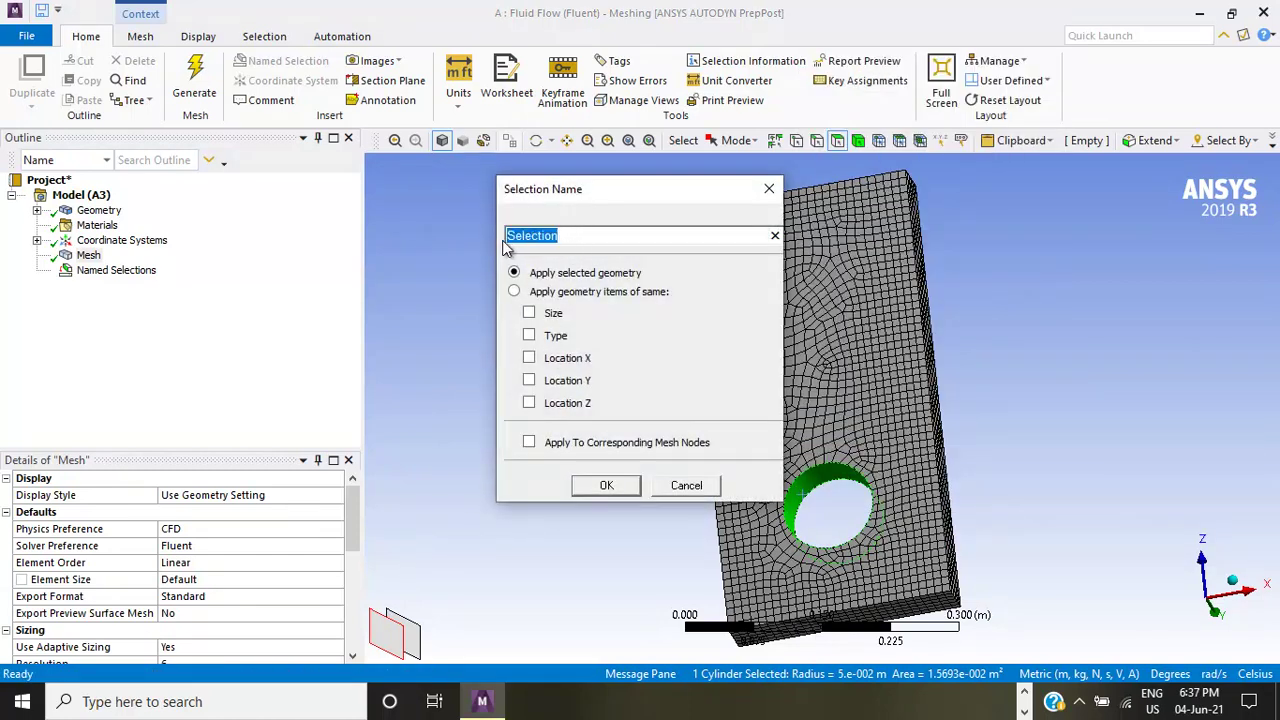
{"action": "type", "text": "Heati"}
{"action": "type", "text": "ng_"}
{"action": "type", "text": "sur"}
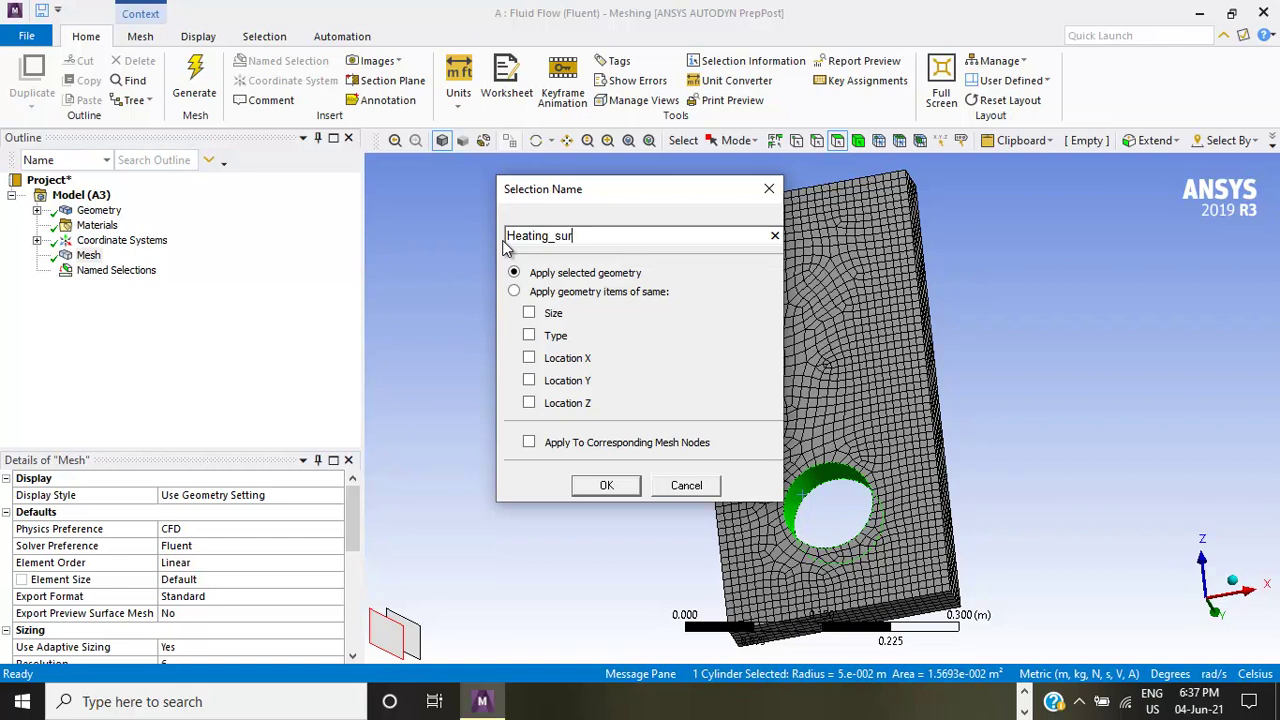
{"action": "type", "text": "face"}
{"action": "left_click", "coordinate": [608, 486]}
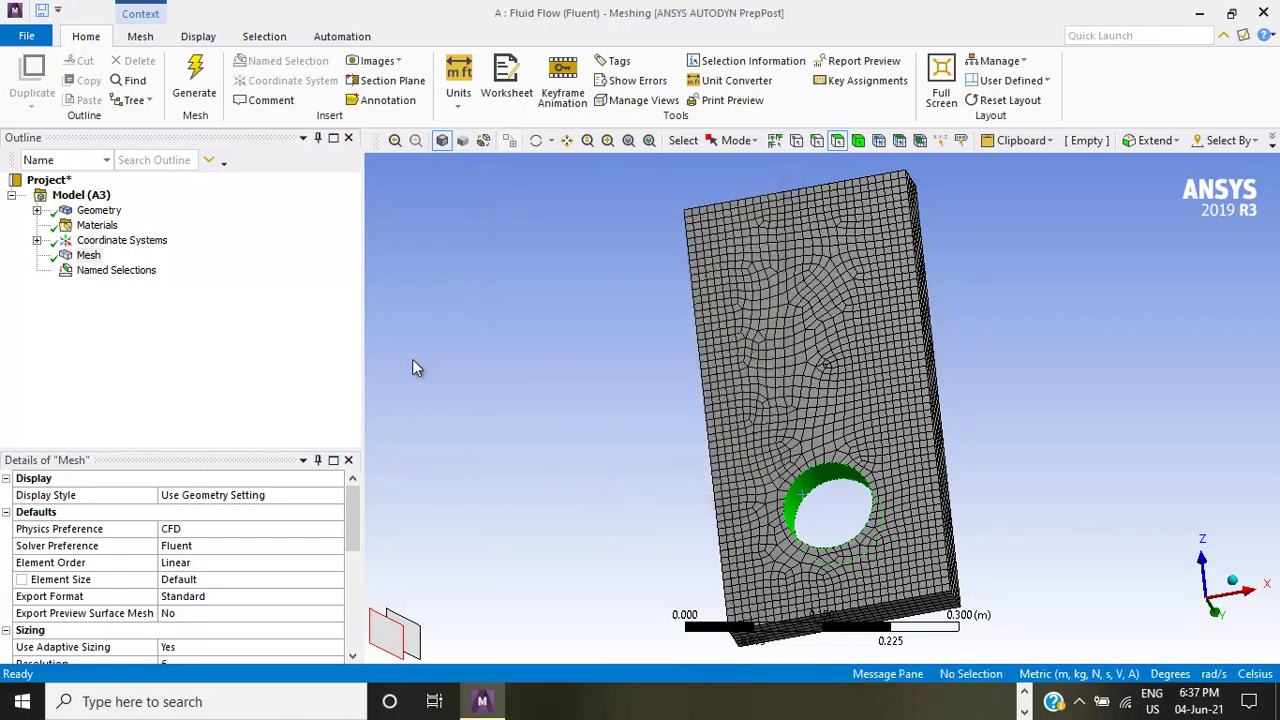
- Check the faces covered by top_wall, Left_wall, Right_wall, Bottom_wall and Heating_surface in turn
{"action": "left_click", "coordinate": [37, 271]}
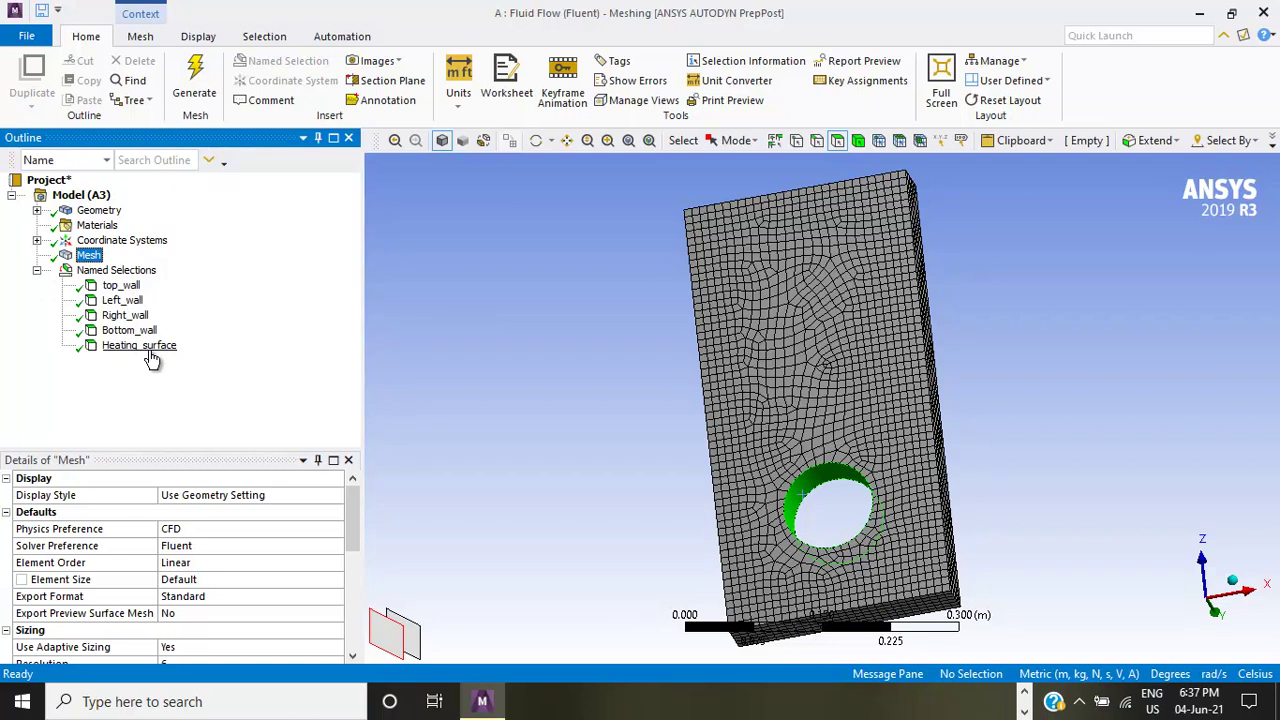
{"action": "left_click", "coordinate": [134, 288]}
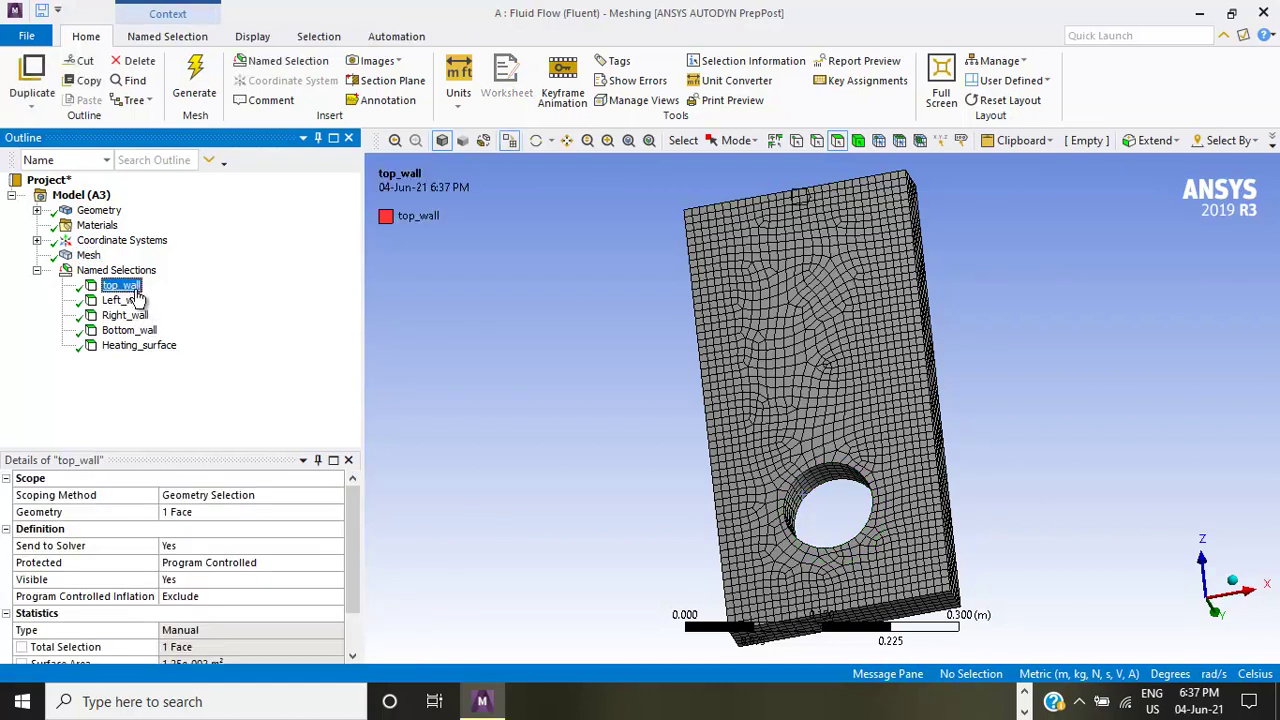
{"action": "left_click", "coordinate": [137, 302]}
{"action": "left_click", "coordinate": [139, 316]}
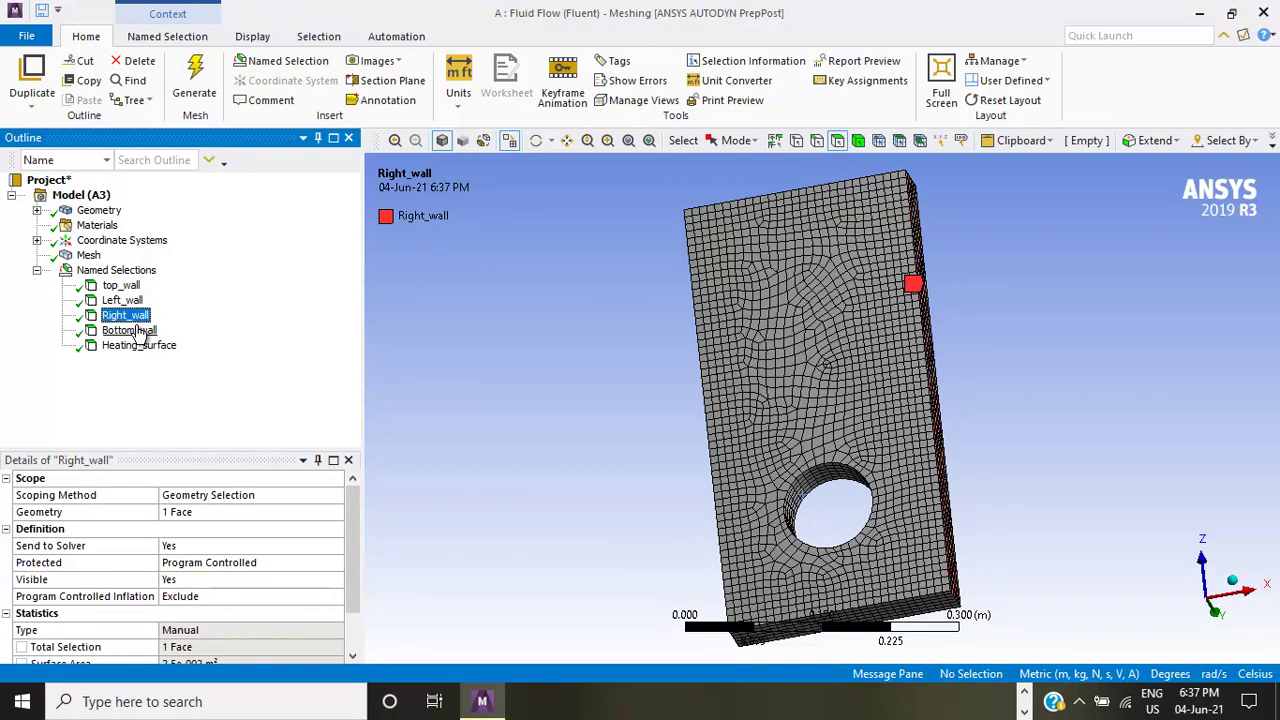
{"action": "left_click", "coordinate": [139, 332]}
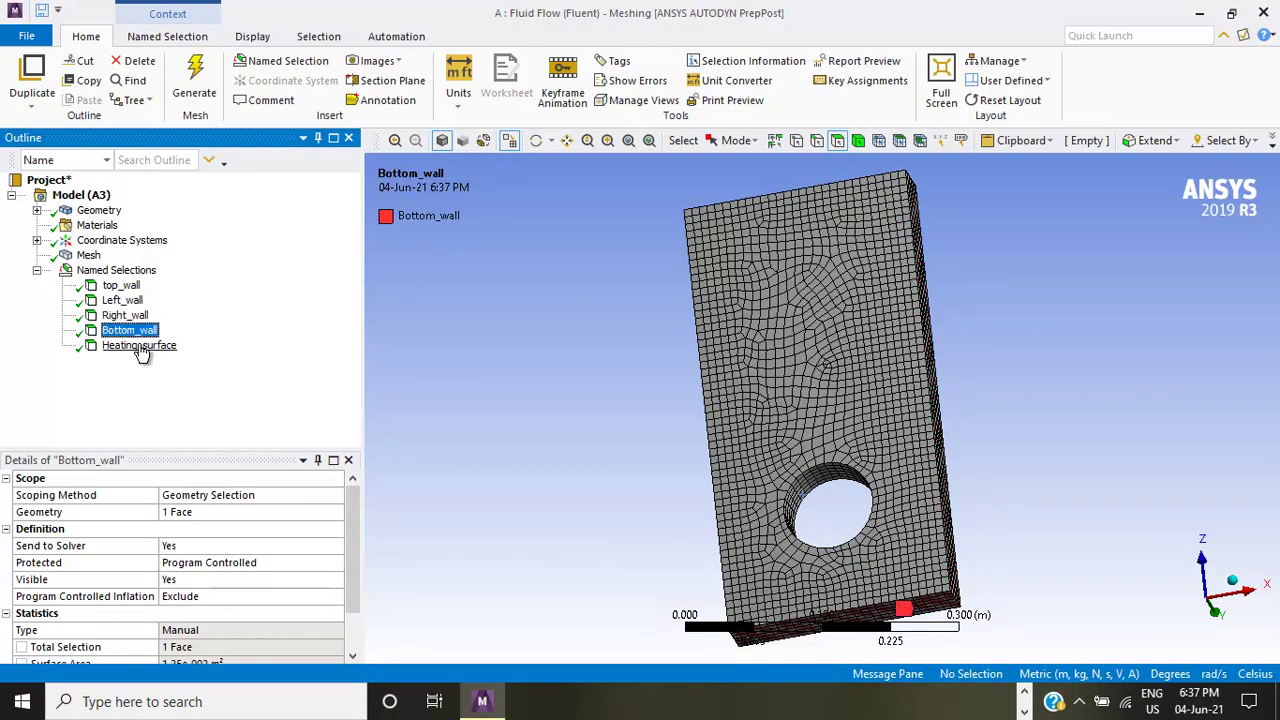
{"action": "left_click", "coordinate": [141, 350]}
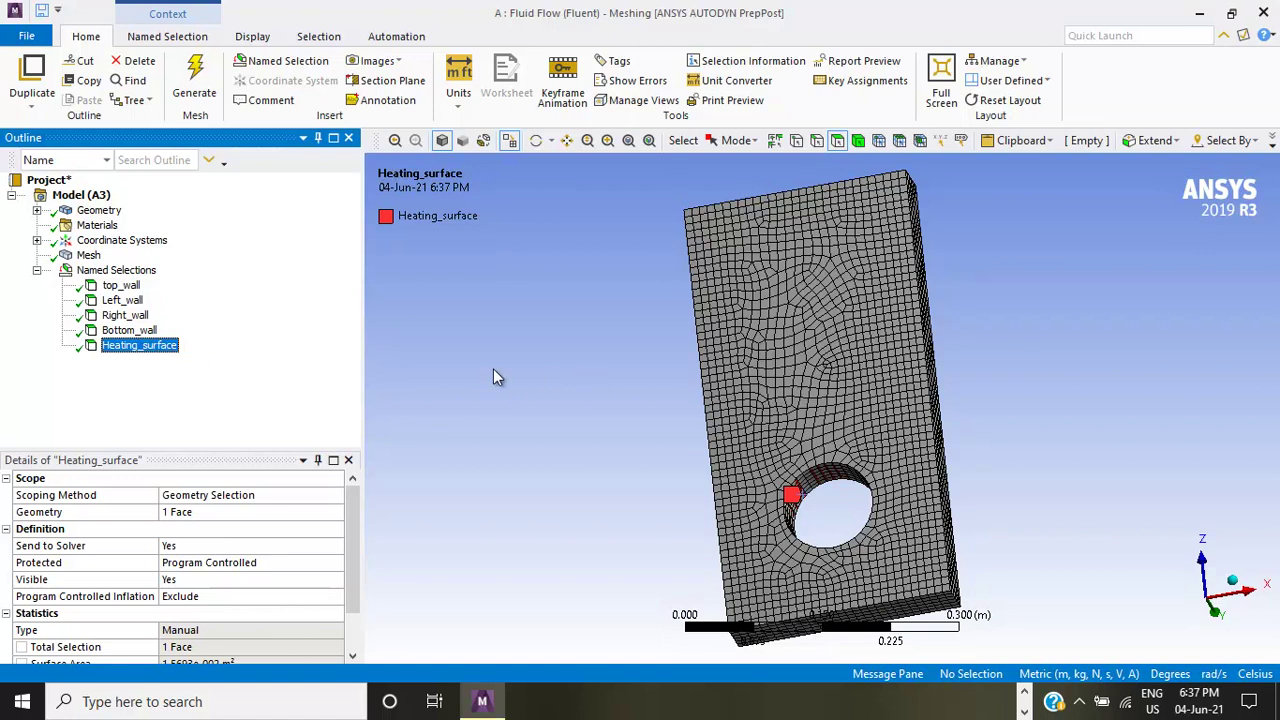
- Return to the Workbench project and update the Fluid Flow (Fluent) Mesh cell
{"action": "left_click", "coordinate": [1199, 14]}
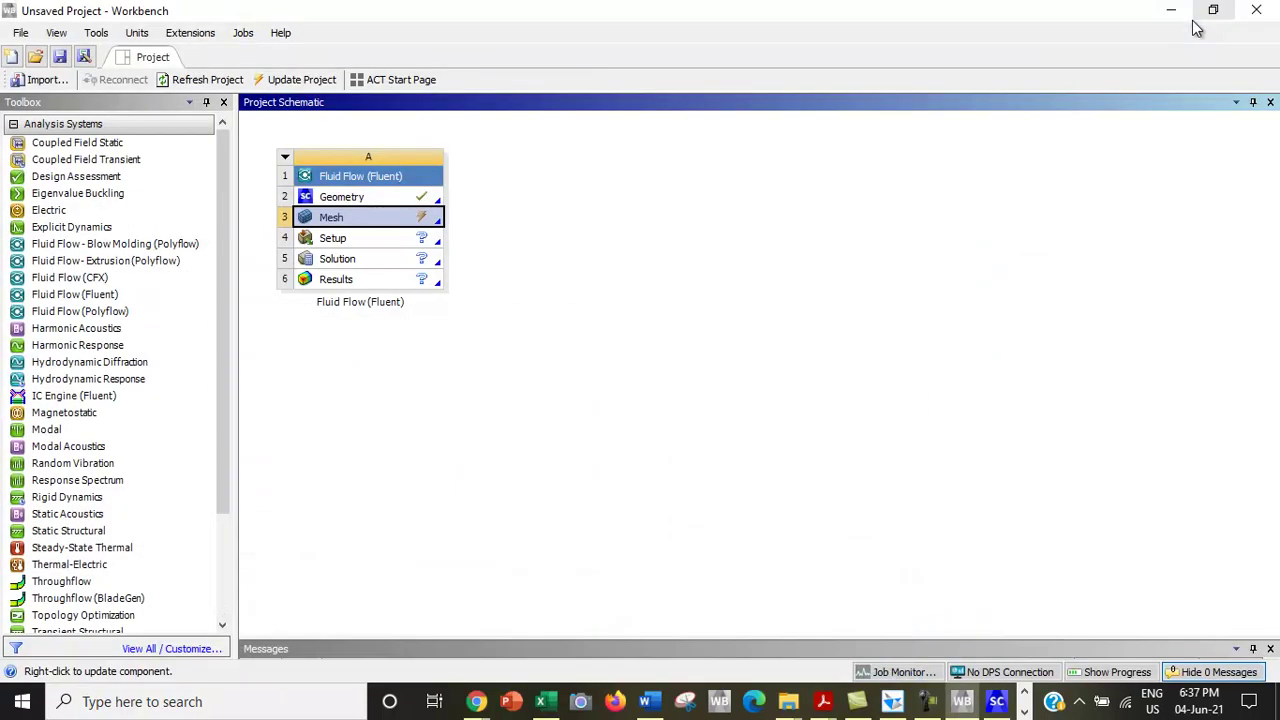
{"action": "right_click", "coordinate": [376, 225]}
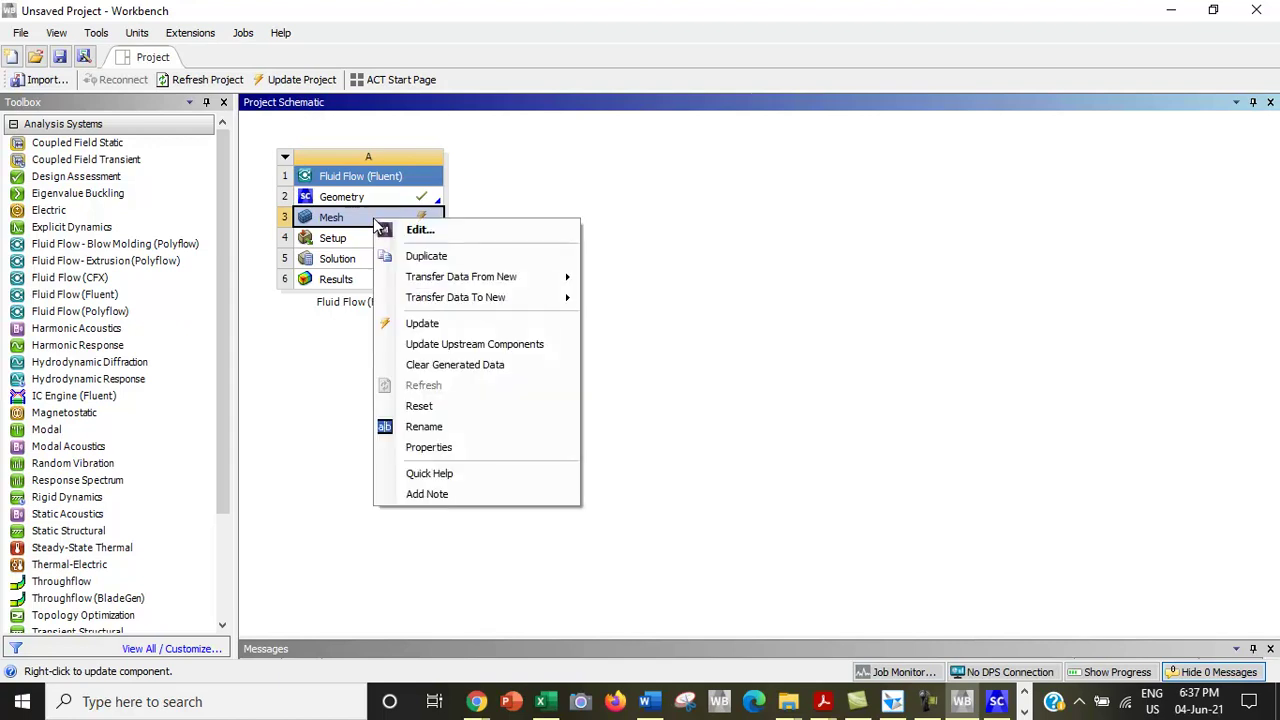
{"action": "left_click", "coordinate": [419, 326]}
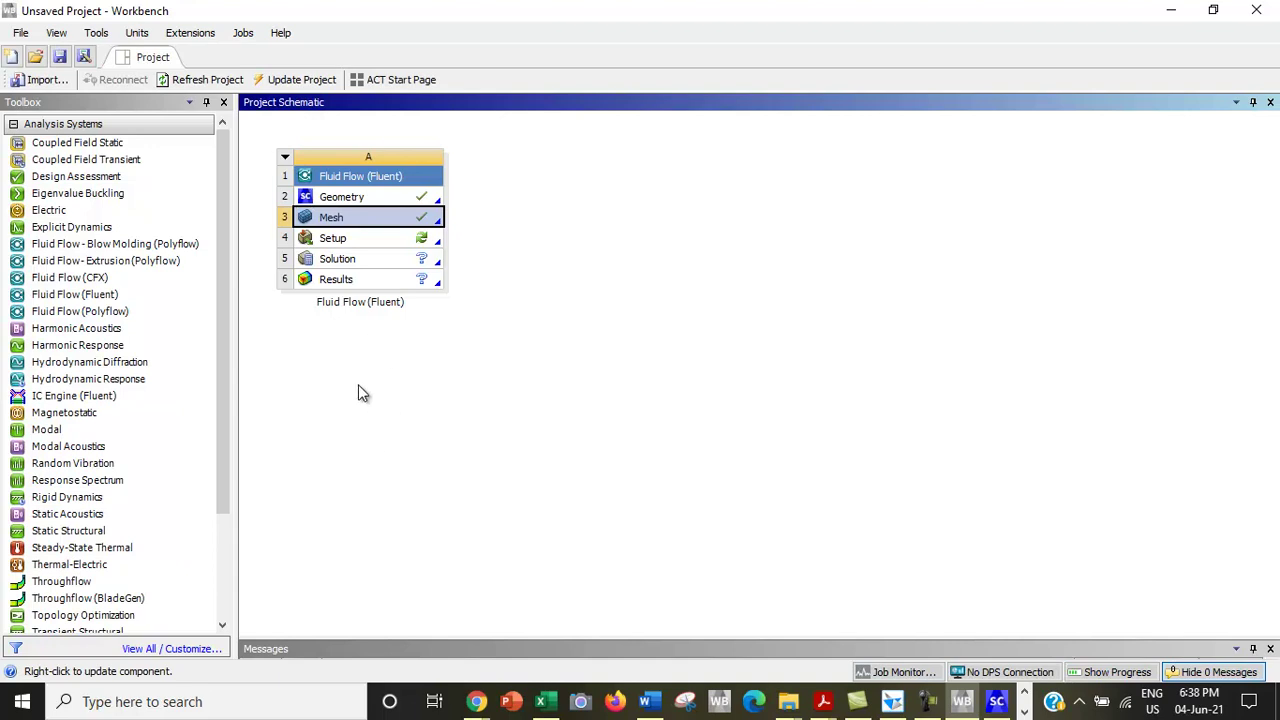
- Launch Fluent from the Setup cell as a 3D case with serial processing
{"action": "double_click", "coordinate": [336, 240]}
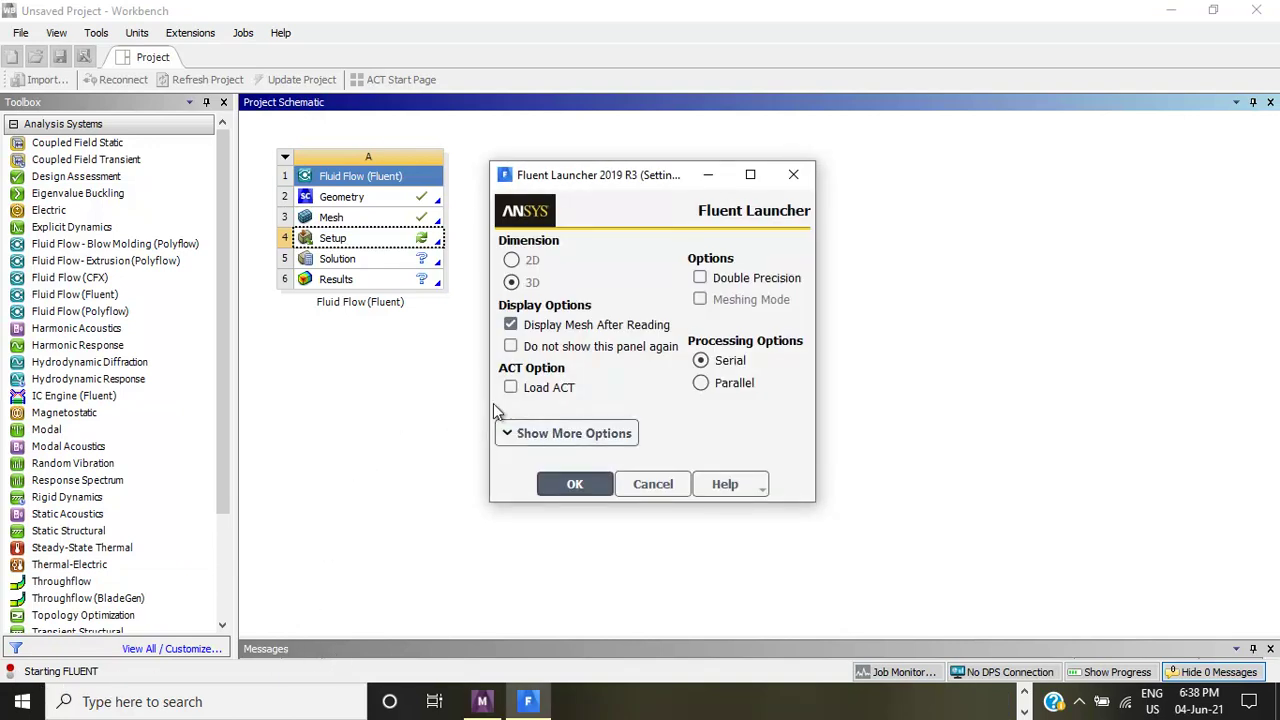
{"action": "left_click", "coordinate": [513, 283]}
{"action": "left_click", "coordinate": [704, 386]}
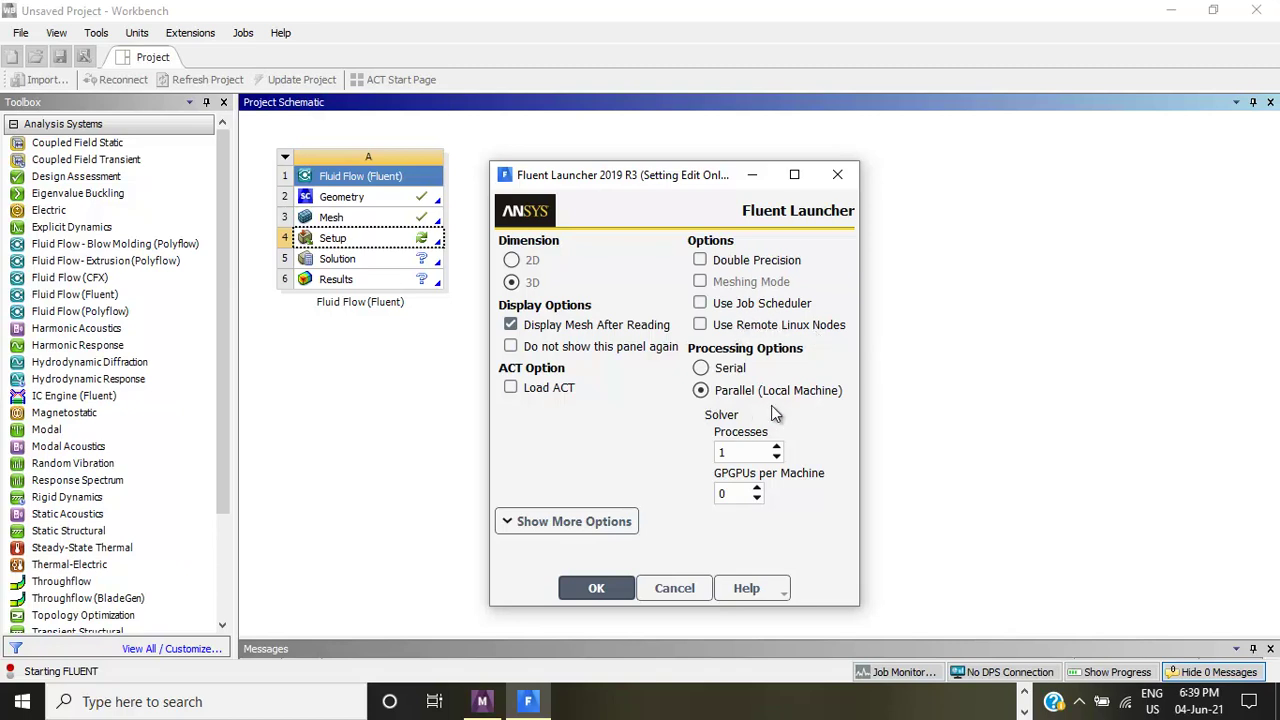
{"action": "left_click", "coordinate": [702, 368]}
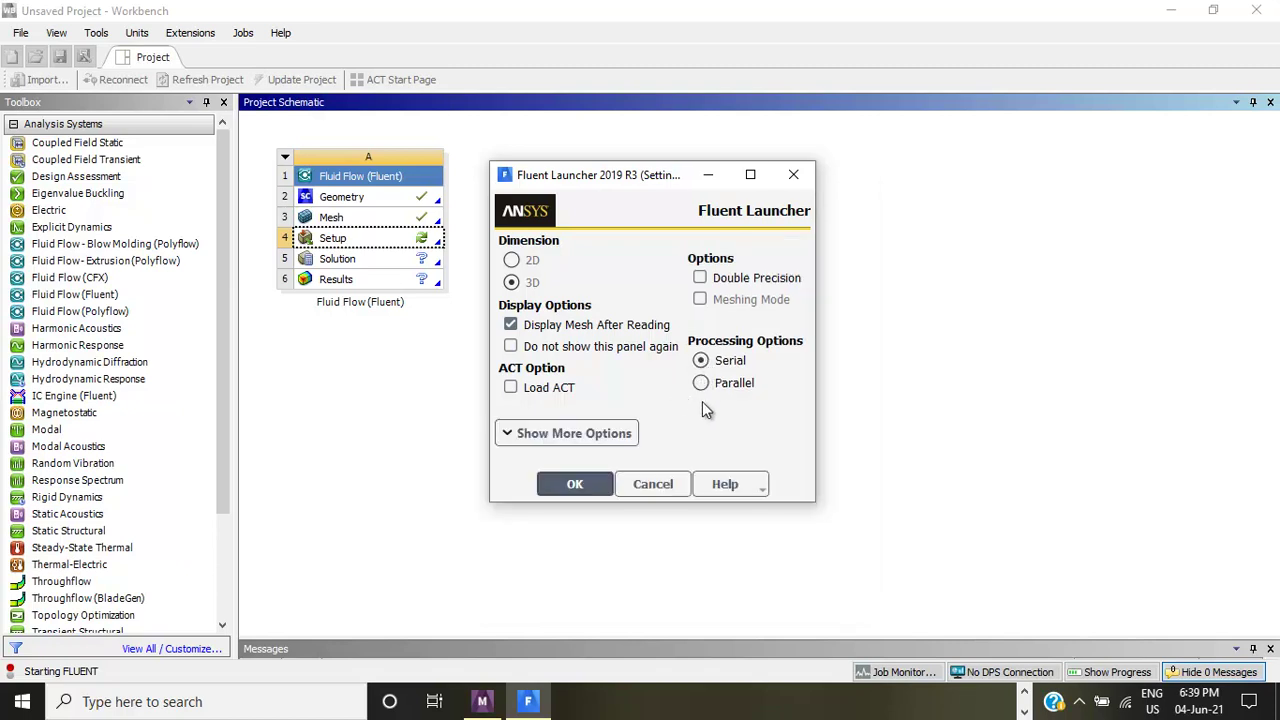
{"action": "left_click", "coordinate": [575, 486]}
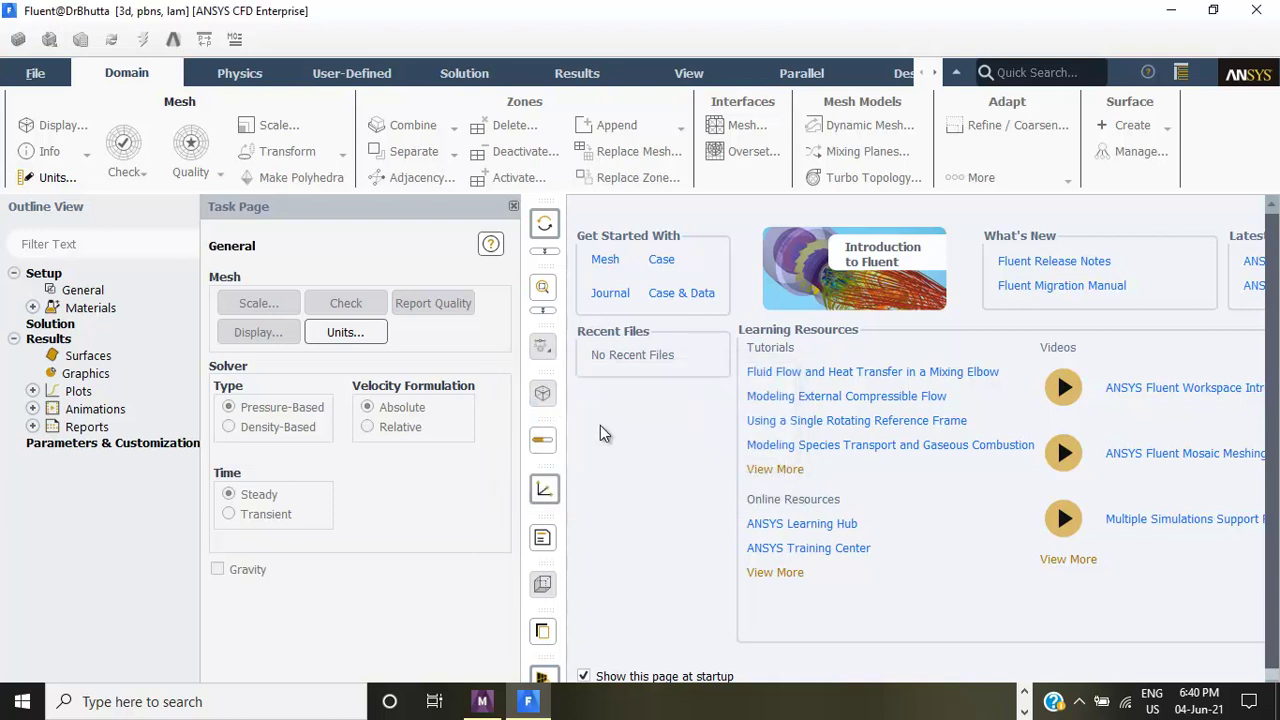
- Wait for Fluent to load the holed plate mesh into the graphics window
{"action": "left_click", "coordinate": [740, 130]}
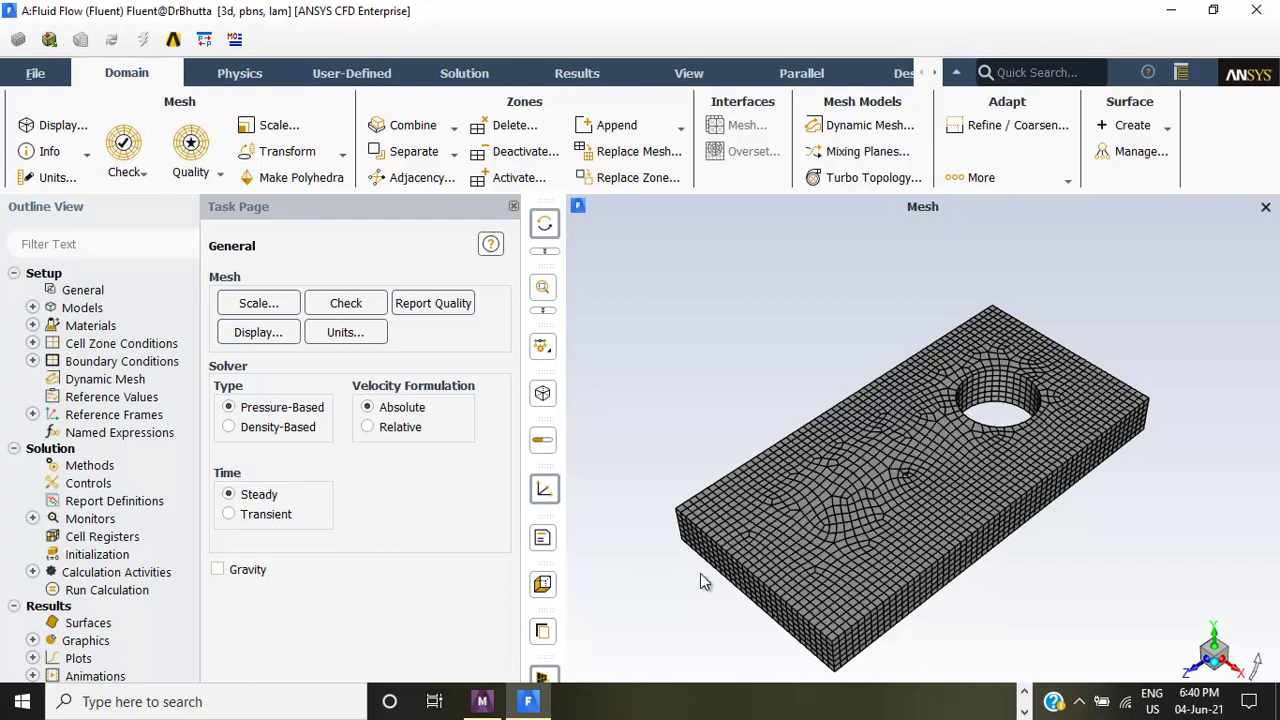
- Orbit the mesh until the plate face with the hole is seen straight on
{"action": "mouse_move", "coordinate": [776, 572]}
{"action": "left_mouse_down"}
{"action": "mouse_move", "coordinate": [792, 460]}
{"action": "mouse_move", "coordinate": [796, 527]}
{"action": "mouse_move", "coordinate": [824, 474]}
{"action": "mouse_move", "coordinate": [879, 440]}
{"action": "mouse_move", "coordinate": [790, 473]}
{"action": "mouse_move", "coordinate": [812, 437]}
{"action": "mouse_move", "coordinate": [876, 415]}
{"action": "mouse_move", "coordinate": [881, 389]}
{"action": "mouse_move", "coordinate": [826, 357]}
{"action": "mouse_move", "coordinate": [850, 386]}
{"action": "mouse_move", "coordinate": [915, 390]}
{"action": "mouse_move", "coordinate": [887, 374]}
{"action": "left_mouse_up"}
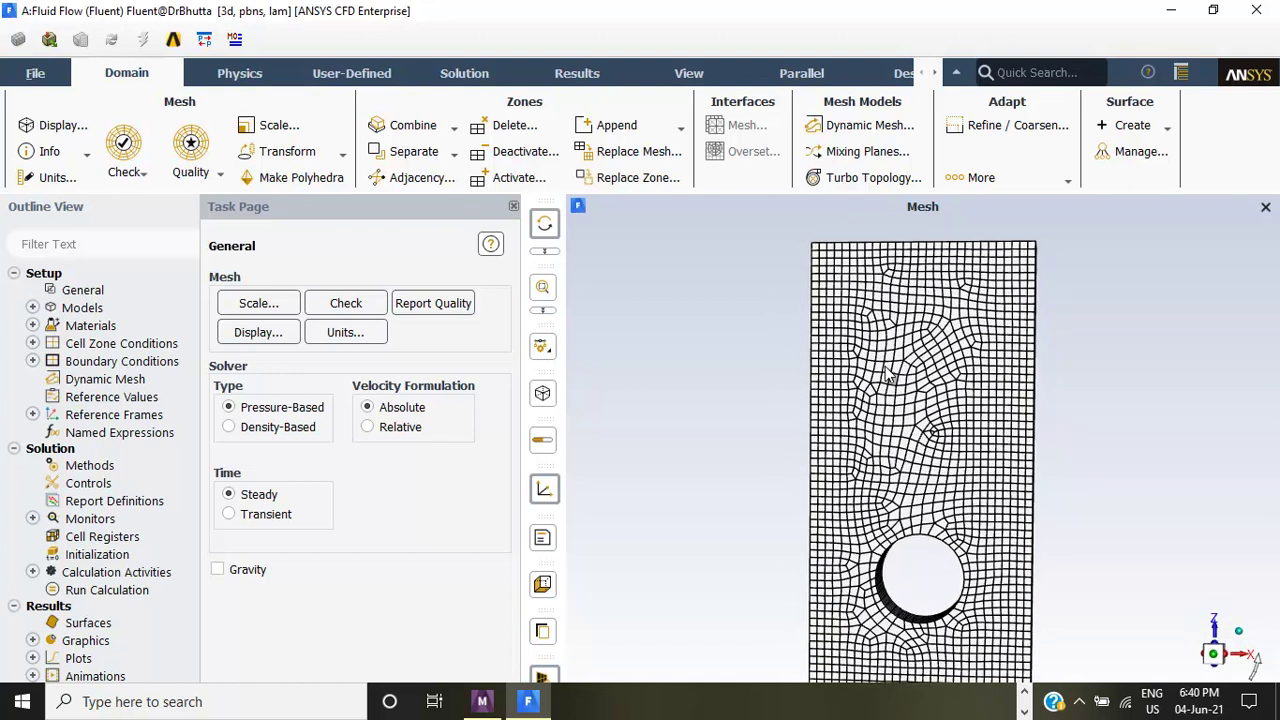
{"action": "left_click_drag", "start_coordinate": [962, 527], "coordinate": [970, 508]}
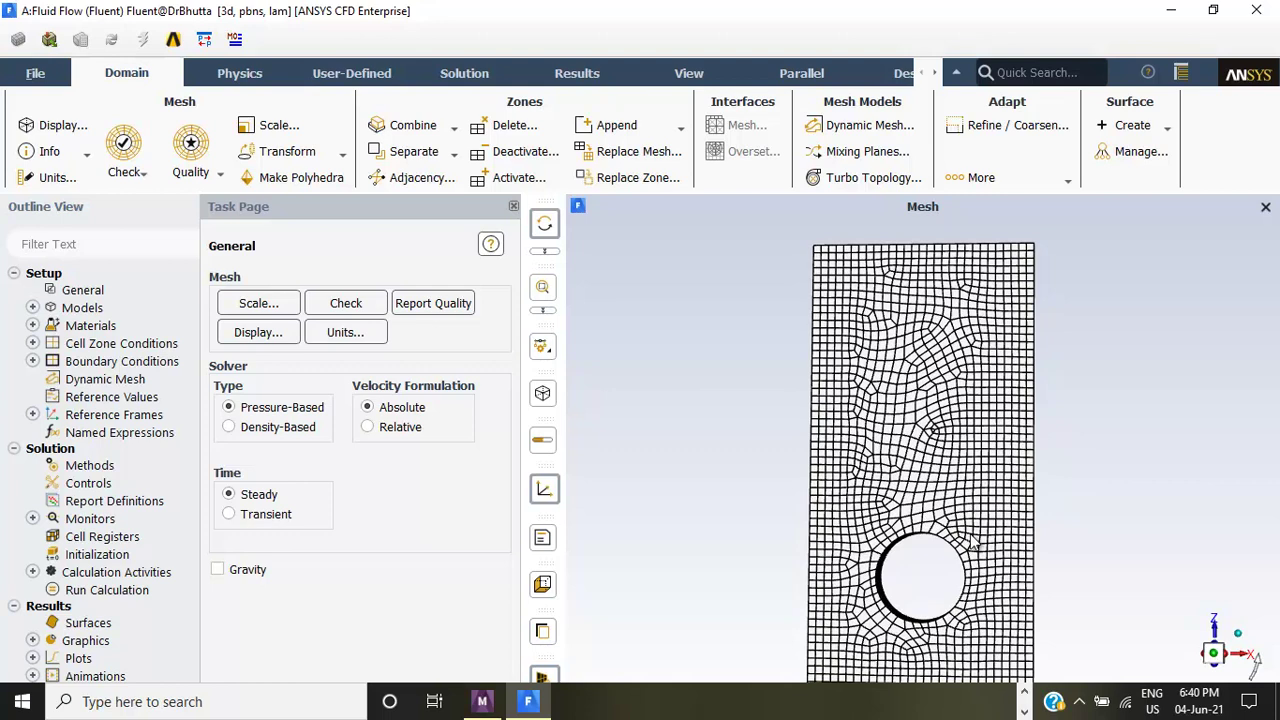
{"action": "left_click_drag", "start_coordinate": [1003, 638], "coordinate": [1010, 613]}
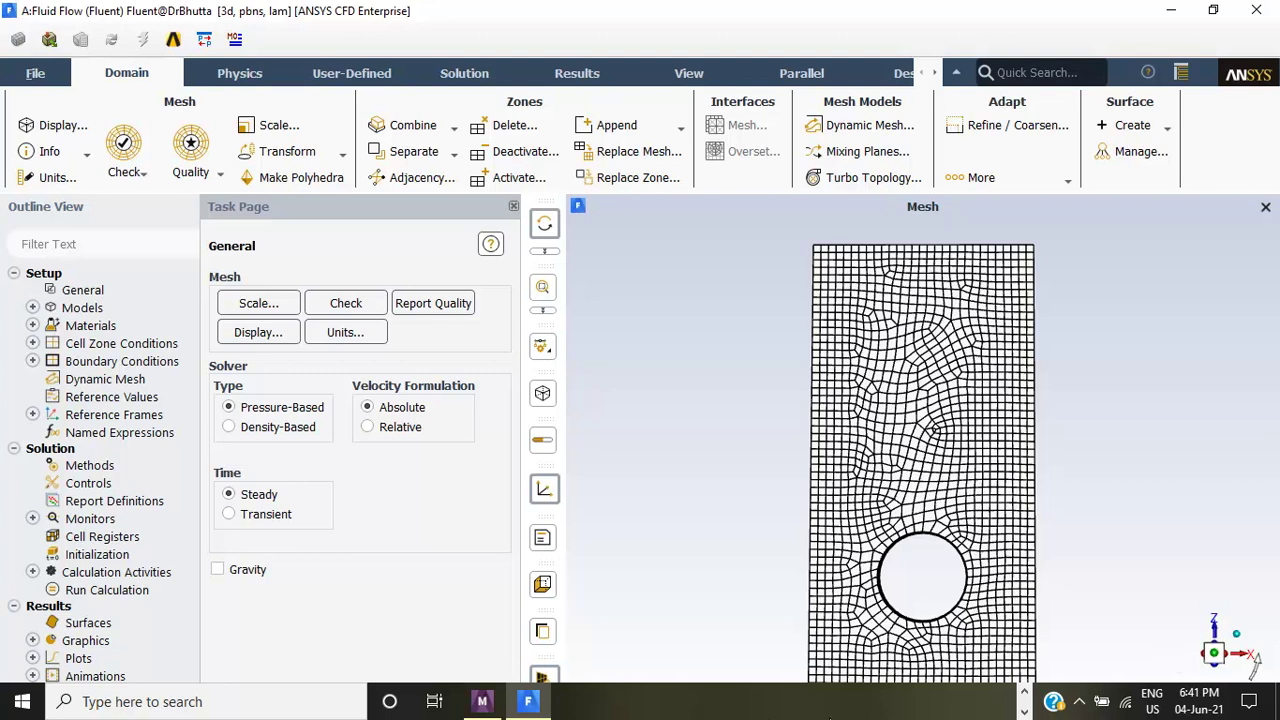
- Make the solver transient and enable gravity at -9.8 m/s2 in Z
{"action": "left_click", "coordinate": [228, 514]}
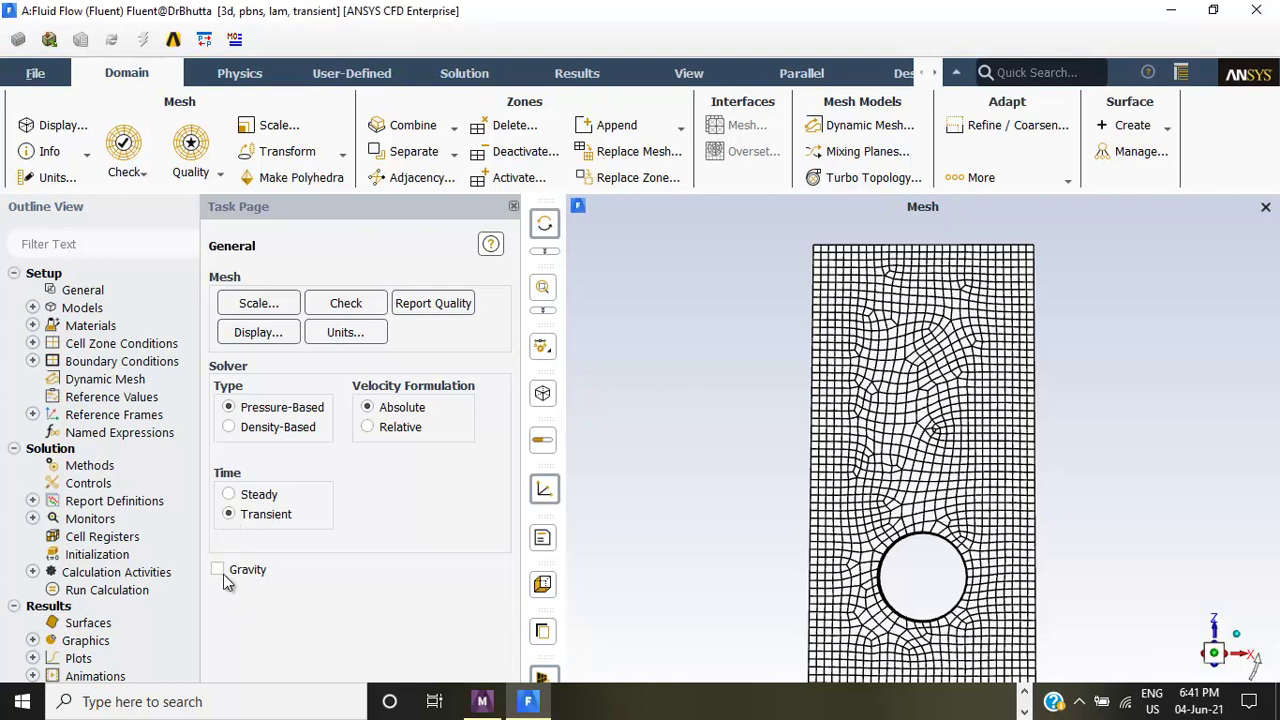
{"action": "left_click", "coordinate": [218, 570]}
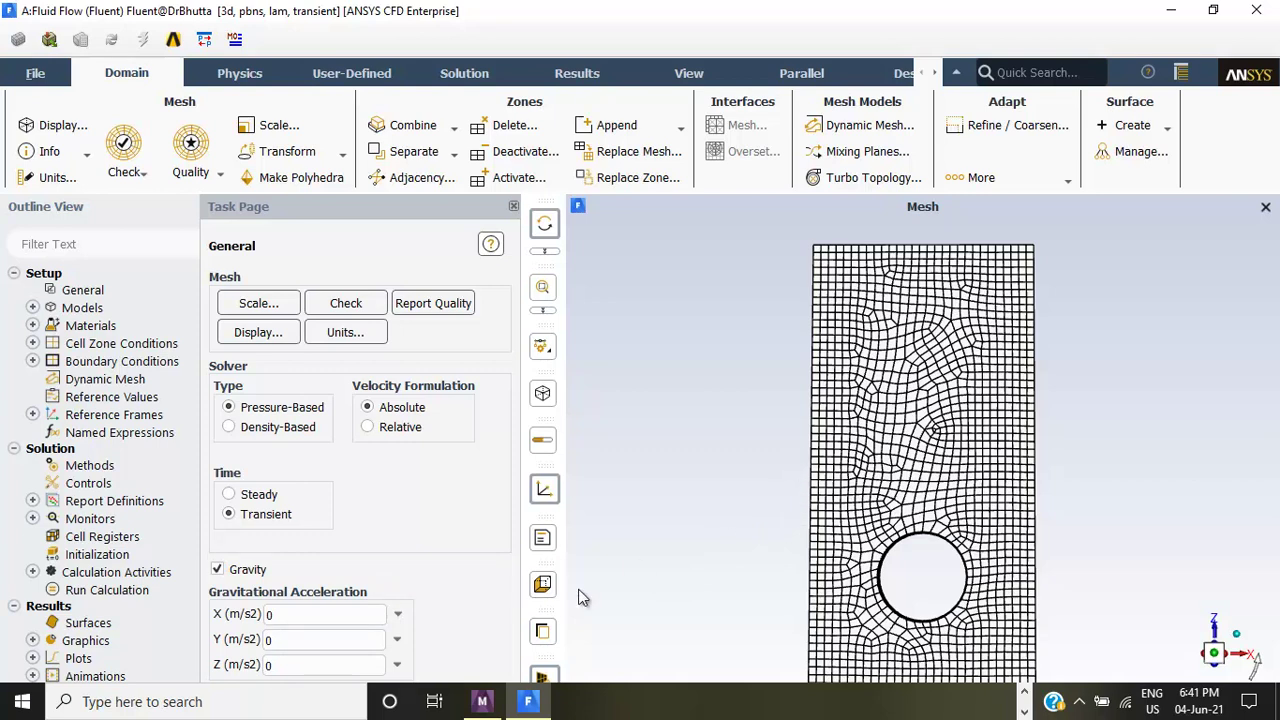
{"action": "left_click", "coordinate": [296, 666]}
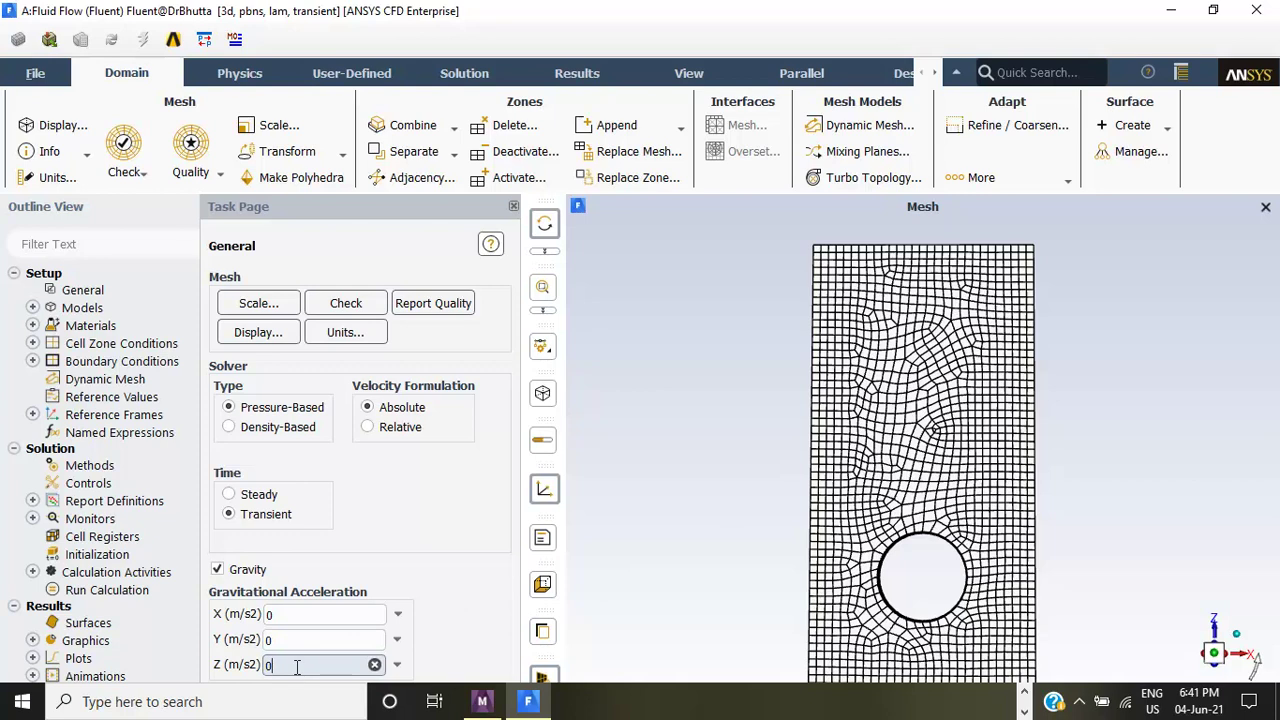
{"action": "type", "text": "9.8"}
{"action": "left_click", "coordinate": [273, 668]}
{"action": "key", "text": "BackSpace"}
{"action": "type", "text": "-"}
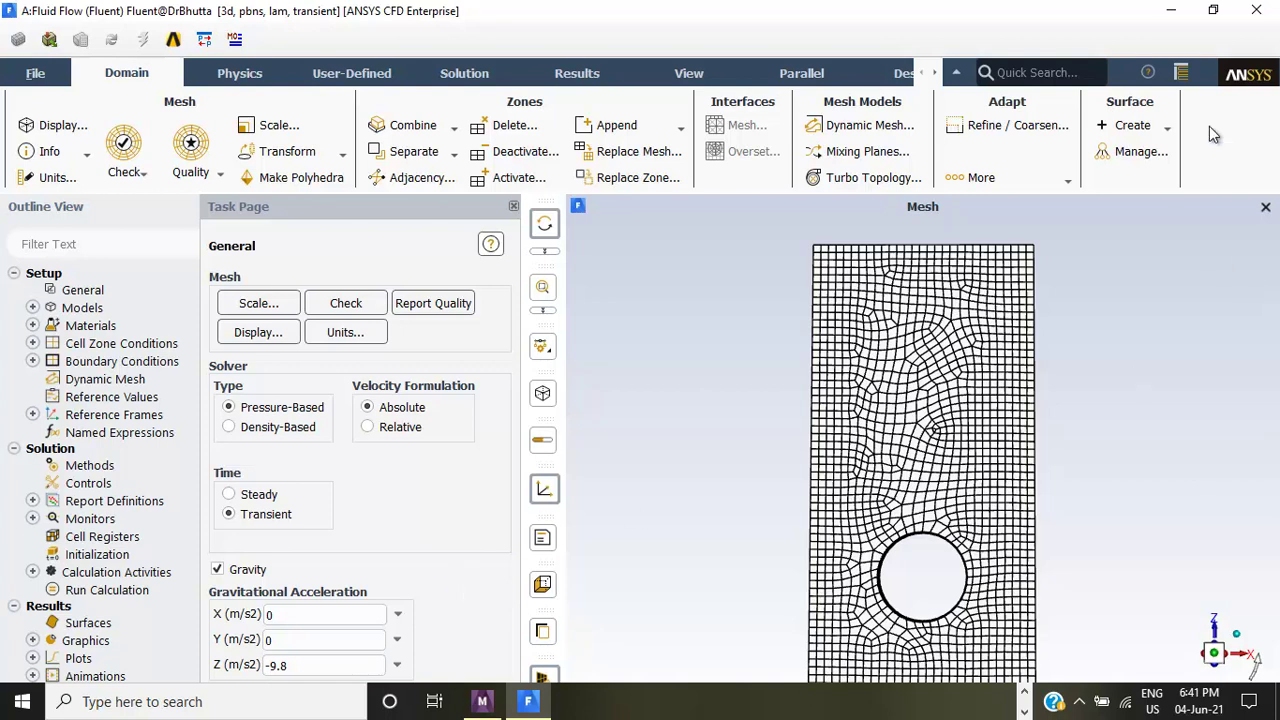
- Maximize the Fluent window to show the console and fit the mesh to the view
{"action": "left_click", "coordinate": [1215, 18]}
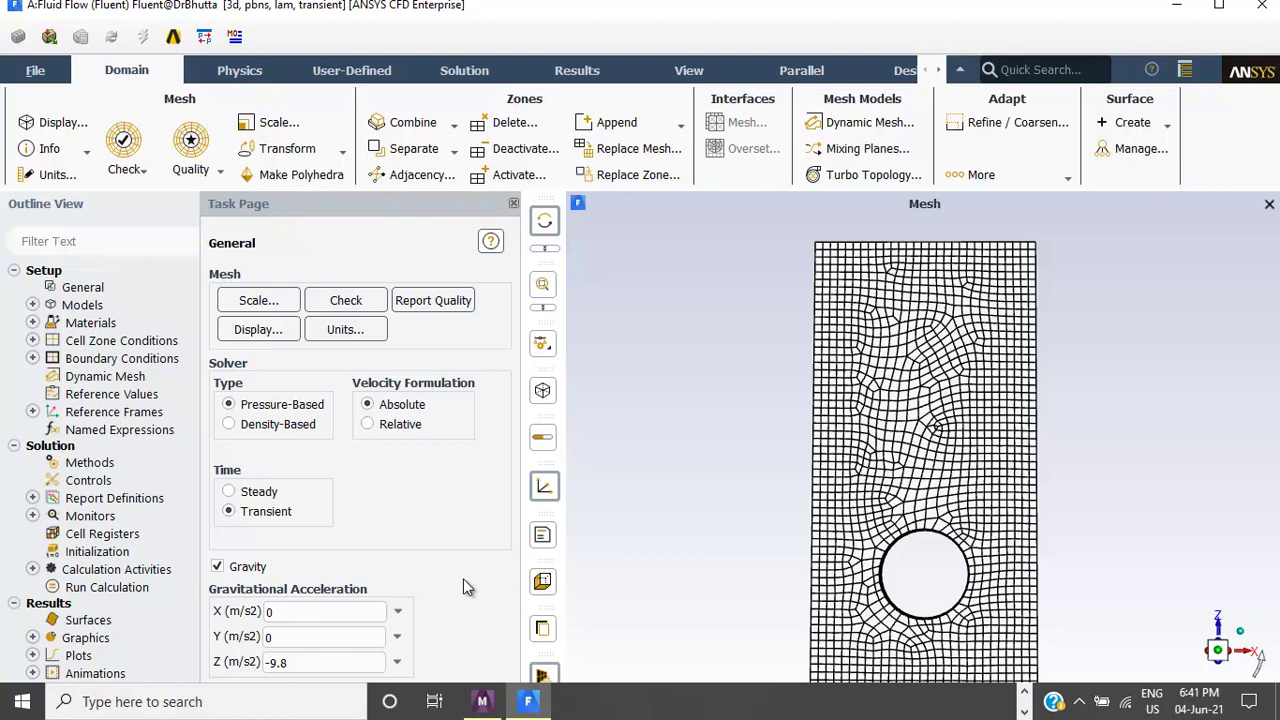
{"action": "left_click", "coordinate": [1228, 8]}
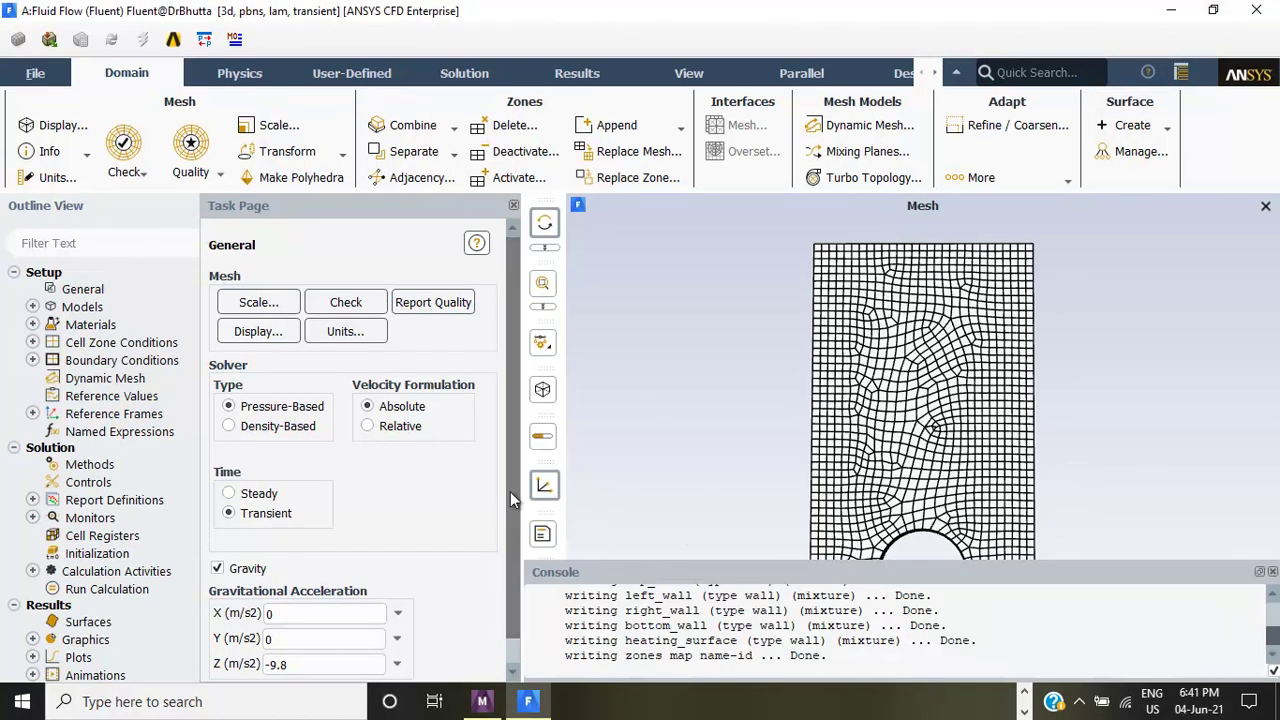
{"action": "scroll", "coordinate": [510, 491], "scroll_direction": "down", "scroll_amount": 1}
{"action": "scroll", "coordinate": [509, 554], "scroll_direction": "up", "scroll_amount": 1}
{"action": "scroll", "coordinate": [512, 557], "scroll_direction": "down", "scroll_amount": 1}
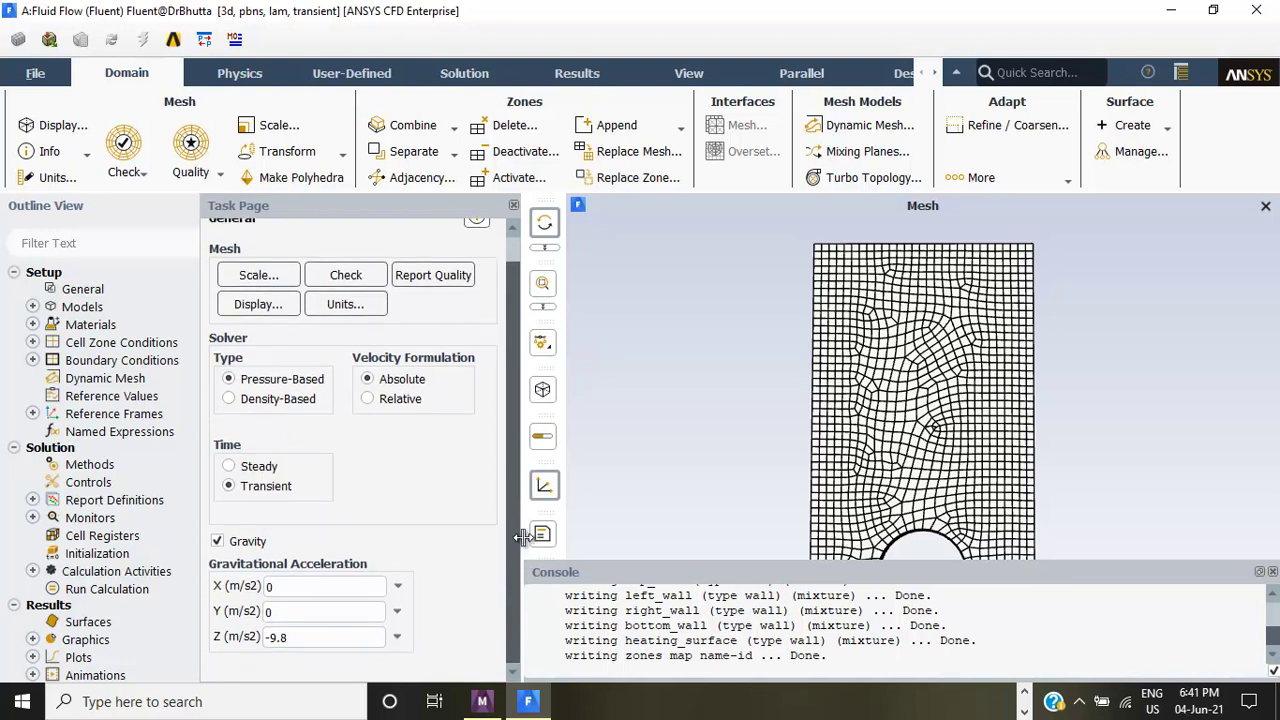
{"action": "scroll", "coordinate": [515, 540], "scroll_direction": "up", "scroll_amount": 1}
{"action": "scroll", "coordinate": [497, 594], "scroll_direction": "down", "scroll_amount": 1}
{"action": "left_click", "coordinate": [543, 287]}
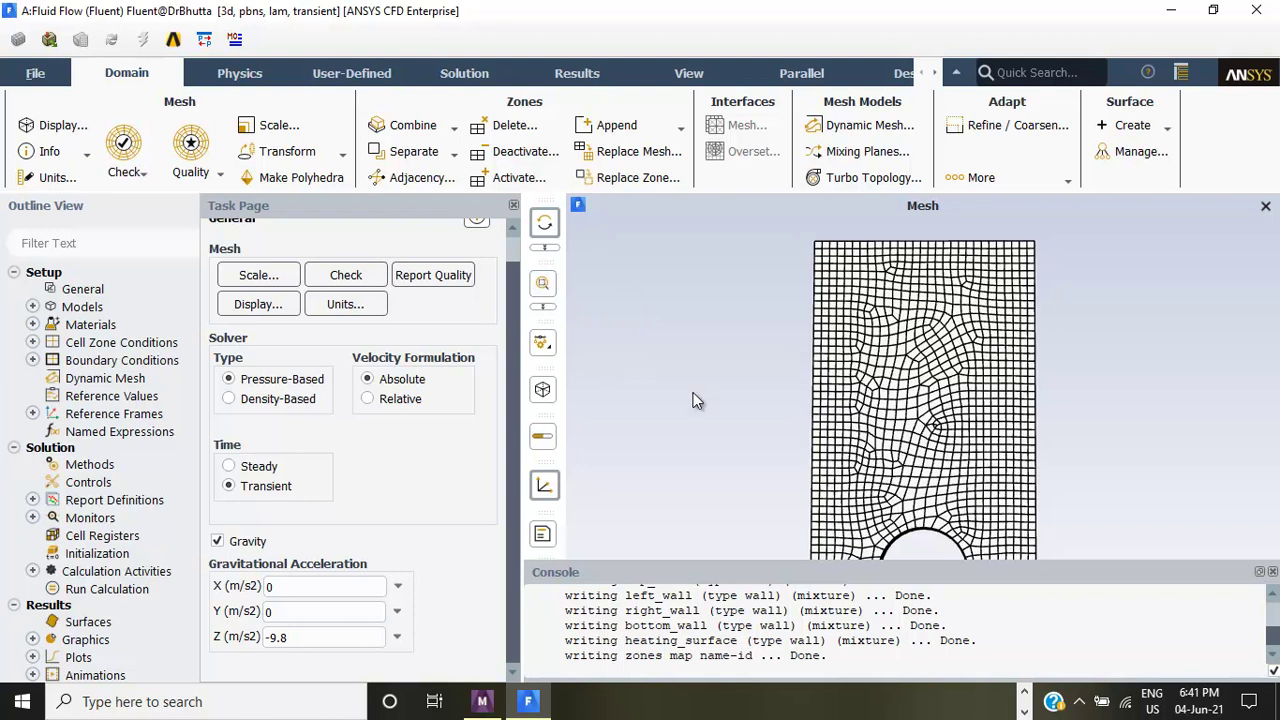
- Turn on the energy equation in the Energy model
{"action": "left_click", "coordinate": [33, 307]}
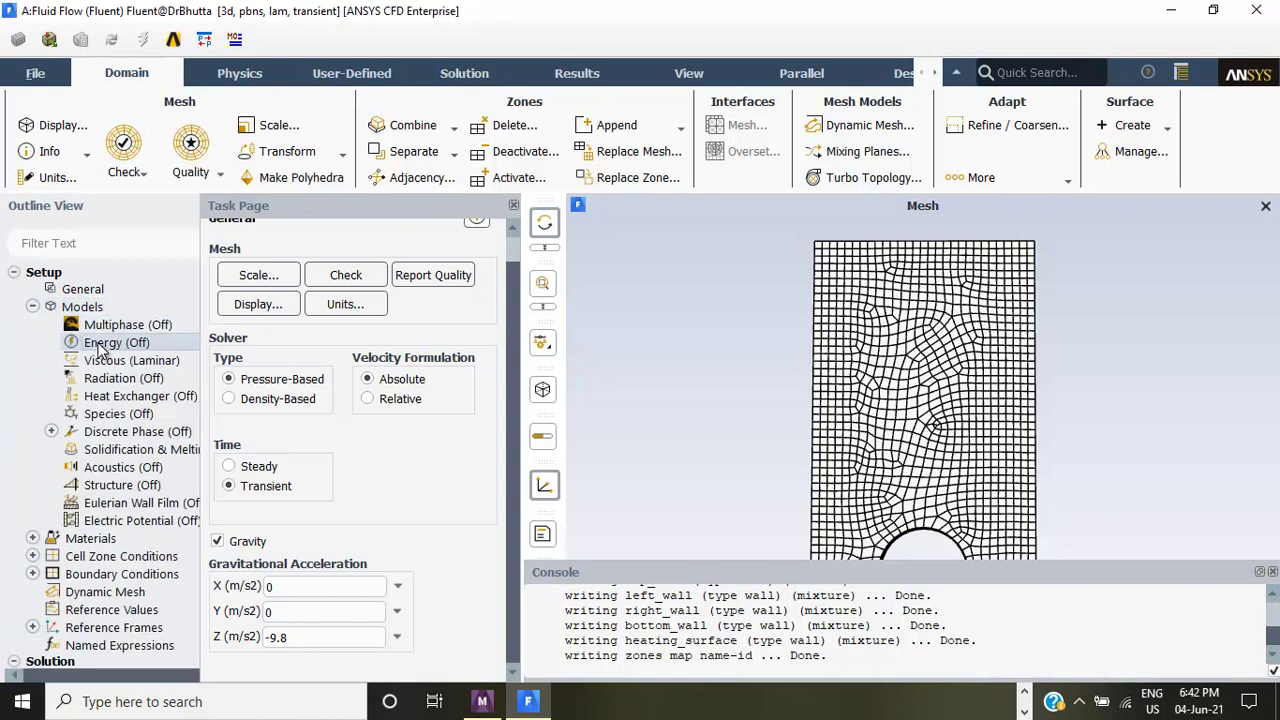
{"action": "double_click", "coordinate": [103, 343]}
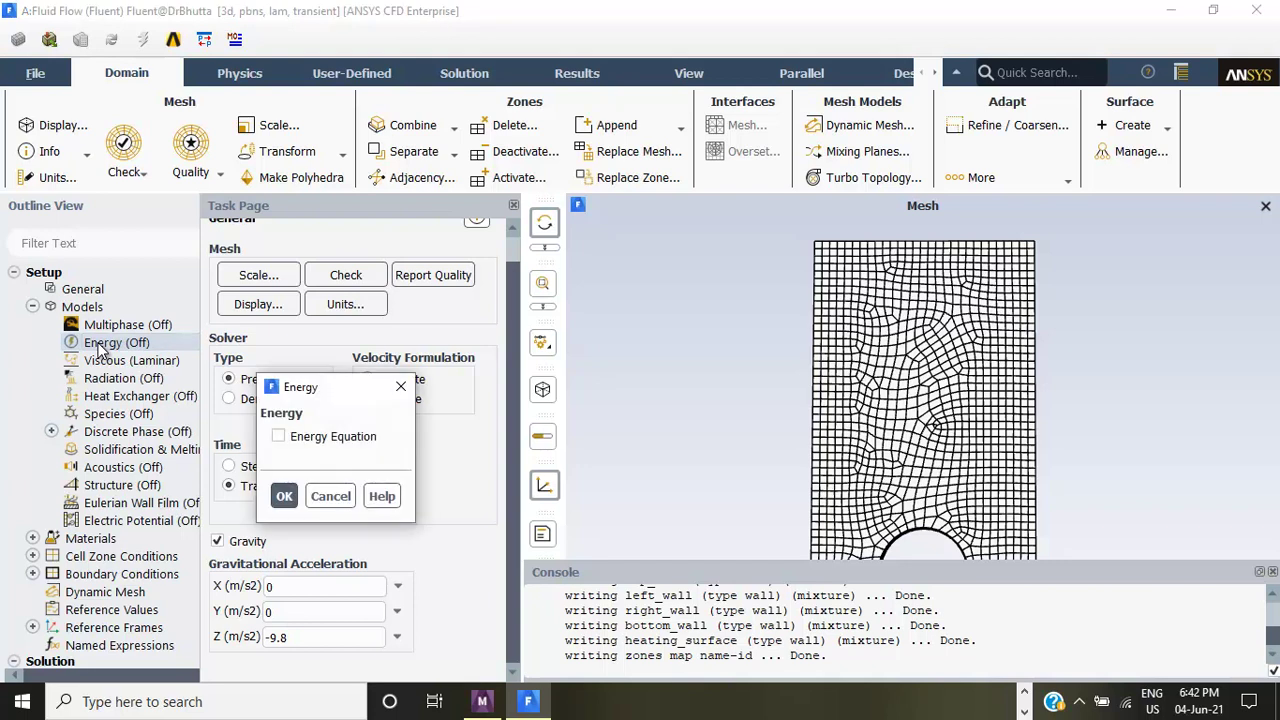
{"action": "left_click", "coordinate": [280, 438]}
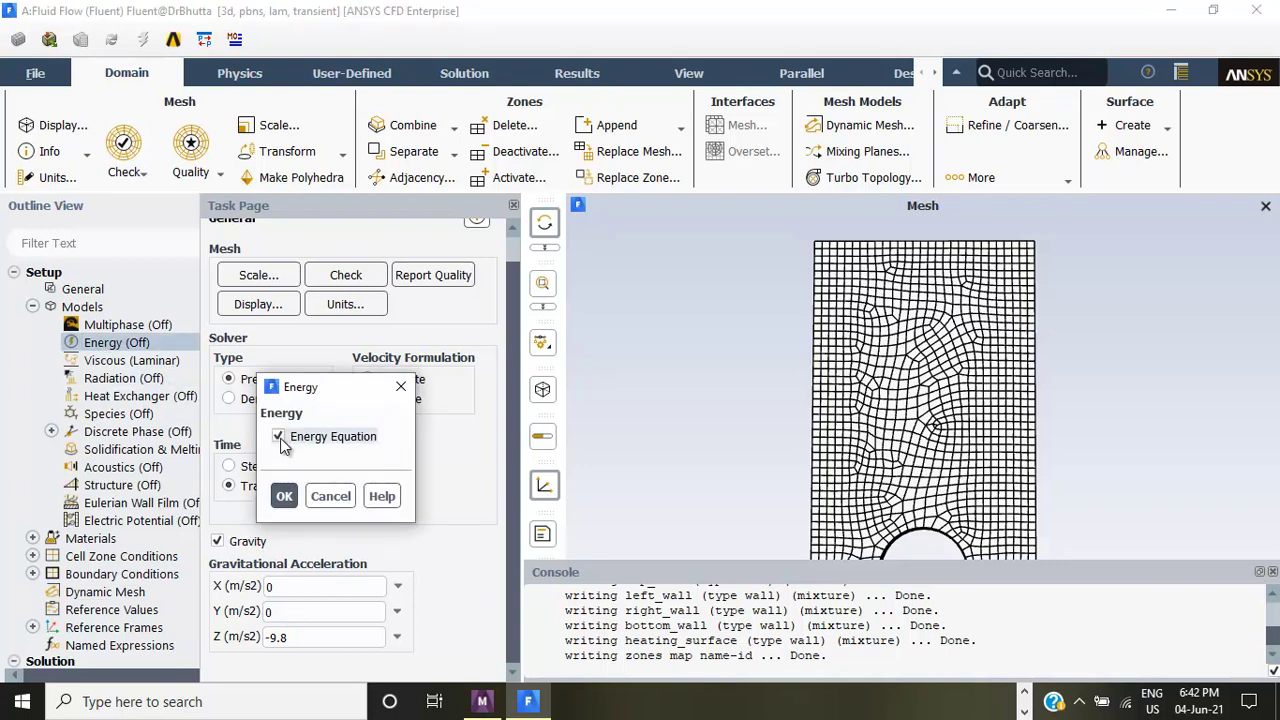
{"action": "left_click", "coordinate": [283, 495]}
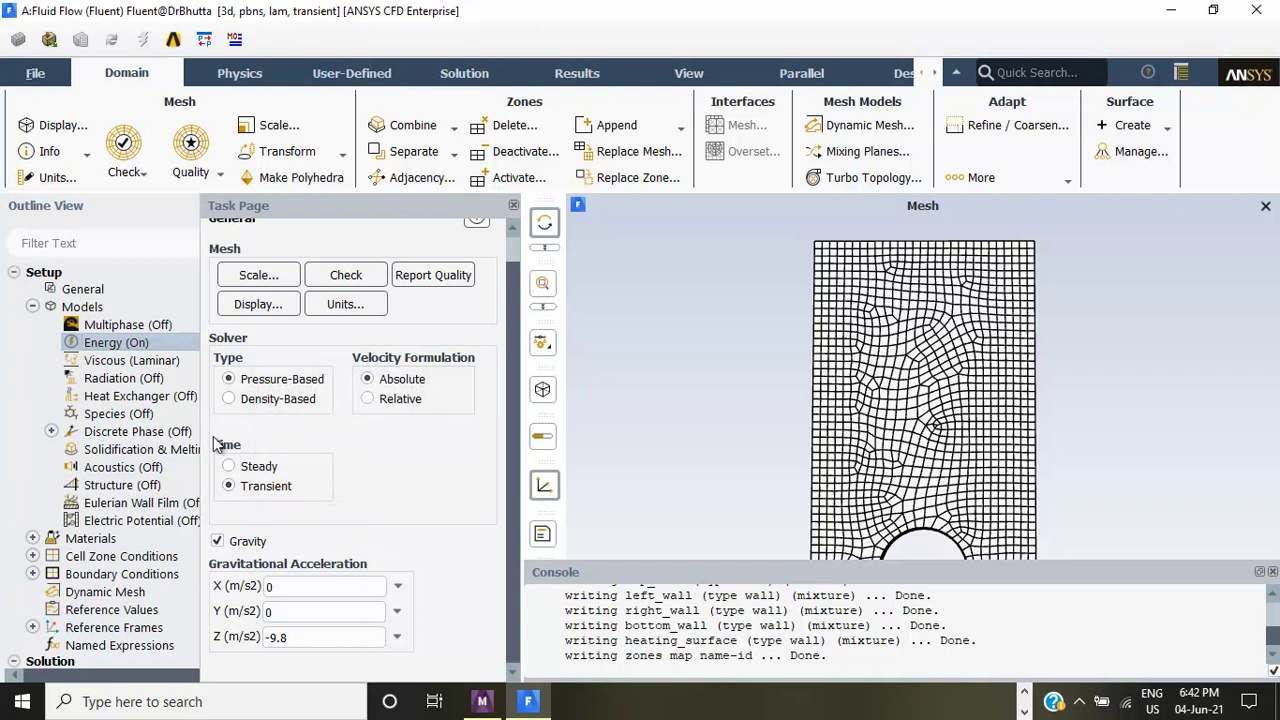
- Change the viscous model from laminar to k-epsilon
{"action": "left_click", "coordinate": [93, 366]}
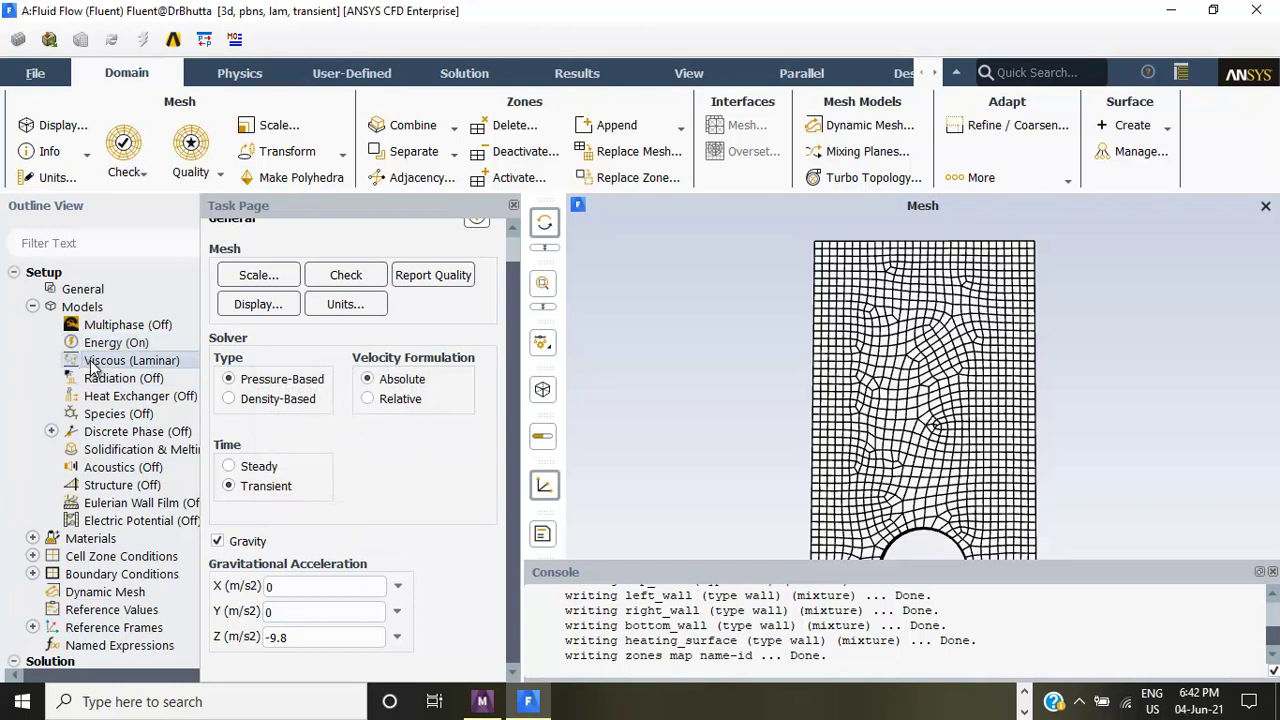
{"action": "double_click", "coordinate": [93, 366]}
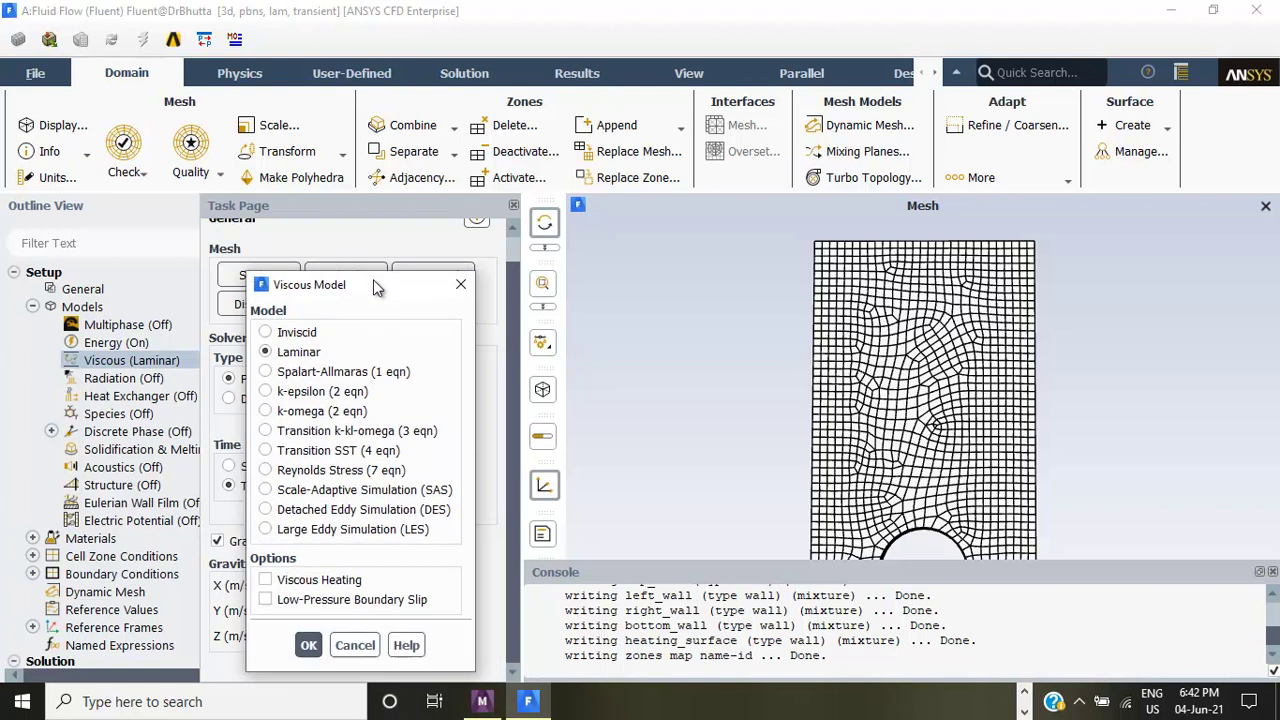
{"action": "left_click_drag", "start_coordinate": [385, 389], "coordinate": [361, 217]}
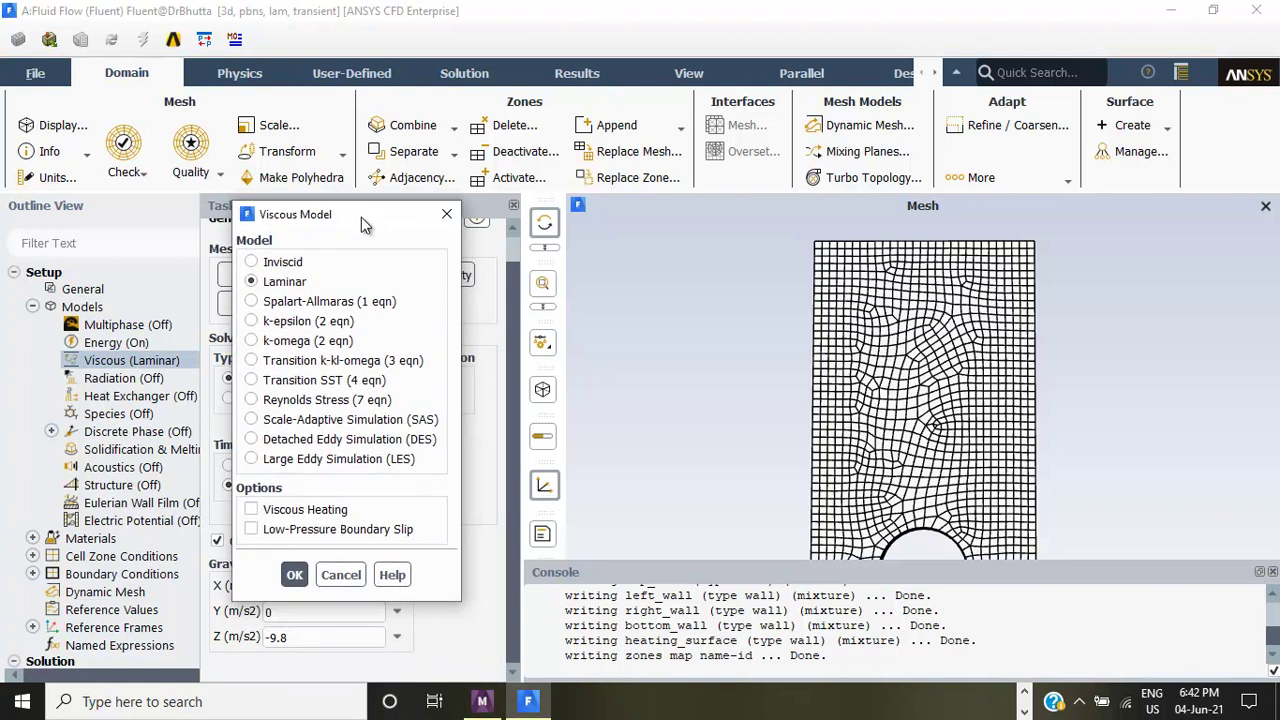
{"action": "left_click", "coordinate": [254, 322]}
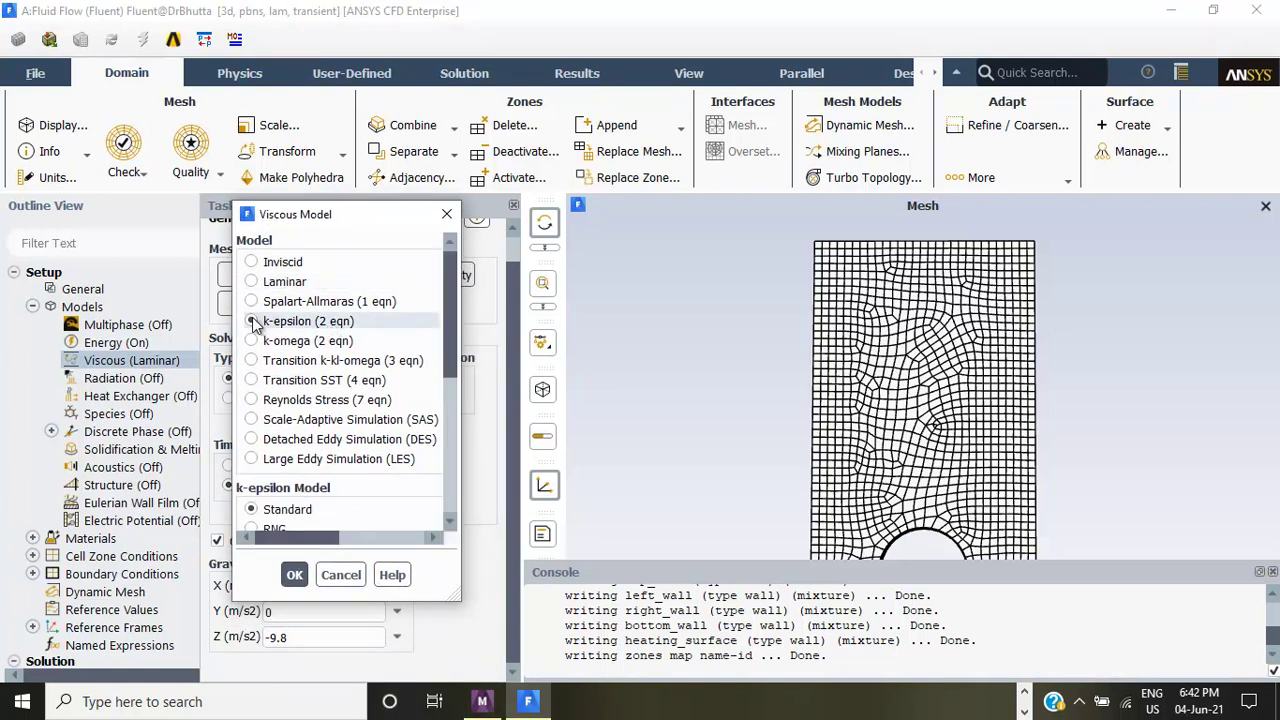
{"action": "mouse_move", "coordinate": [440, 212]}
{"action": "left_mouse_down"}
{"action": "mouse_move", "coordinate": [340, 40]}
{"action": "mouse_move", "coordinate": [413, 29]}
{"action": "left_mouse_up"}
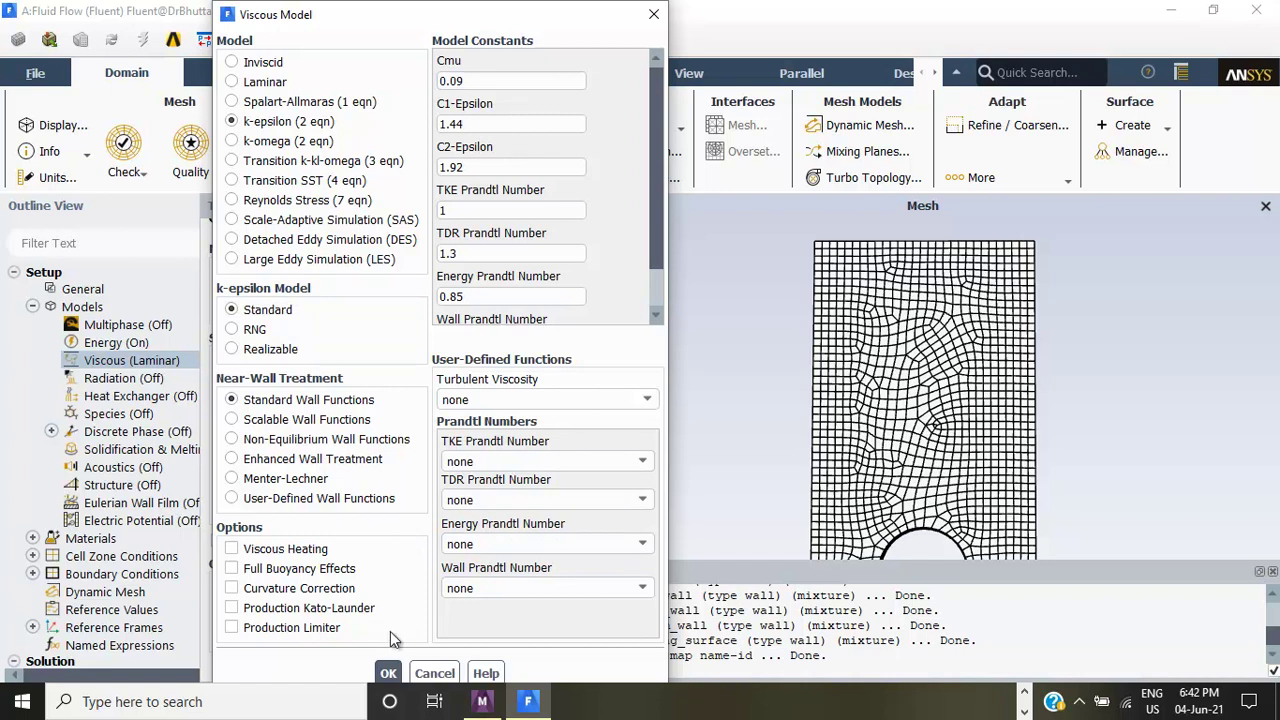
{"action": "left_click", "coordinate": [392, 673]}
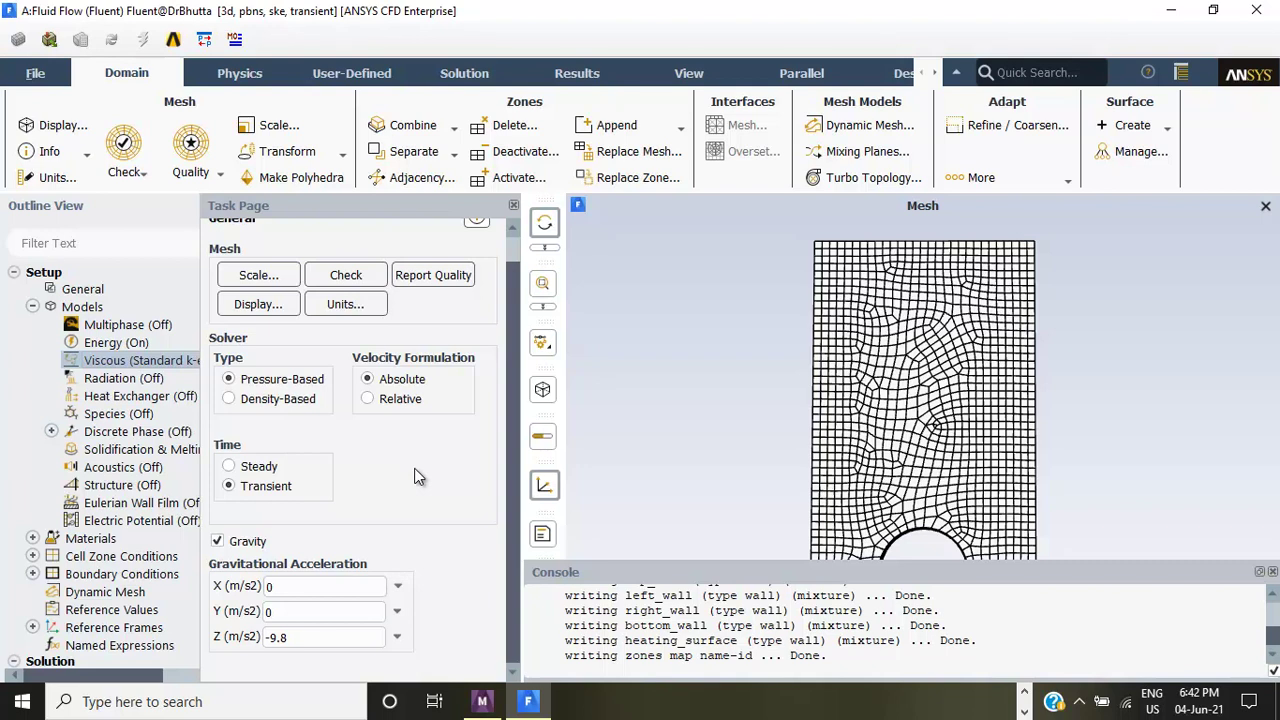
- Review the case's fluid and solid materials, air and aluminum
{"action": "left_click", "coordinate": [32, 538]}
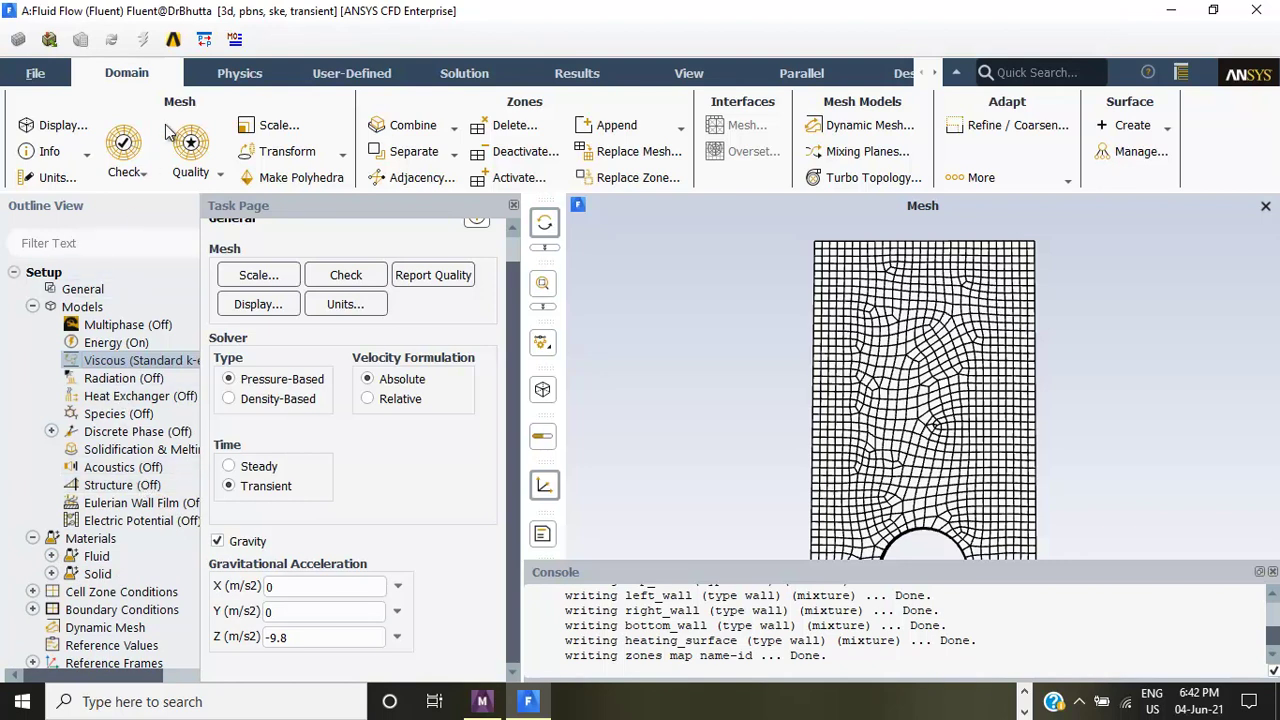
{"action": "left_click", "coordinate": [240, 75]}
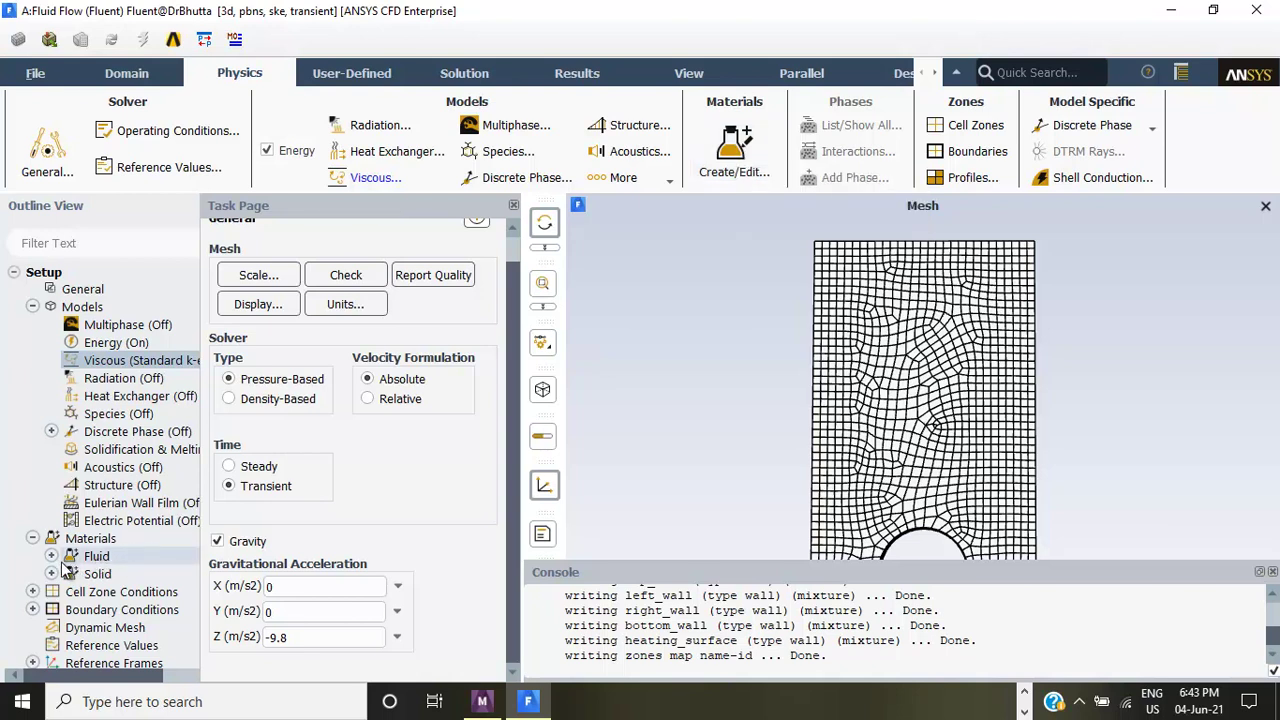
{"action": "left_click", "coordinate": [53, 558]}
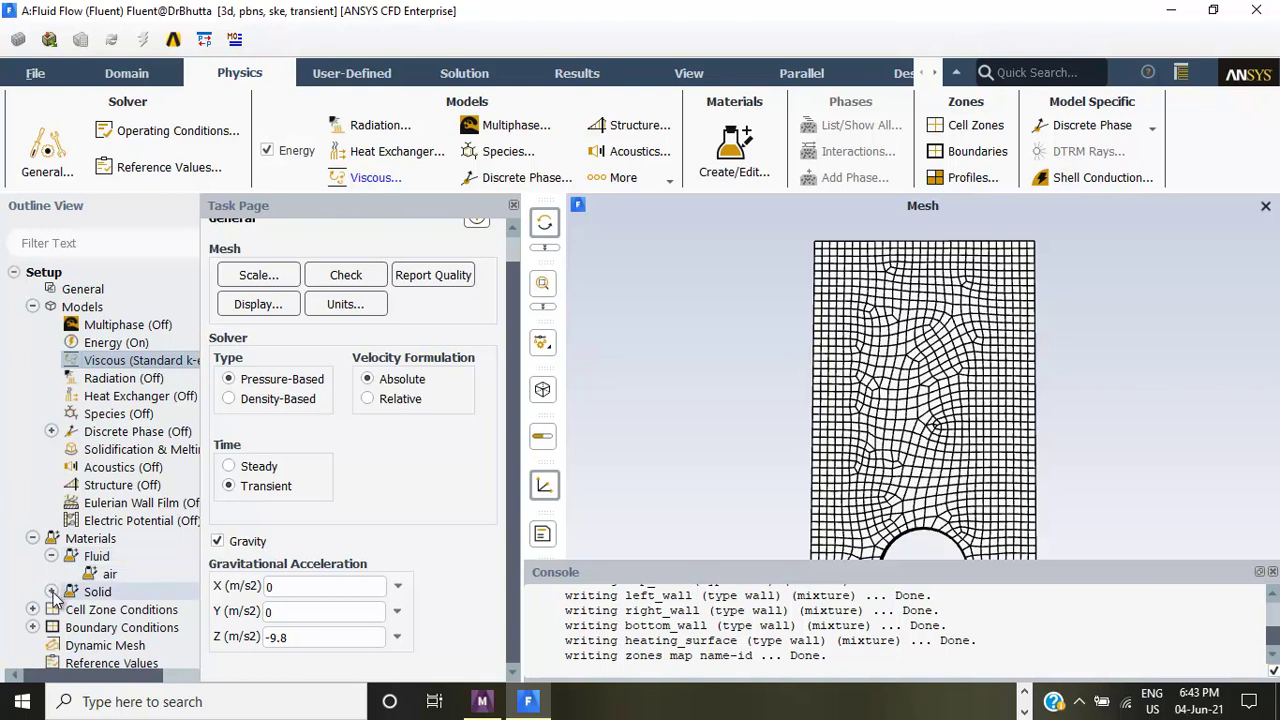
{"action": "left_click", "coordinate": [51, 591]}
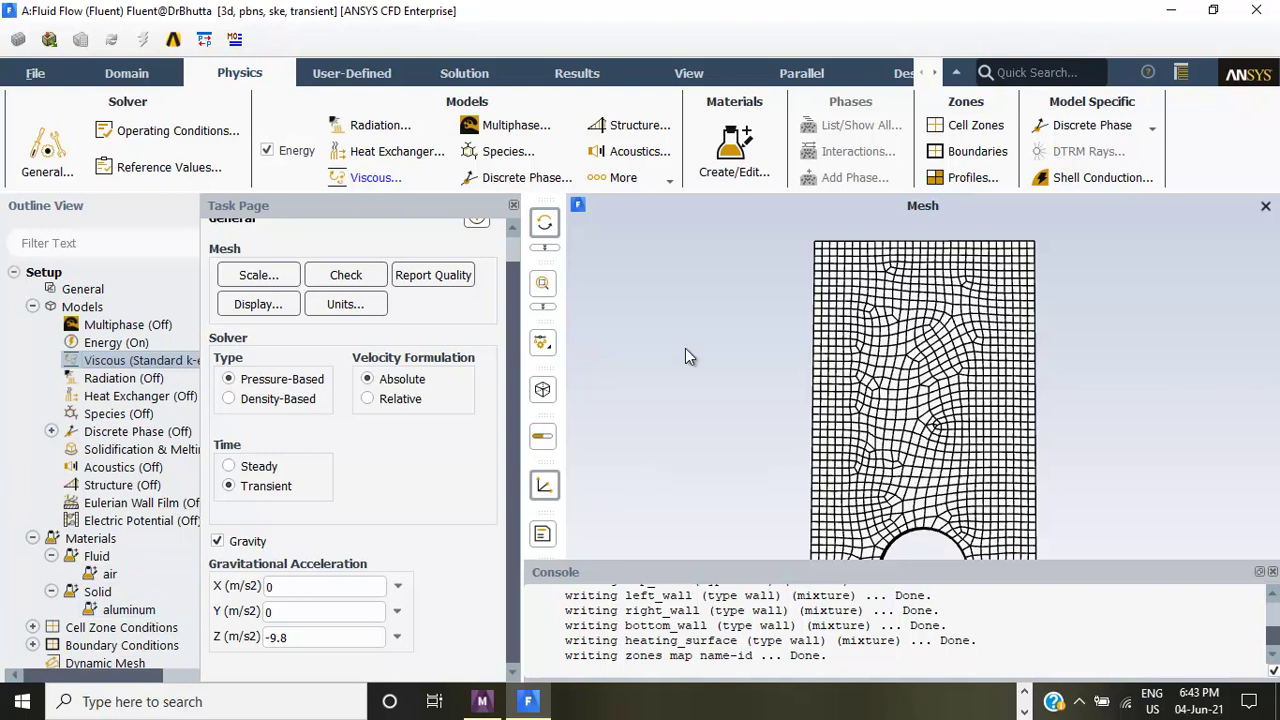
- Set air density to incompressible-ideal-gas, apply the change, and close the materials editor
{"action": "left_click", "coordinate": [733, 152]}
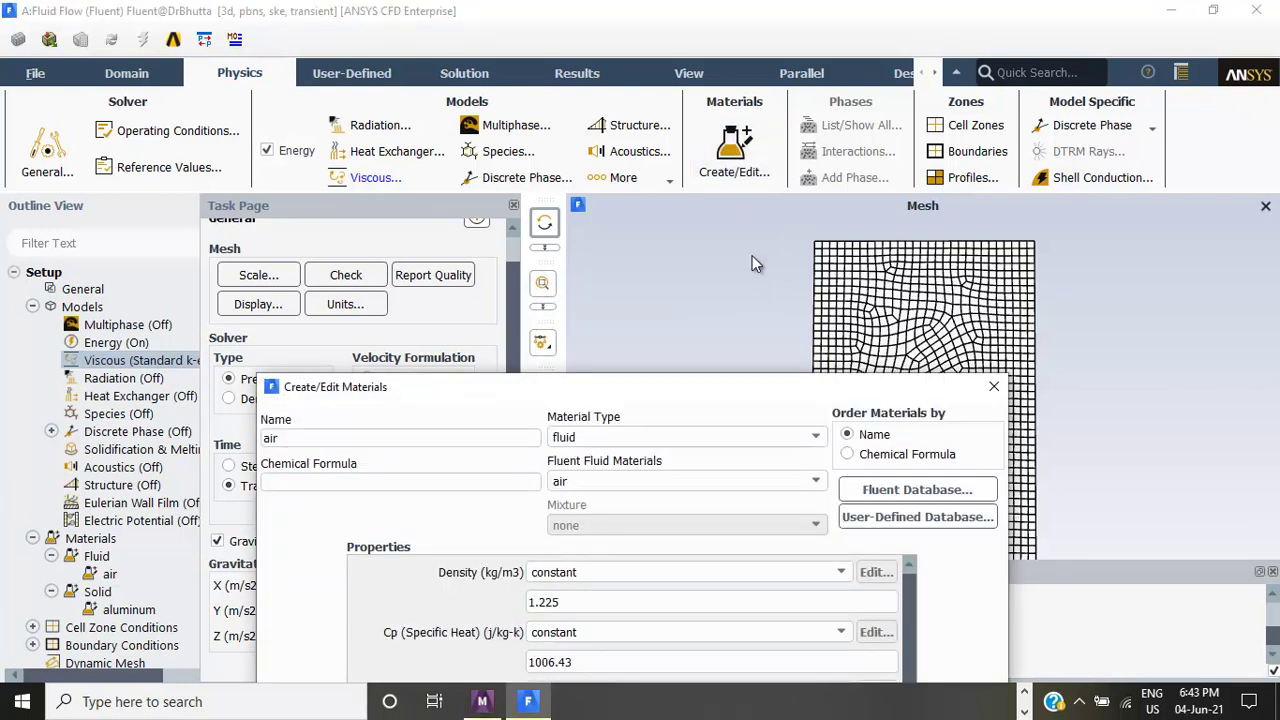
{"action": "left_click_drag", "start_coordinate": [628, 386], "coordinate": [630, 139]}
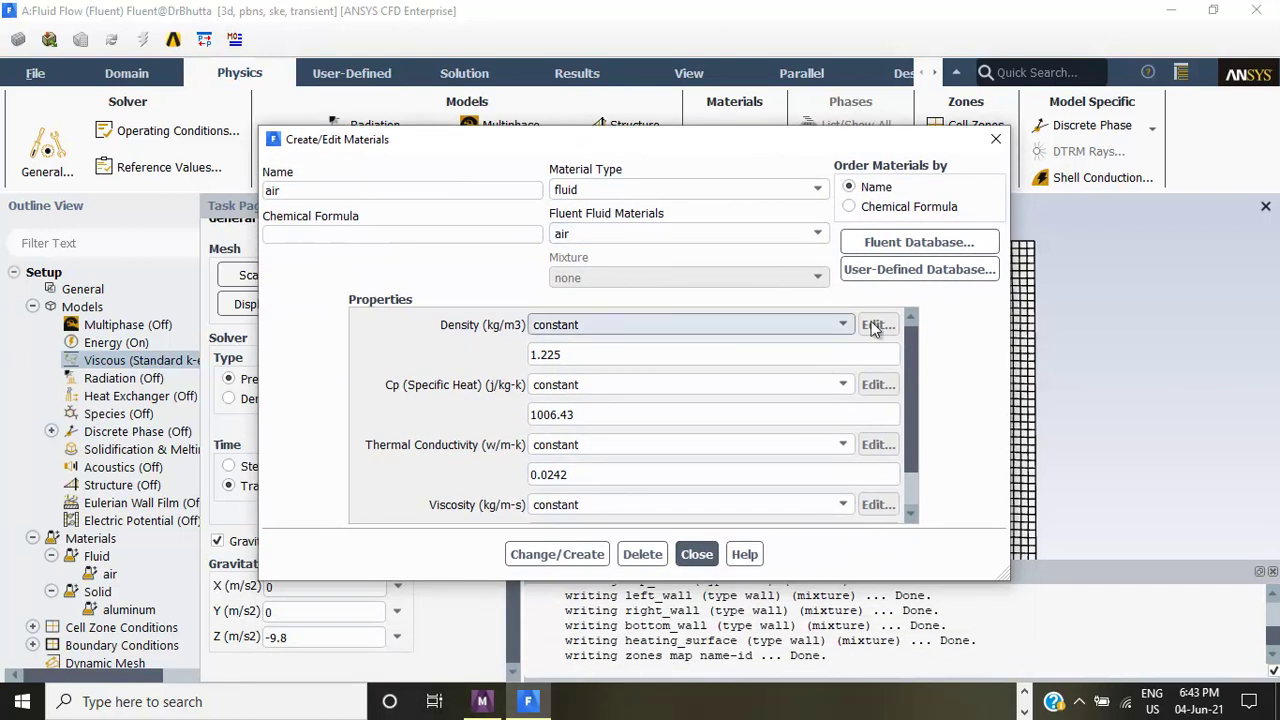
{"action": "left_click", "coordinate": [842, 331]}
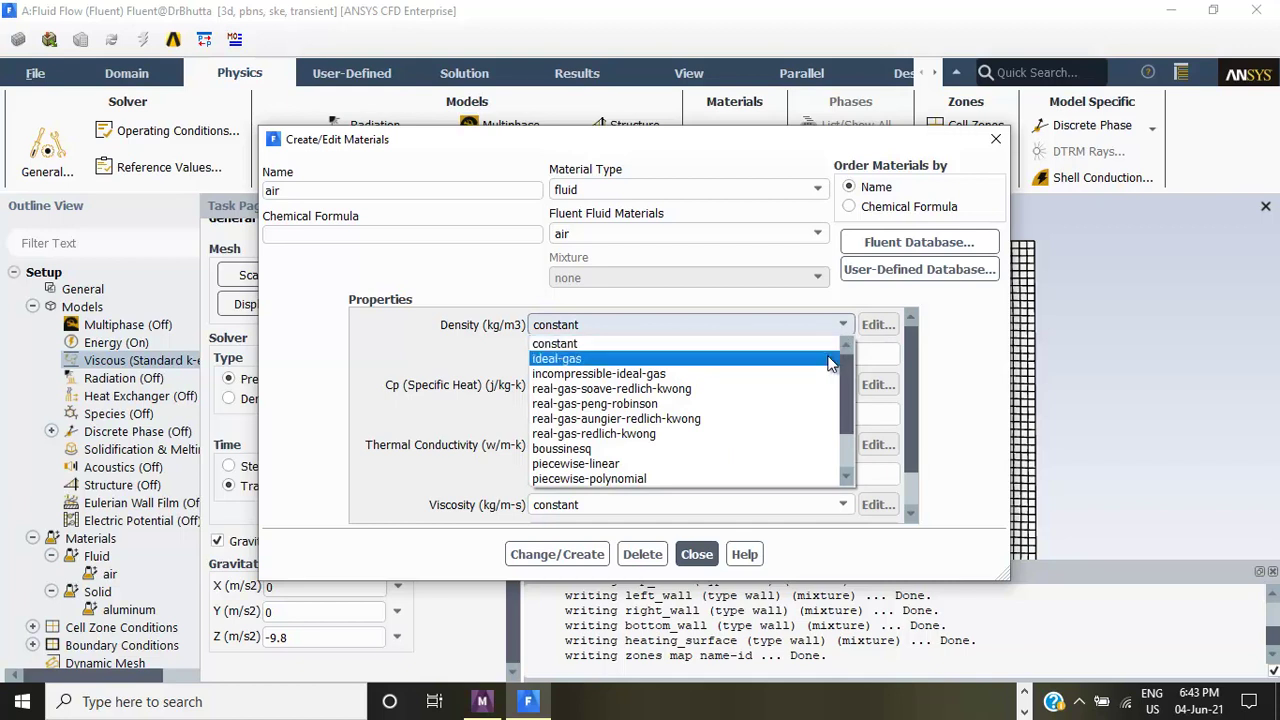
{"action": "left_click", "coordinate": [798, 374]}
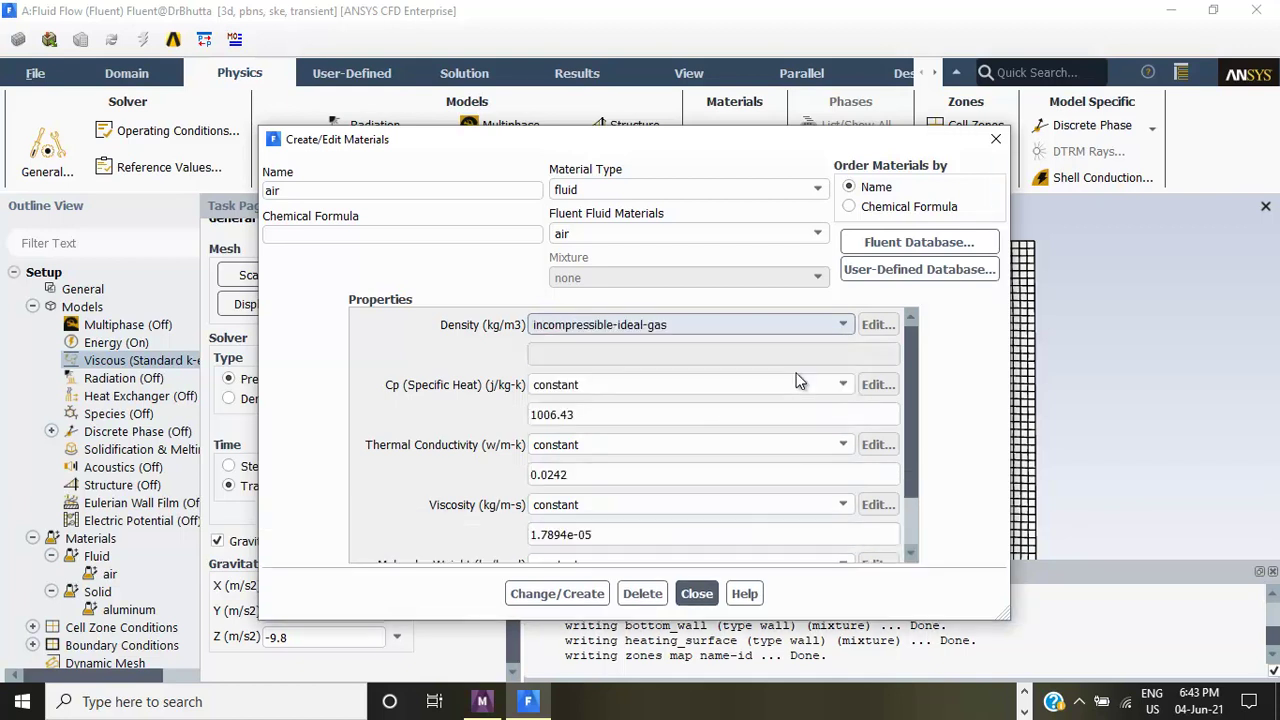
{"action": "left_click", "coordinate": [557, 593]}
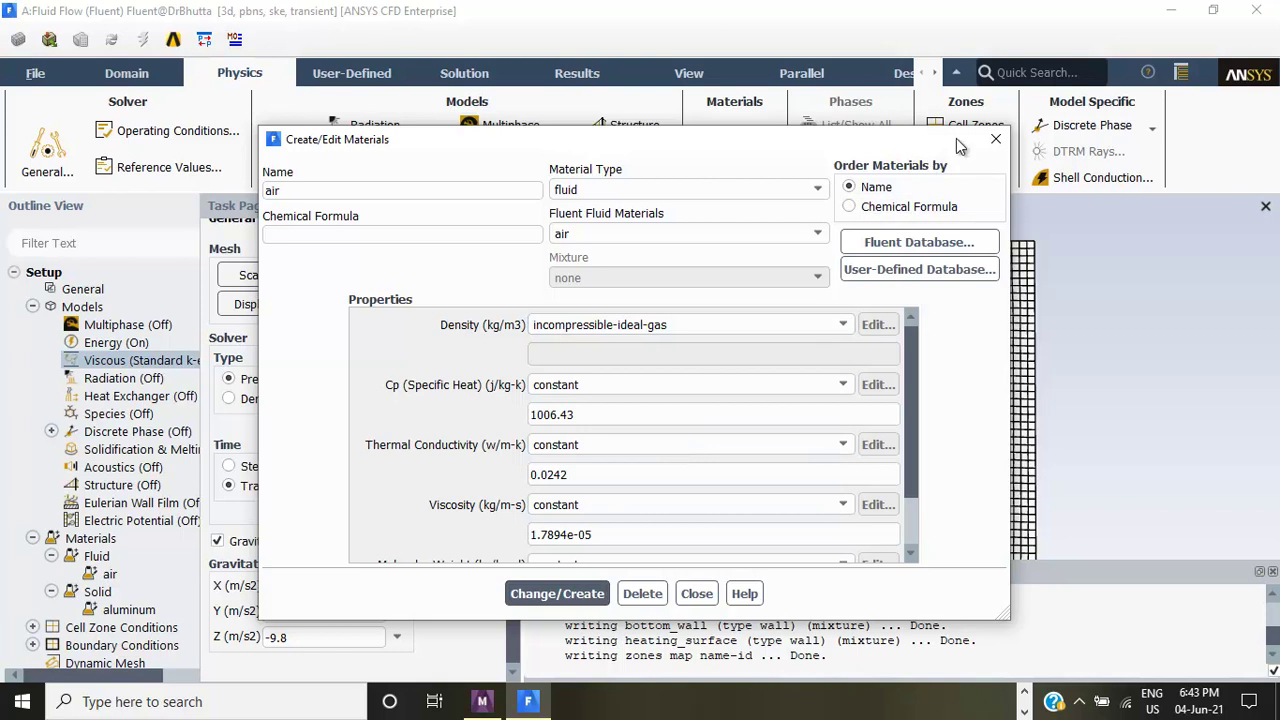
{"action": "left_click", "coordinate": [990, 143]}
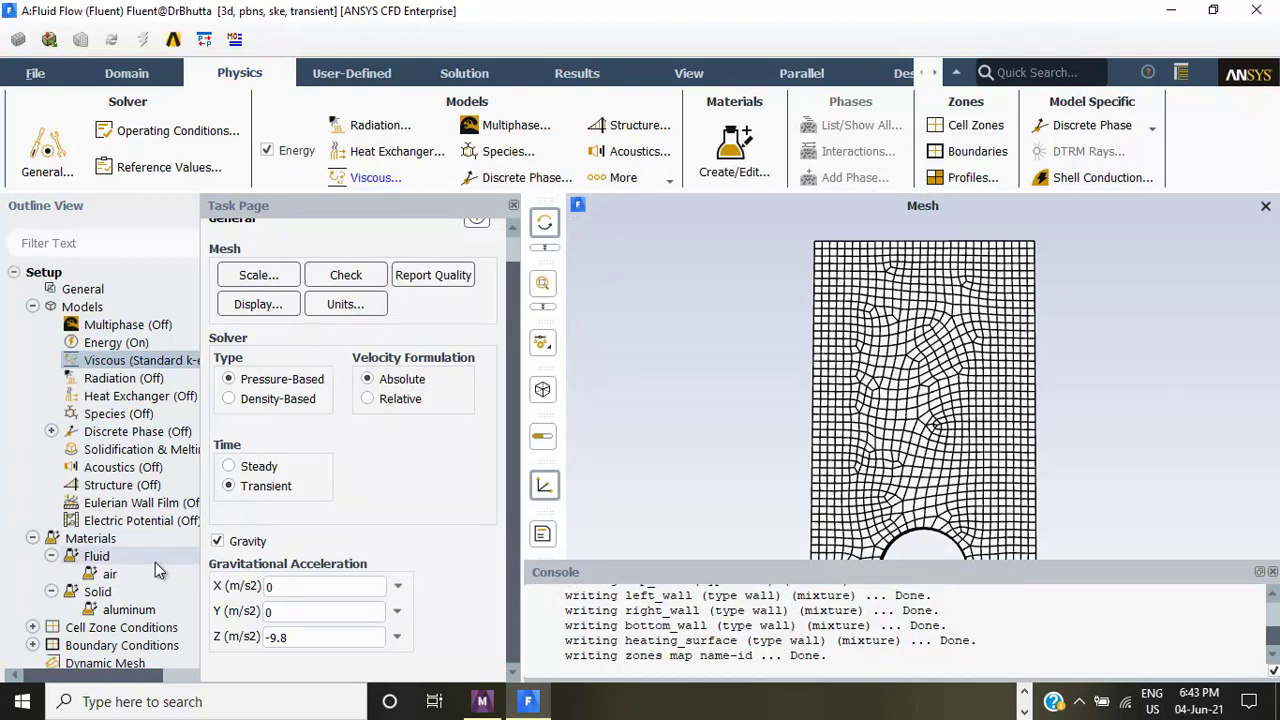
{"action": "scroll", "coordinate": [123, 580], "scroll_direction": "down", "scroll_amount": 2}
{"action": "scroll", "coordinate": [123, 580], "scroll_direction": "down", "scroll_amount": 1}
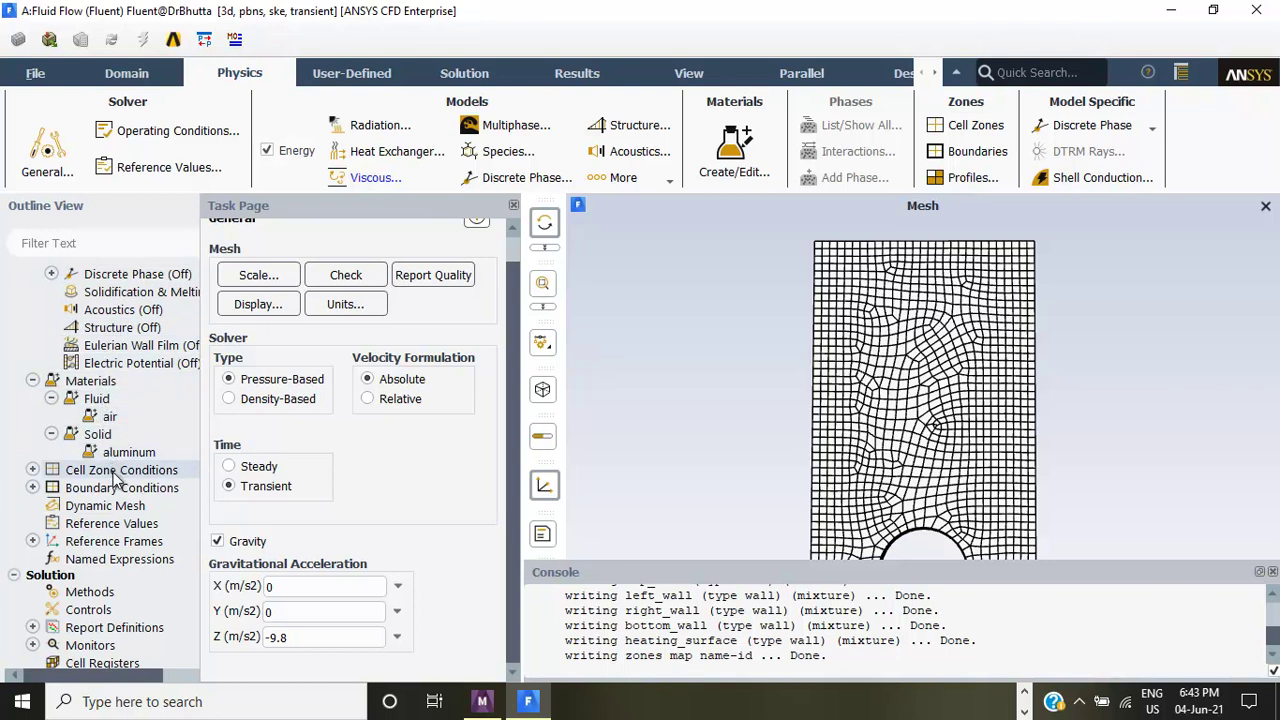
- Expand Cell Zone Conditions > Fluid and select the fff_solid1 zone, whose material is air
{"action": "left_click", "coordinate": [32, 470]}
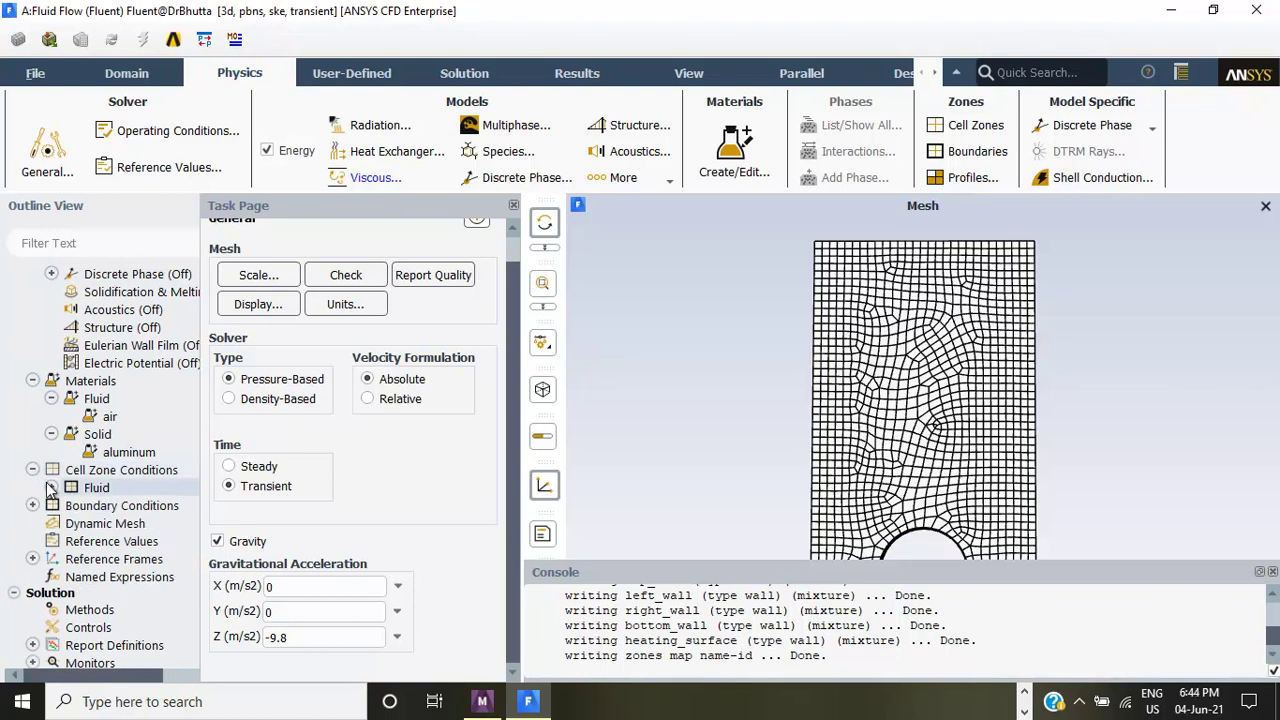
{"action": "left_click", "coordinate": [51, 487]}
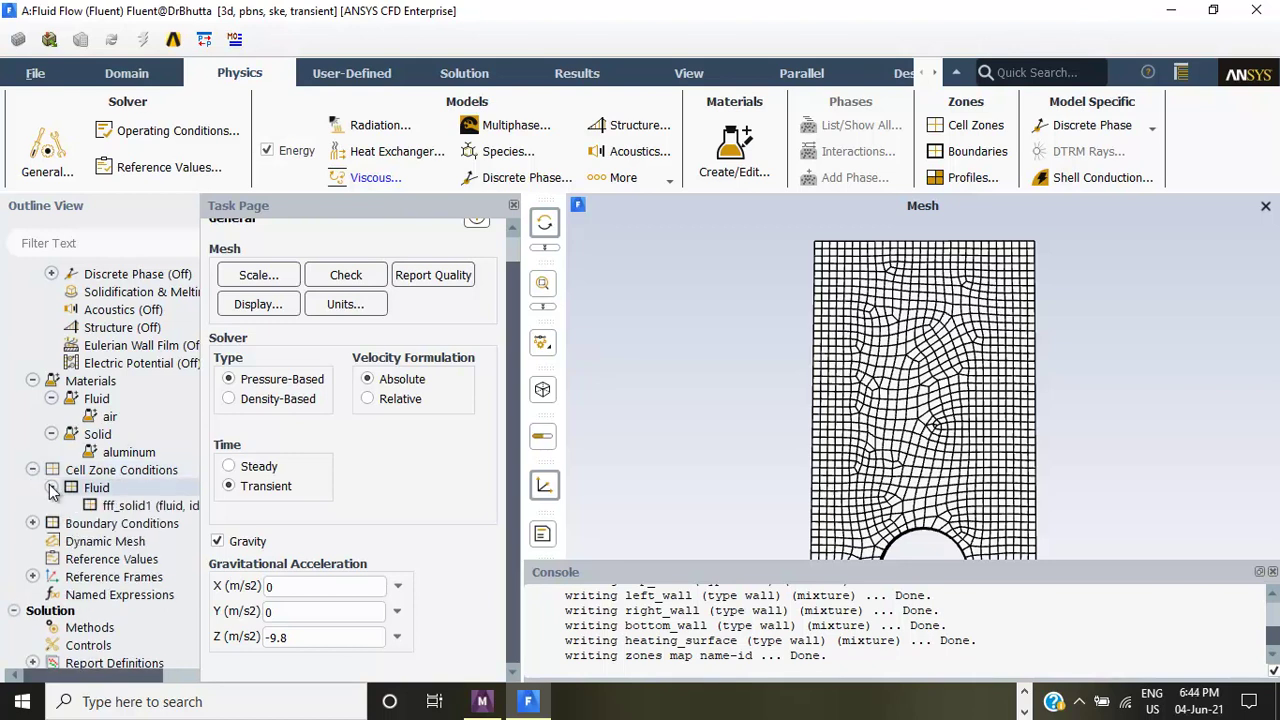
{"action": "left_click", "coordinate": [104, 506]}
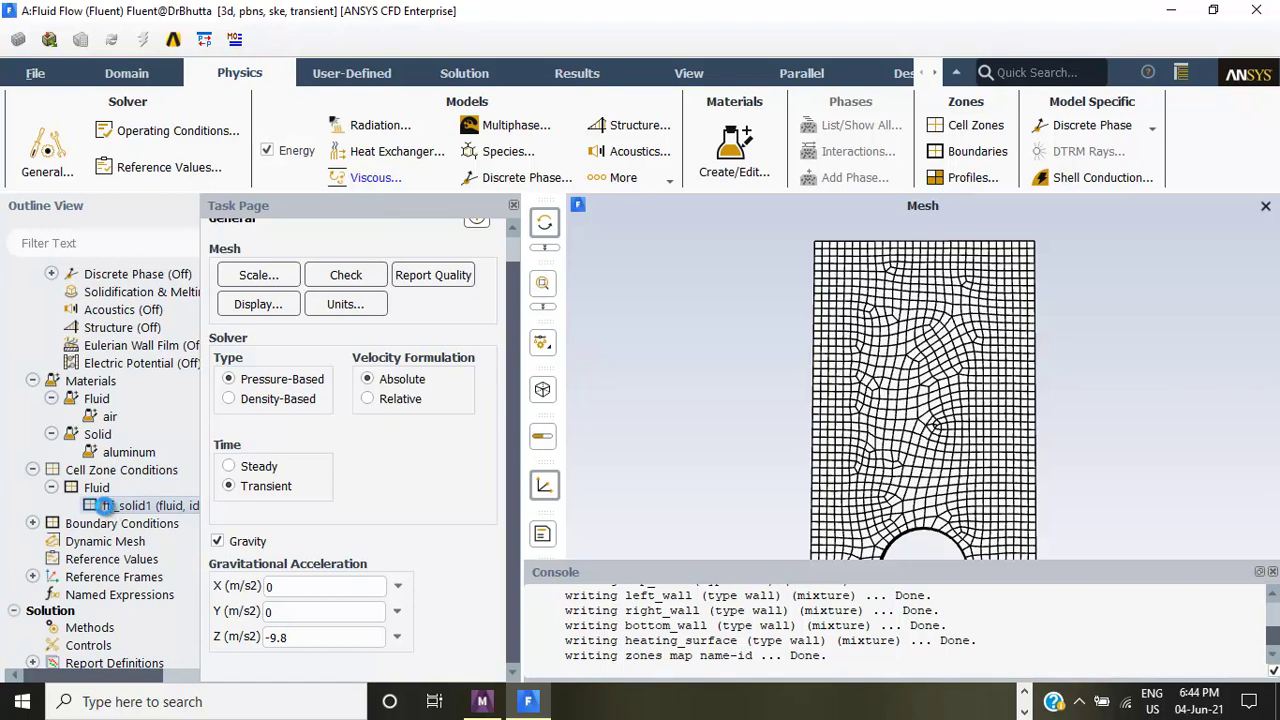
{"action": "double_click", "coordinate": [104, 506]}
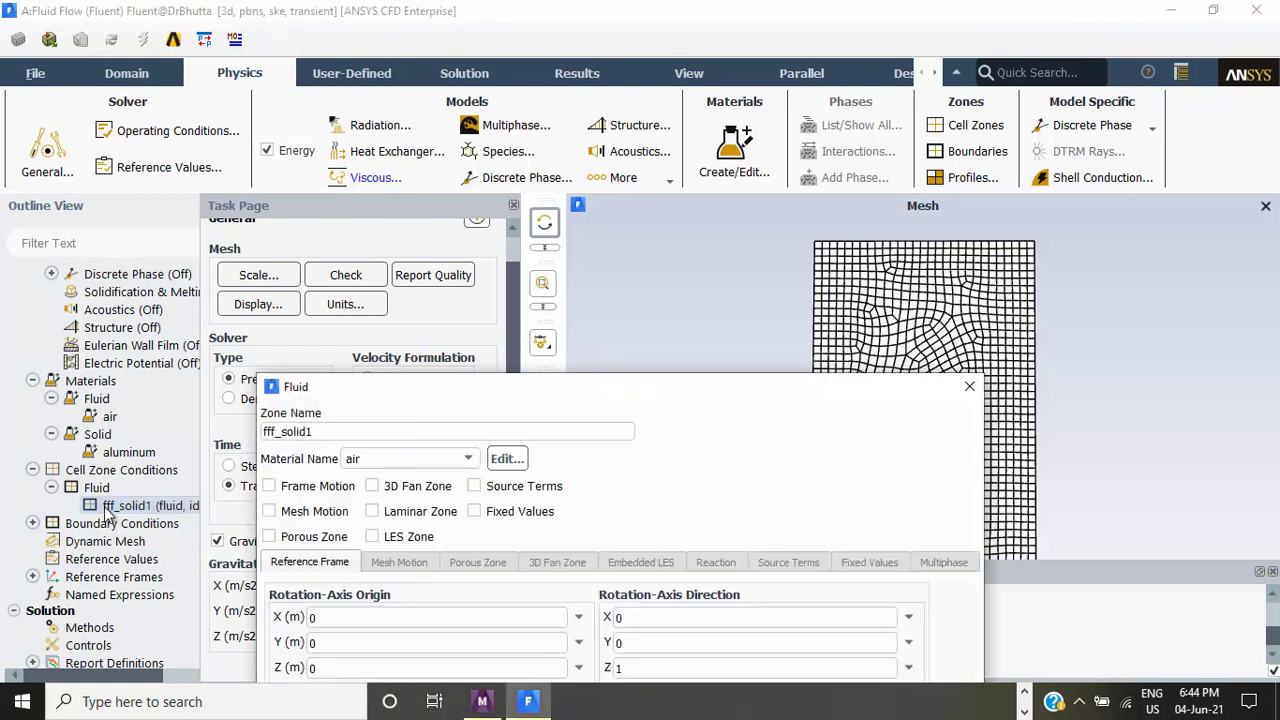
{"action": "left_click_drag", "start_coordinate": [634, 393], "coordinate": [649, 207]}
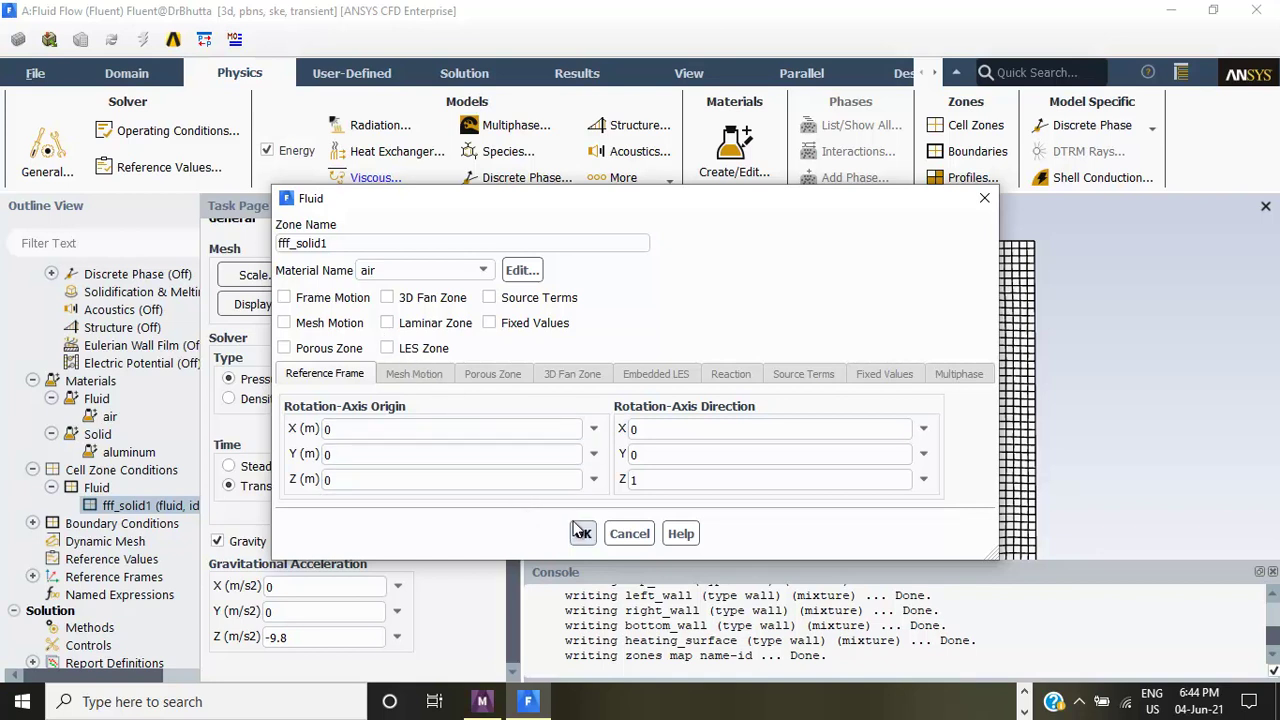
{"action": "mouse_move", "coordinate": [765, 480]}
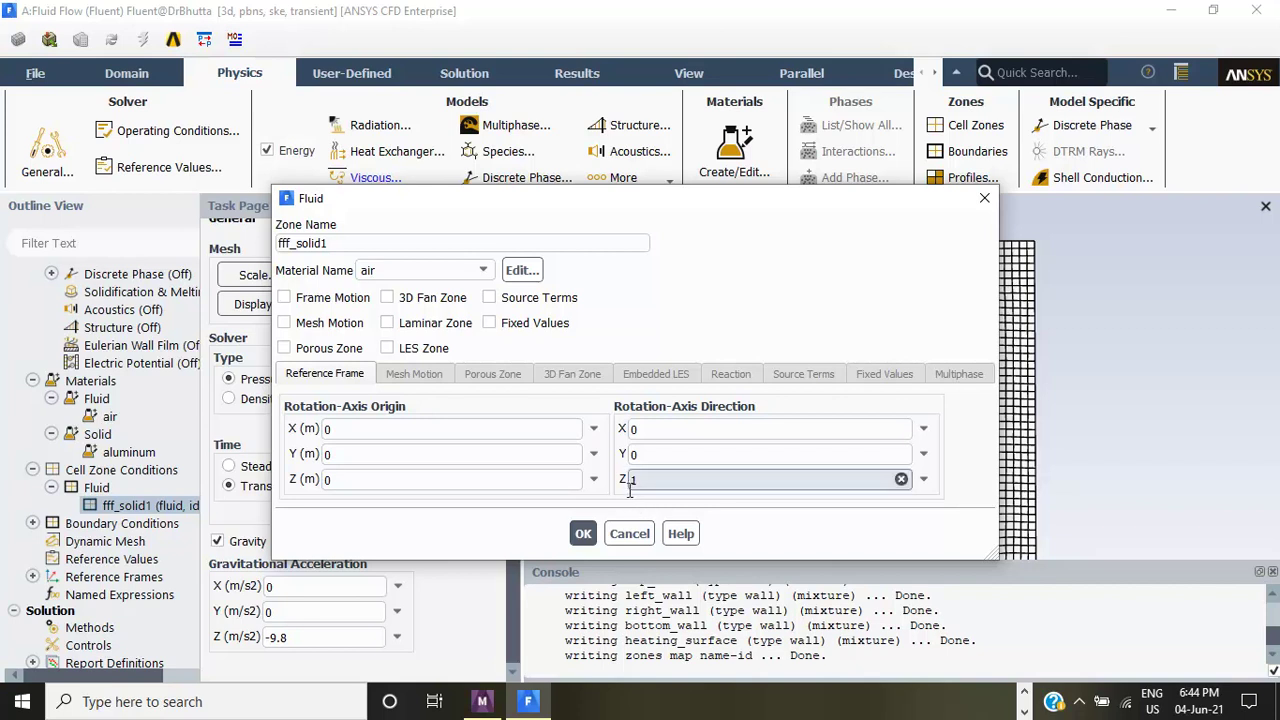
{"action": "left_click", "coordinate": [585, 534]}
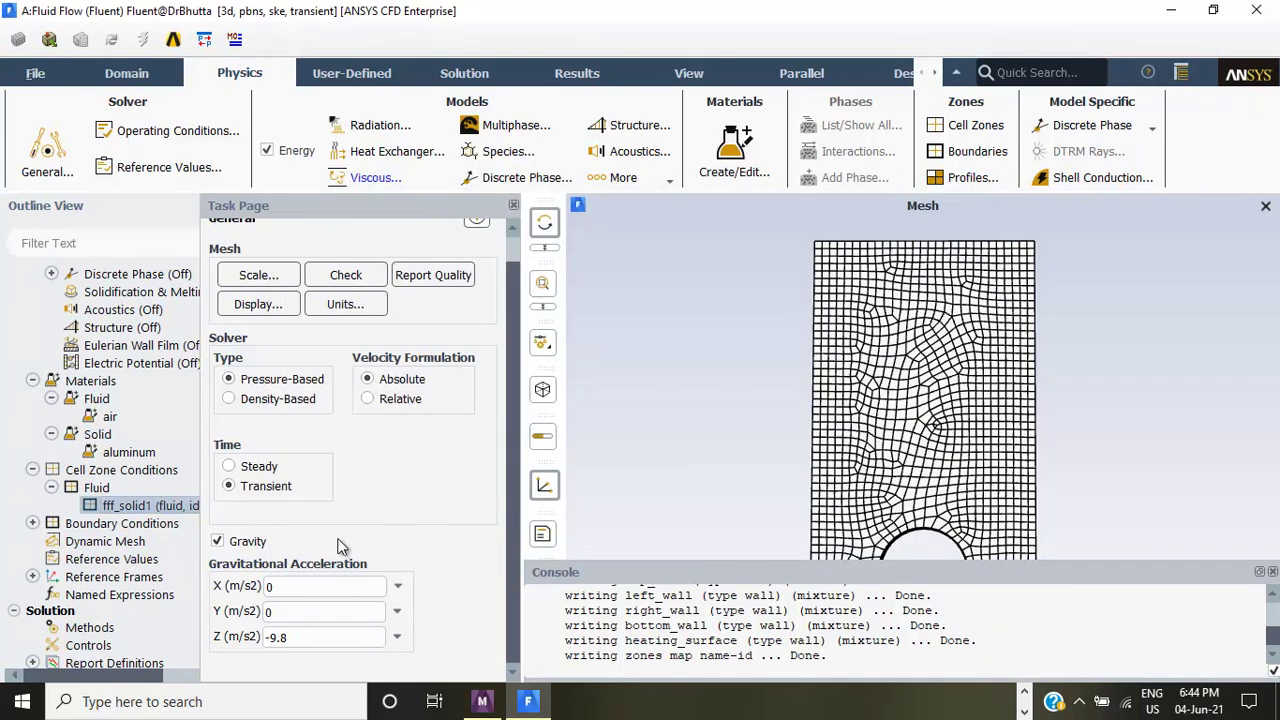
- Open the interior-fff_solid1 internal boundary settings and accept them unchanged
{"action": "left_click", "coordinate": [32, 524]}
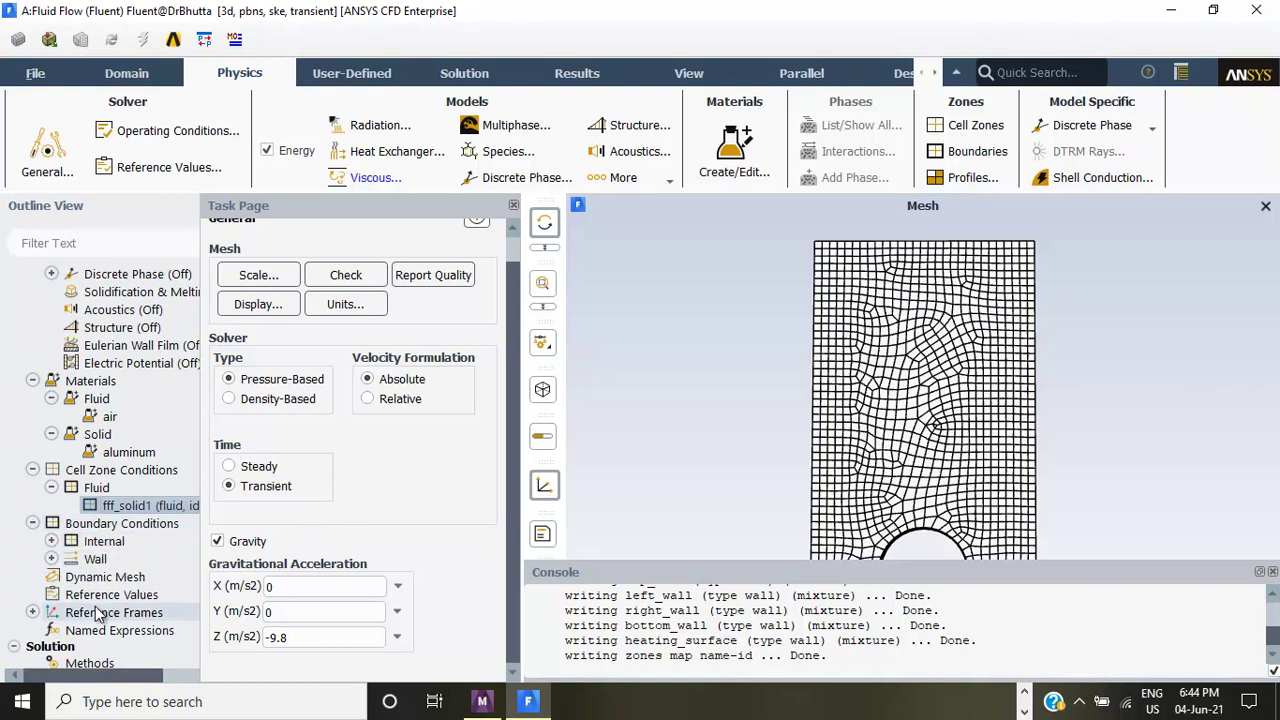
{"action": "left_click", "coordinate": [52, 541]}
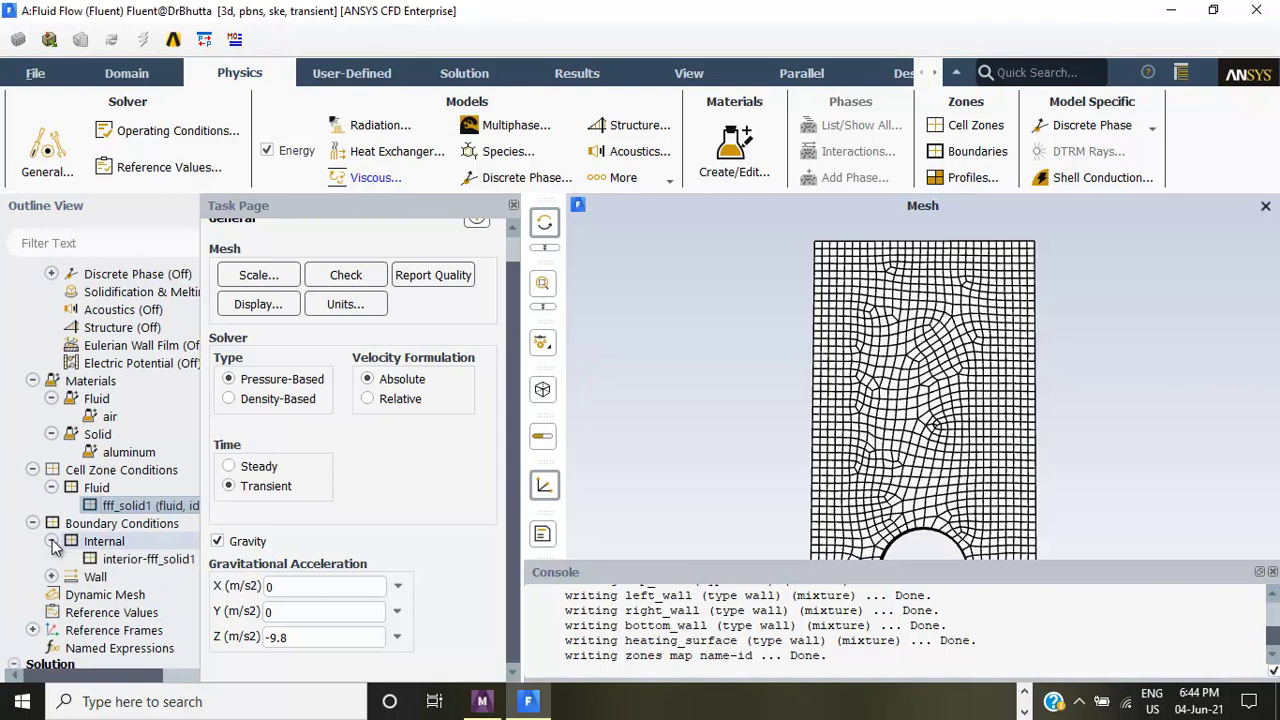
{"action": "left_click", "coordinate": [143, 560]}
{"action": "double_click", "coordinate": [143, 560]}
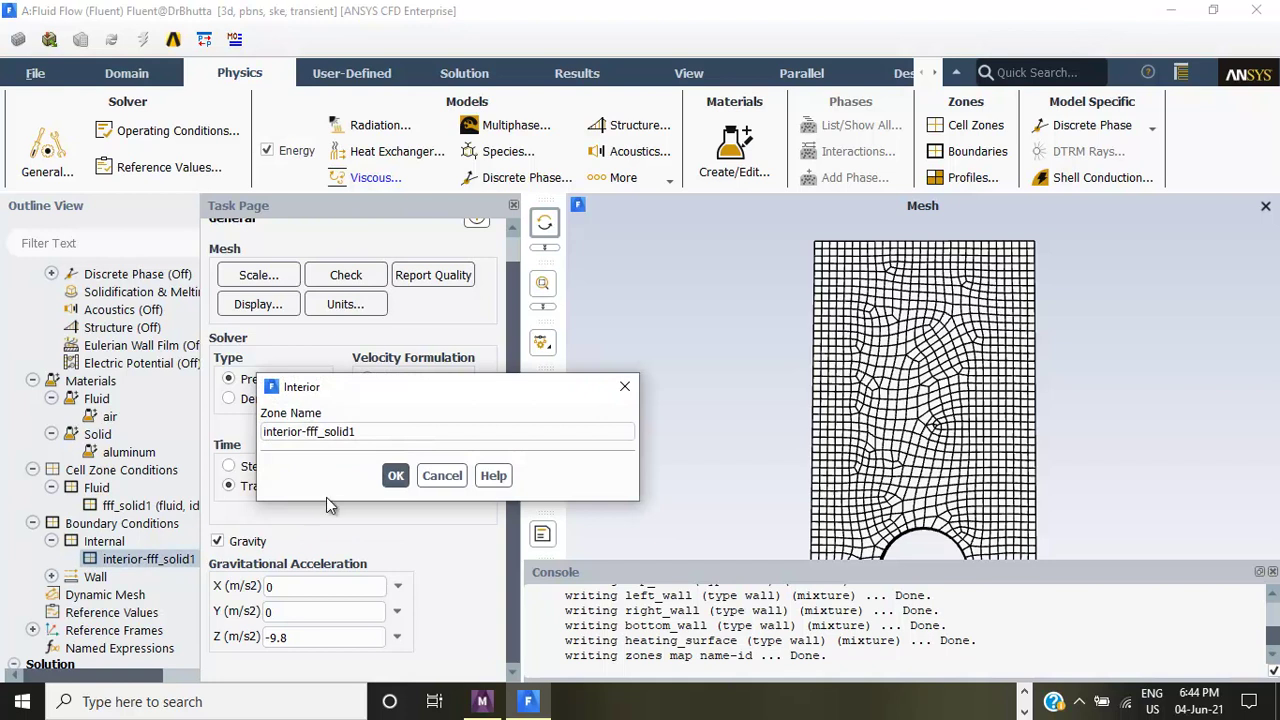
{"action": "left_click", "coordinate": [395, 477]}
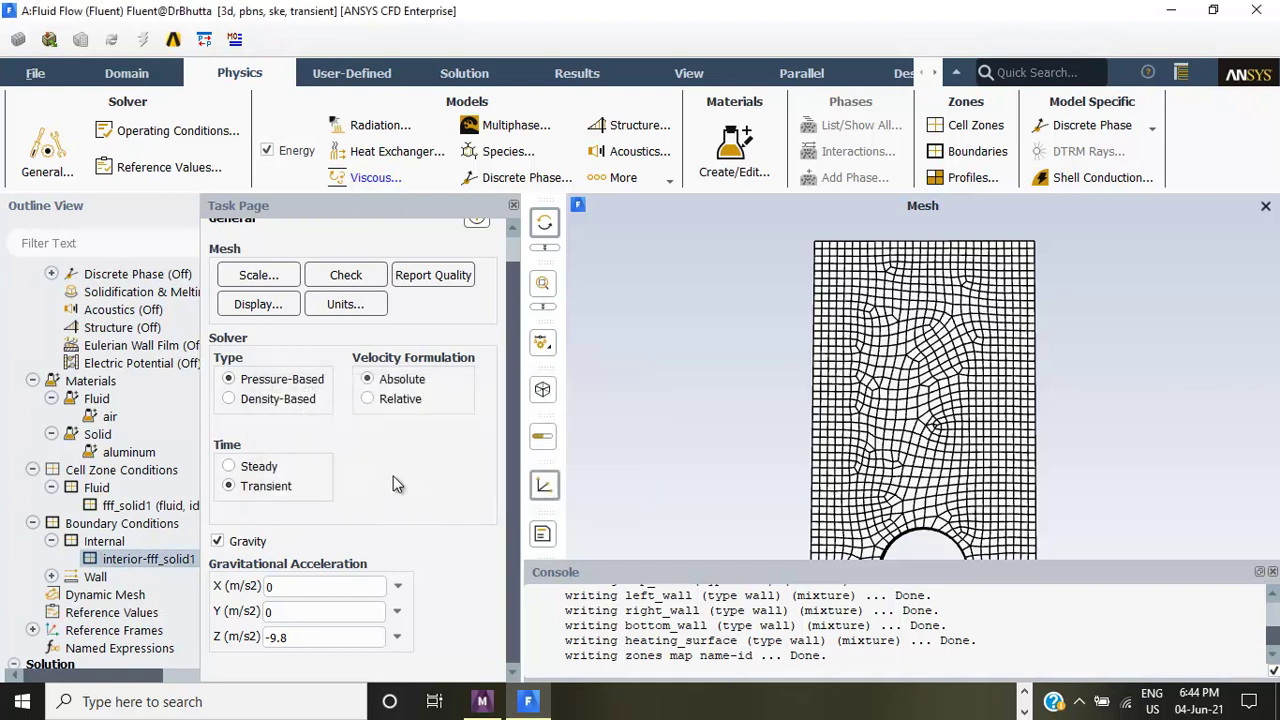
- Expand the Wall boundaries and select the heating_surface zone
{"action": "left_click", "coordinate": [51, 576]}
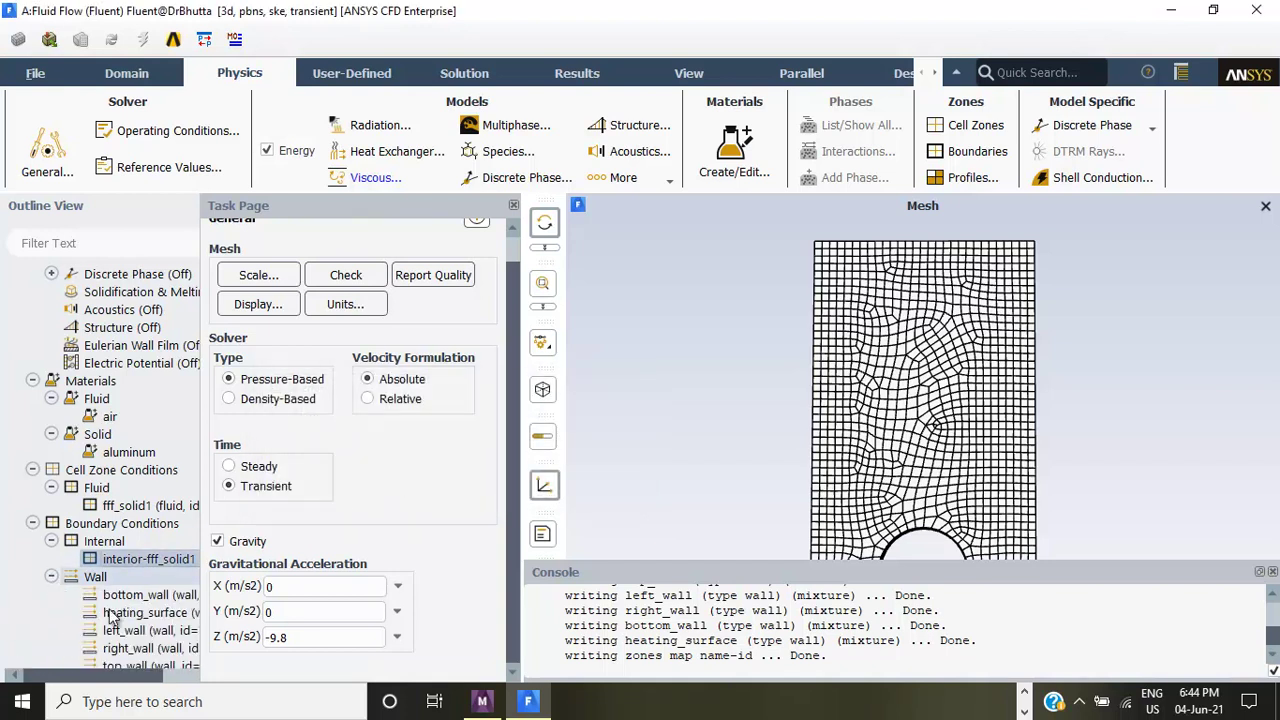
{"action": "scroll", "coordinate": [127, 583], "scroll_direction": "down", "scroll_amount": 2}
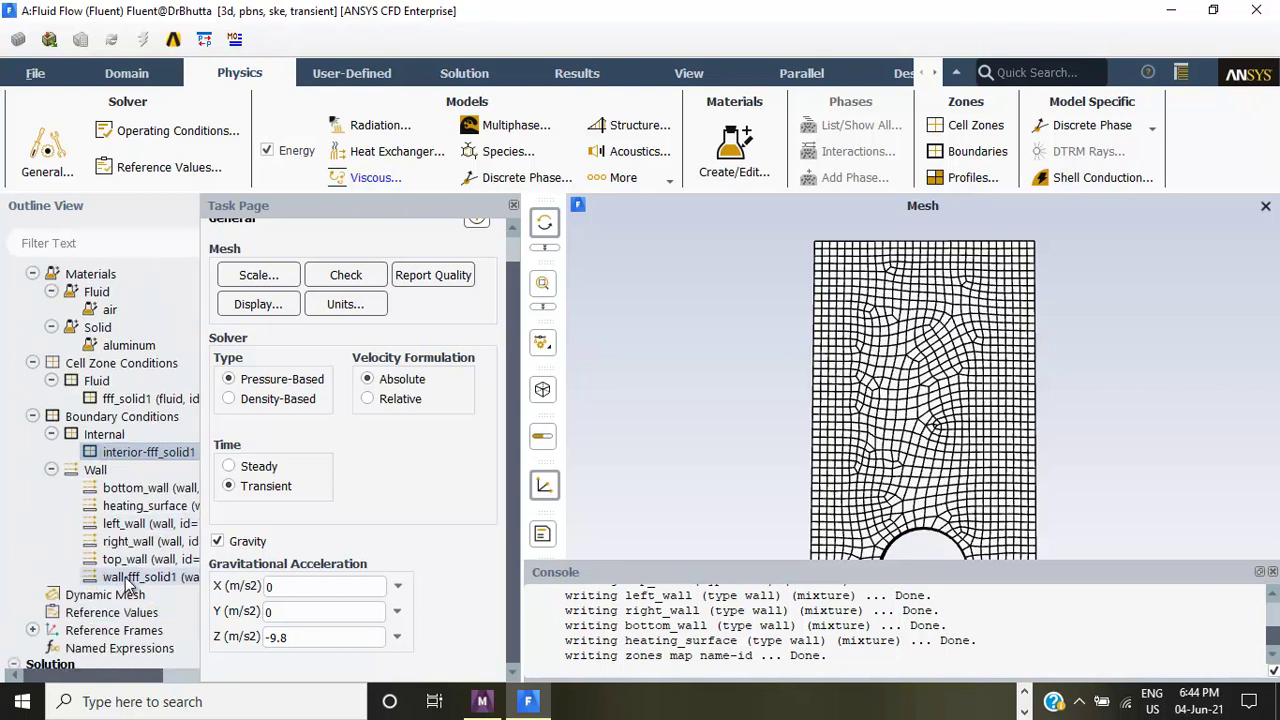
{"action": "scroll", "coordinate": [127, 583], "scroll_direction": "down", "scroll_amount": 1}
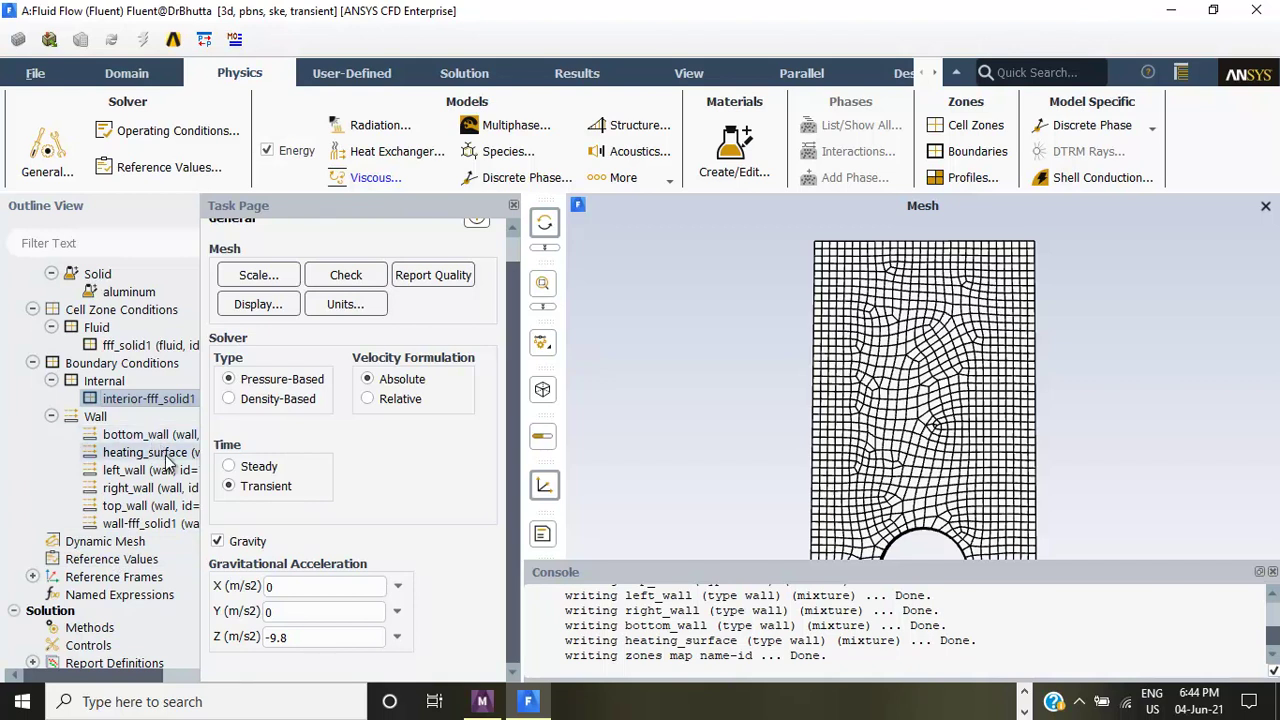
{"action": "left_click", "coordinate": [168, 455]}
{"action": "left_click", "coordinate": [167, 452]}
{"action": "left_click", "coordinate": [167, 452]}
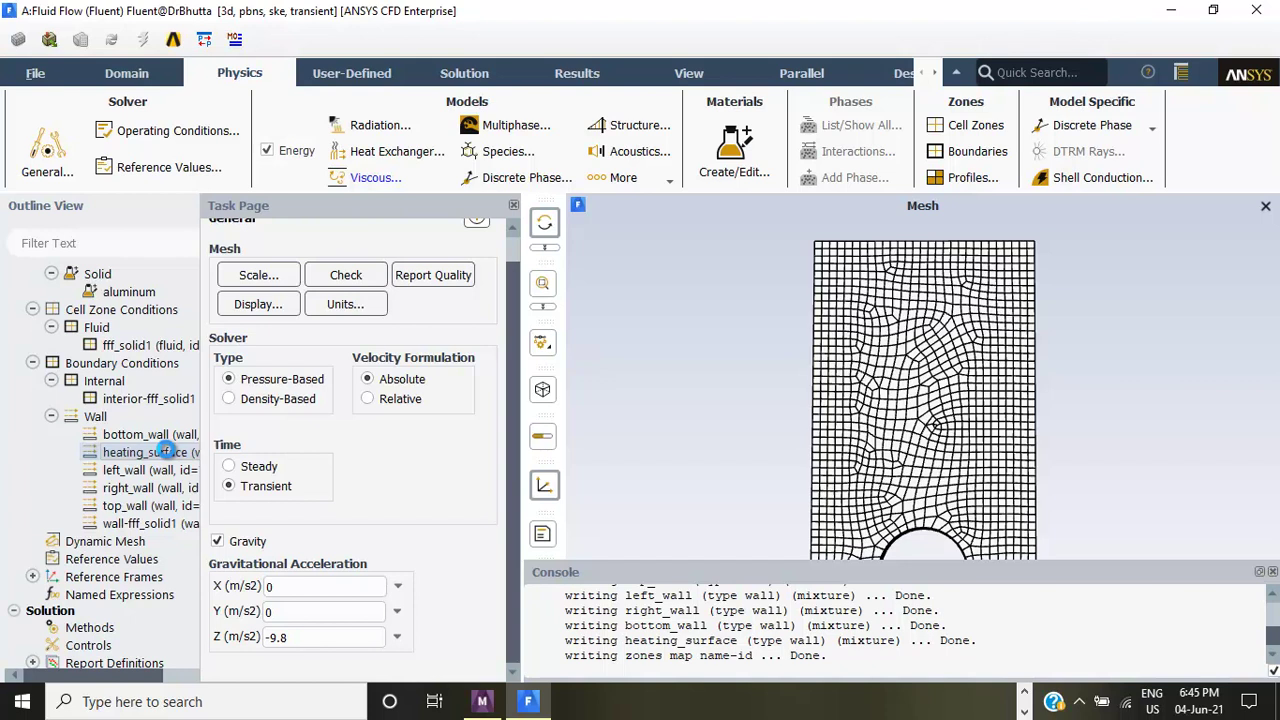
- Give the heating_surface wall a fixed Temperature thermal condition of 500 K and apply it
{"action": "double_click", "coordinate": [167, 452]}
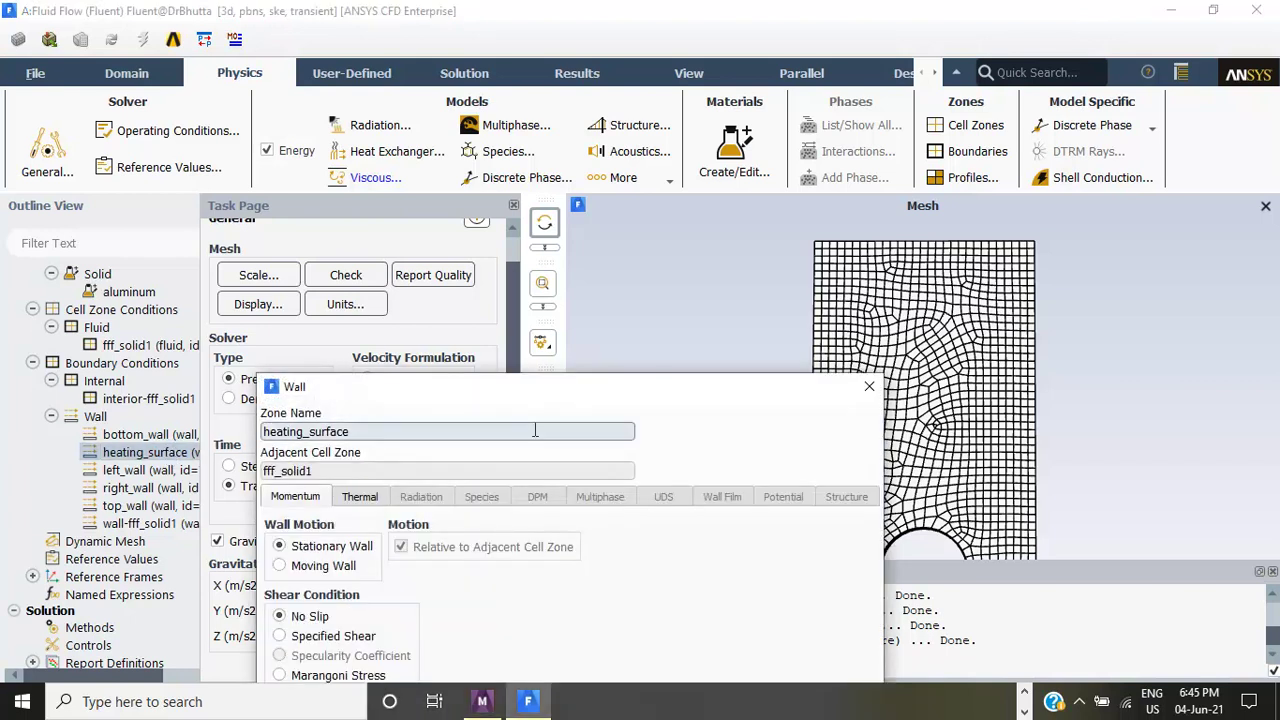
{"action": "left_click_drag", "start_coordinate": [574, 386], "coordinate": [535, 168]}
{"action": "left_click", "coordinate": [336, 283]}
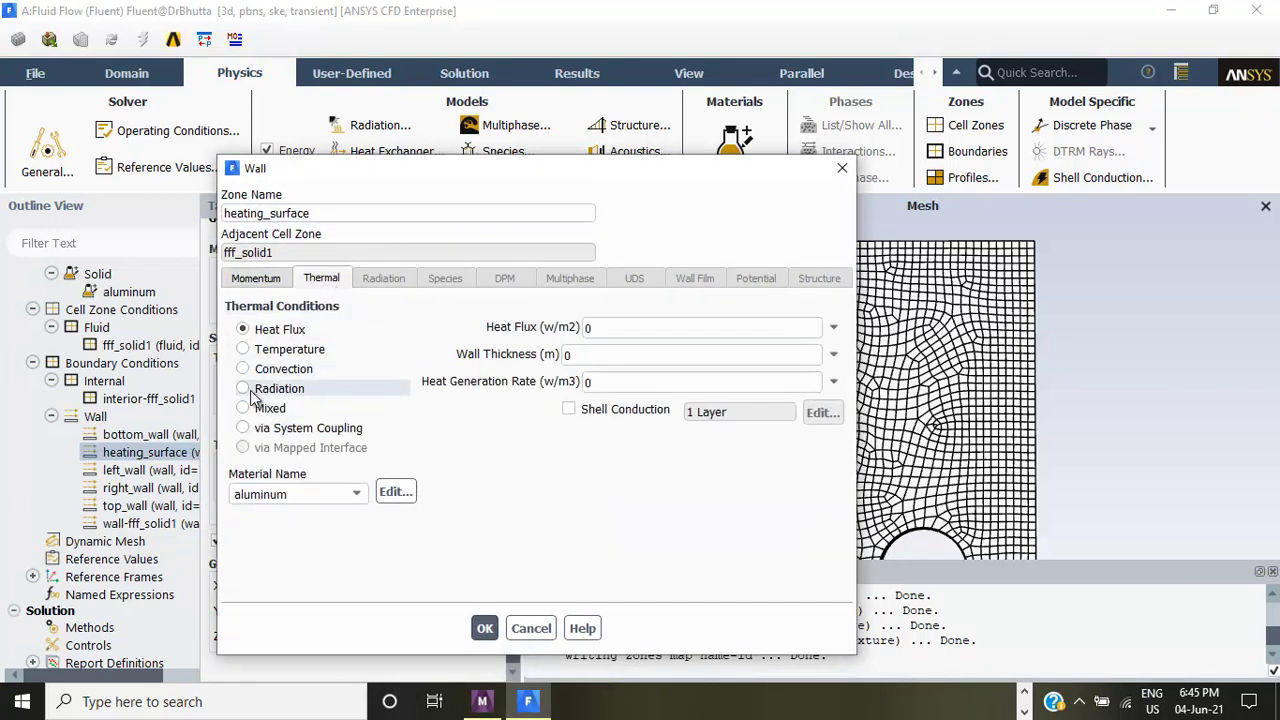
{"action": "left_click", "coordinate": [243, 350]}
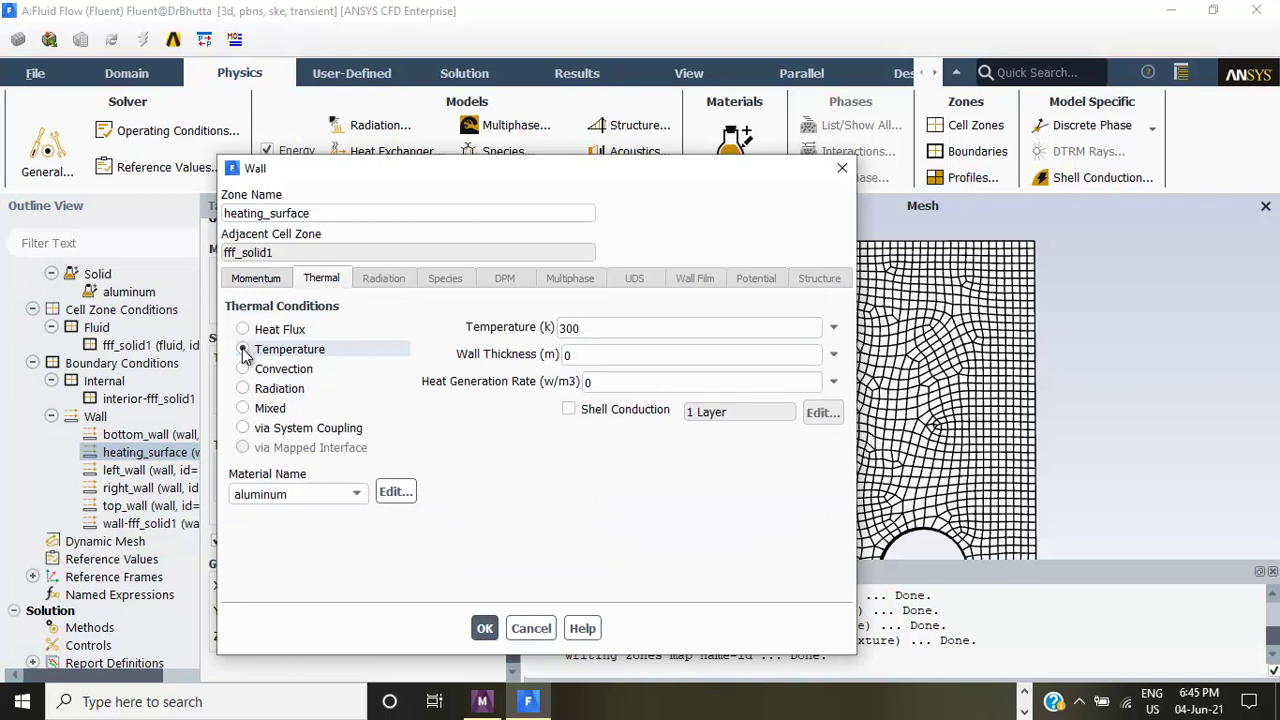
{"action": "left_click_drag", "start_coordinate": [601, 328], "coordinate": [548, 328]}
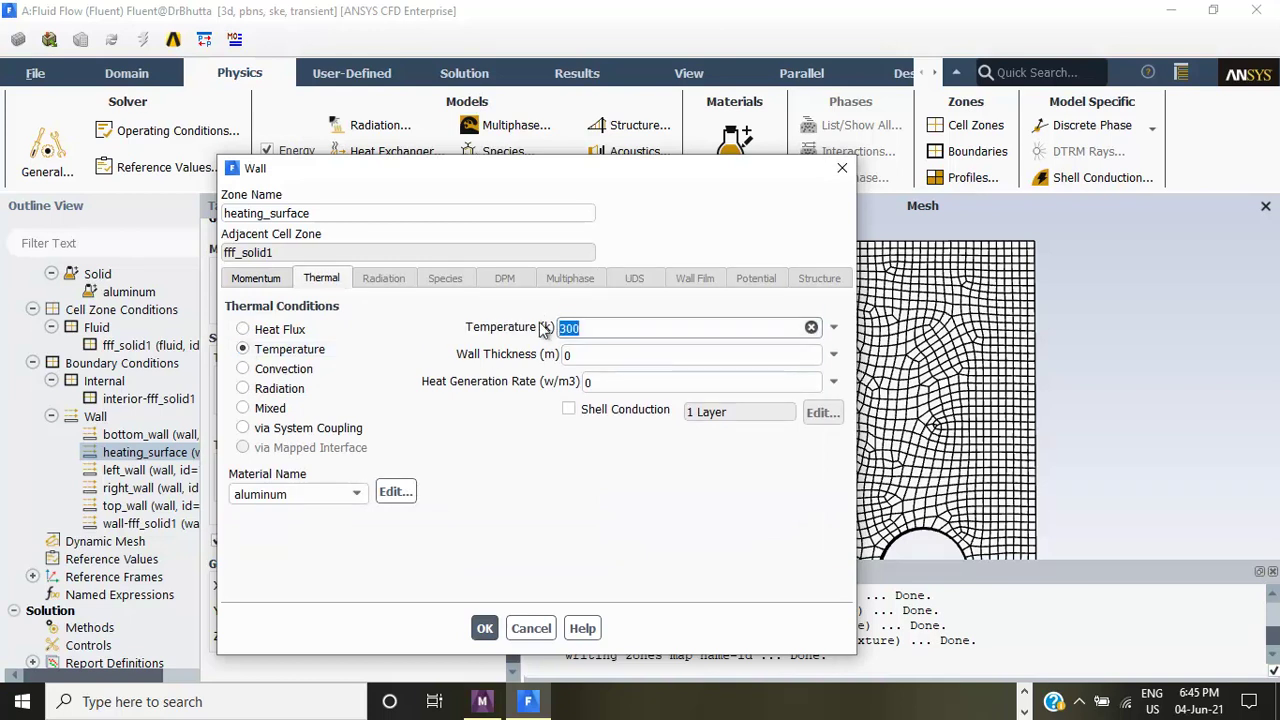
{"action": "type", "text": "5"}
{"action": "left_click", "coordinate": [484, 628]}
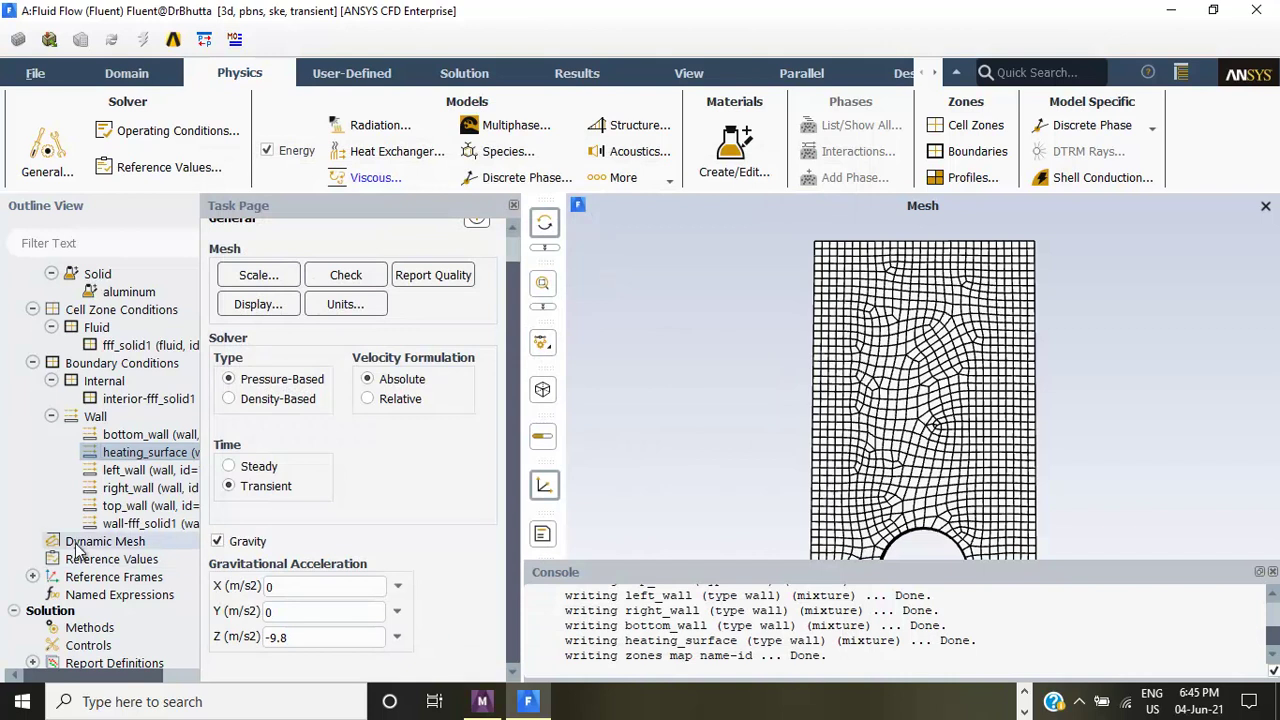
- Expand Solution > Monitors to show Residual, Report Files, Report Plots and Convergence Conditions
{"action": "scroll", "coordinate": [152, 541], "scroll_direction": "down", "scroll_amount": 1}
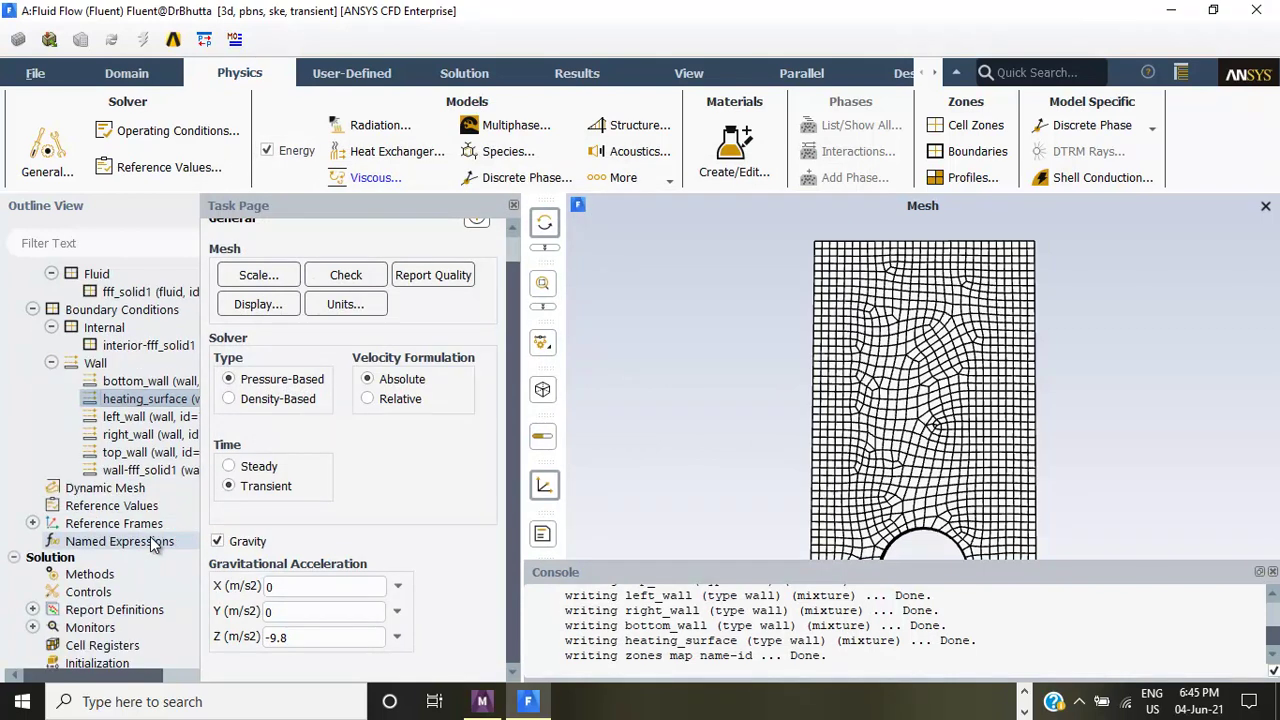
{"action": "scroll", "coordinate": [152, 541], "scroll_direction": "down", "scroll_amount": 1}
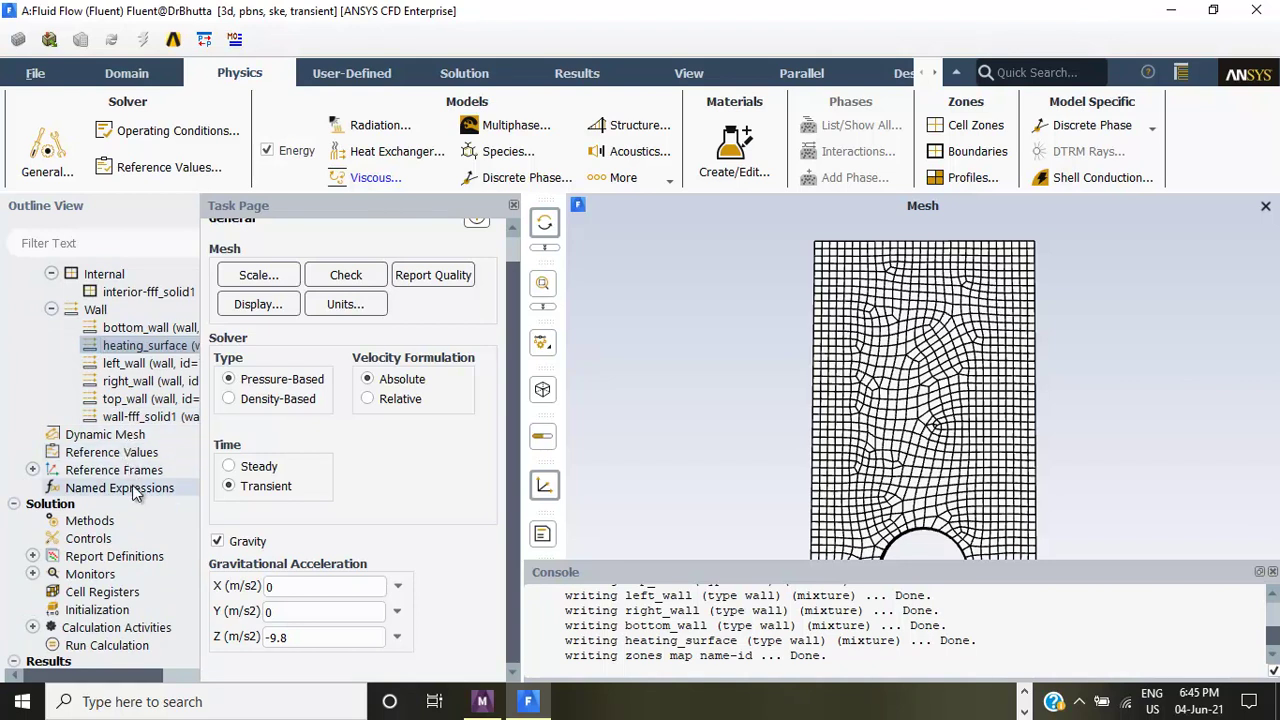
{"action": "scroll", "coordinate": [139, 522], "scroll_direction": "down", "scroll_amount": 1}
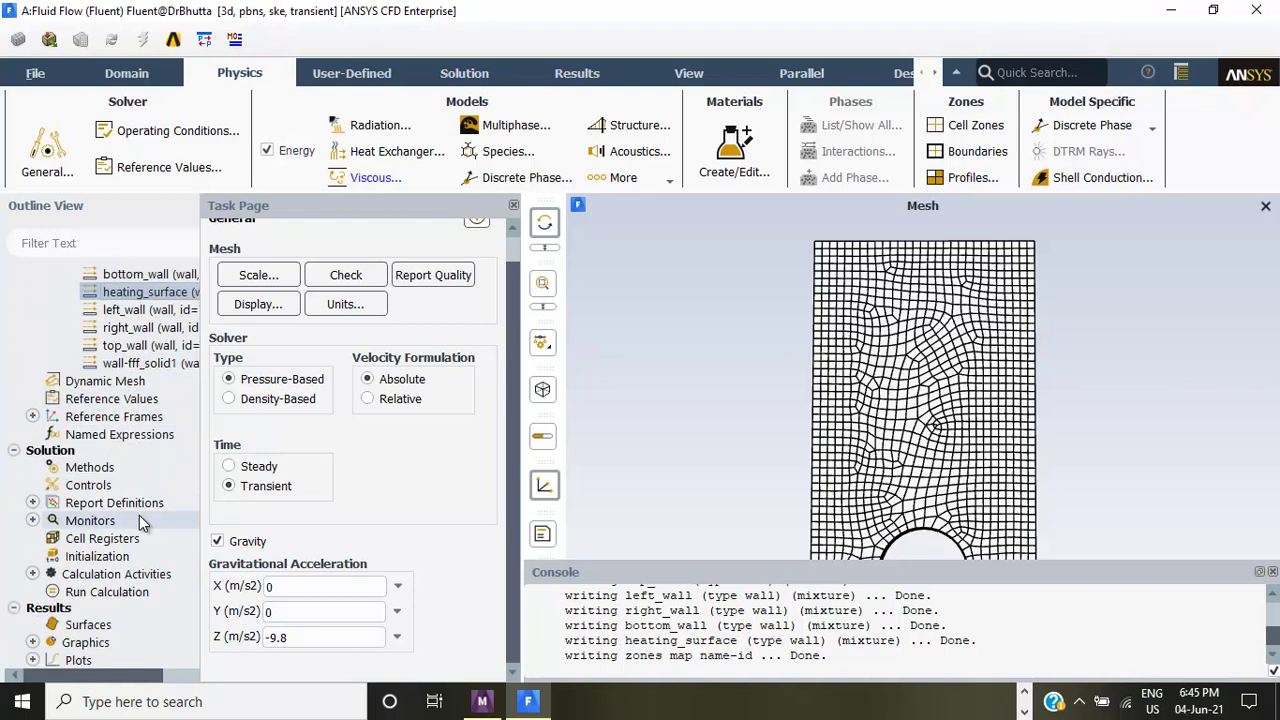
{"action": "scroll", "coordinate": [138, 516], "scroll_direction": "down", "scroll_amount": 1}
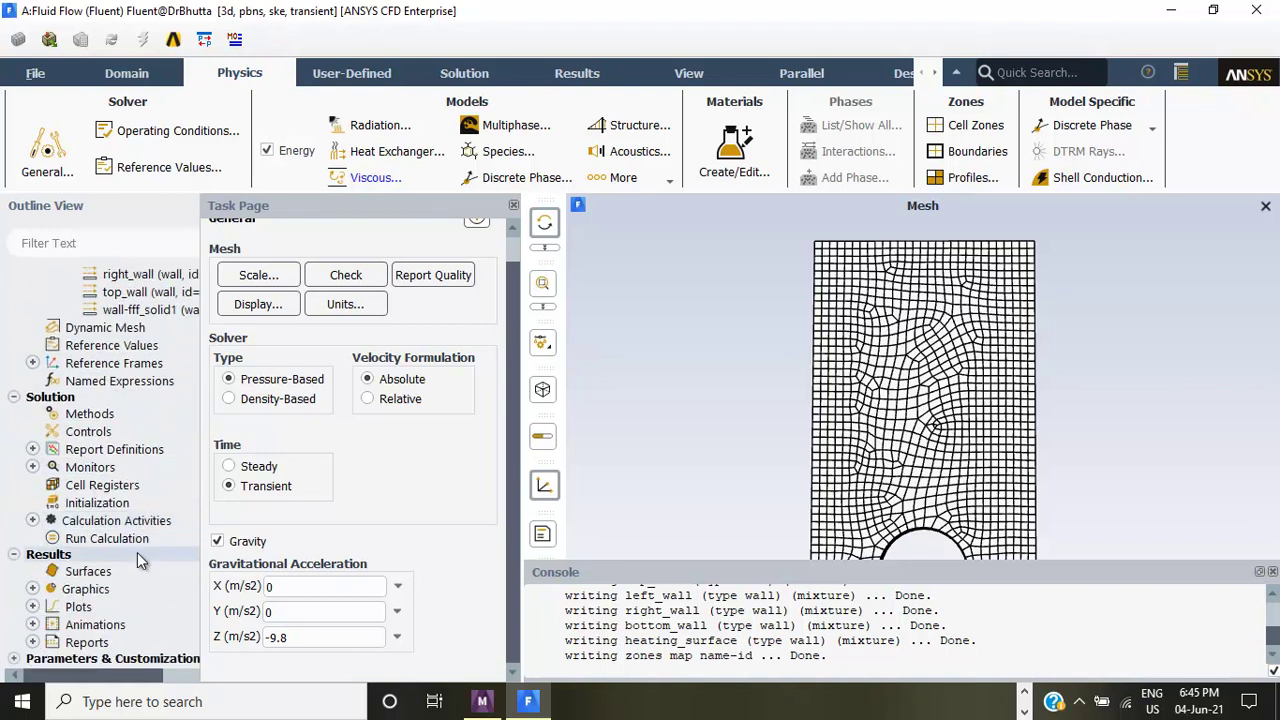
{"action": "left_click", "coordinate": [32, 467]}
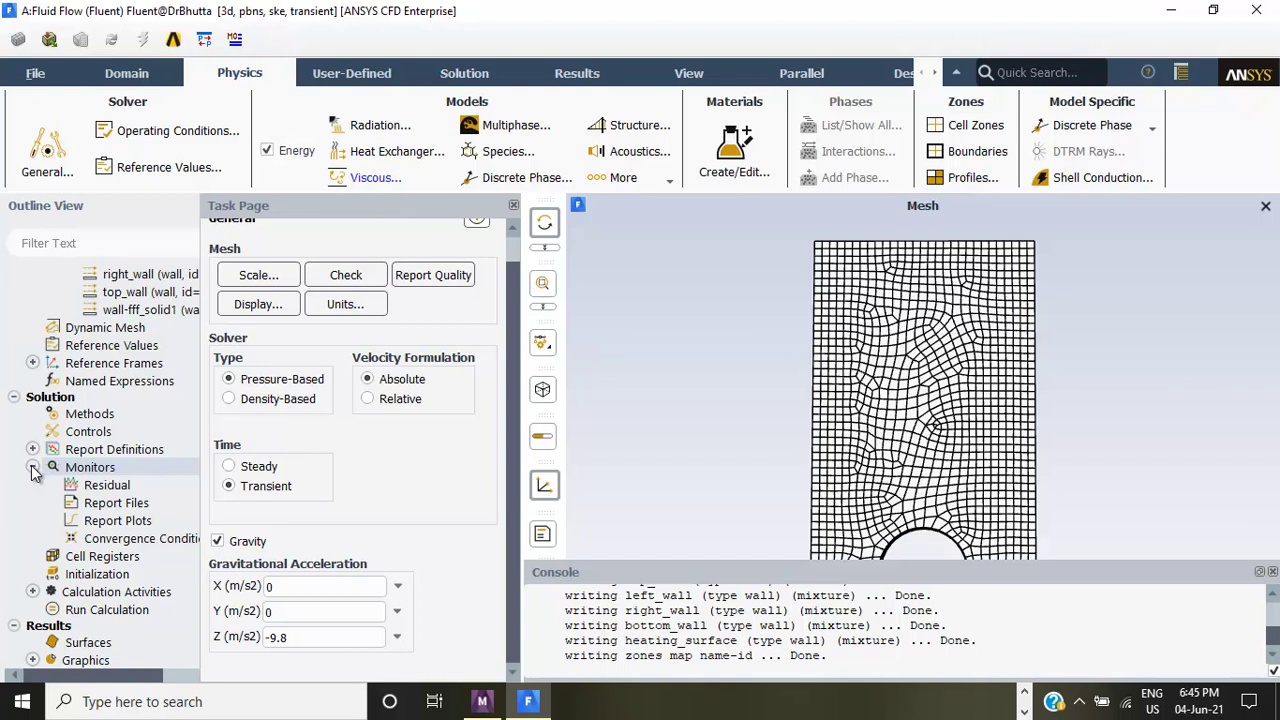
- Open the Residual Monitors settings and copy the energy criterion value 1e-06
{"action": "double_click", "coordinate": [104, 486]}
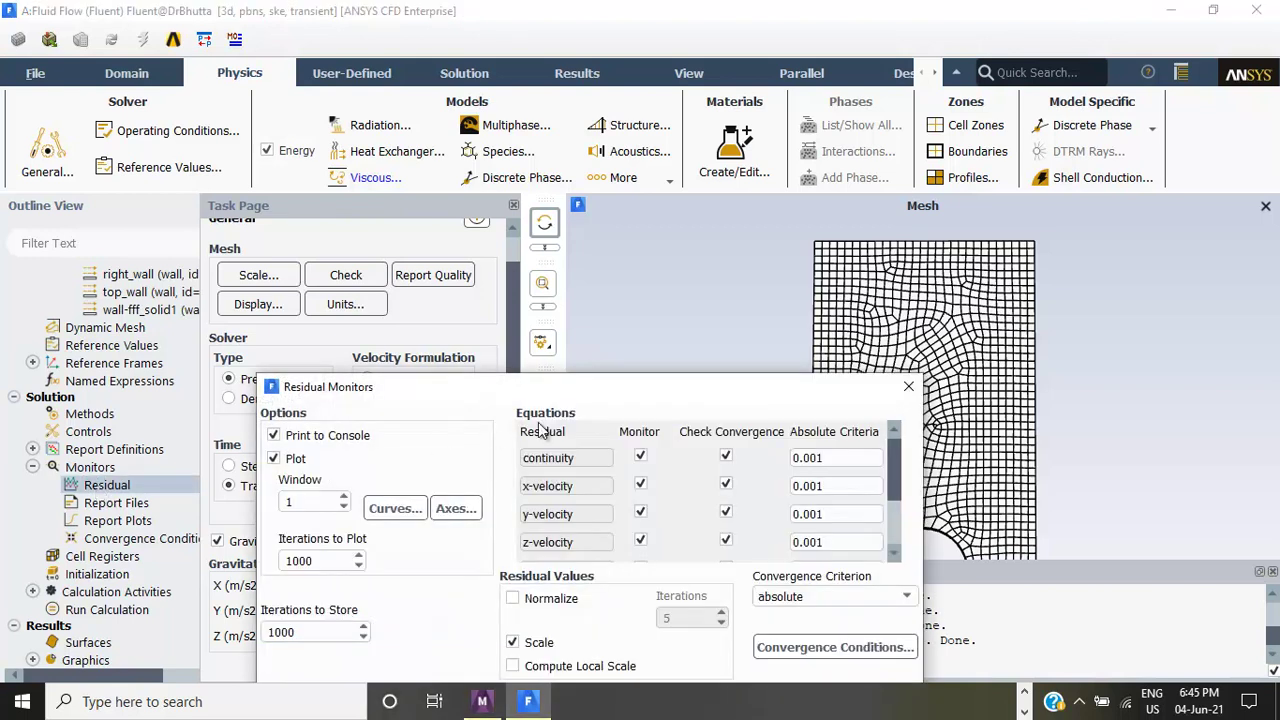
{"action": "left_click_drag", "start_coordinate": [582, 386], "coordinate": [585, 145]}
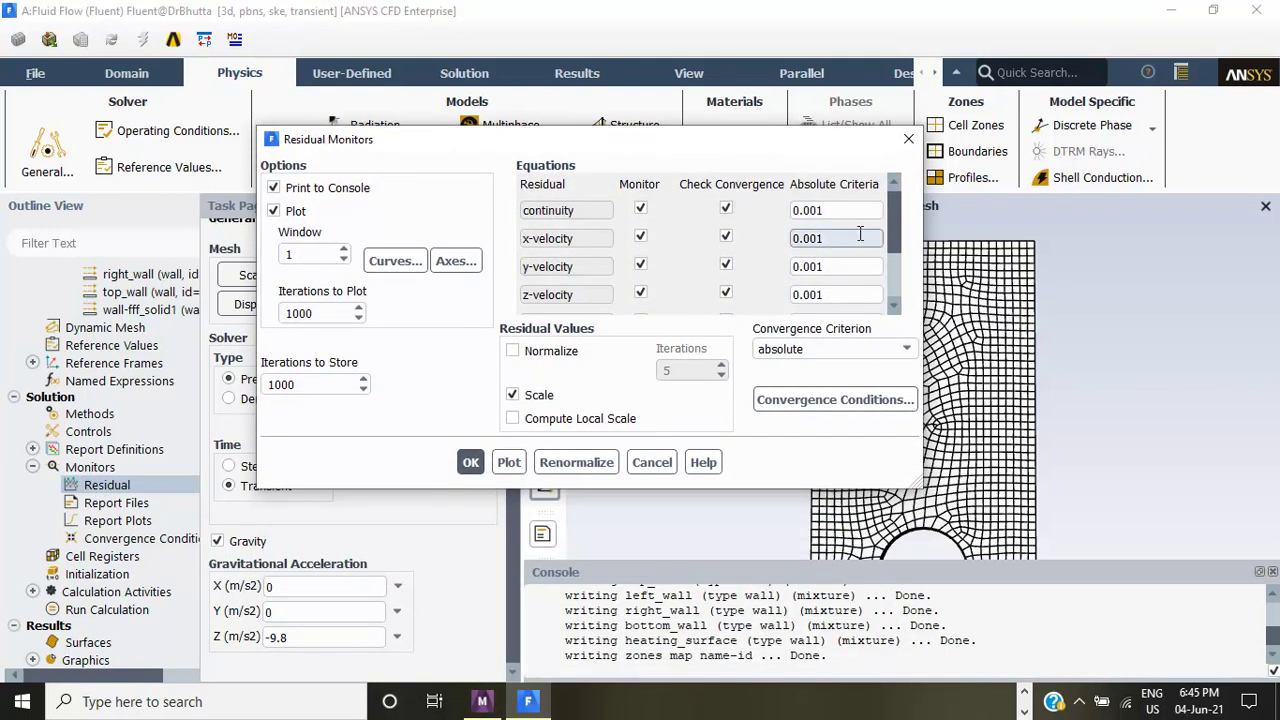
{"action": "mouse_move", "coordinate": [892, 230]}
{"action": "left_mouse_down"}
{"action": "mouse_move", "coordinate": [897, 273]}
{"action": "mouse_move", "coordinate": [897, 250]}
{"action": "left_mouse_up"}
{"action": "left_click", "coordinate": [828, 269]}
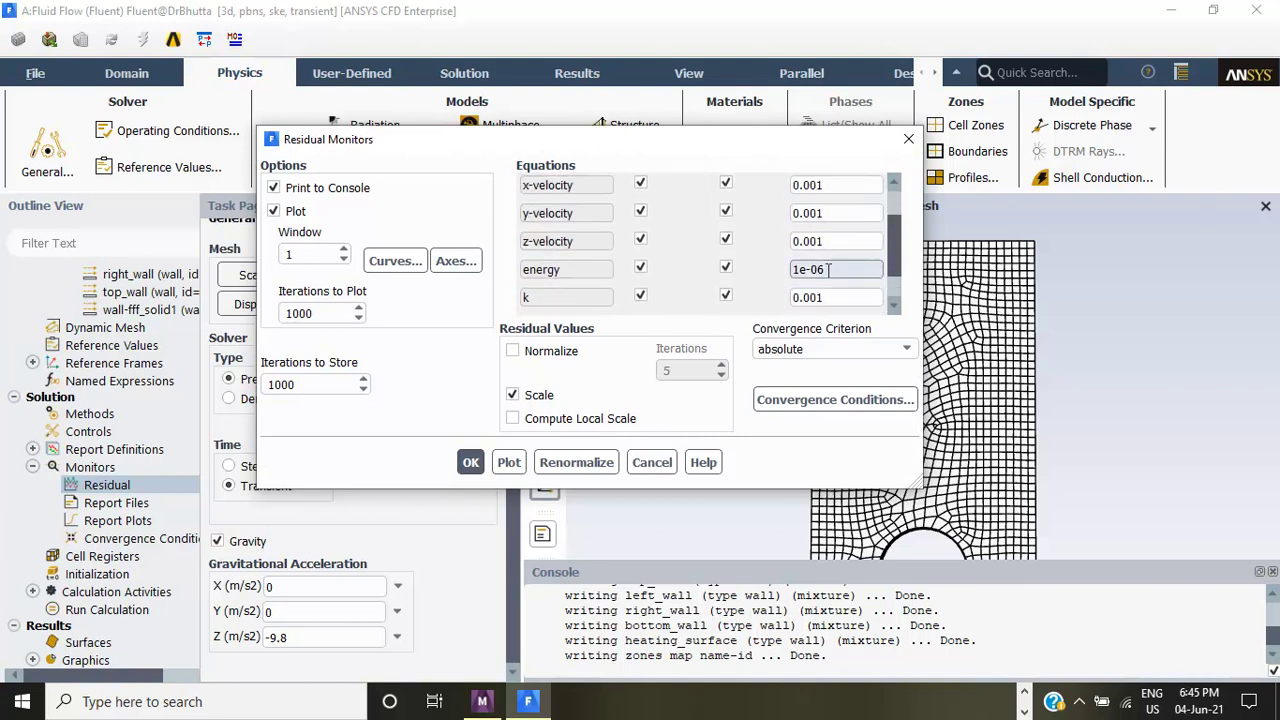
{"action": "left_click", "coordinate": [820, 270]}
{"action": "left_click_drag", "start_coordinate": [822, 269], "coordinate": [796, 262]}
{"action": "right_click", "coordinate": [797, 266]}
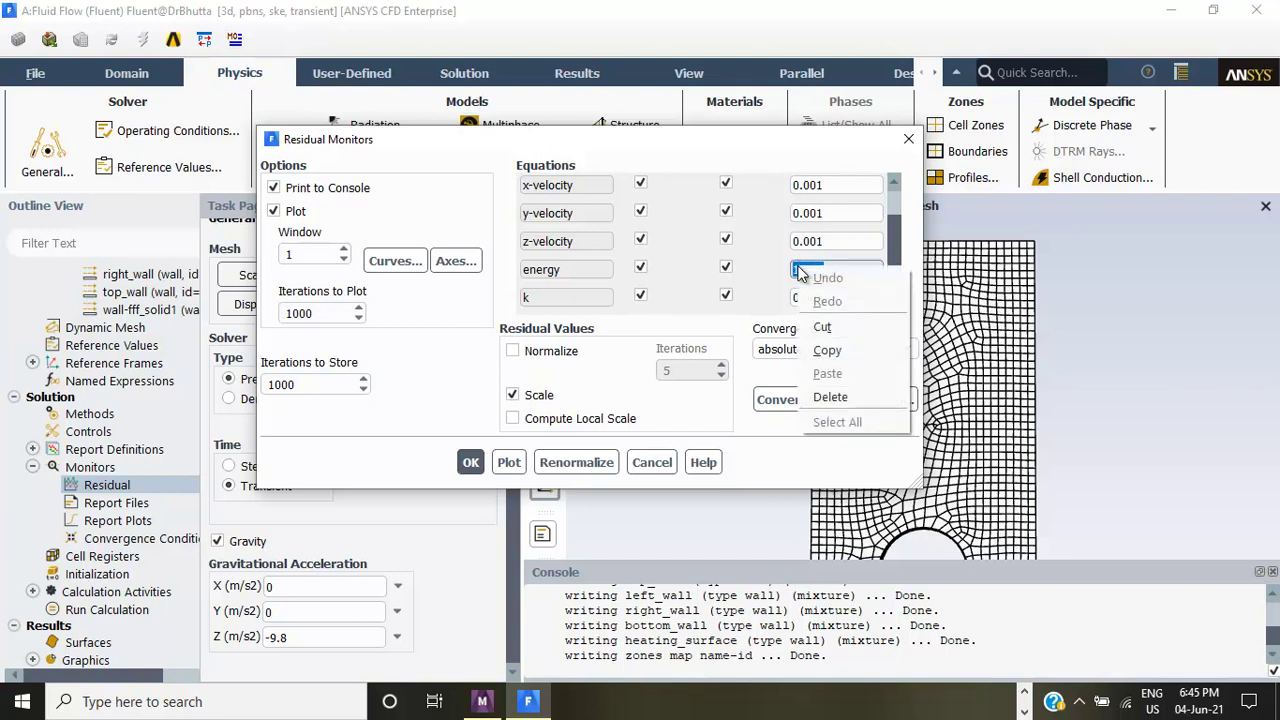
{"action": "left_click", "coordinate": [825, 346]}
- Paste 1e-06 as the z-velocity and y-velocity absolute criteria
{"action": "left_click_drag", "start_coordinate": [838, 242], "coordinate": [795, 240]}
{"action": "right_click", "coordinate": [806, 240]}
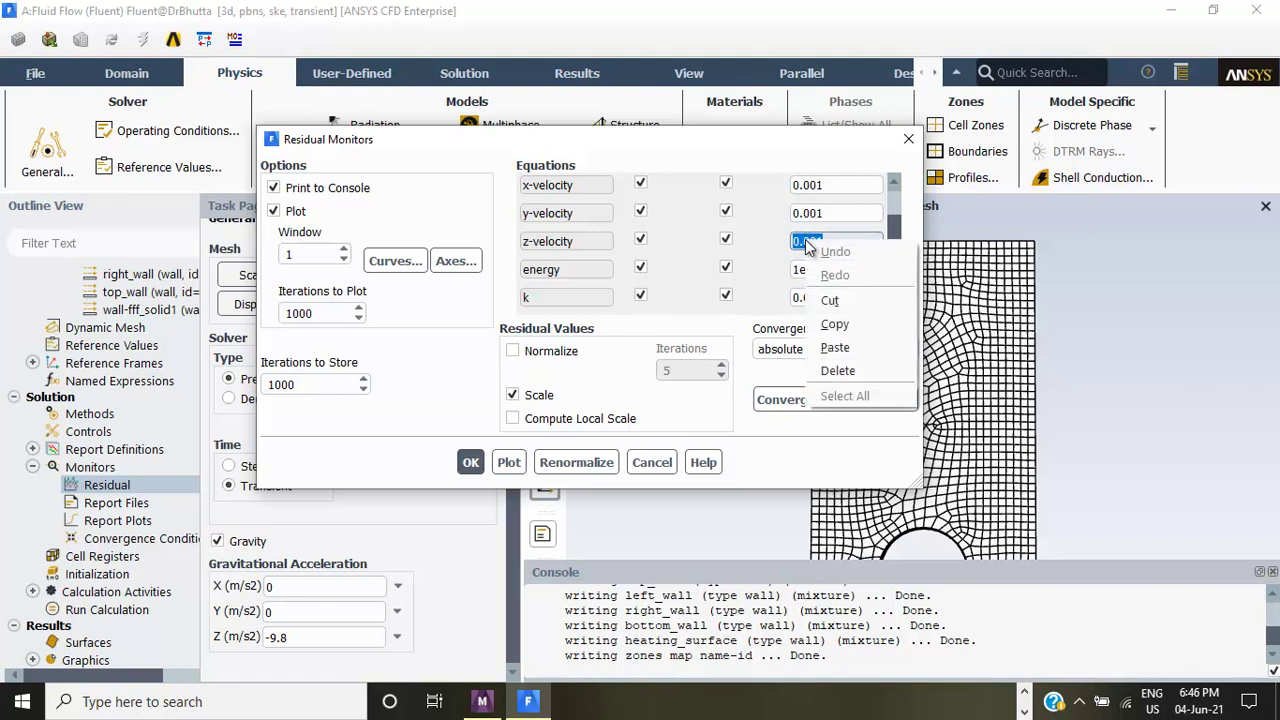
{"action": "left_click", "coordinate": [830, 342]}
{"action": "left_click_drag", "start_coordinate": [897, 247], "coordinate": [895, 227]}
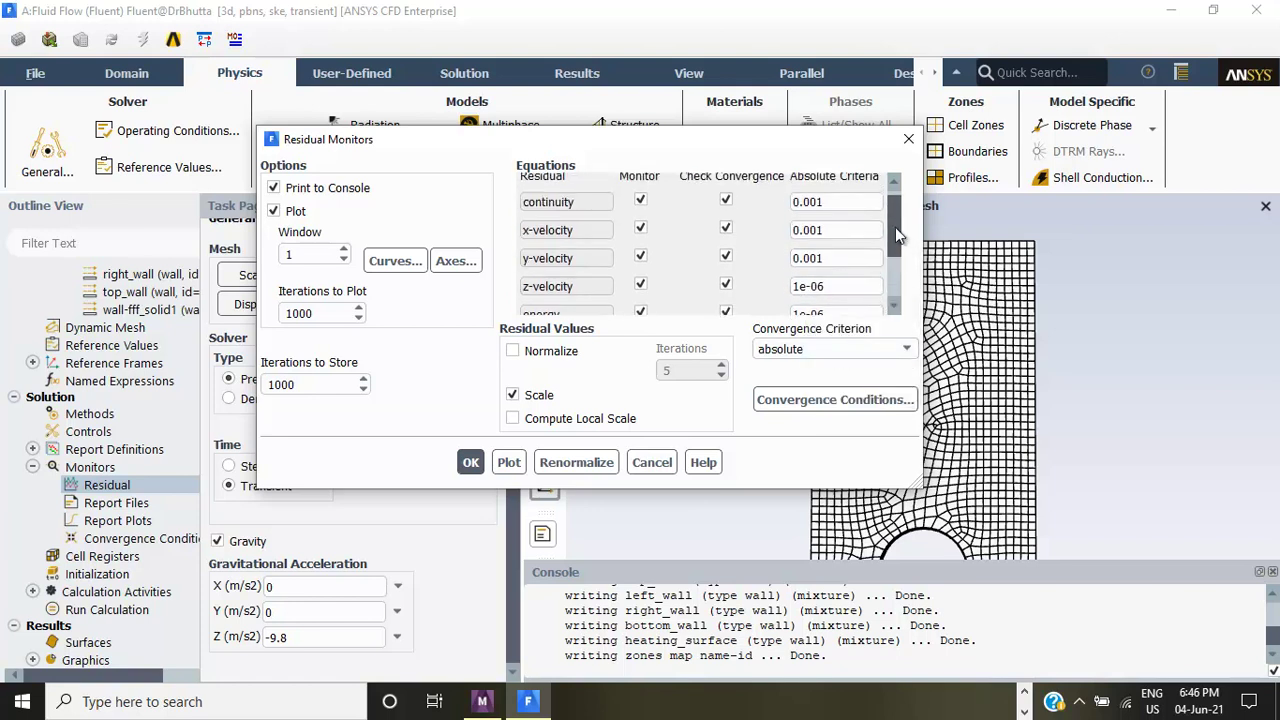
{"action": "left_click_drag", "start_coordinate": [823, 258], "coordinate": [791, 259]}
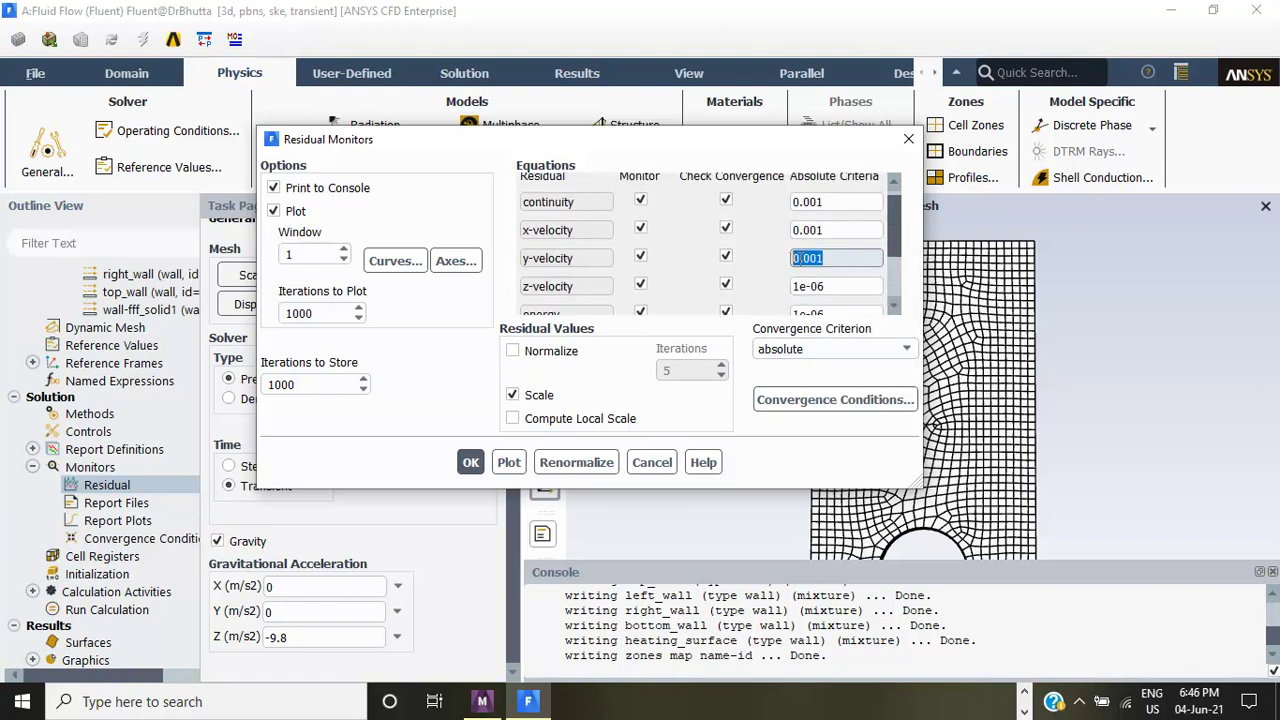
{"action": "right_click", "coordinate": [806, 259]}
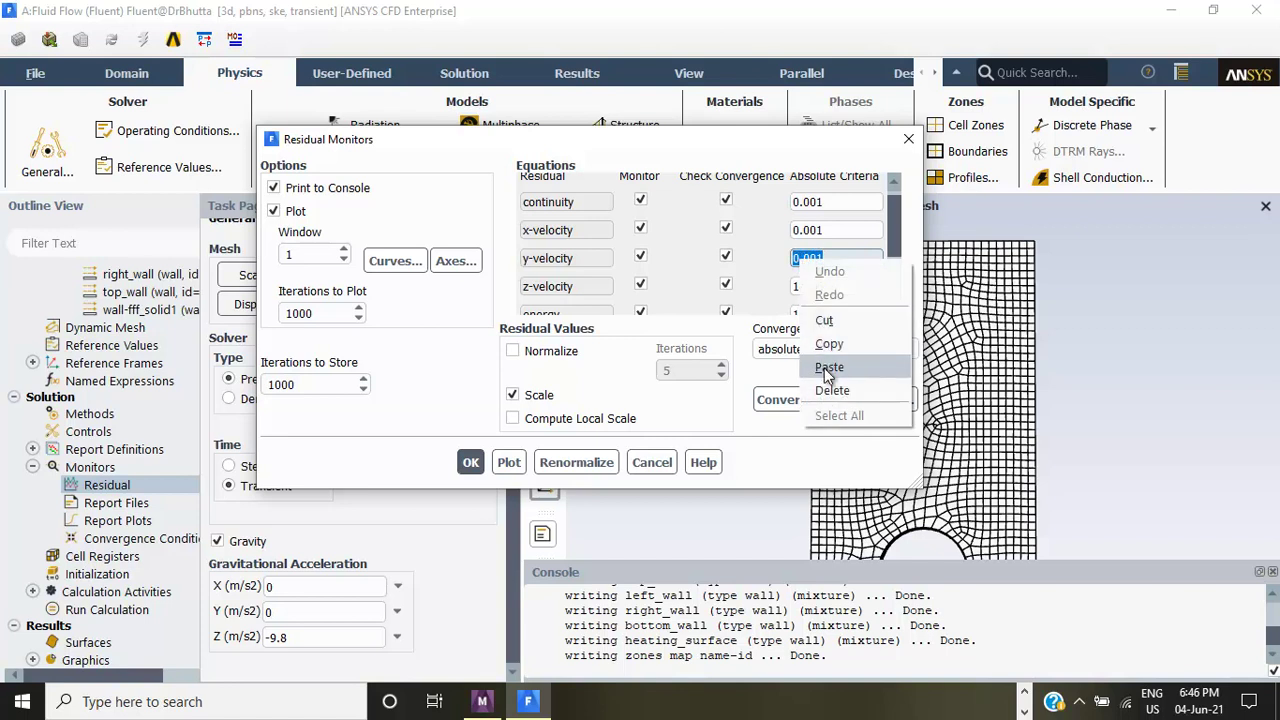
{"action": "left_click", "coordinate": [827, 369]}
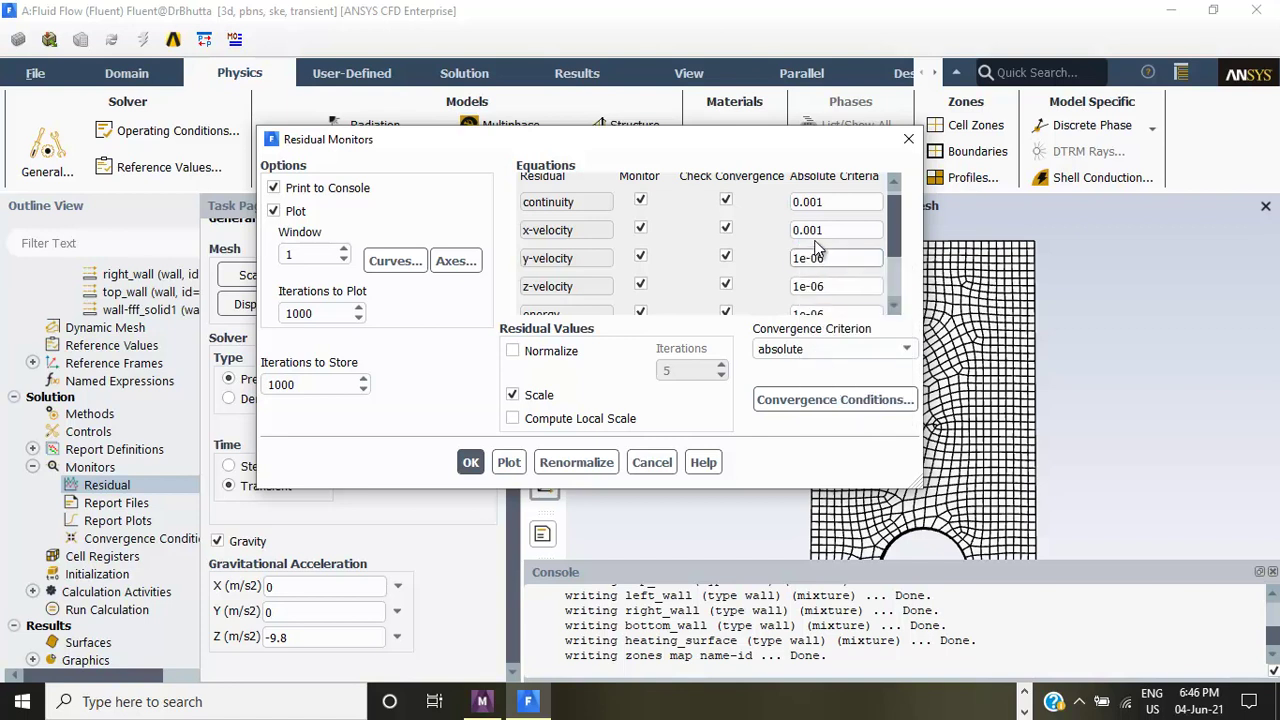
- Set the x-velocity and continuity criteria to 1e-06 and accept the residual settings
{"action": "left_click_drag", "start_coordinate": [824, 229], "coordinate": [791, 230]}
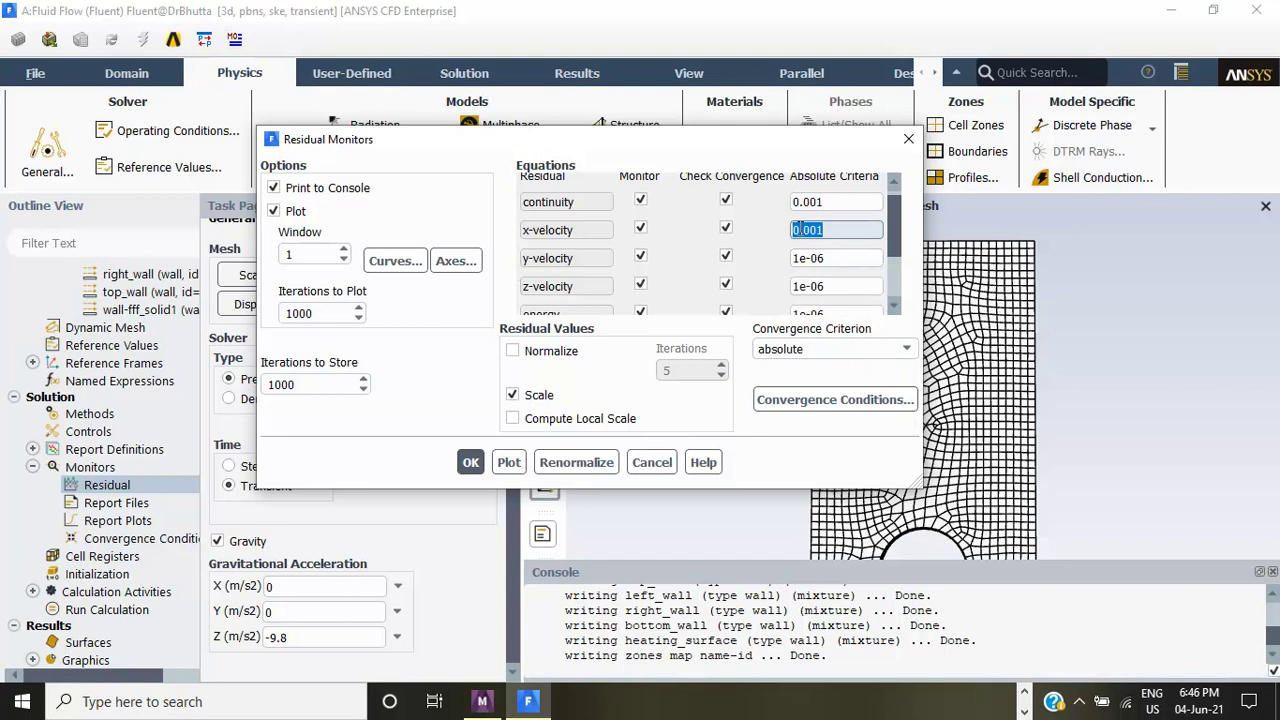
{"action": "right_click", "coordinate": [800, 230]}
{"action": "left_click", "coordinate": [828, 337]}
{"action": "left_click_drag", "start_coordinate": [824, 203], "coordinate": [791, 203]}
{"action": "right_click", "coordinate": [806, 203]}
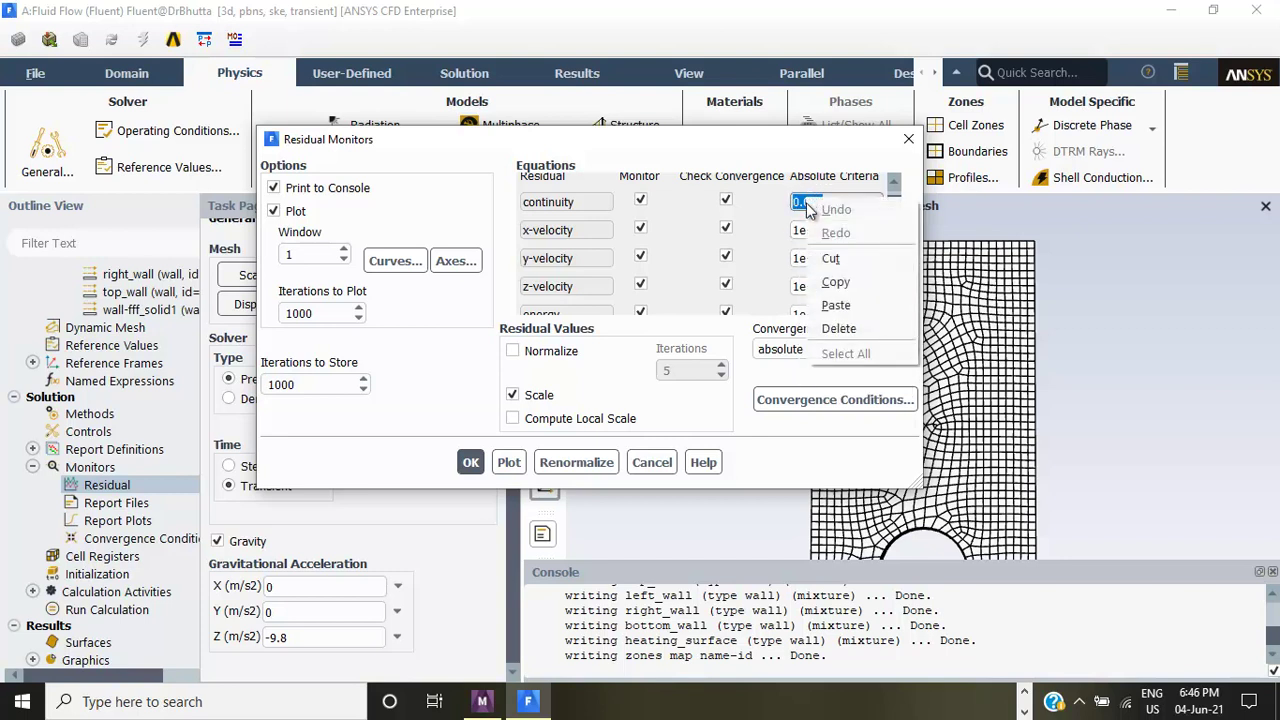
{"action": "left_click", "coordinate": [836, 305]}
{"action": "left_click_drag", "start_coordinate": [892, 229], "coordinate": [892, 205]}
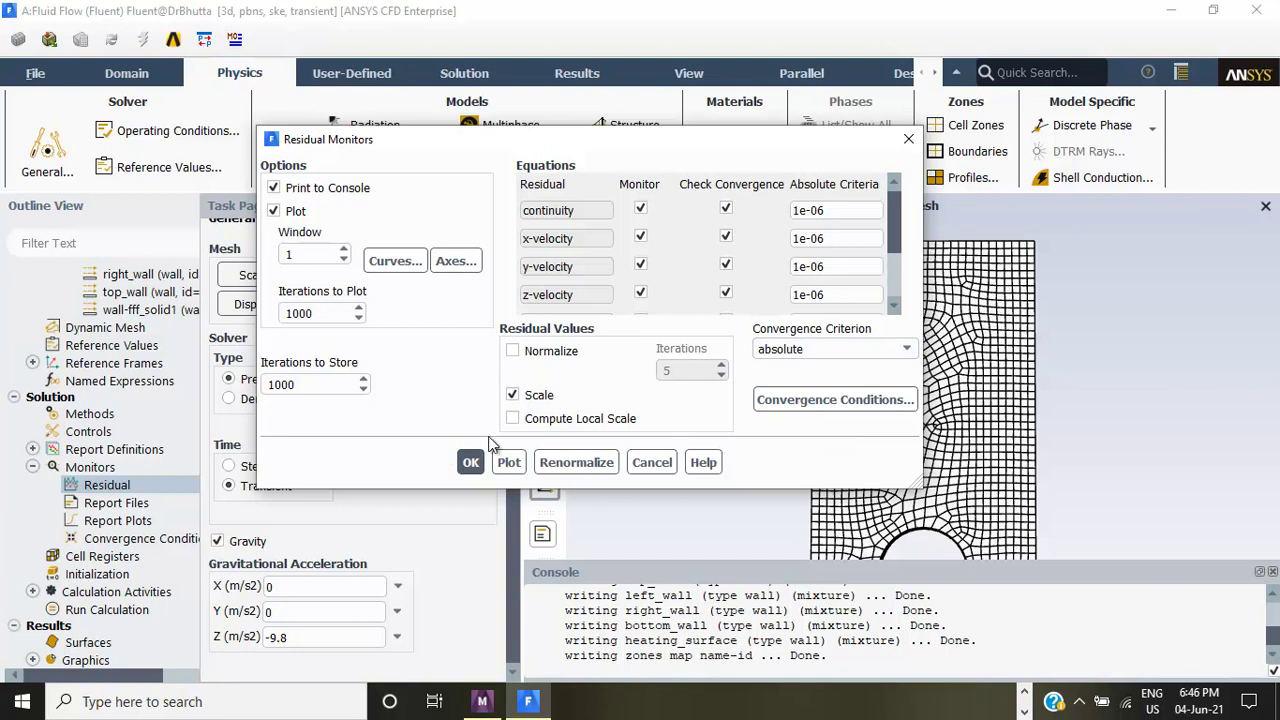
{"action": "left_click", "coordinate": [470, 464]}
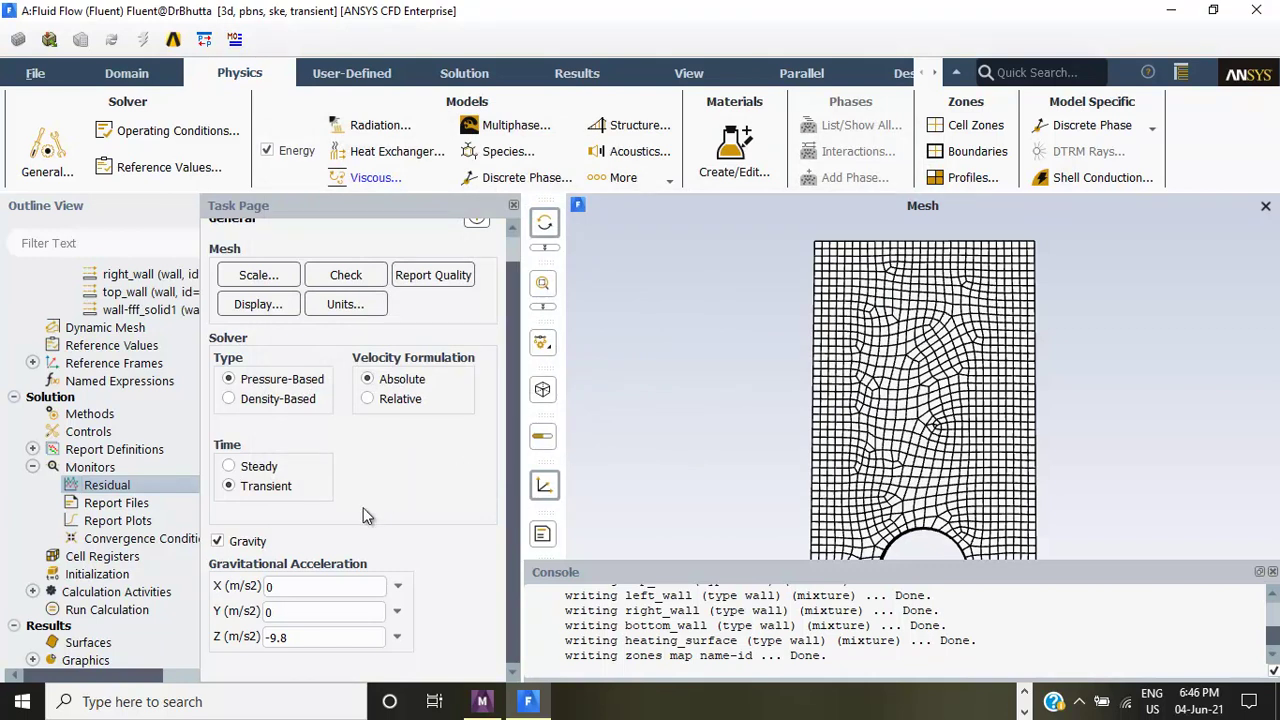
- Open Solution Initialization, keep Standard Initialization, and request initialization
{"action": "left_click", "coordinate": [118, 576]}
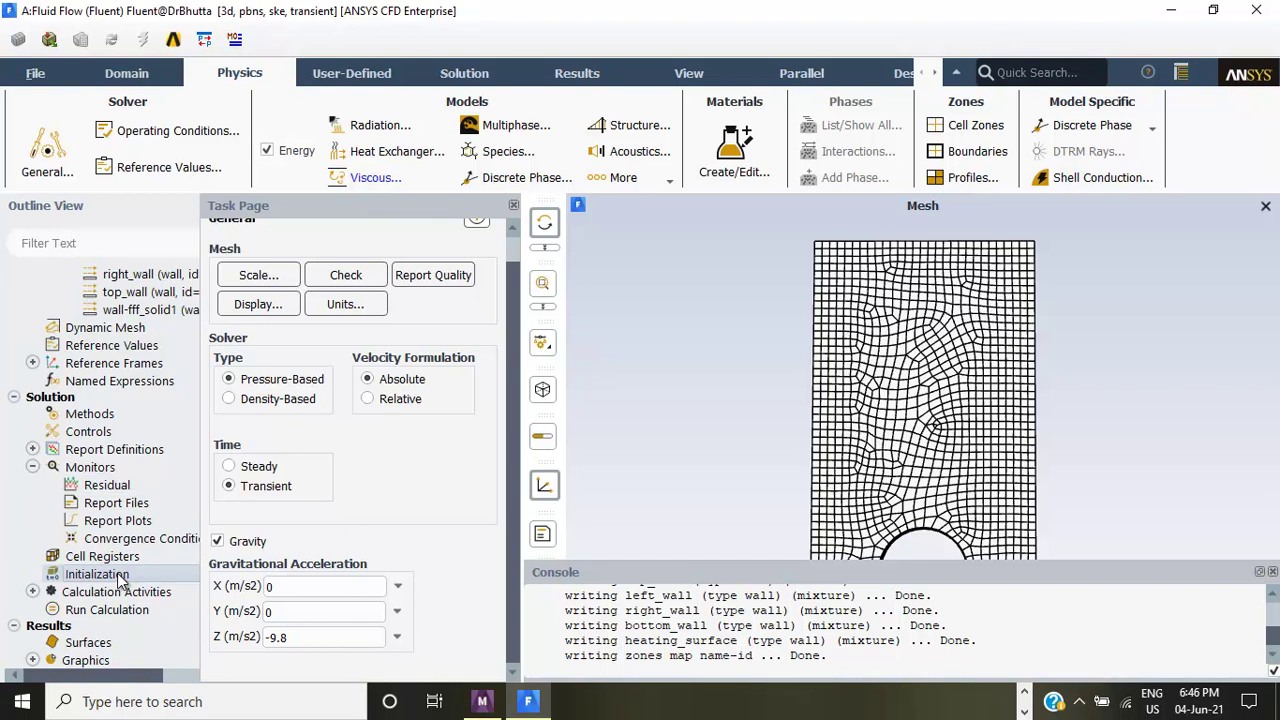
{"action": "double_click", "coordinate": [118, 577]}
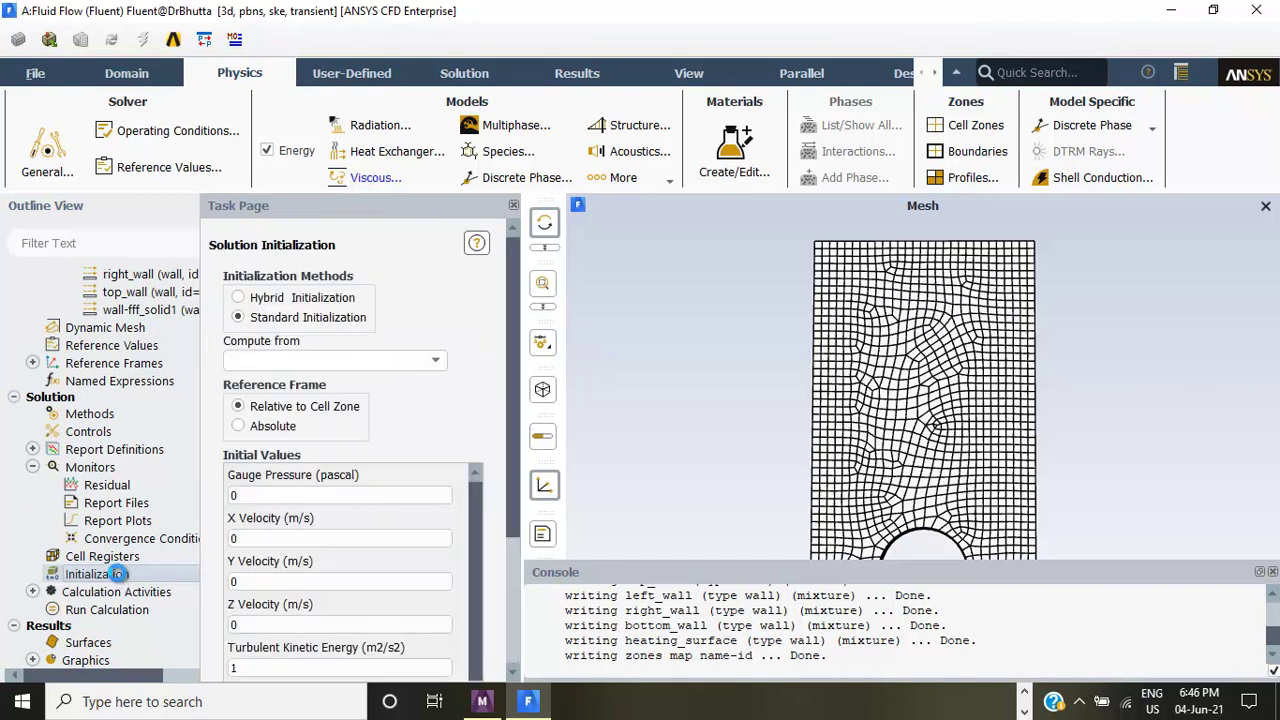
{"action": "left_click", "coordinate": [32, 592]}
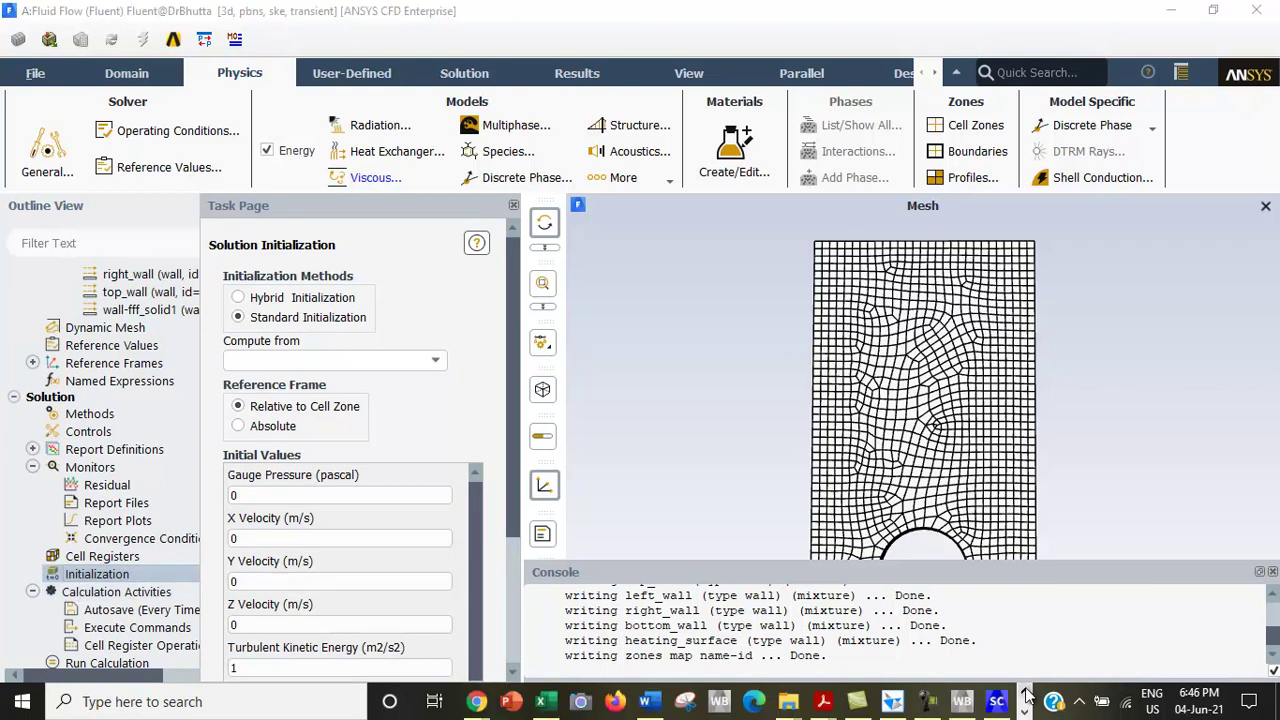
{"action": "left_click", "coordinate": [929, 701]}
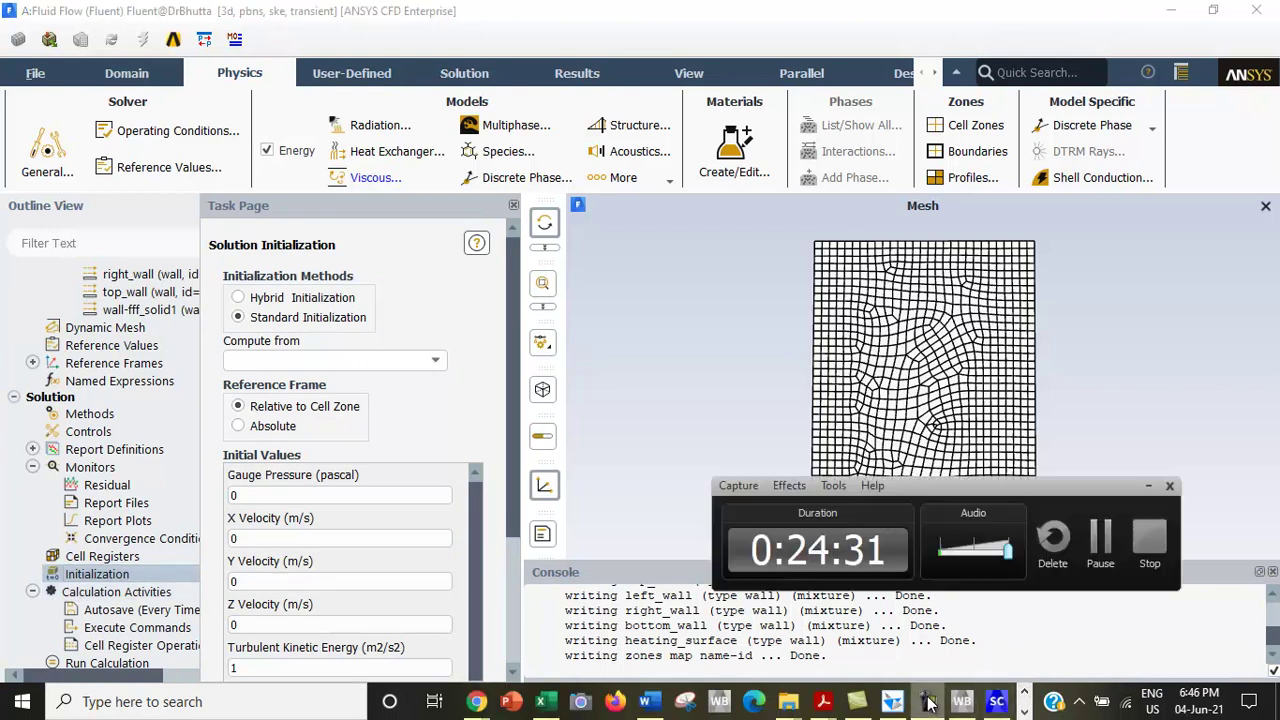
{"action": "left_click", "coordinate": [1103, 540]}
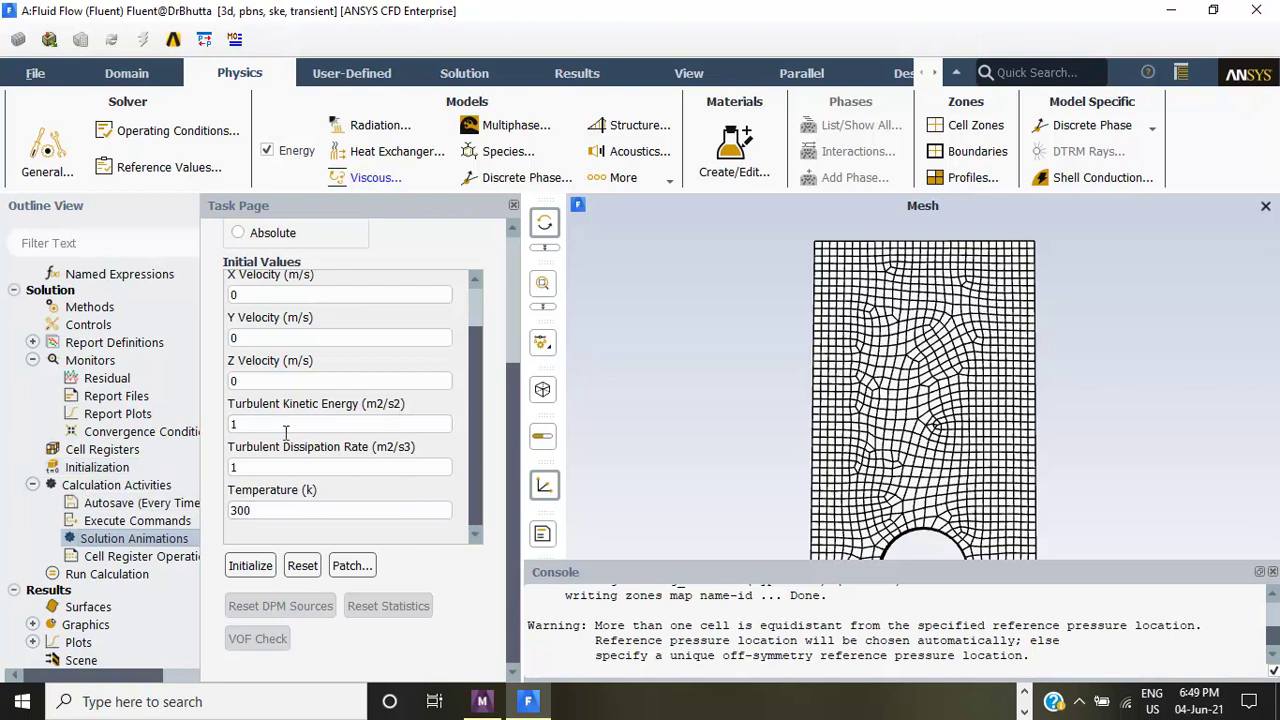
{"action": "left_click_drag", "start_coordinate": [475, 425], "coordinate": [489, 368]}
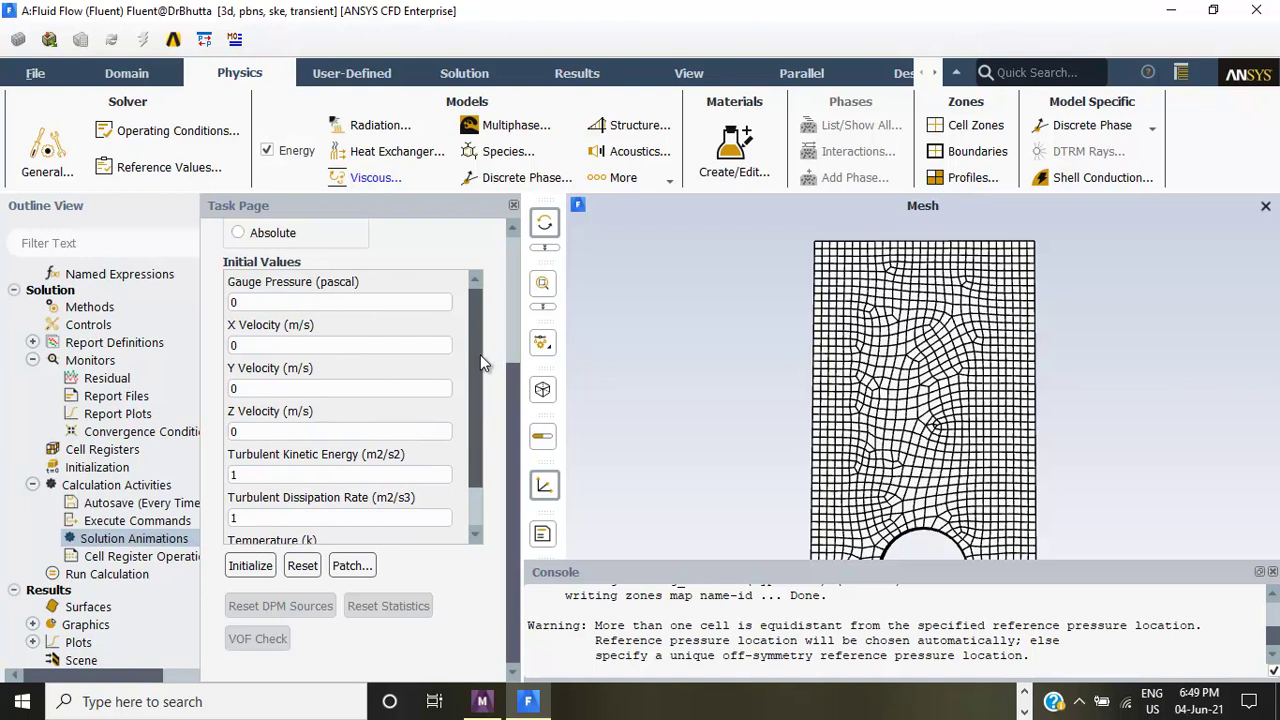
{"action": "left_click_drag", "start_coordinate": [475, 378], "coordinate": [470, 345]}
{"action": "left_click_drag", "start_coordinate": [513, 442], "coordinate": [520, 318]}
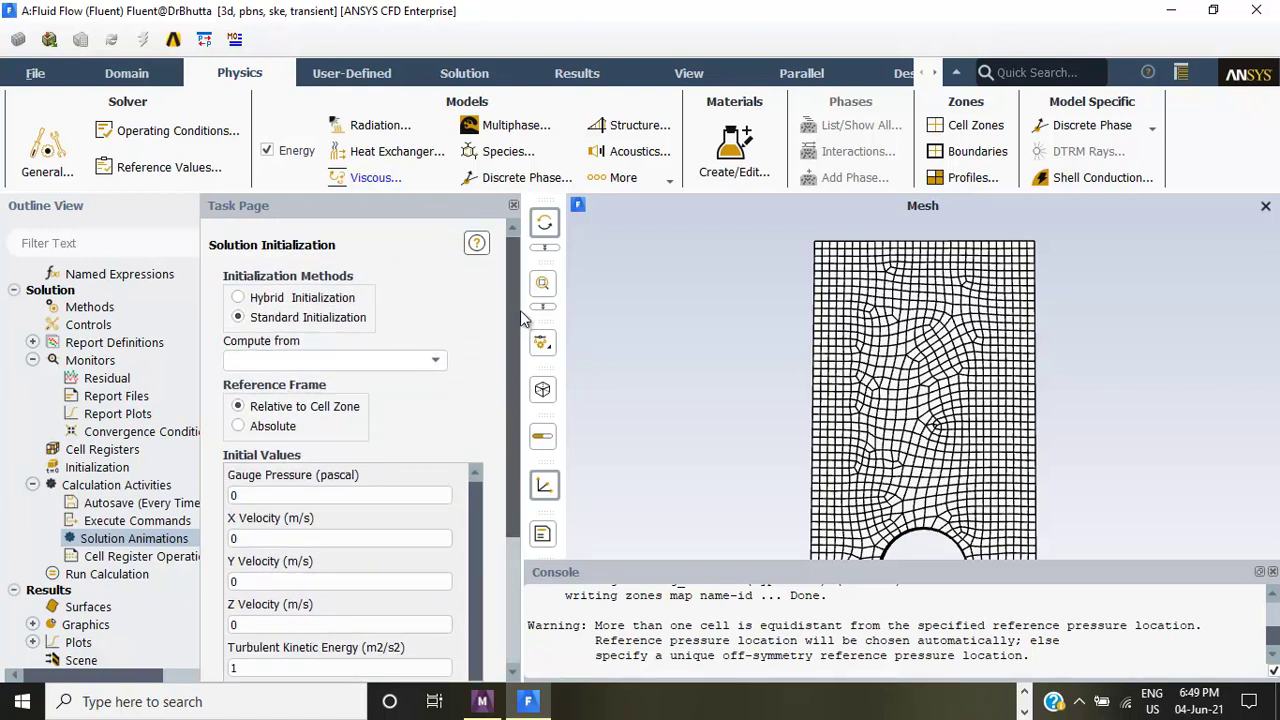
{"action": "left_click_drag", "start_coordinate": [520, 318], "coordinate": [481, 455]}
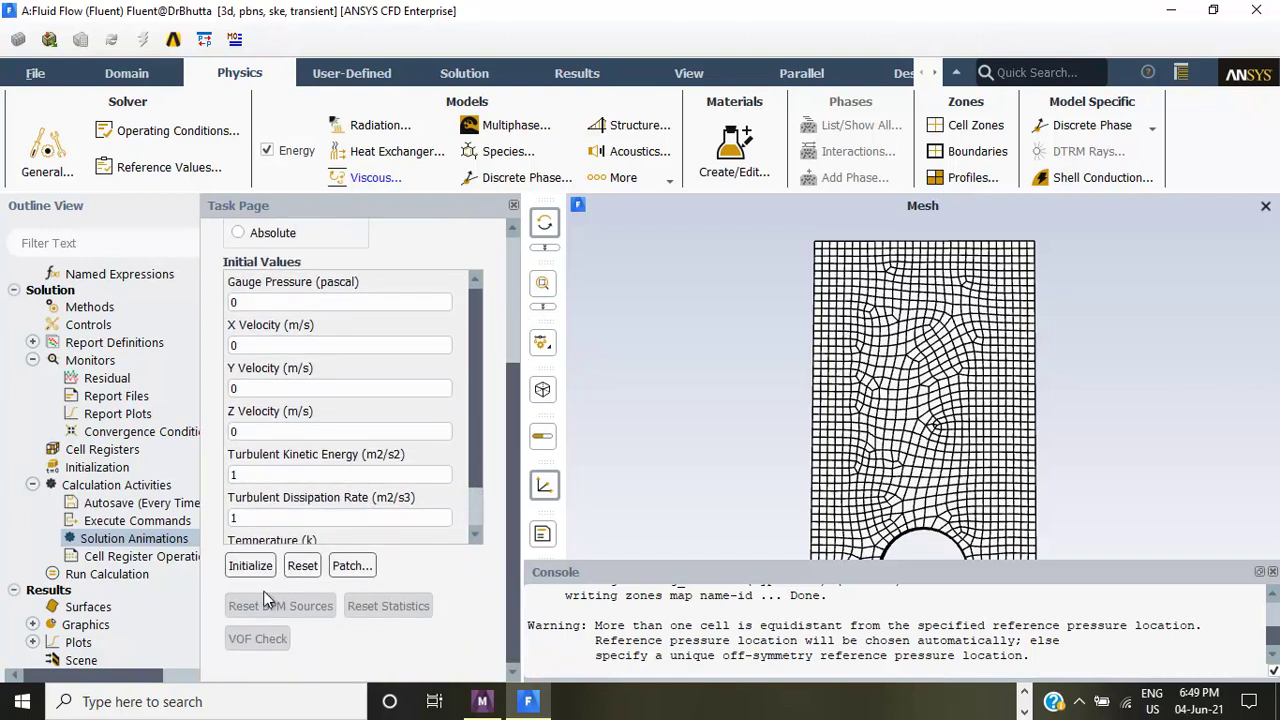
{"action": "left_click", "coordinate": [262, 566]}
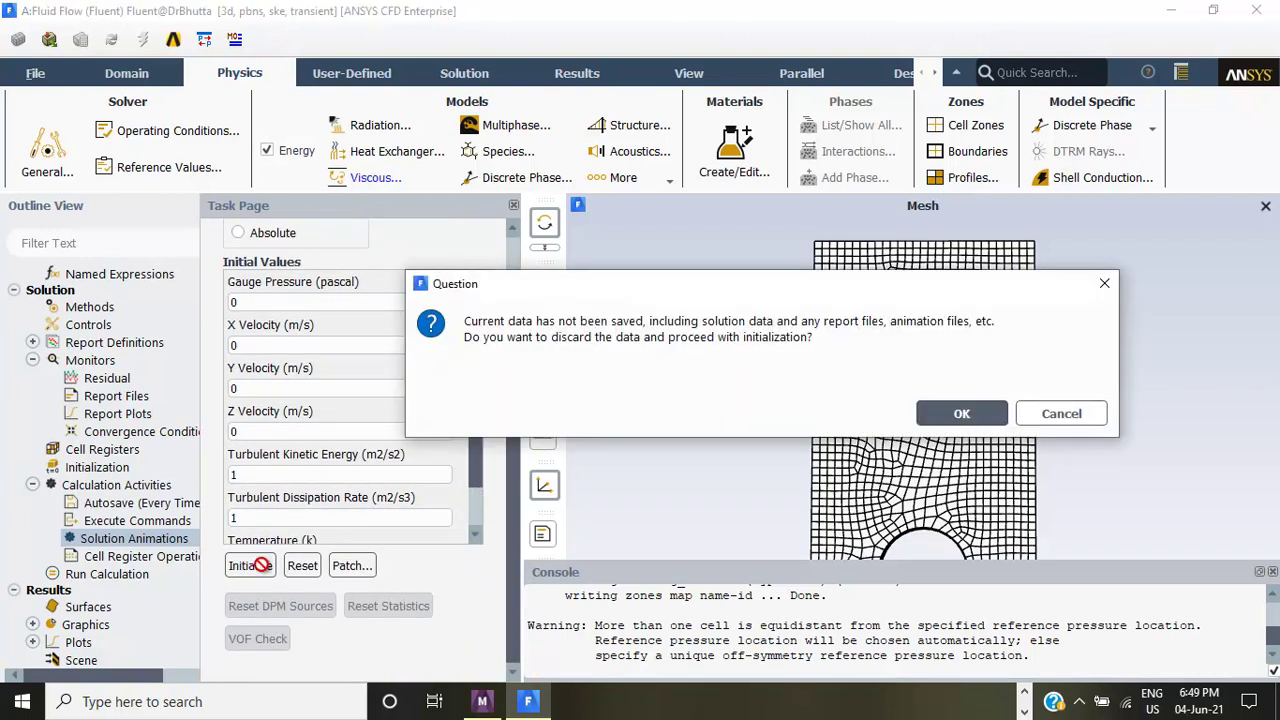
- Confirm discarding unsaved data to initialize, then expand Calculation Activities
{"action": "left_click", "coordinate": [970, 418]}
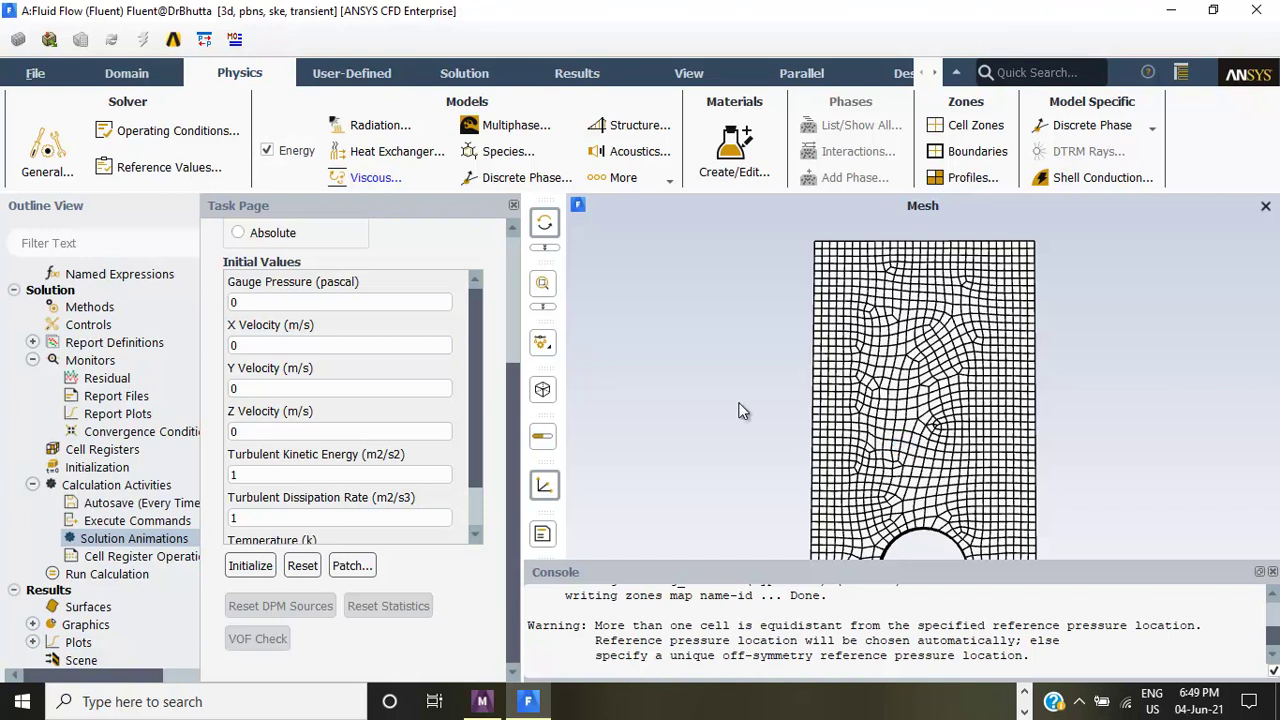
{"action": "left_click", "coordinate": [33, 486]}
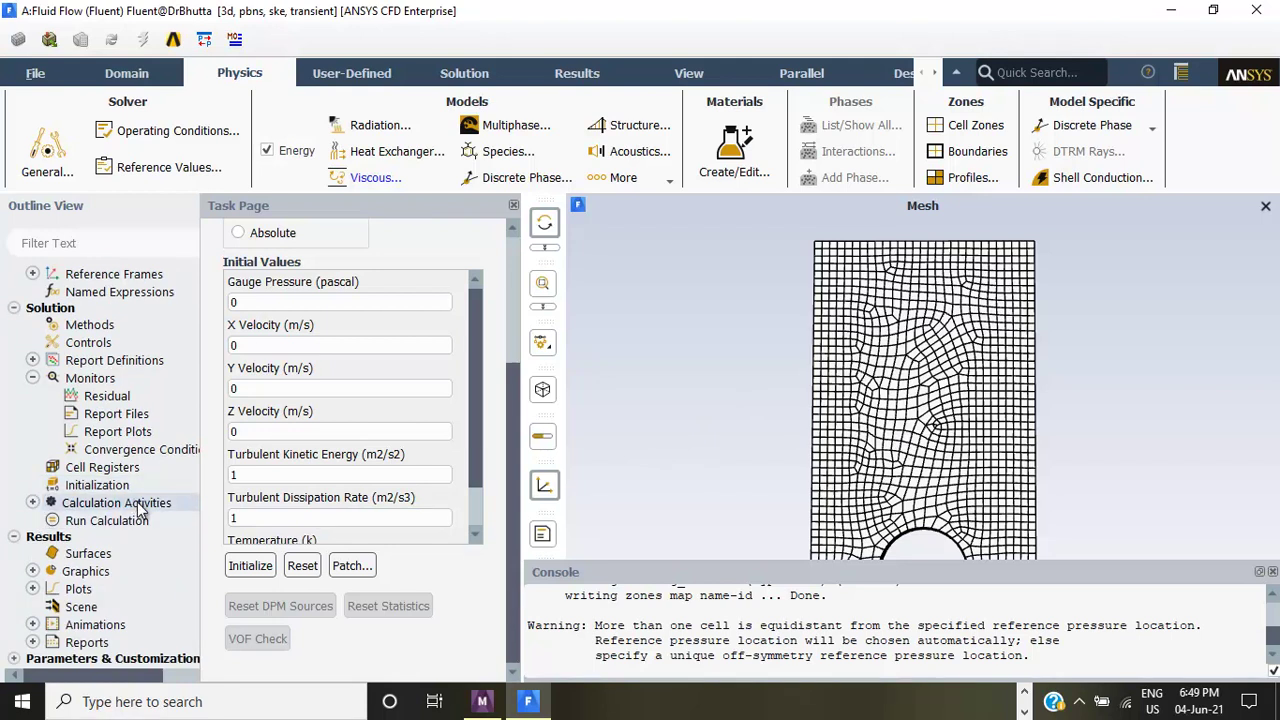
{"action": "left_click", "coordinate": [33, 503]}
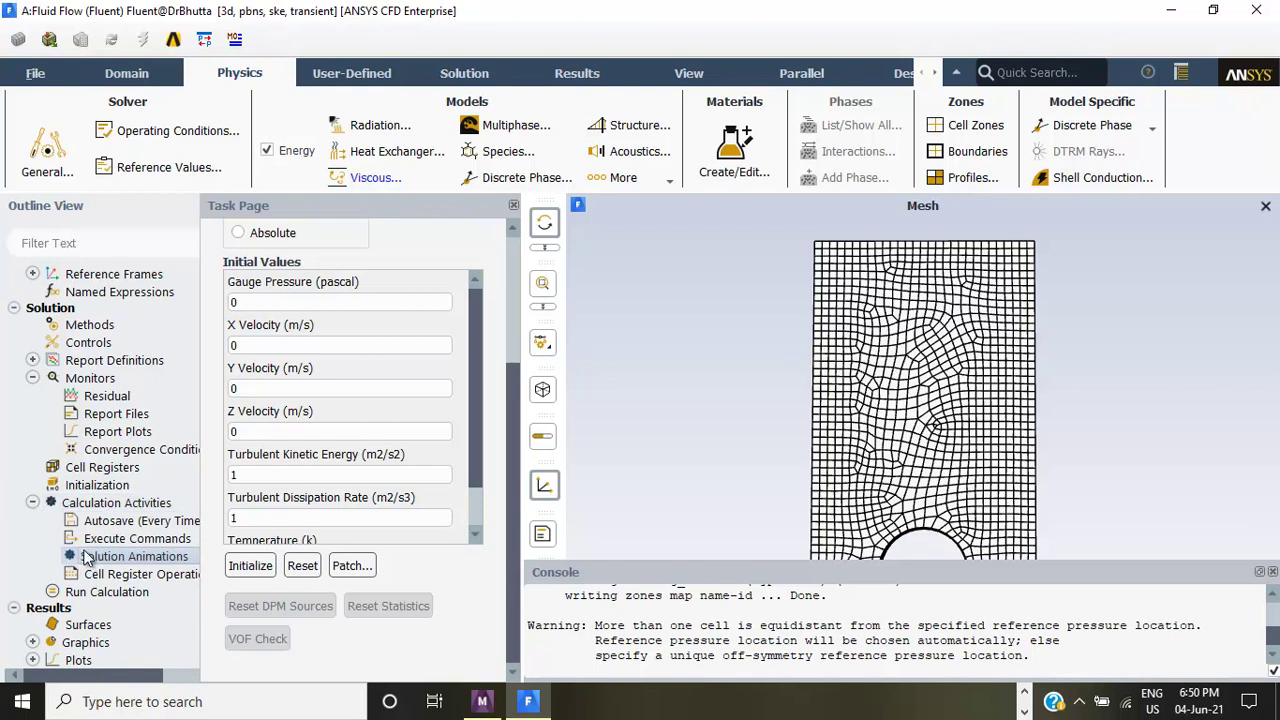
- Create a new contour animation object plotting Temperature instead of pressure
{"action": "double_click", "coordinate": [145, 560]}
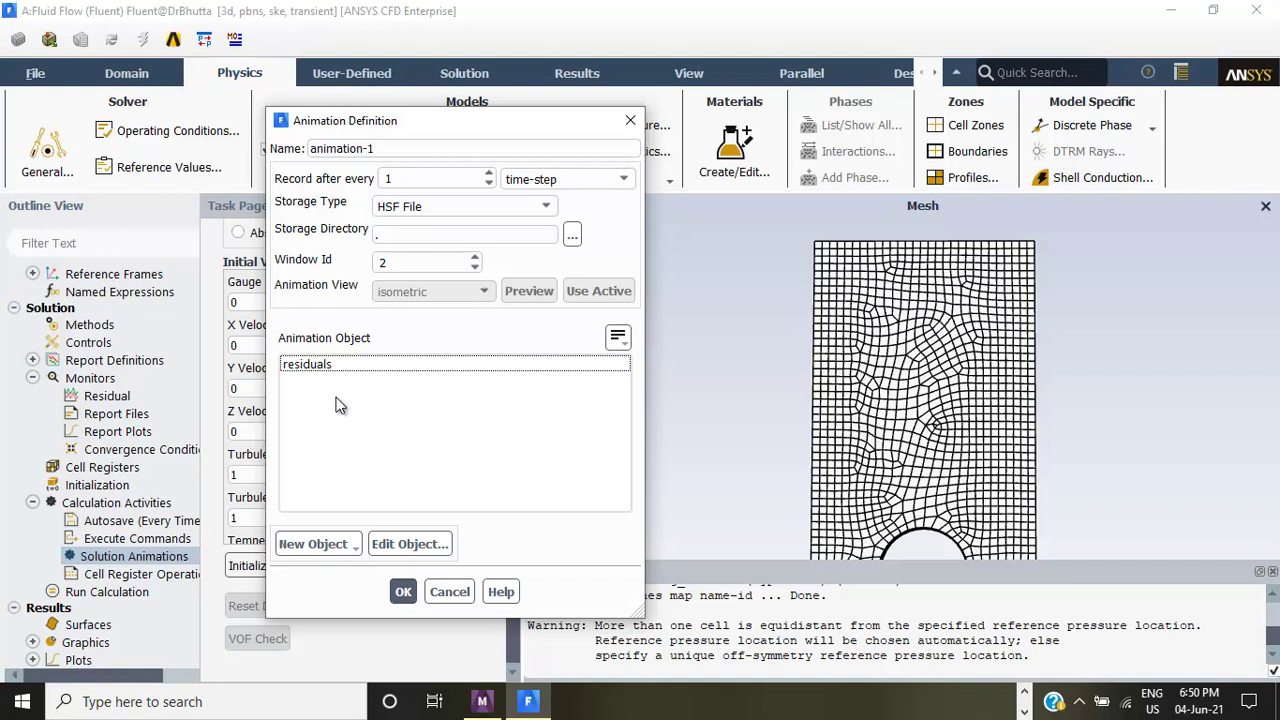
{"action": "left_click", "coordinate": [312, 545]}
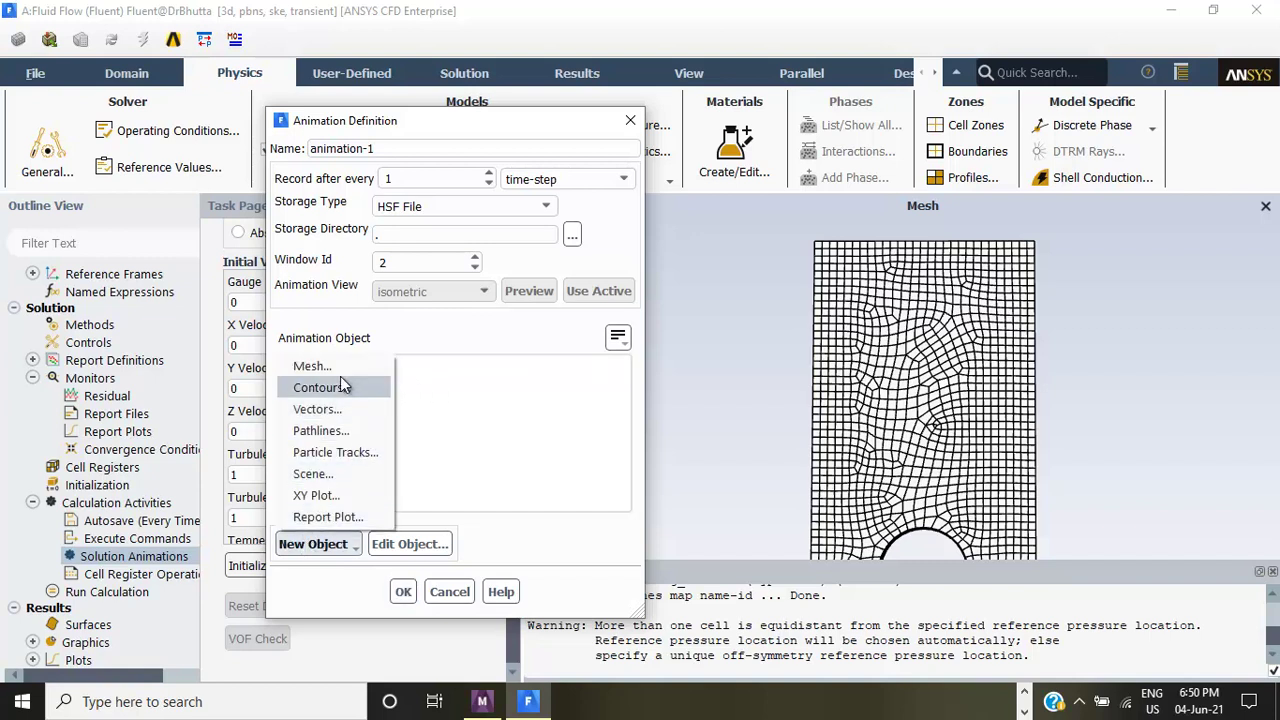
{"action": "left_click", "coordinate": [318, 388]}
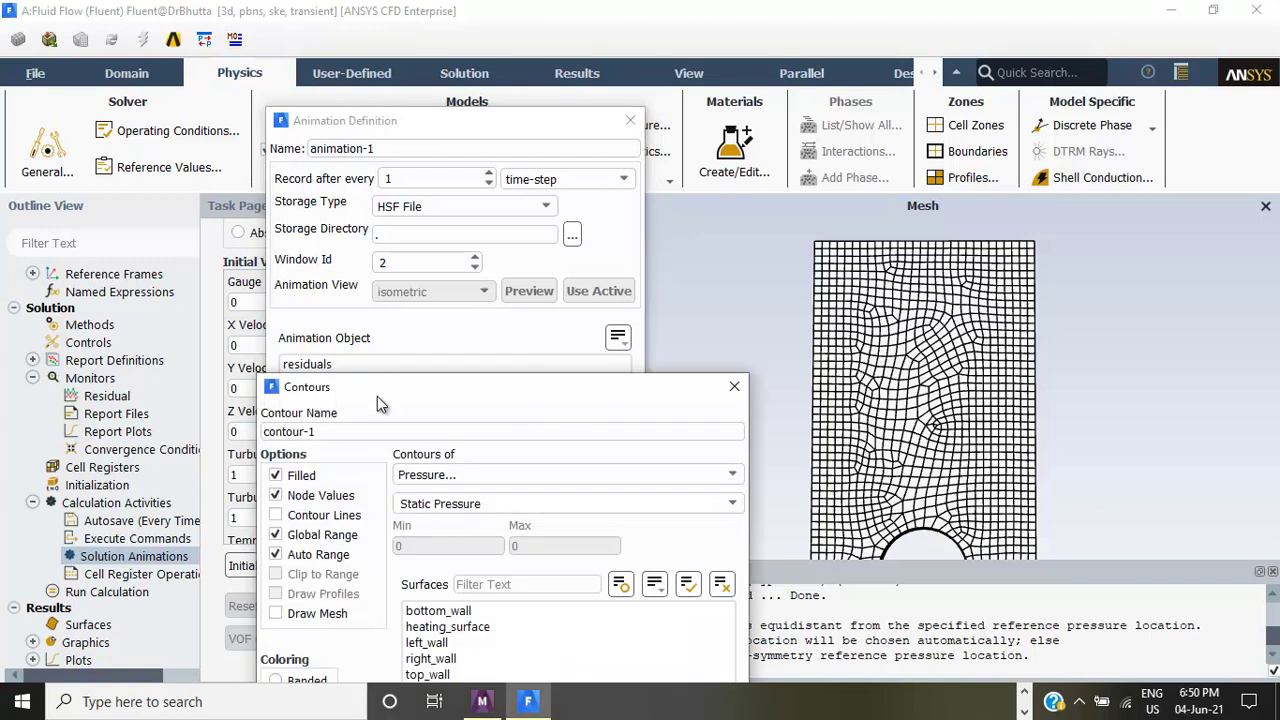
{"action": "left_click_drag", "start_coordinate": [420, 404], "coordinate": [423, 201]}
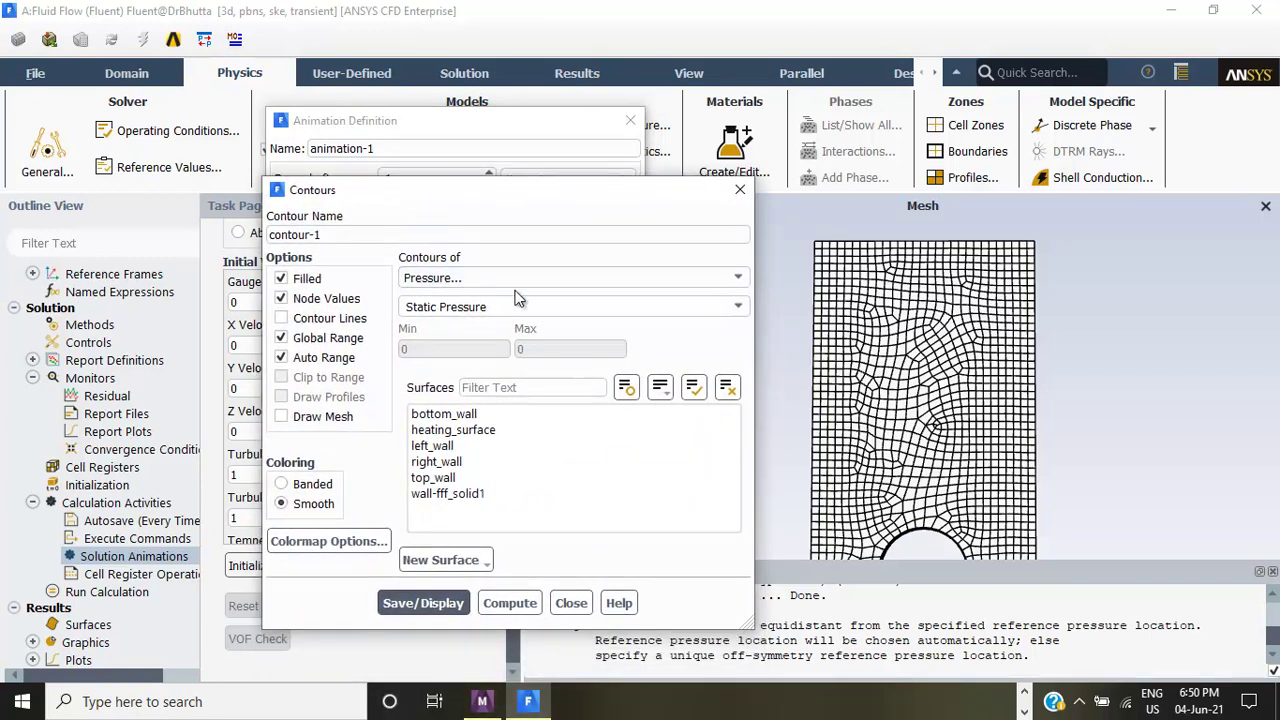
{"action": "left_click", "coordinate": [738, 278]}
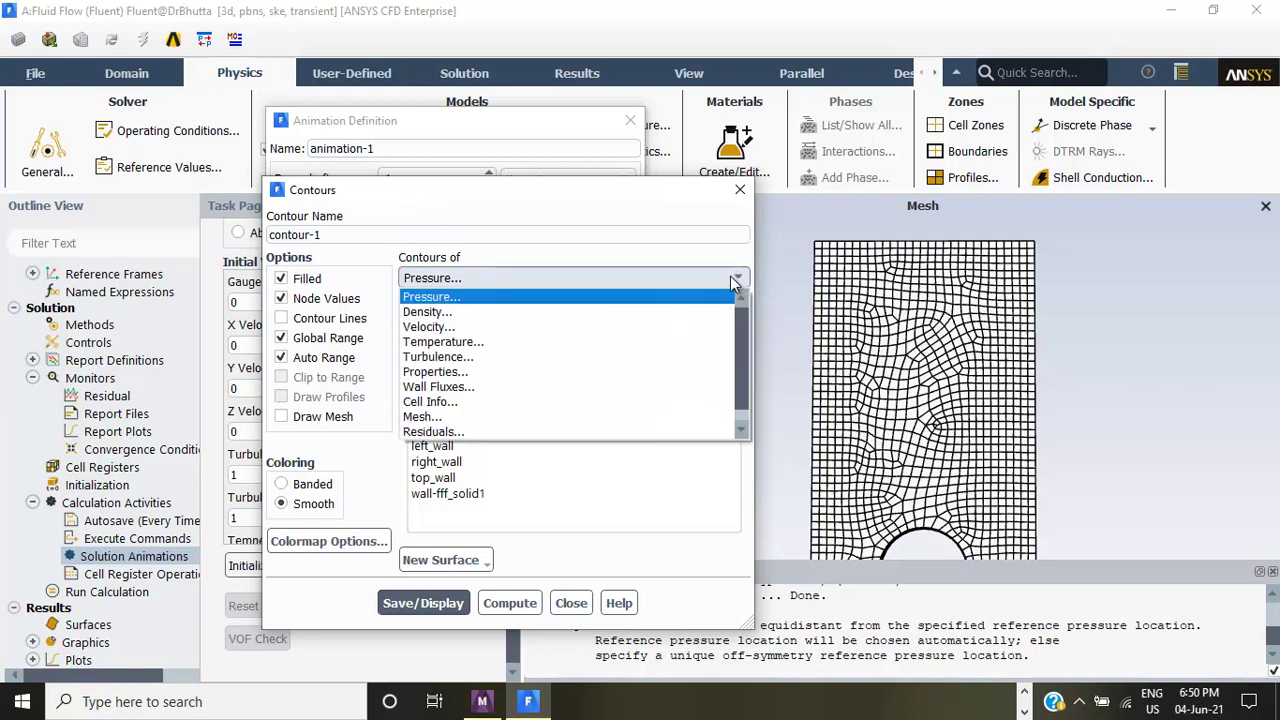
{"action": "left_click", "coordinate": [639, 345]}
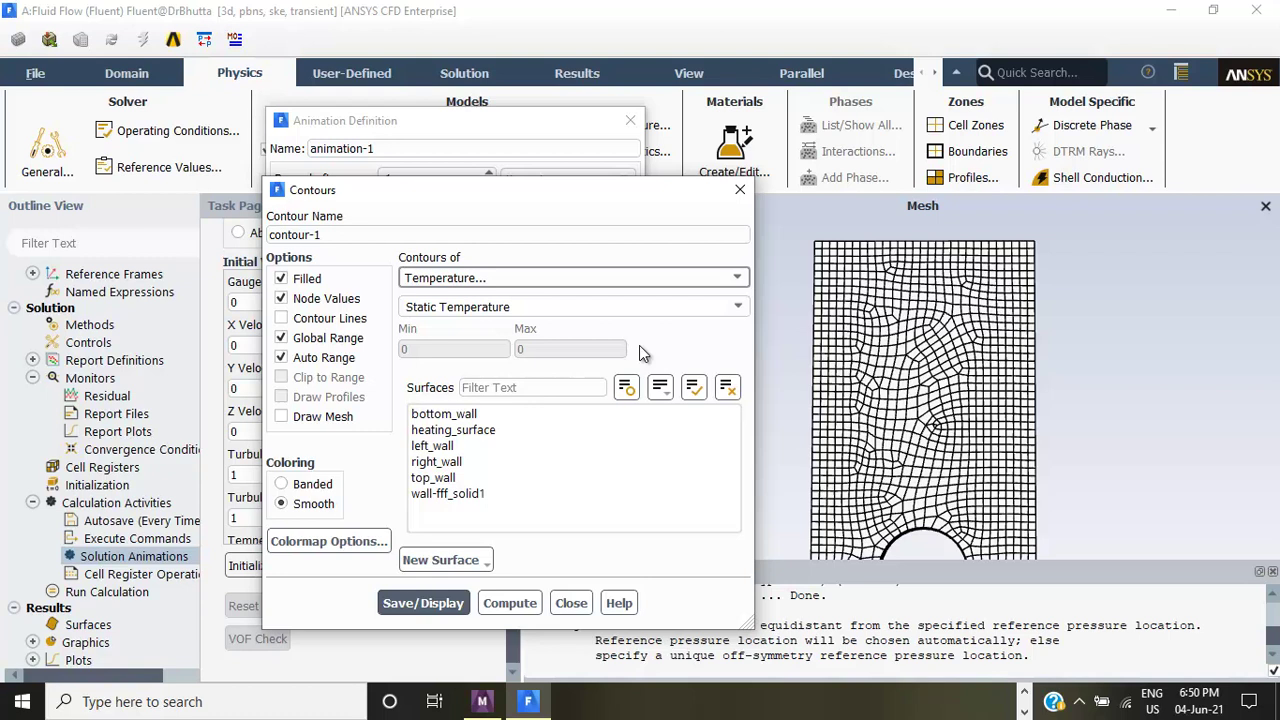
- Select all six wall surfaces, save and display contour-1, then close it
{"action": "left_click", "coordinate": [463, 414]}
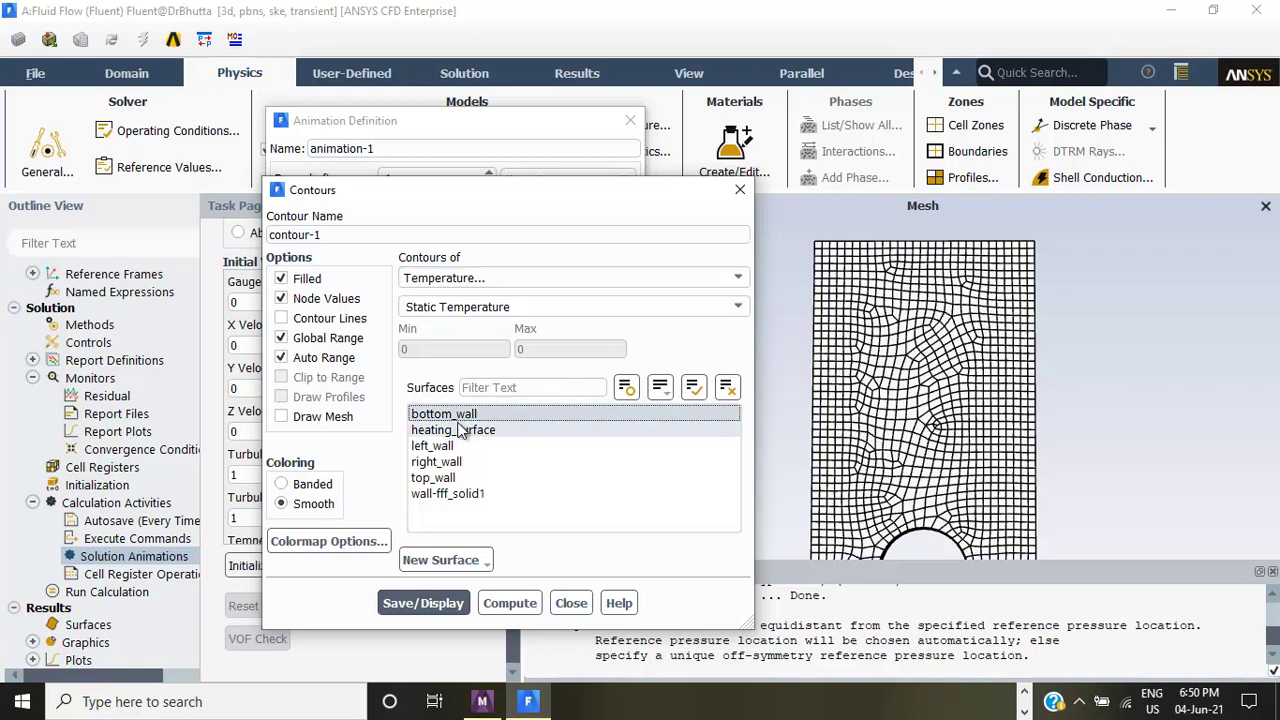
{"action": "left_click", "coordinate": [460, 429]}
{"action": "left_click", "coordinate": [455, 446]}
{"action": "left_click", "coordinate": [452, 462]}
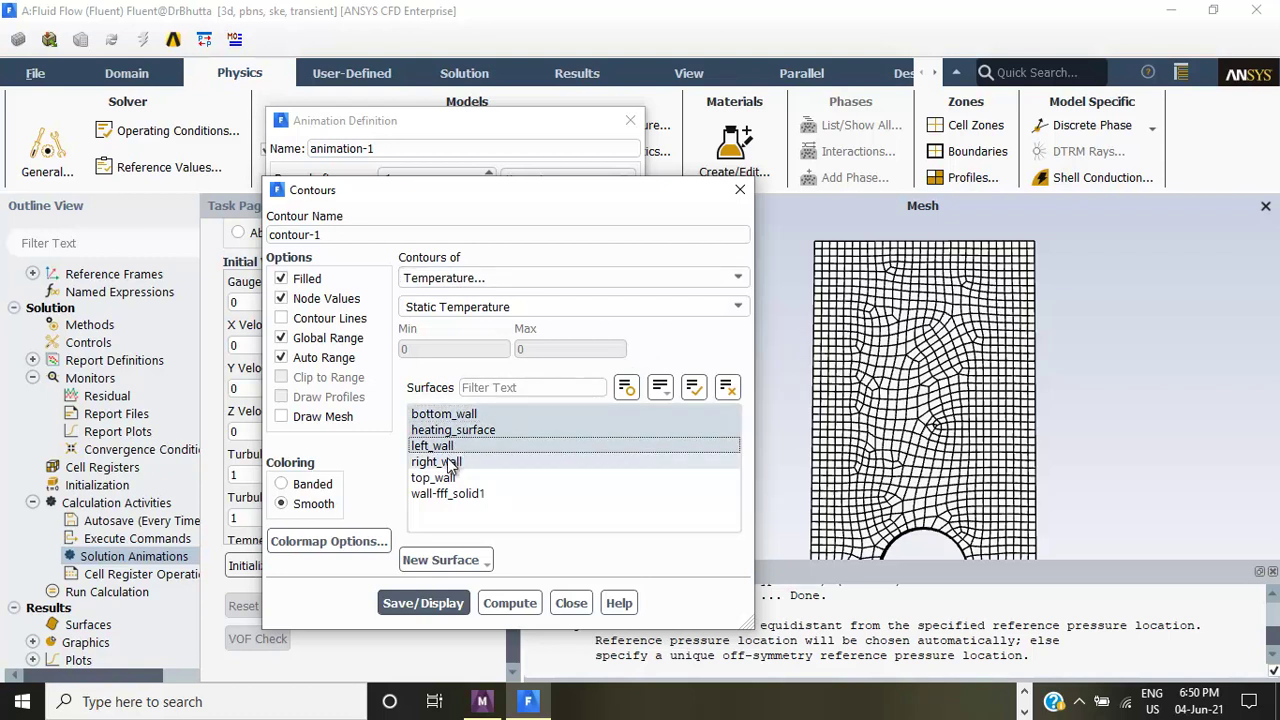
{"action": "left_click", "coordinate": [450, 479]}
{"action": "left_click", "coordinate": [452, 494]}
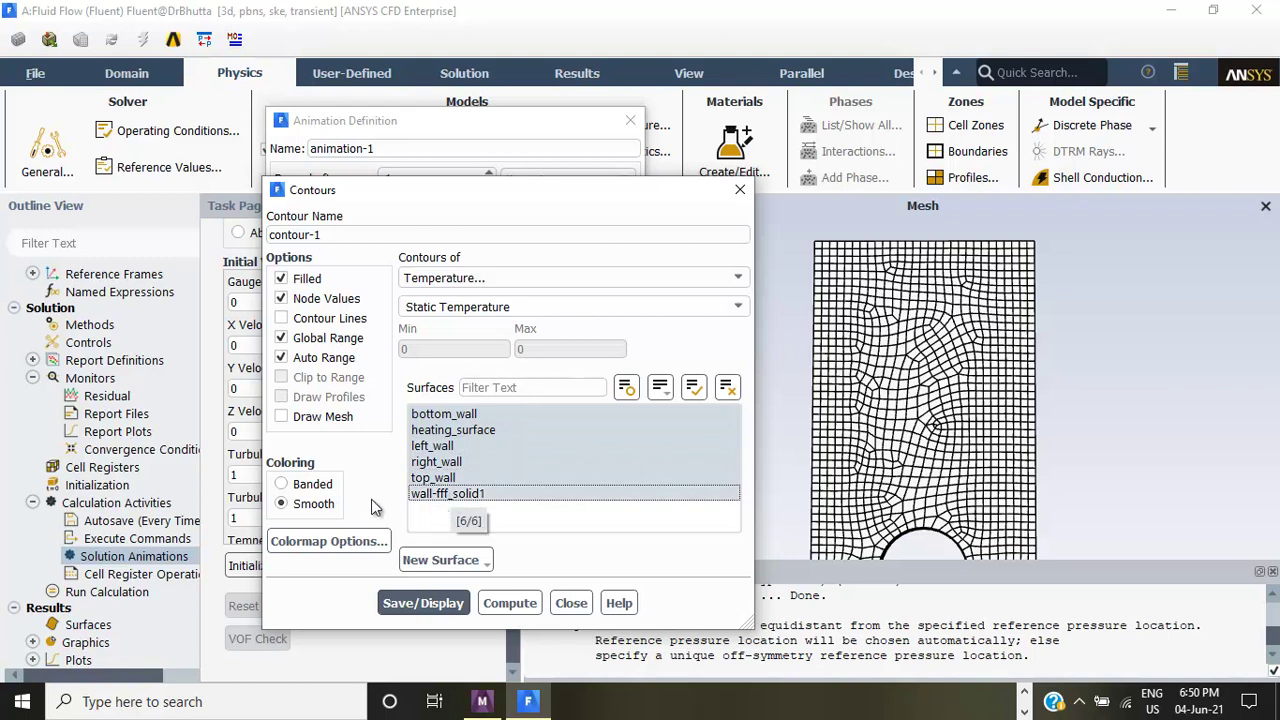
{"action": "left_click", "coordinate": [418, 603]}
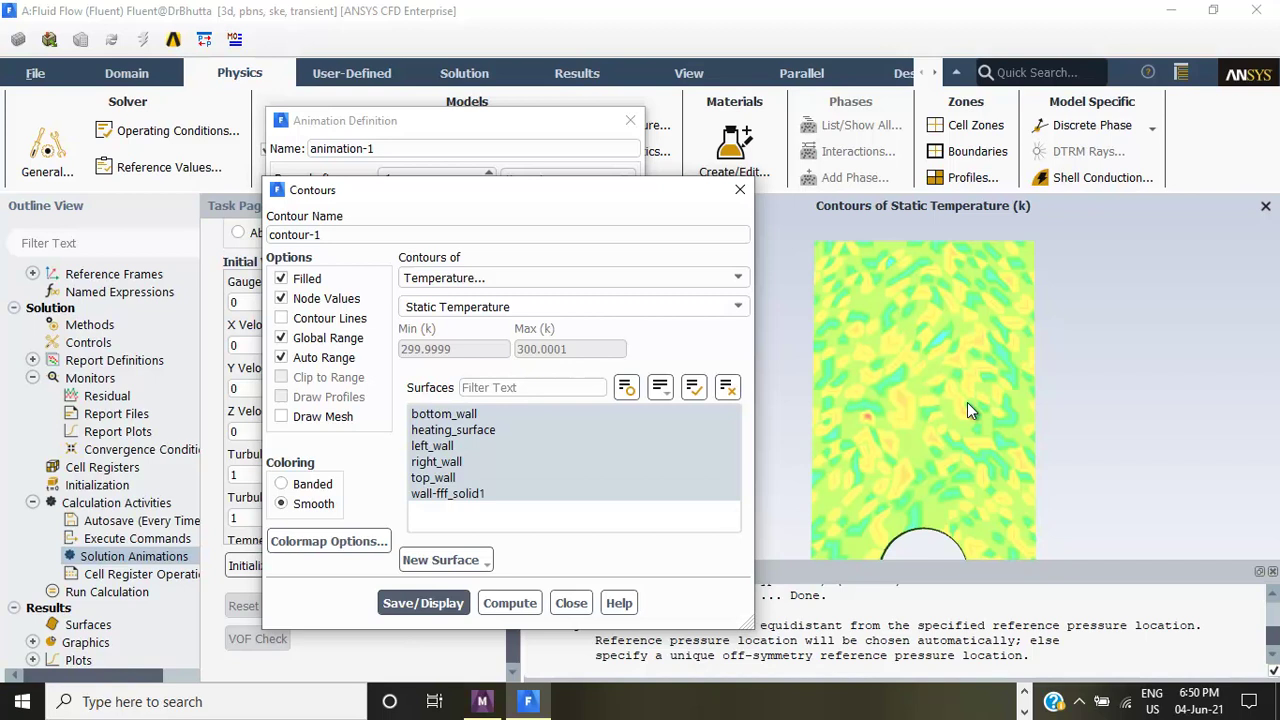
{"action": "left_click", "coordinate": [740, 190]}
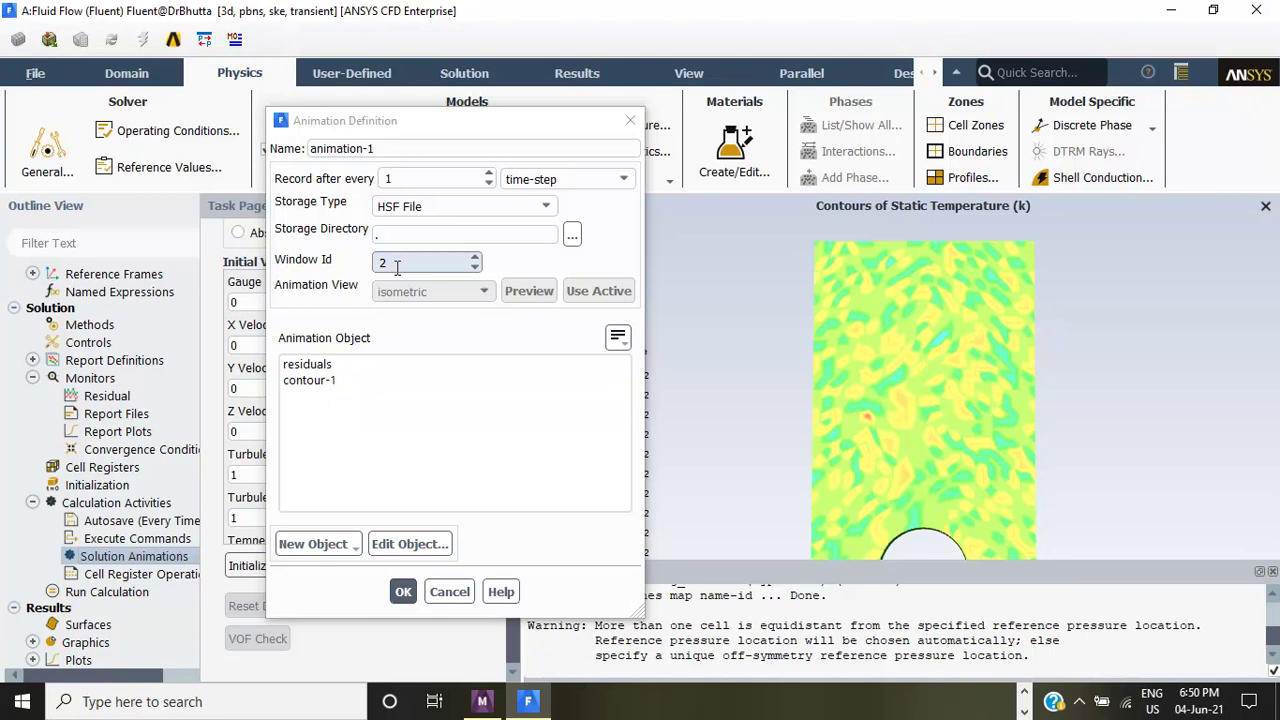
- Cancel the storage folder choice, submit animation-1, and dismiss the 'Select an object to animate' error
{"action": "left_click", "coordinate": [571, 236]}
{"action": "left_click", "coordinate": [567, 237]}
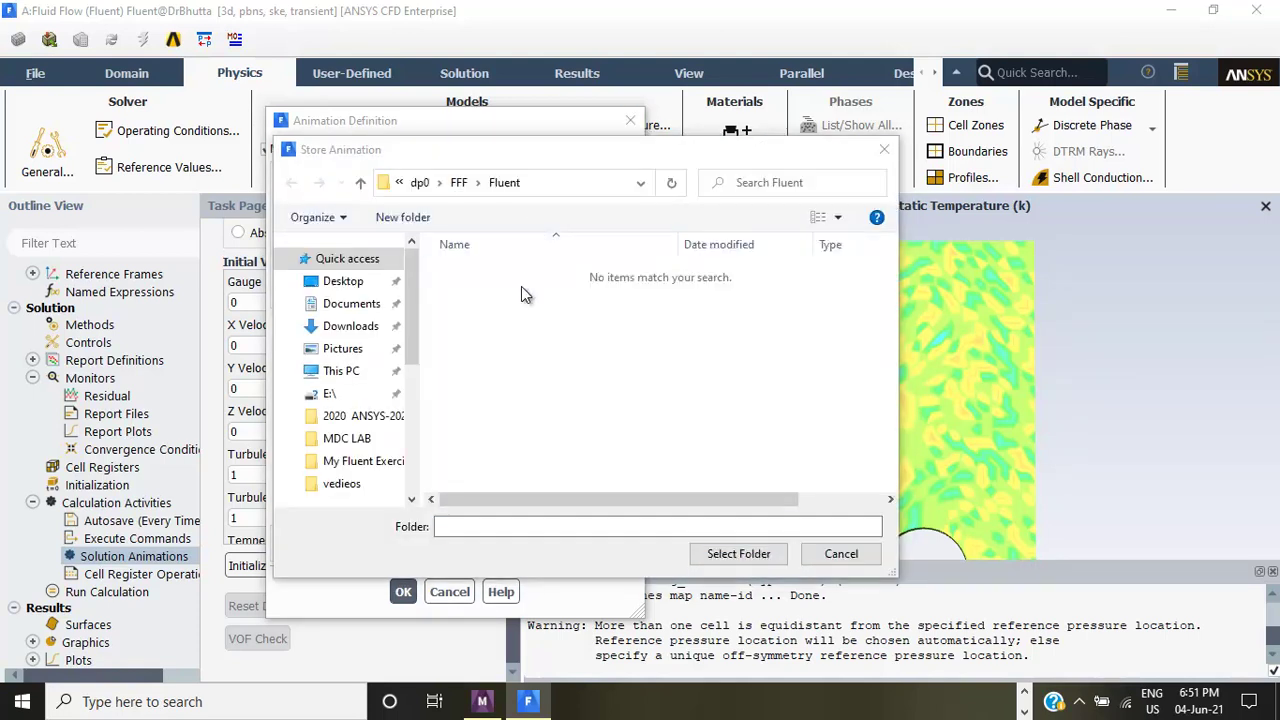
{"action": "left_click", "coordinate": [831, 553]}
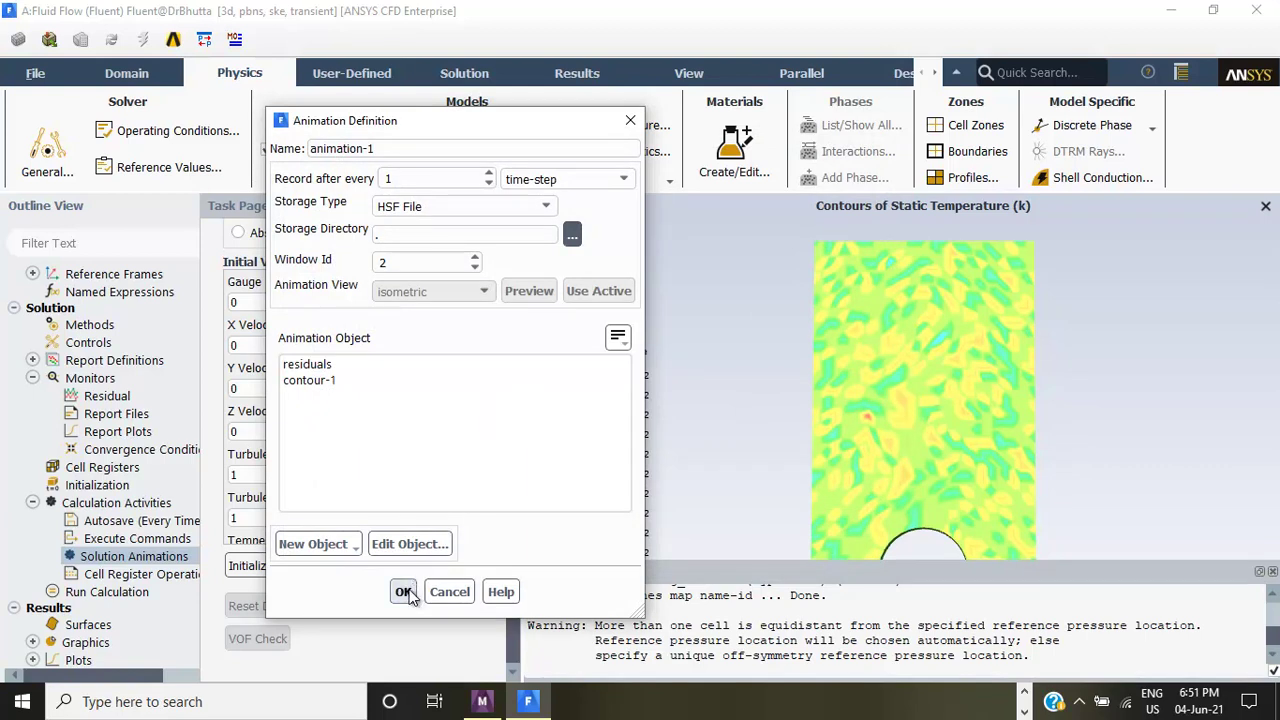
{"action": "left_click", "coordinate": [404, 592]}
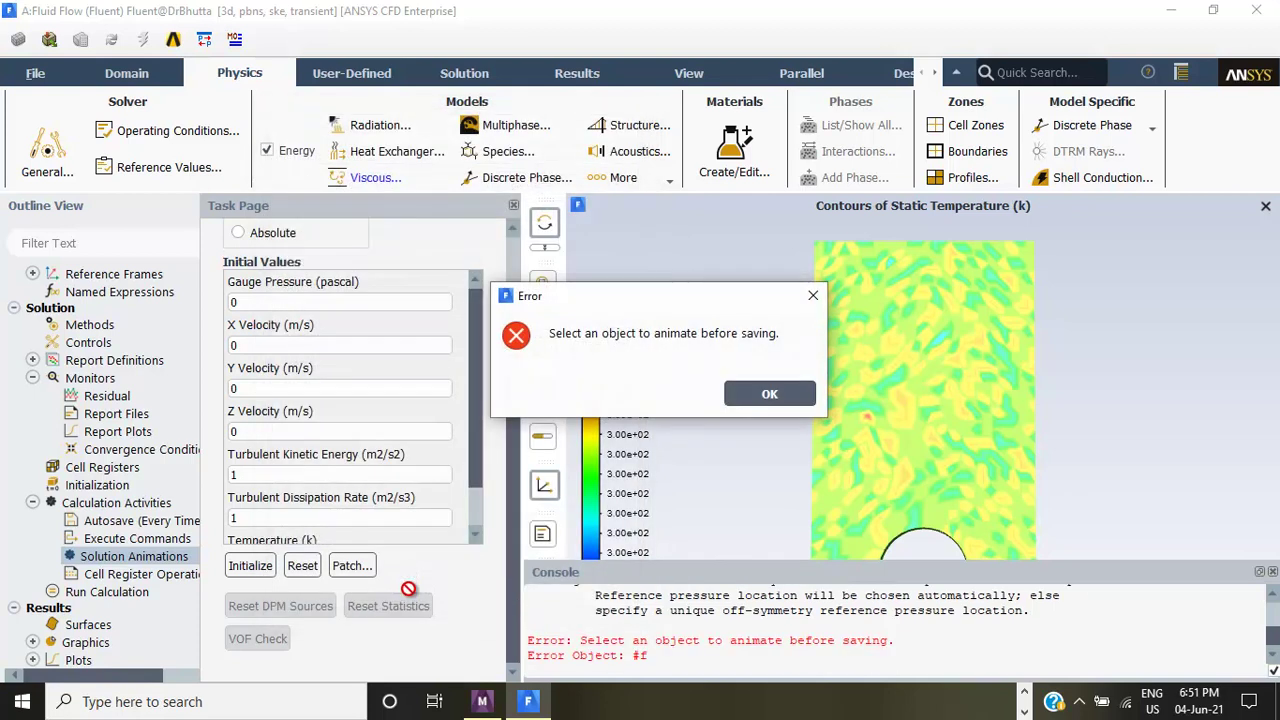
{"action": "left_click", "coordinate": [767, 395]}
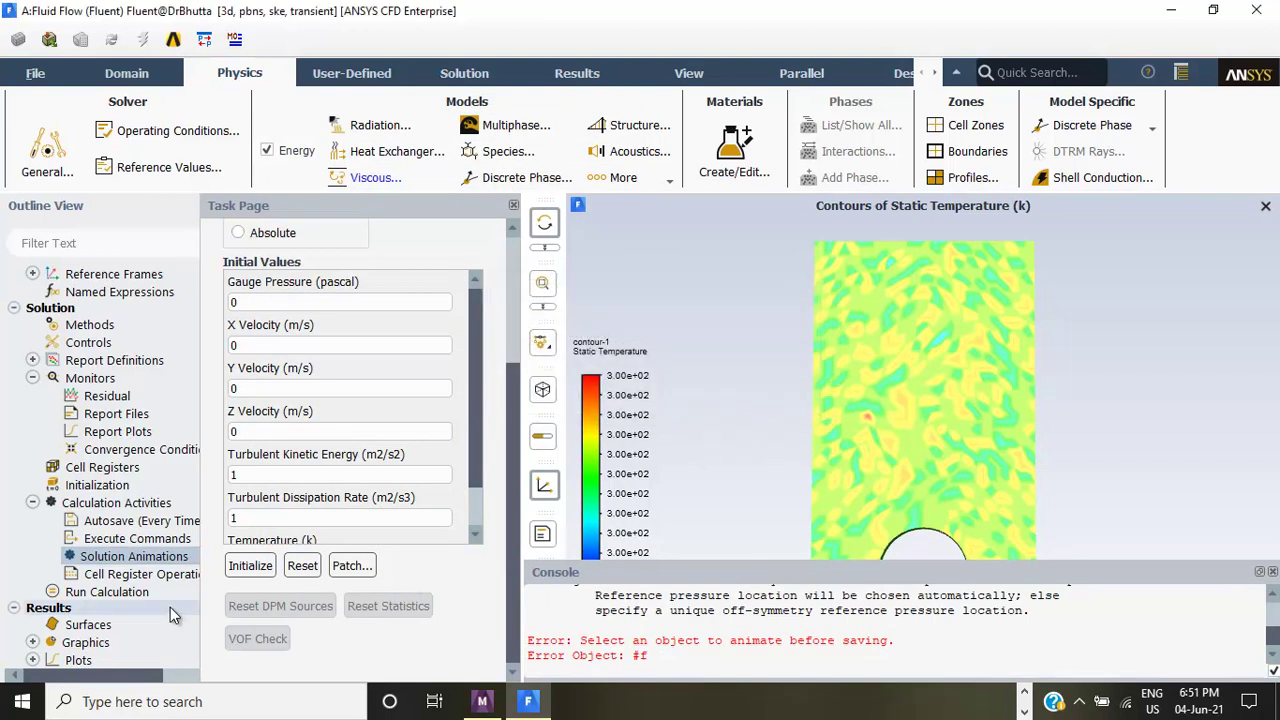
- In Run Calculation, set 10 time steps with a time step size of 0.1 s
{"action": "scroll", "coordinate": [170, 607], "scroll_direction": "down", "scroll_amount": 1}
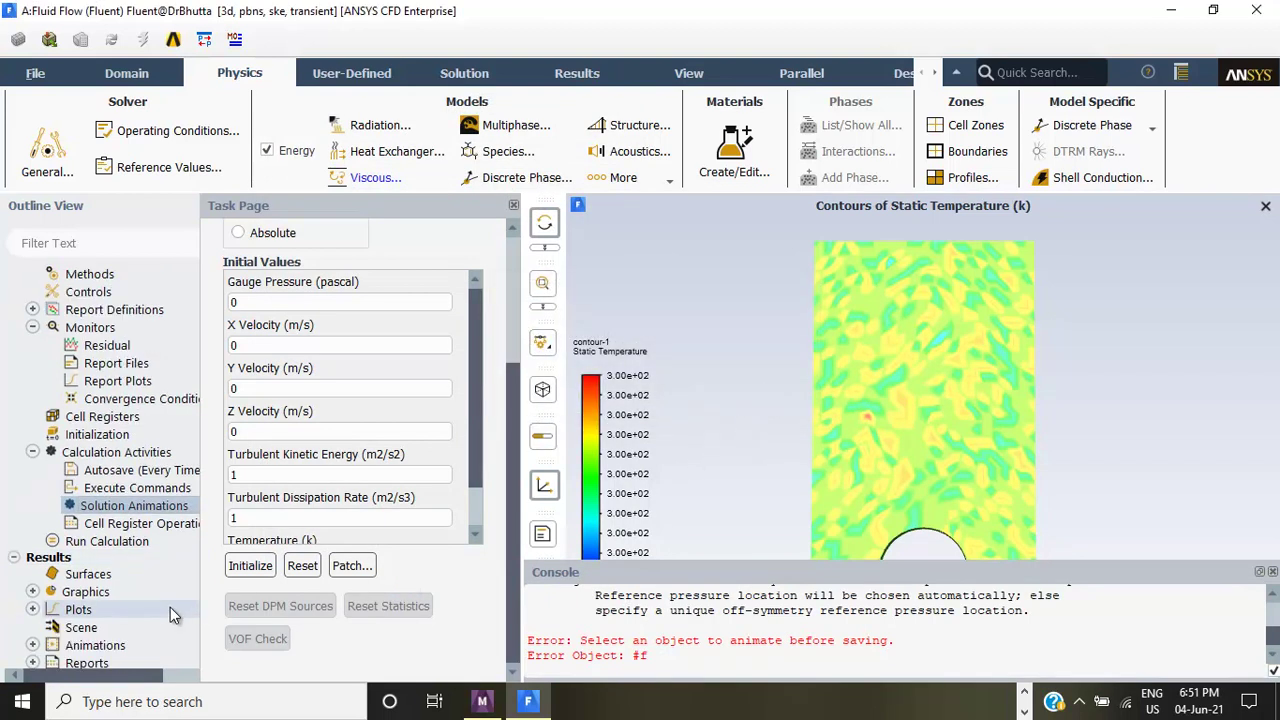
{"action": "left_click", "coordinate": [103, 541]}
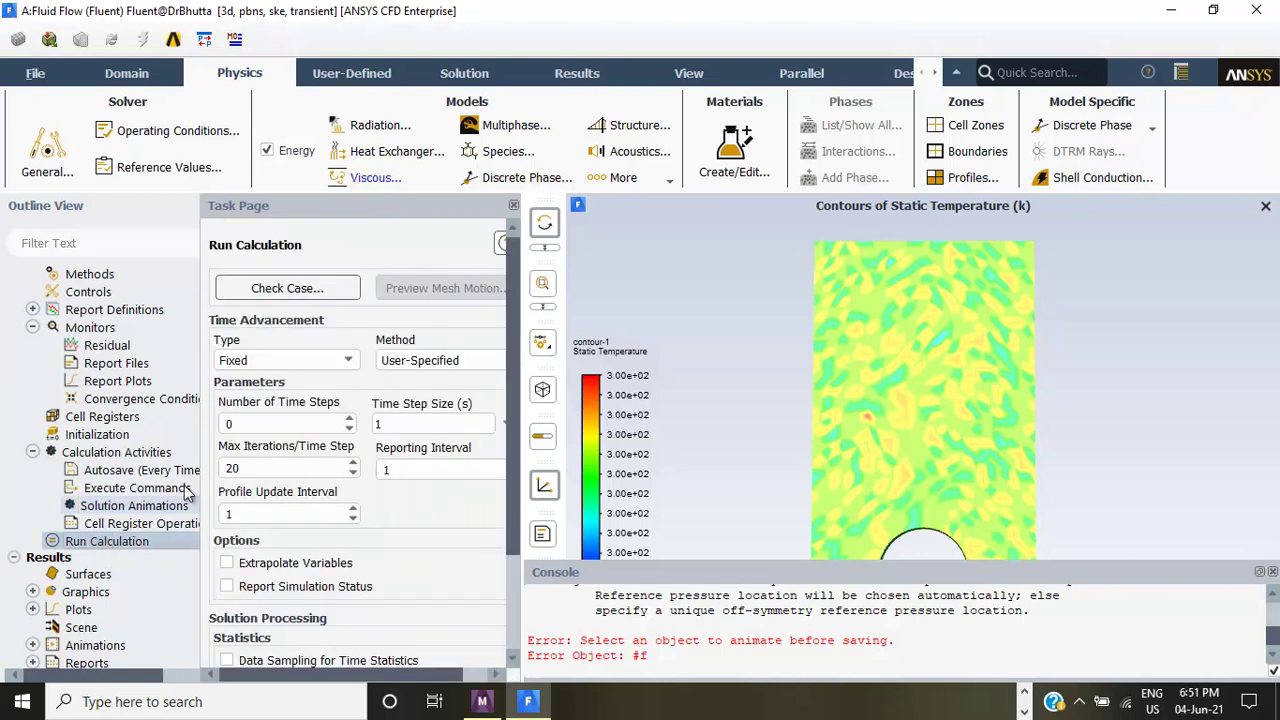
{"action": "left_click", "coordinate": [330, 425]}
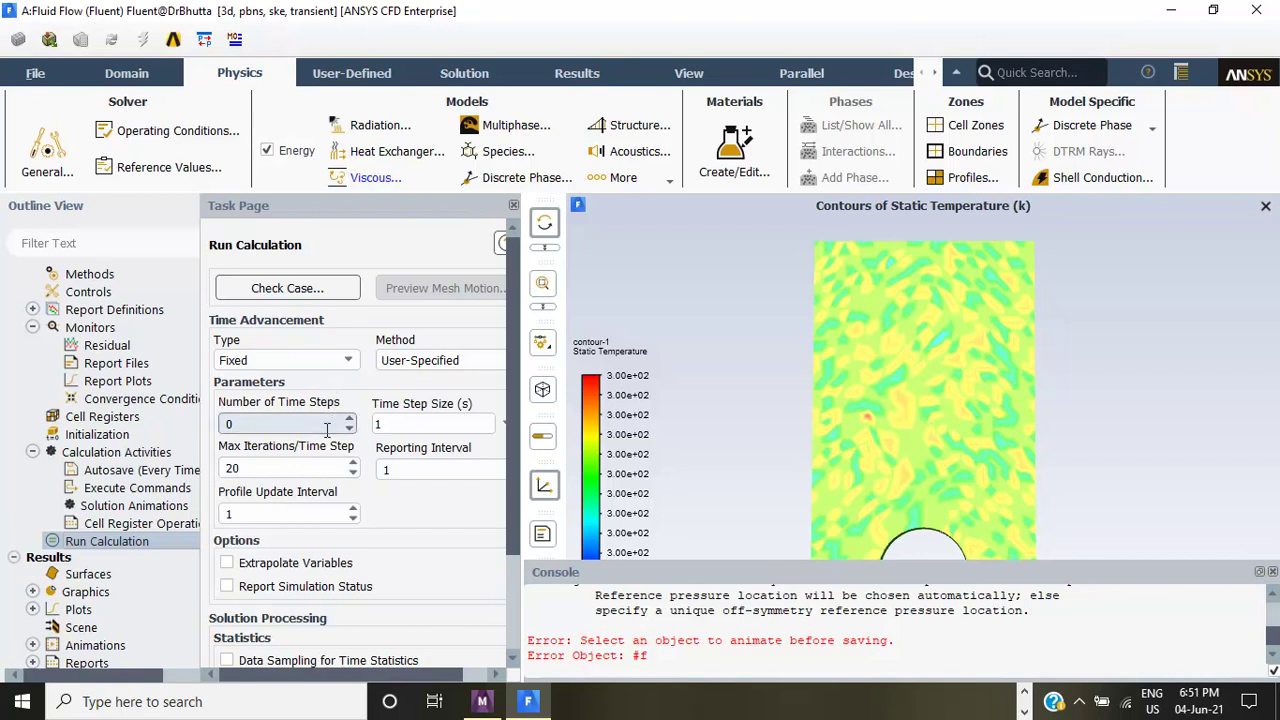
{"action": "left_click_drag", "start_coordinate": [229, 425], "coordinate": [242, 425]}
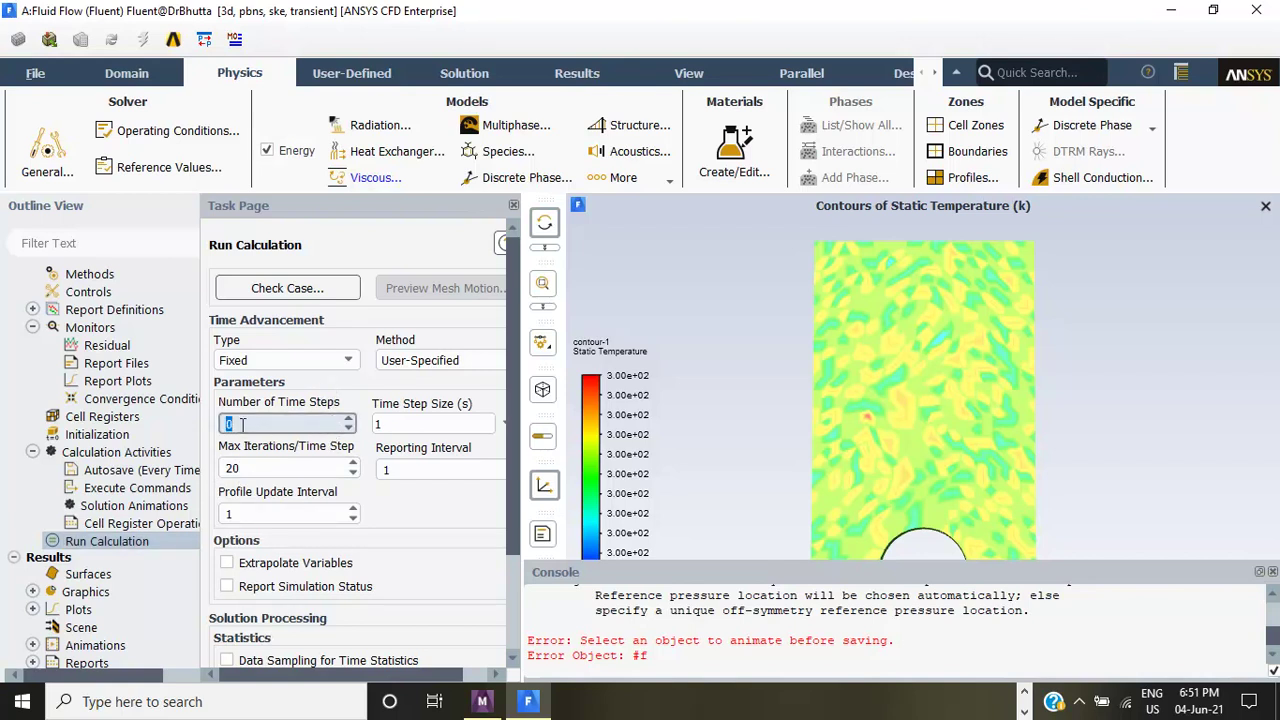
{"action": "type", "text": "10"}
{"action": "double_click", "coordinate": [377, 425]}
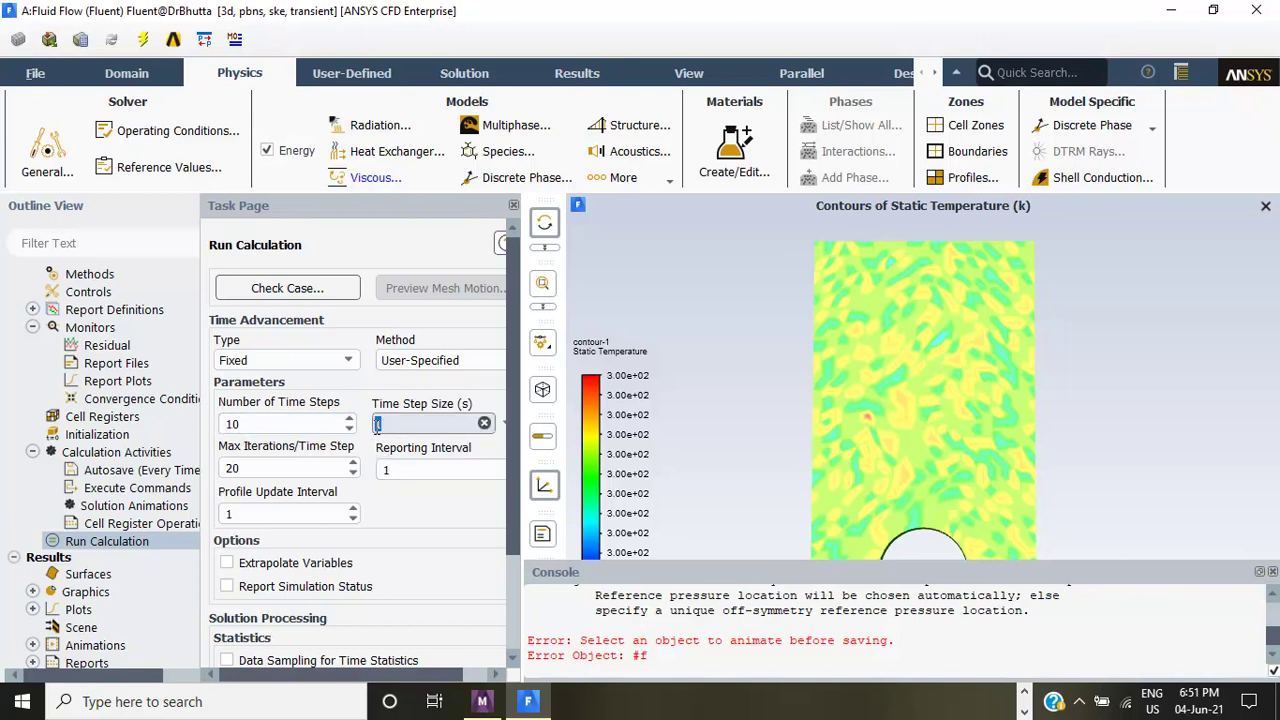
{"action": "type", "text": ".1"}
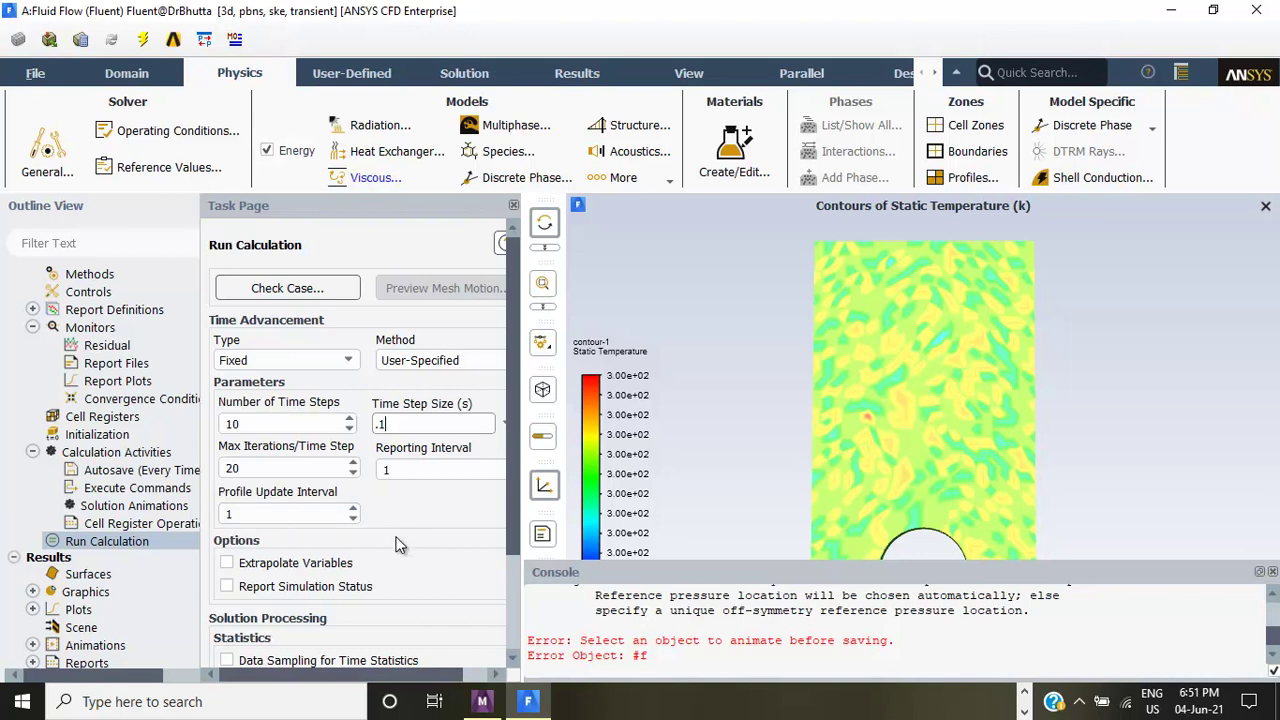
{"action": "scroll", "coordinate": [400, 545], "scroll_direction": "down", "scroll_amount": 1}
{"action": "scroll", "coordinate": [400, 545], "scroll_direction": "down", "scroll_amount": 2}
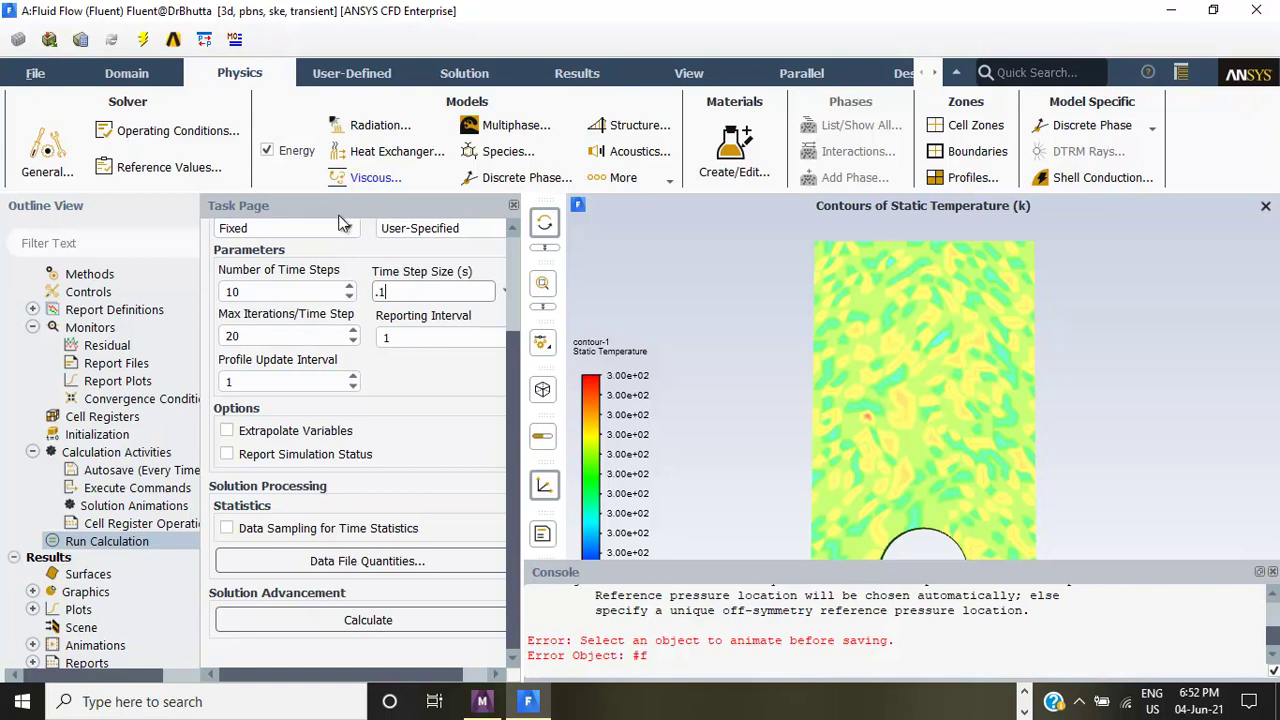
{"action": "scroll", "coordinate": [369, 491], "scroll_direction": "up", "scroll_amount": 1}
{"action": "scroll", "coordinate": [376, 485], "scroll_direction": "up", "scroll_amount": 1}
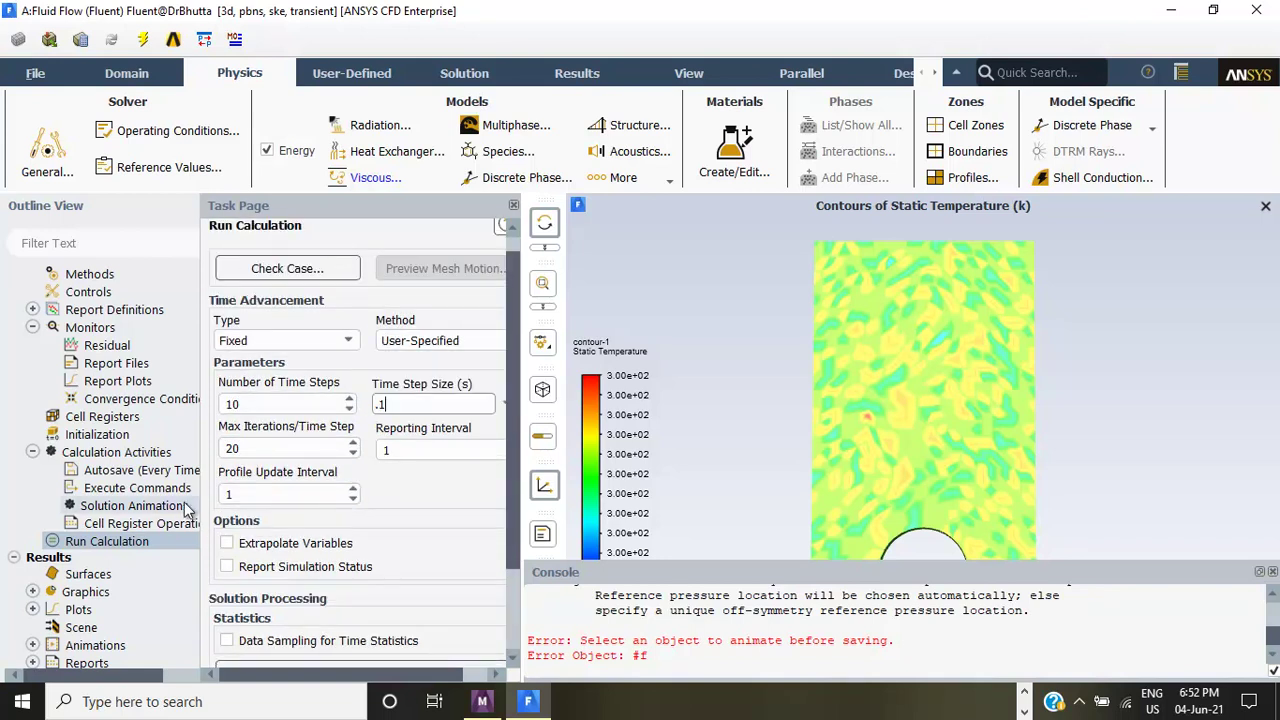
- Create animation-1 that records the temperature contour contour-1 every time step
{"action": "left_click", "coordinate": [140, 508]}
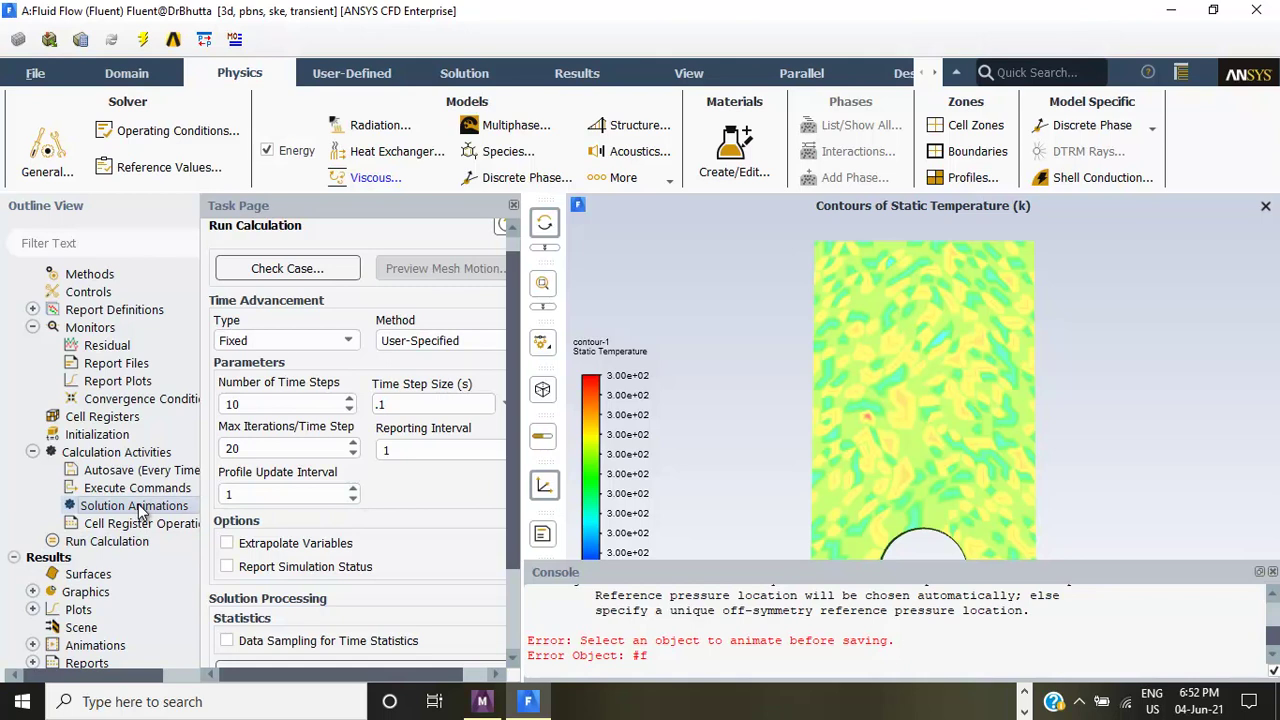
{"action": "double_click", "coordinate": [140, 508]}
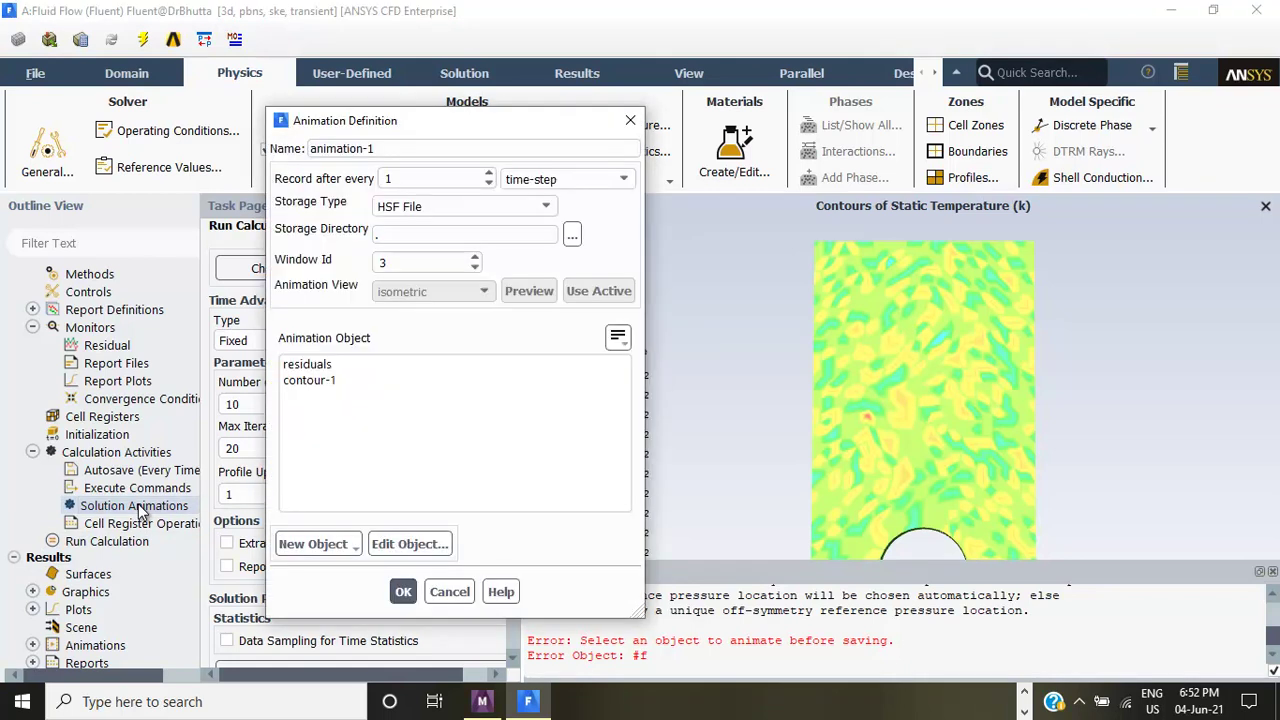
{"action": "left_click", "coordinate": [318, 384]}
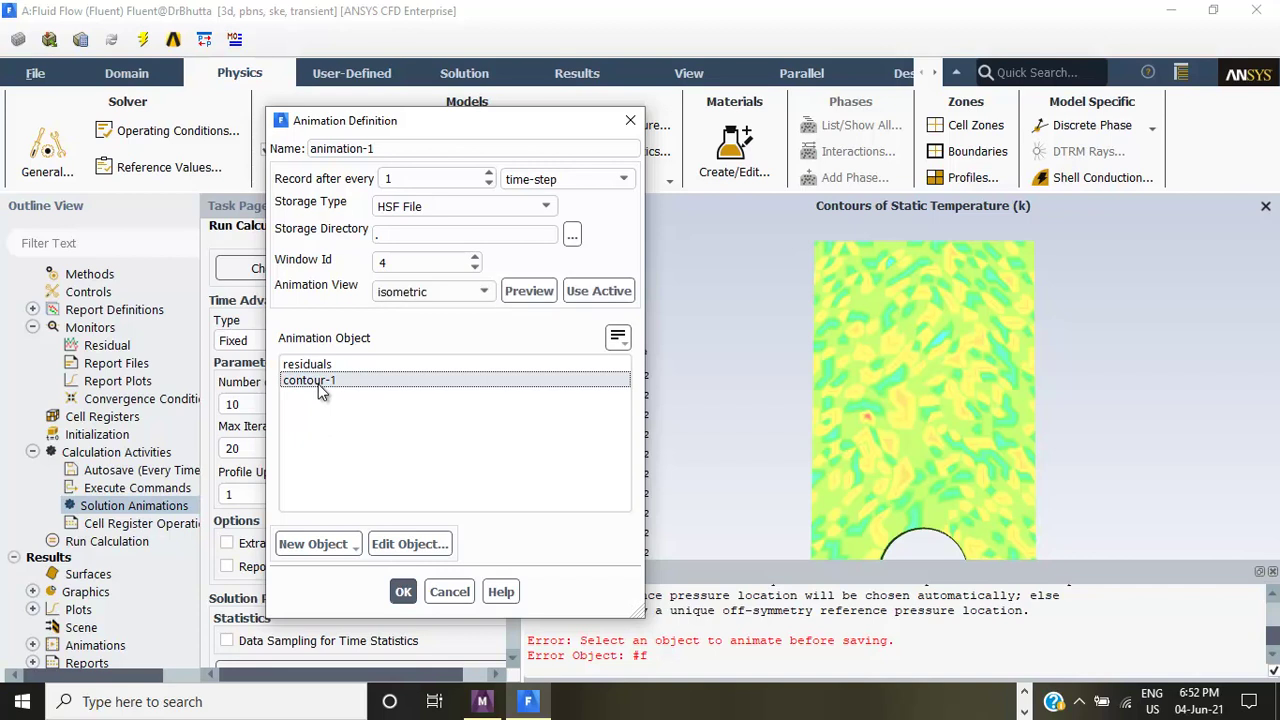
{"action": "left_click", "coordinate": [403, 592]}
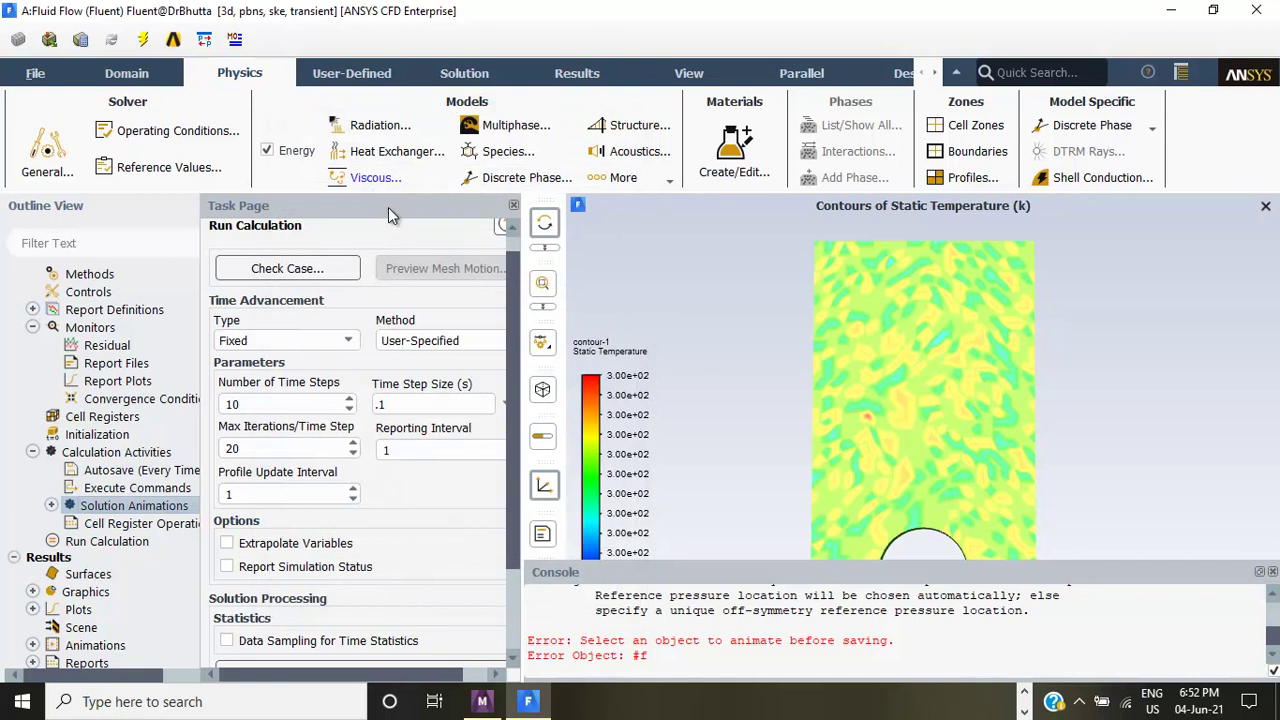
- Re-dock the task page panel and expand Solution Animations to list animation-1
{"action": "mouse_move", "coordinate": [388, 207]}
{"action": "left_mouse_down"}
{"action": "mouse_move", "coordinate": [567, 199]}
{"action": "mouse_move", "coordinate": [474, 279]}
{"action": "left_mouse_up"}
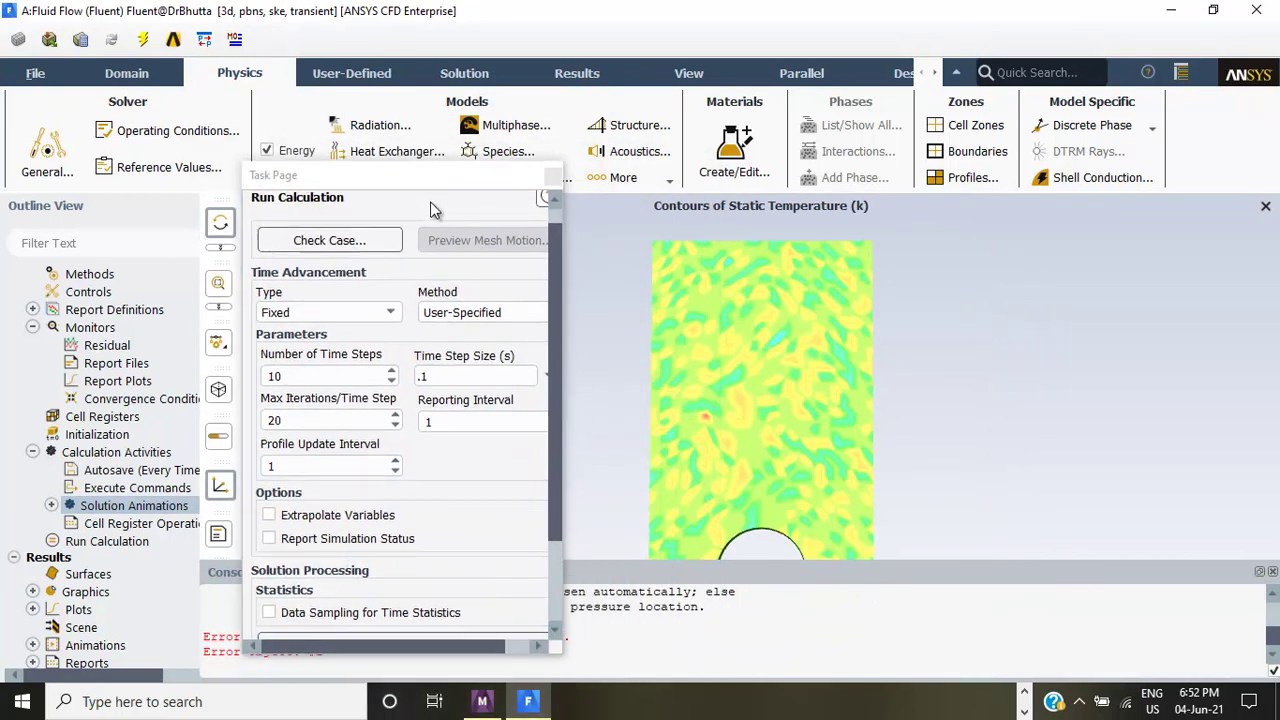
{"action": "left_click_drag", "start_coordinate": [474, 279], "coordinate": [429, 189]}
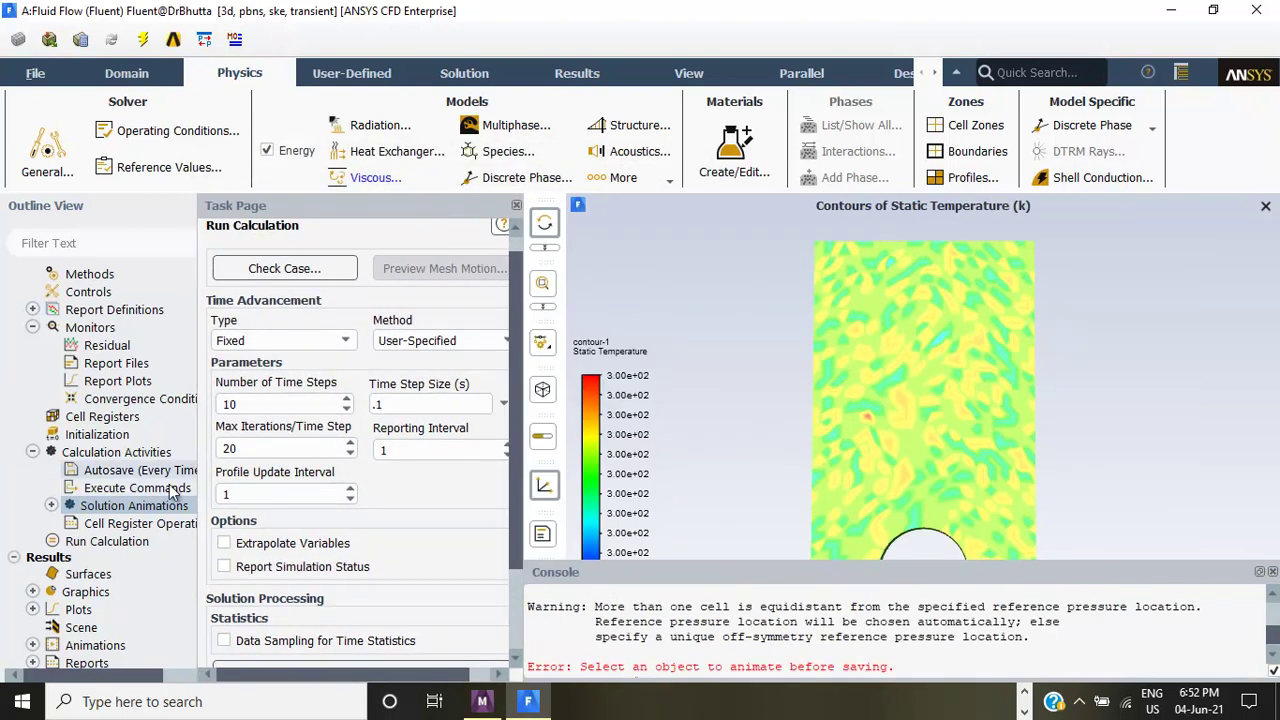
{"action": "left_click", "coordinate": [50, 505]}
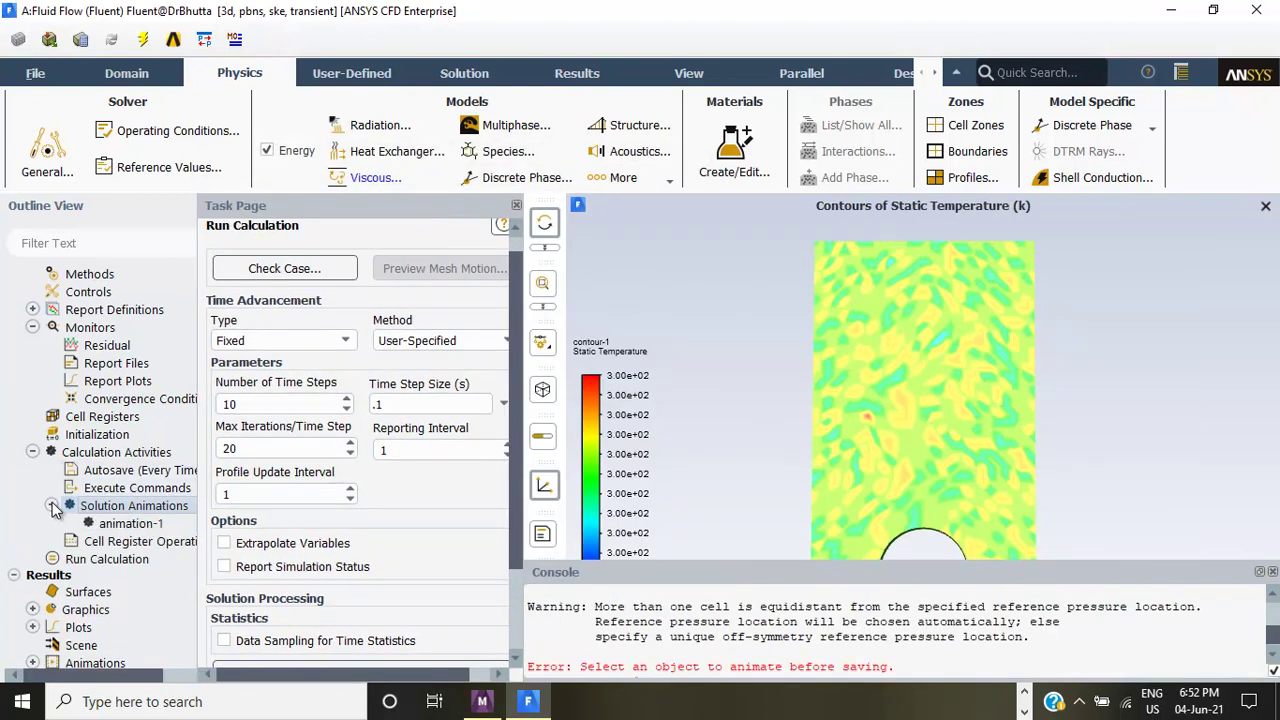
- Start a second solution animation and create a new Vectors object for it
{"action": "double_click", "coordinate": [141, 507]}
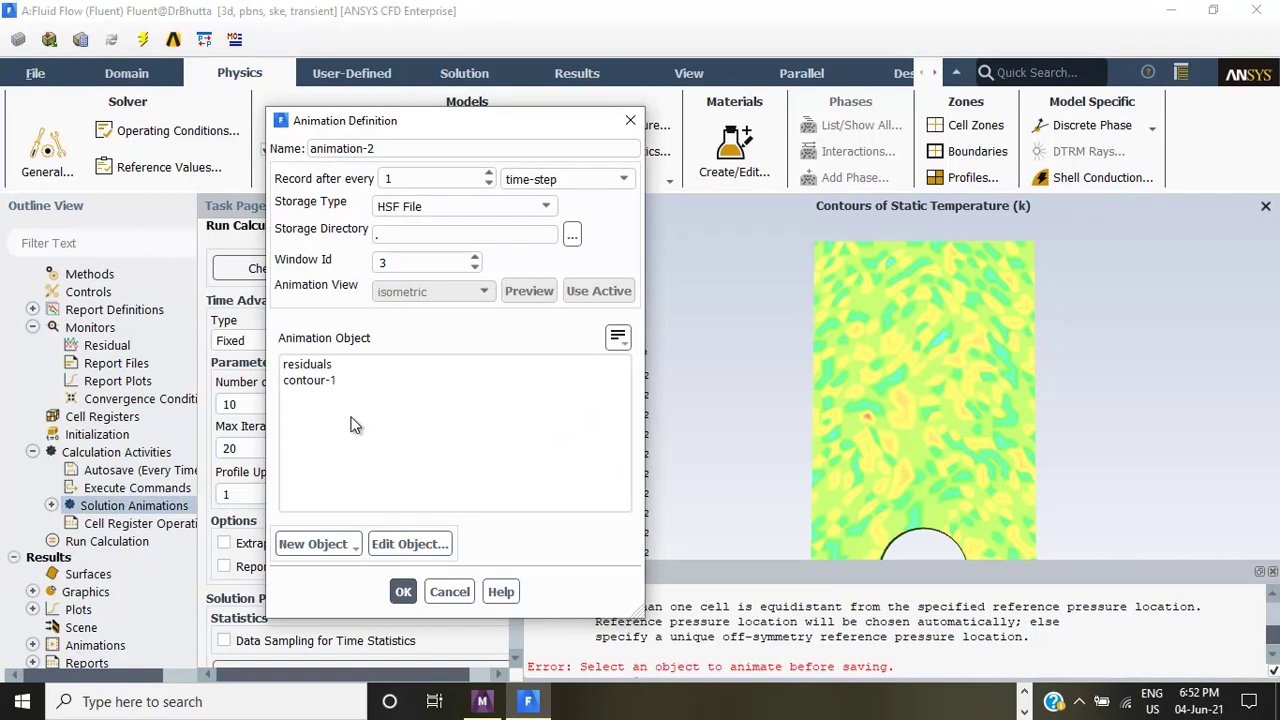
{"action": "left_click", "coordinate": [336, 545]}
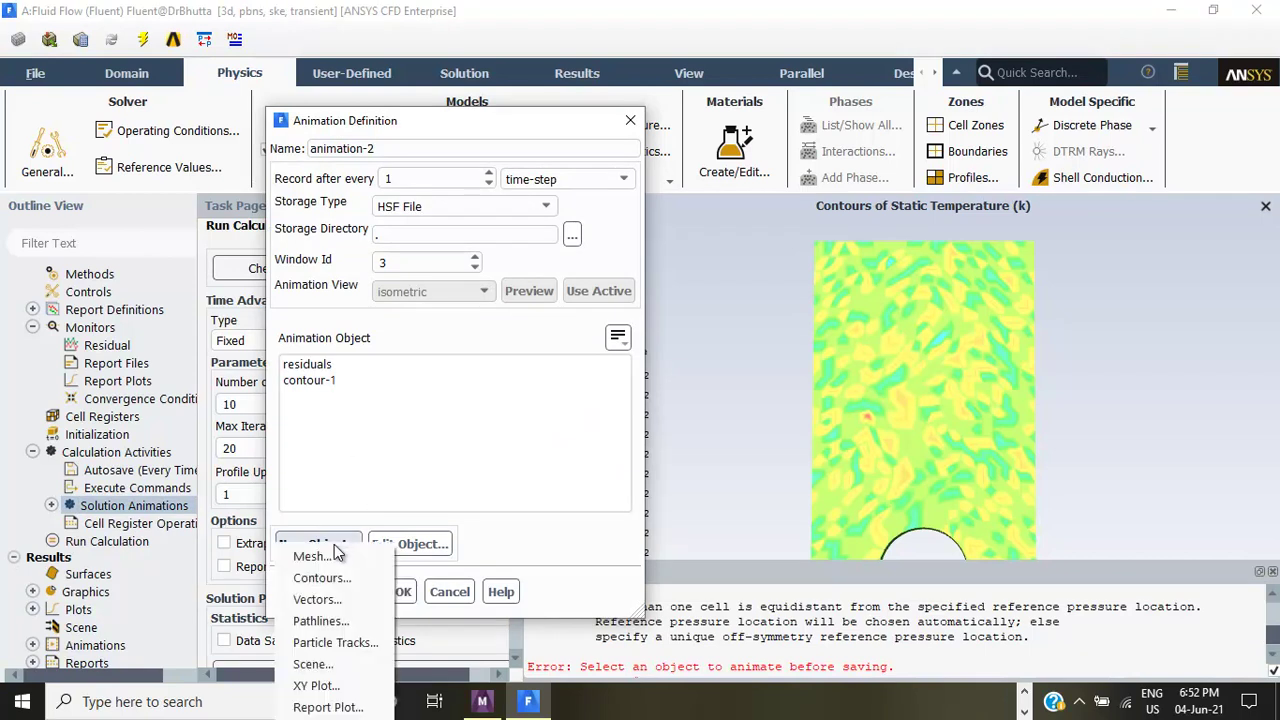
{"action": "left_click", "coordinate": [334, 601]}
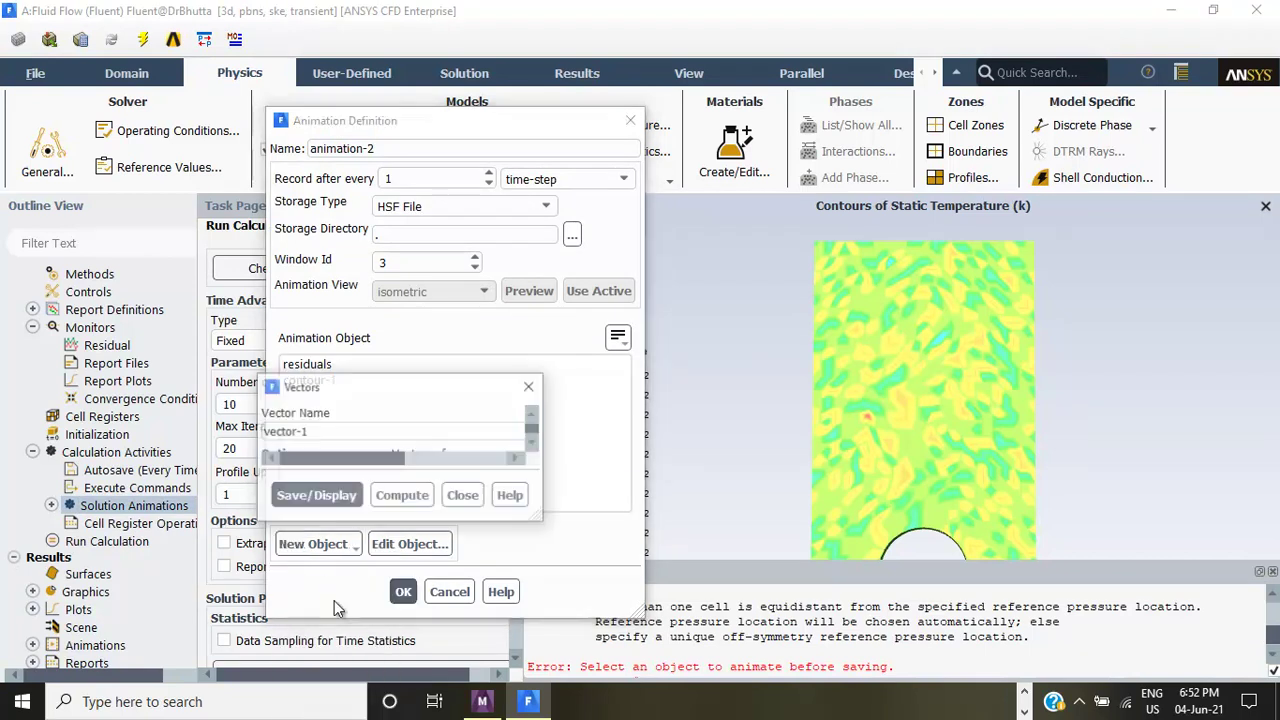
{"action": "mouse_move", "coordinate": [484, 392]}
{"action": "left_mouse_down"}
{"action": "mouse_move", "coordinate": [409, 275]}
{"action": "mouse_move", "coordinate": [430, 271]}
{"action": "left_mouse_up"}
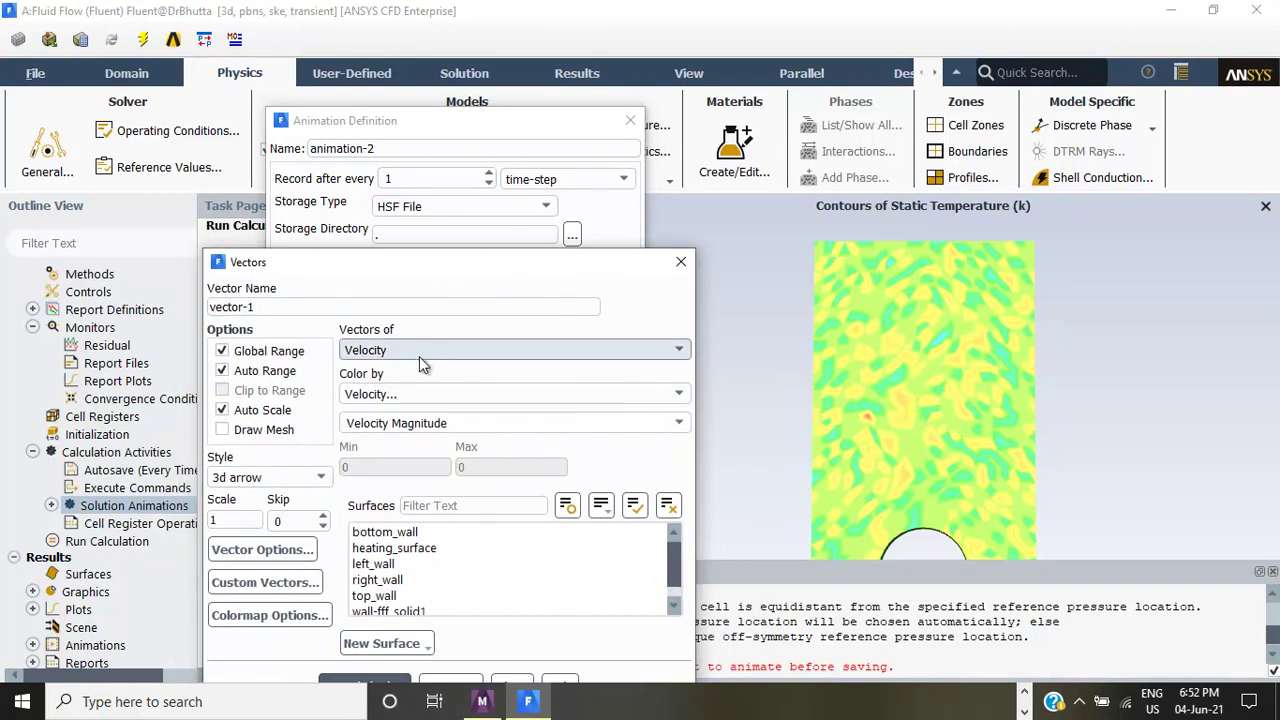
- Set the vector scale to 0.1, save vector-1, and pick it as animation-2's object
{"action": "double_click", "coordinate": [214, 521]}
{"action": "key", "text": "BackSpace"}
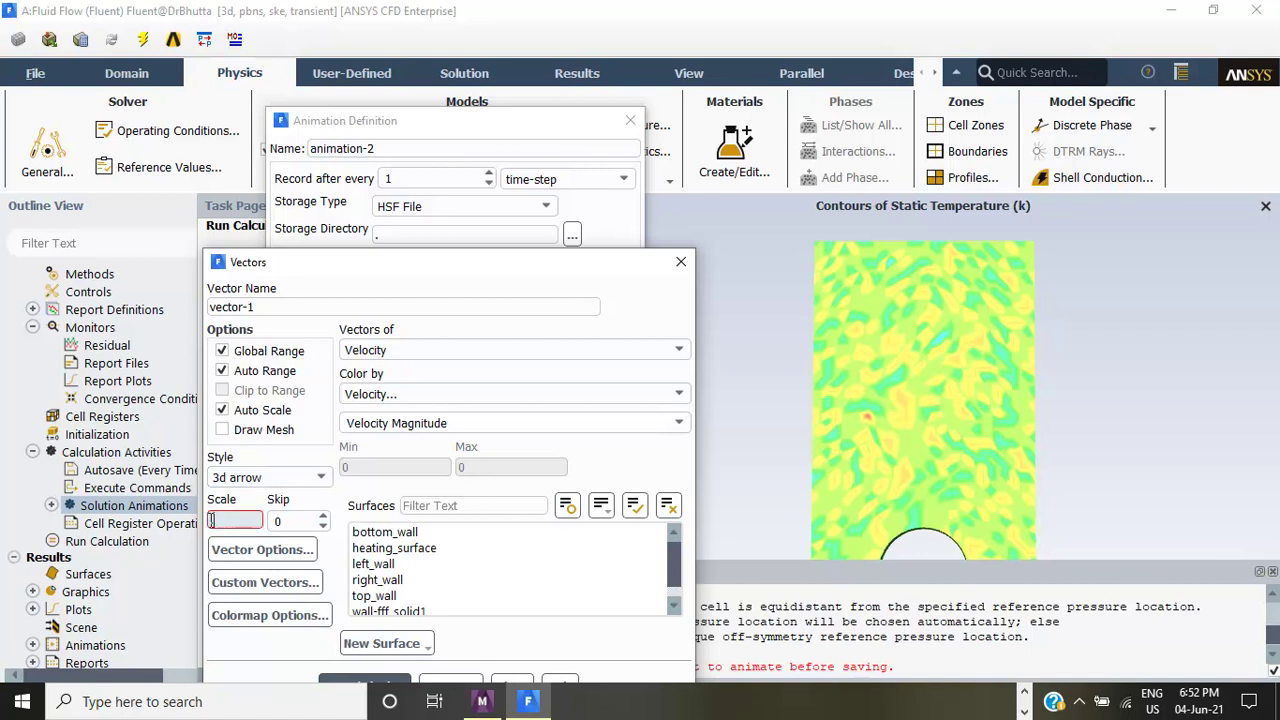
{"action": "type", "text": "1"}
{"action": "type", "text": "."}
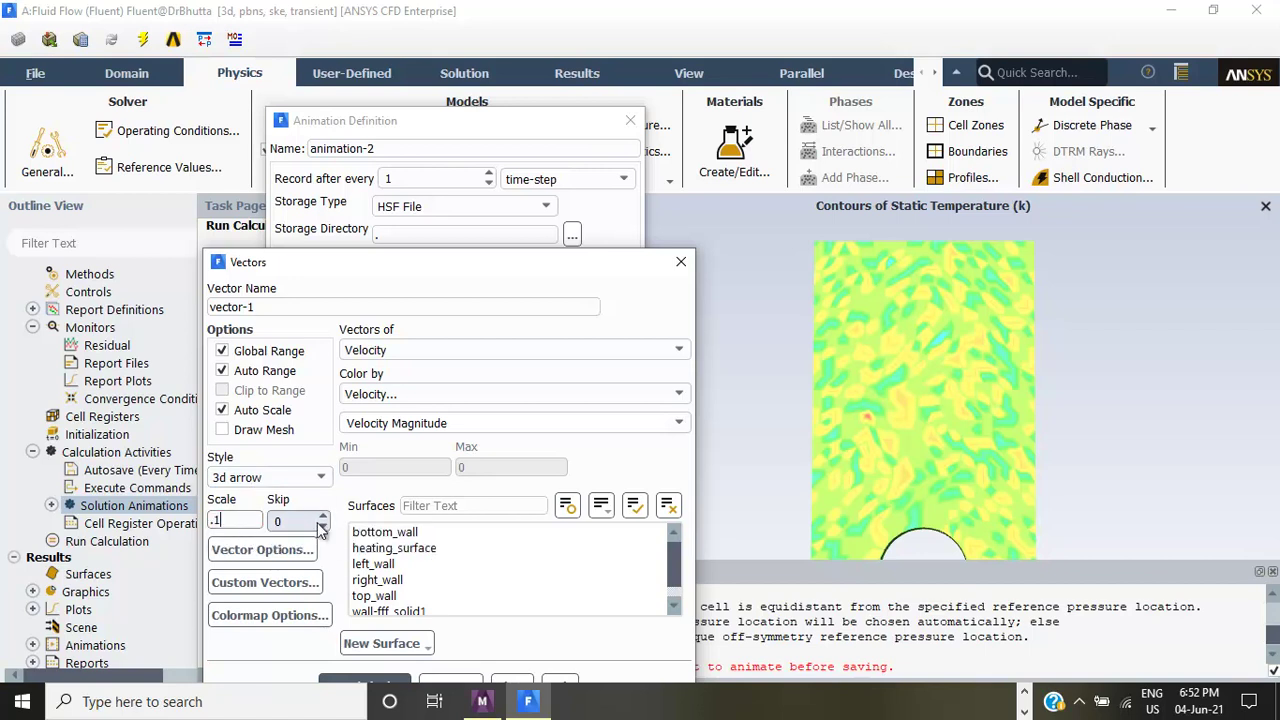
{"action": "left_click_drag", "start_coordinate": [484, 270], "coordinate": [481, 211]}
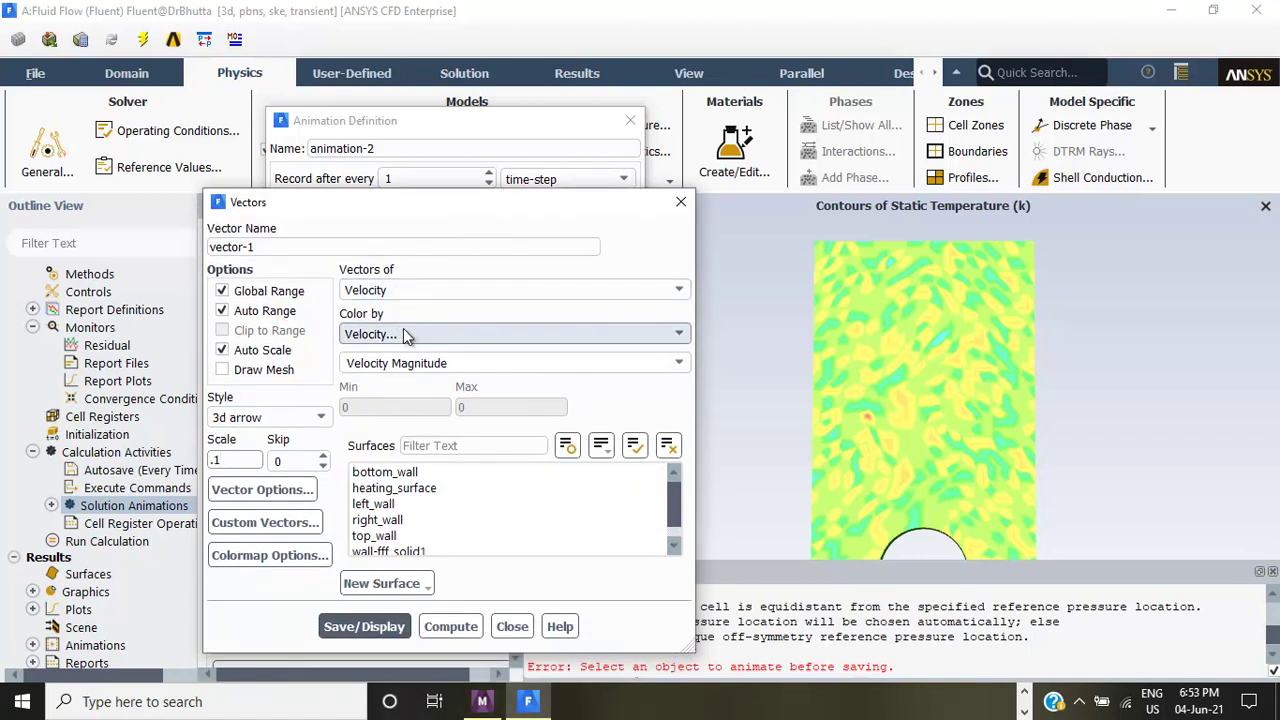
{"action": "left_click", "coordinate": [366, 627]}
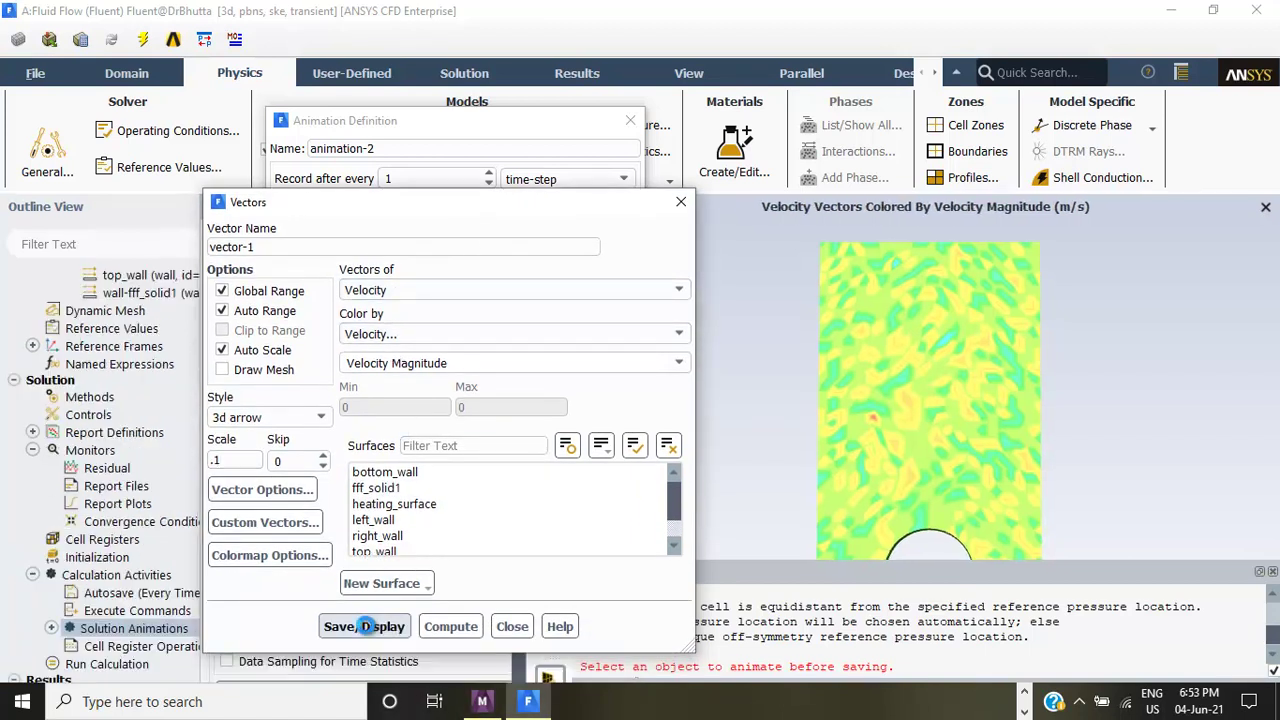
{"action": "left_click", "coordinate": [681, 202]}
{"action": "left_click", "coordinate": [322, 398]}
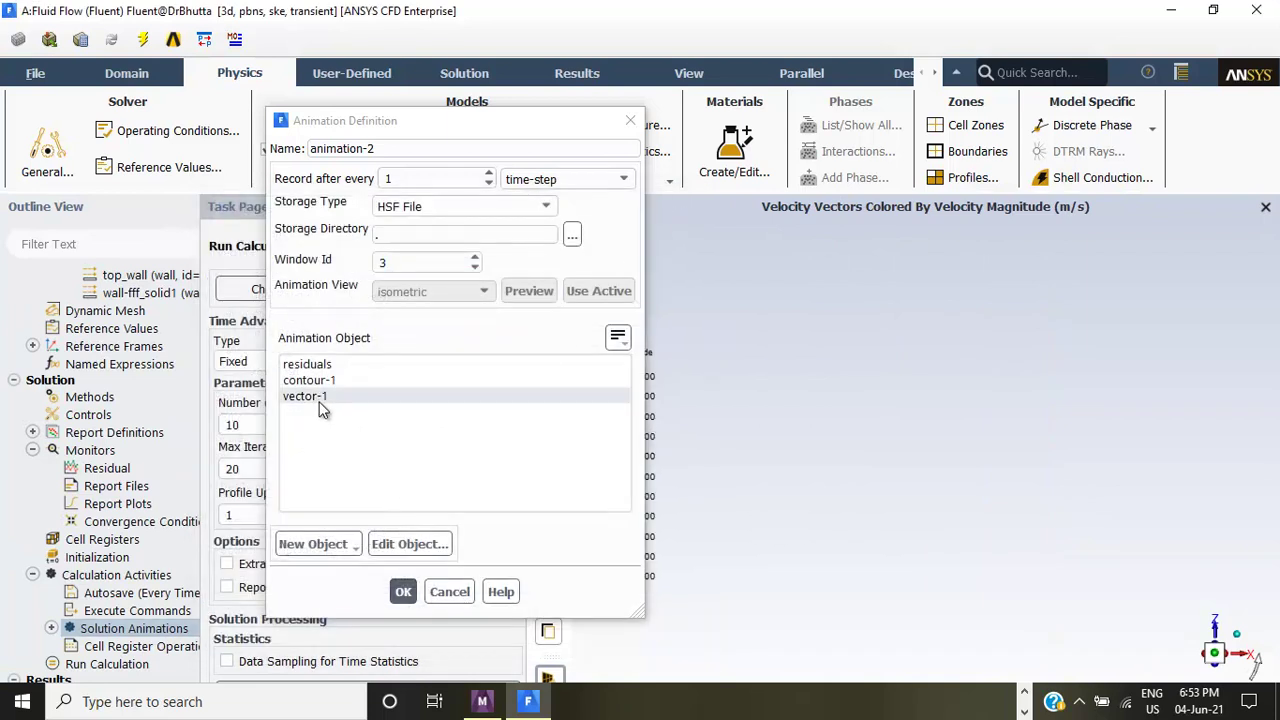
- Save the velocity-vector animation-2 and return to the Run Calculation settings
{"action": "left_click", "coordinate": [402, 591]}
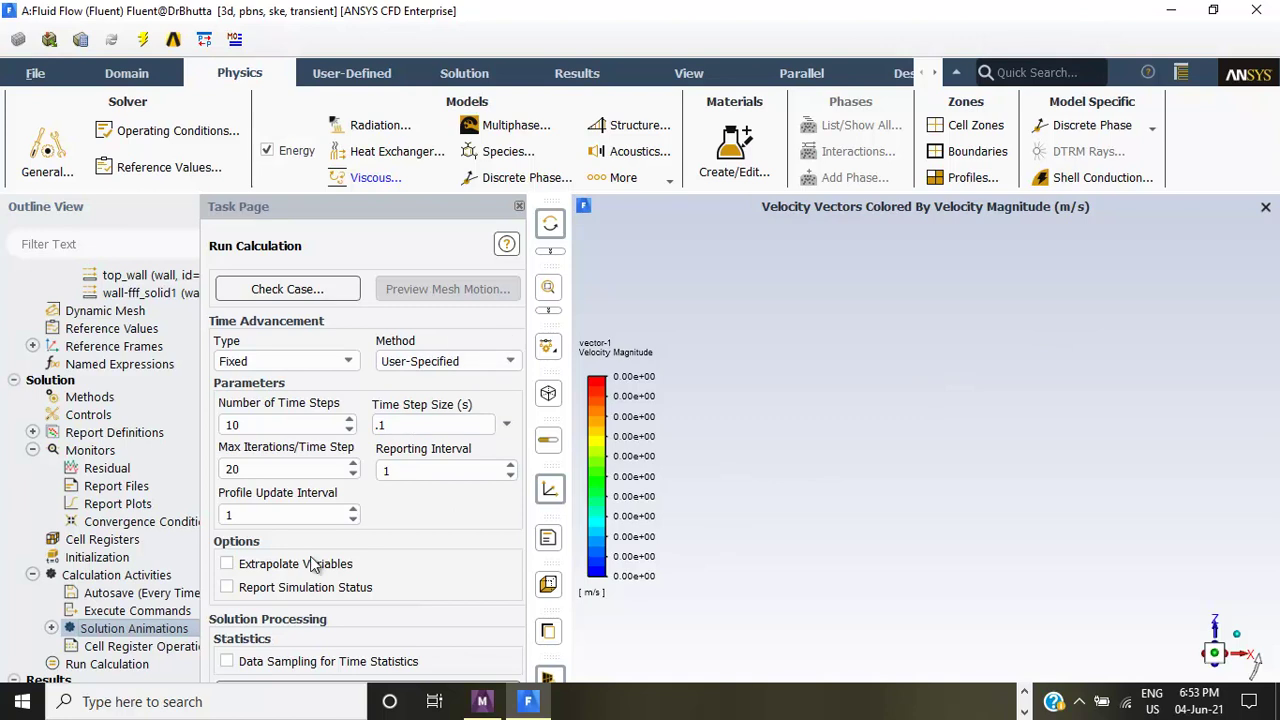
{"action": "left_click", "coordinate": [135, 667]}
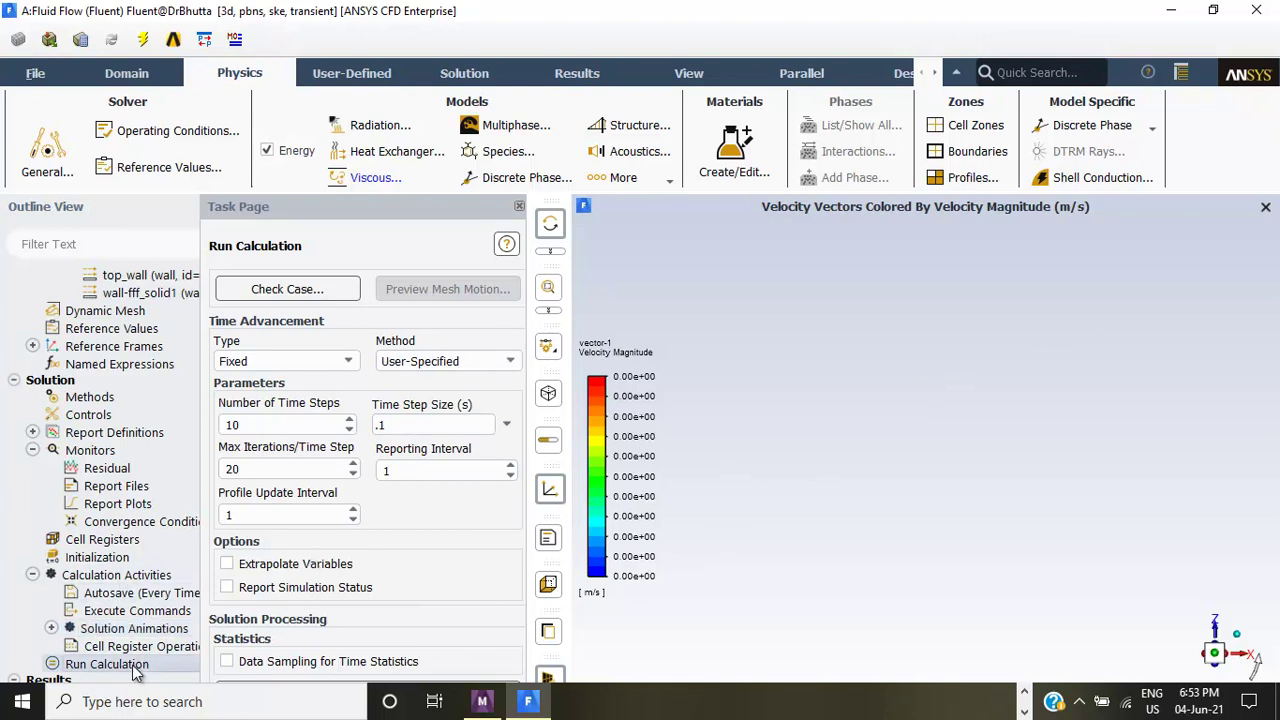
{"action": "left_click", "coordinate": [135, 667]}
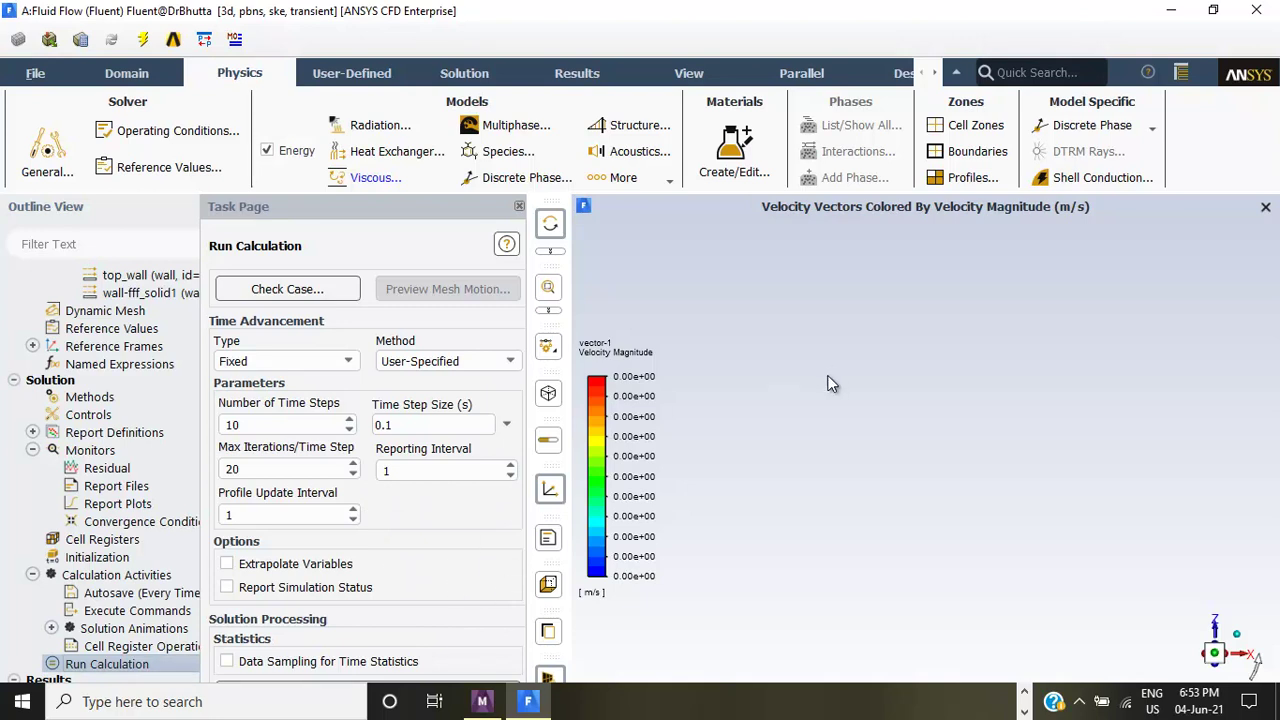
- Launch the transient calculation of 10 time steps at 0.1 s each
{"action": "left_click", "coordinate": [1214, 10]}
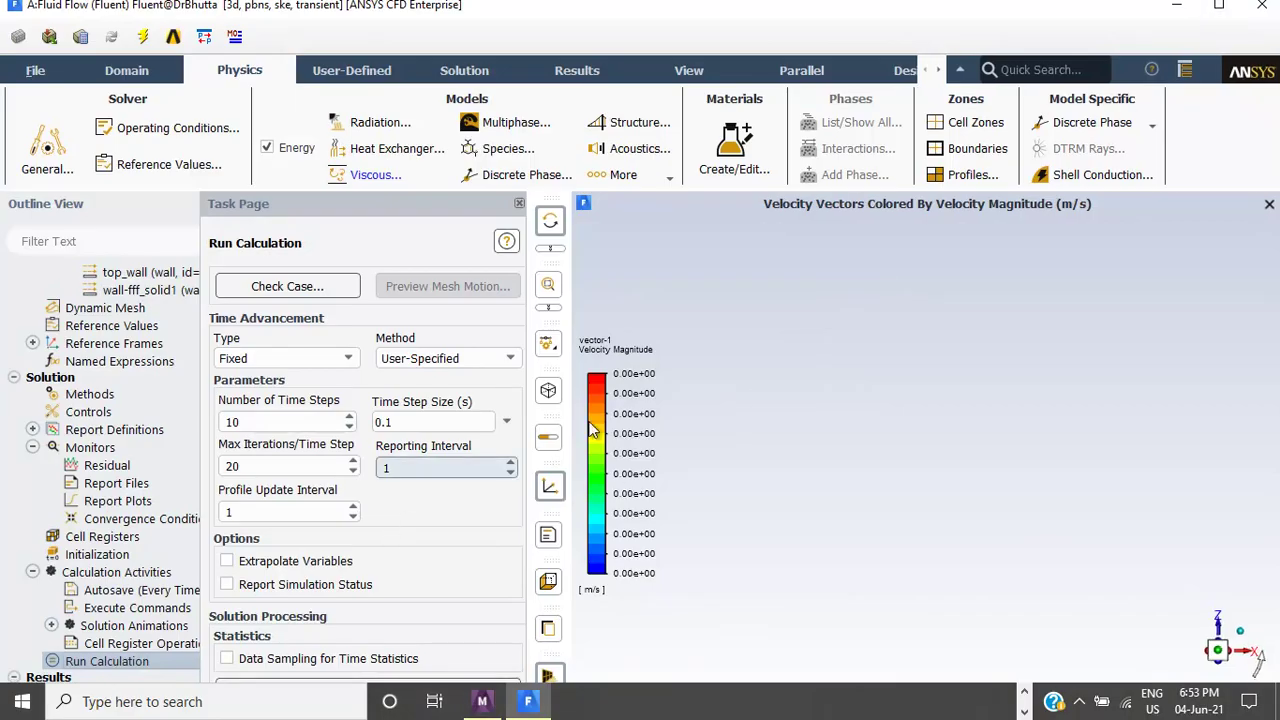
{"action": "left_click", "coordinate": [1222, 10]}
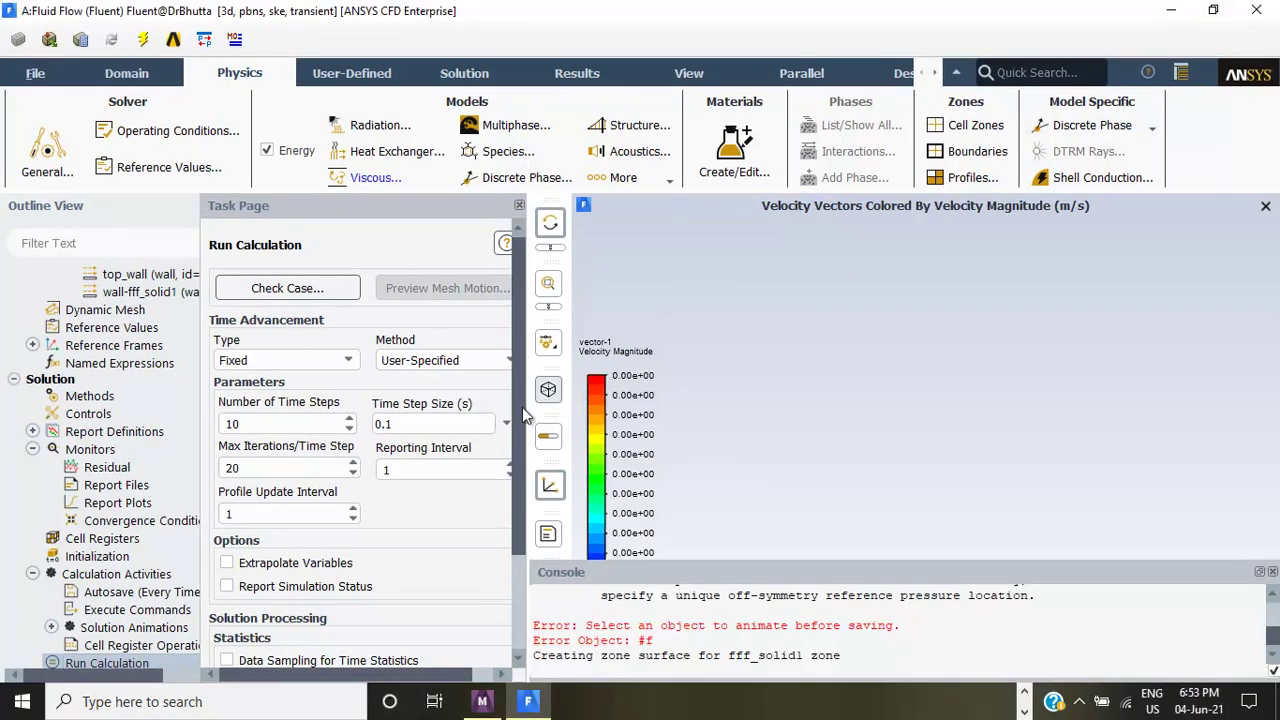
{"action": "scroll", "coordinate": [513, 443], "scroll_direction": "down", "scroll_amount": 3}
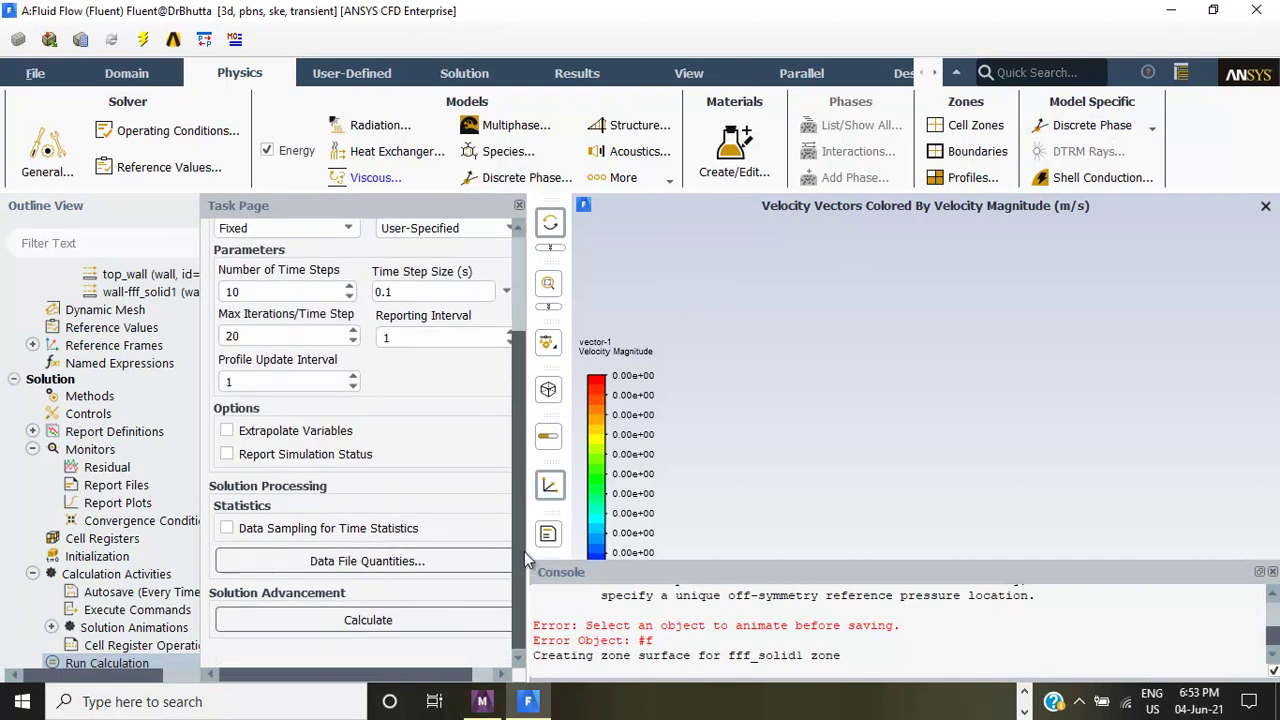
{"action": "left_click", "coordinate": [363, 621]}
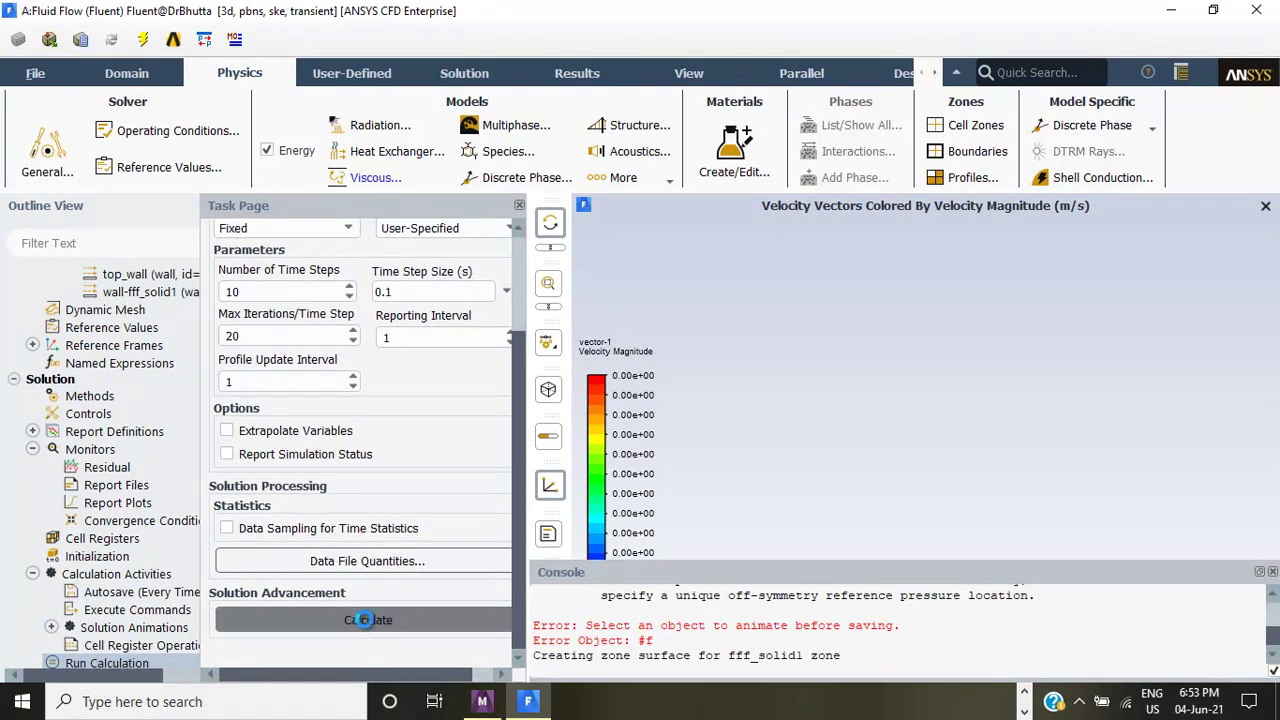
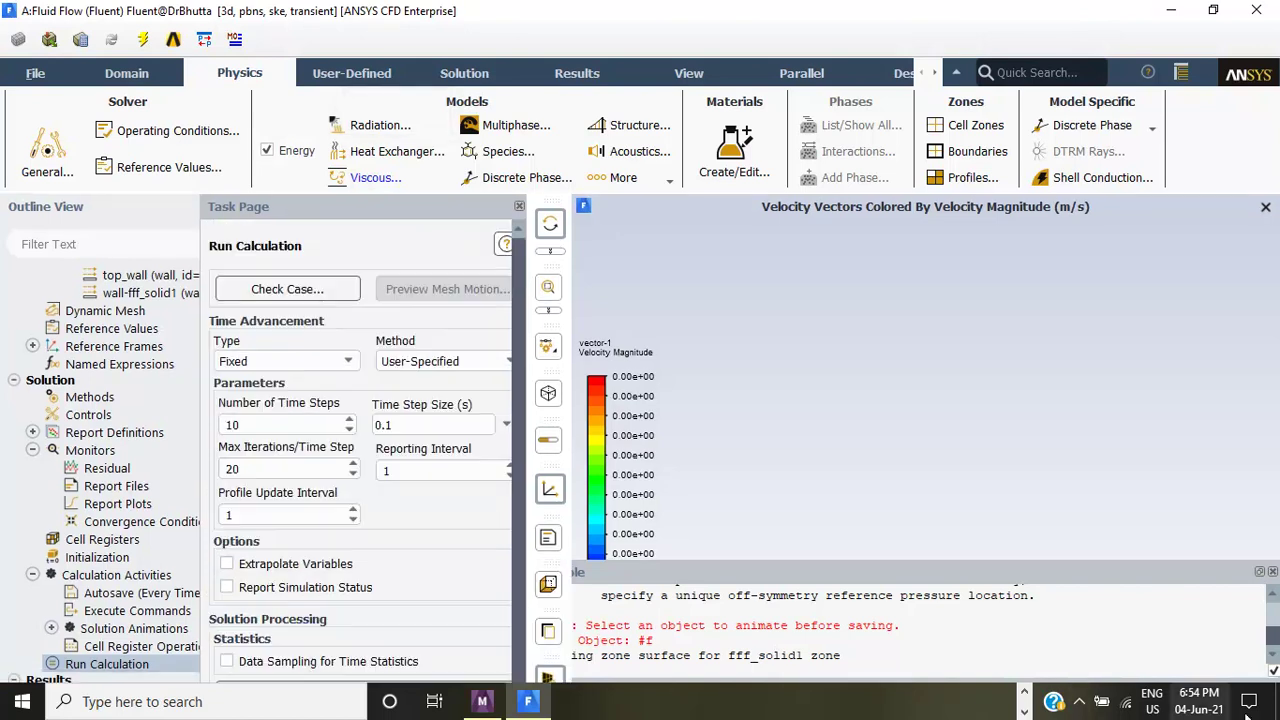
- Save the case as FFF-1 while the transient run updates the velocity vectors
{"action": "key", "text": "ctrl+s"}
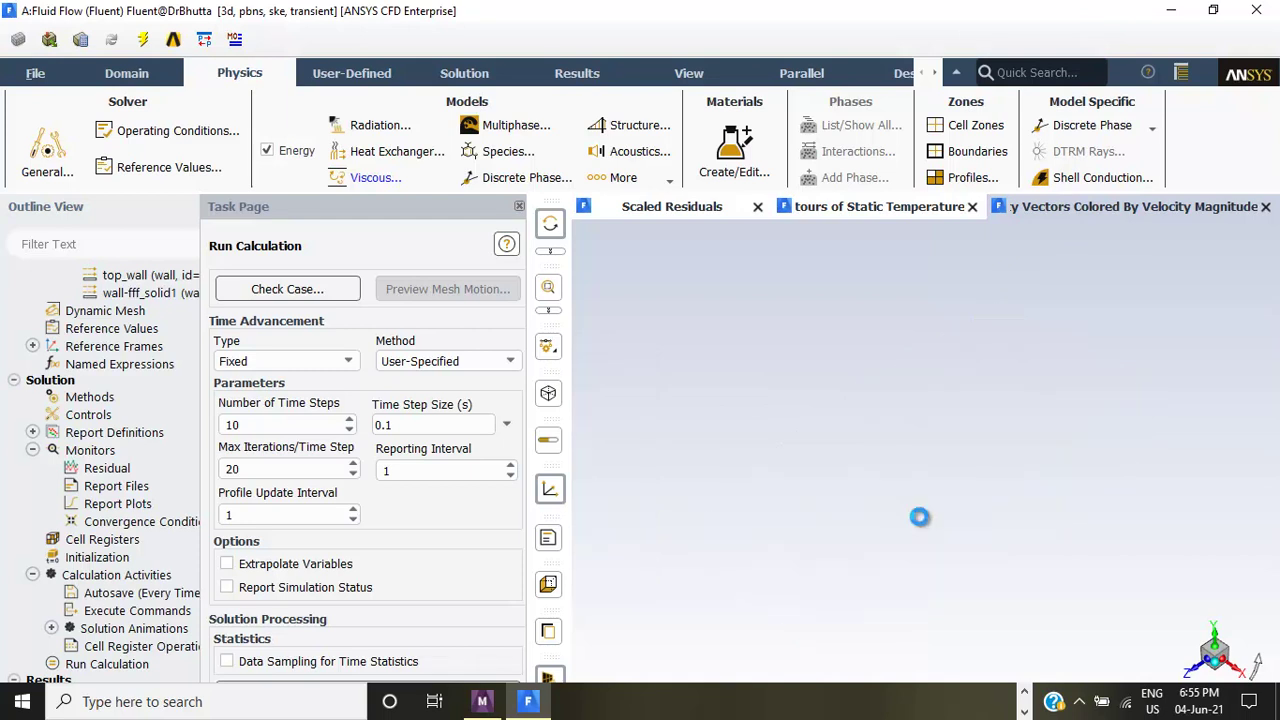
- Alternate between the static temperature contour and velocity vector plots, ending on the temperature contour
{"action": "left_click", "coordinate": [880, 206]}
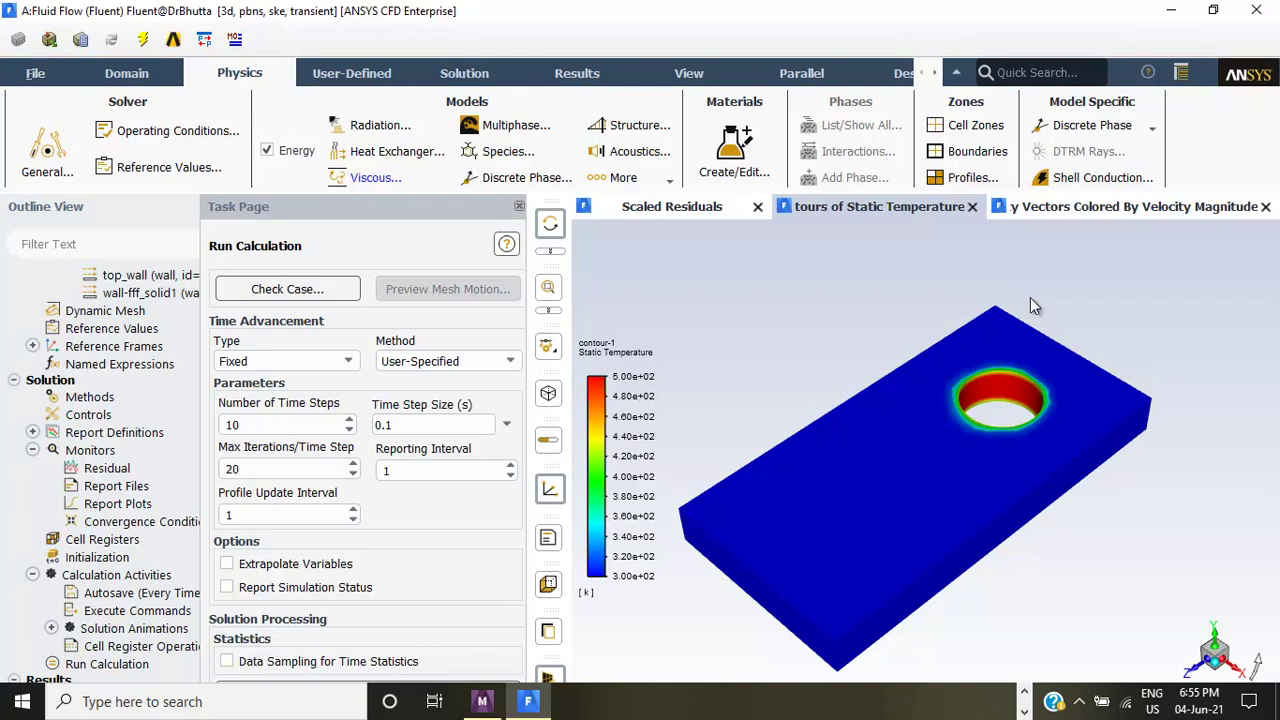
{"action": "left_click", "coordinate": [1066, 208]}
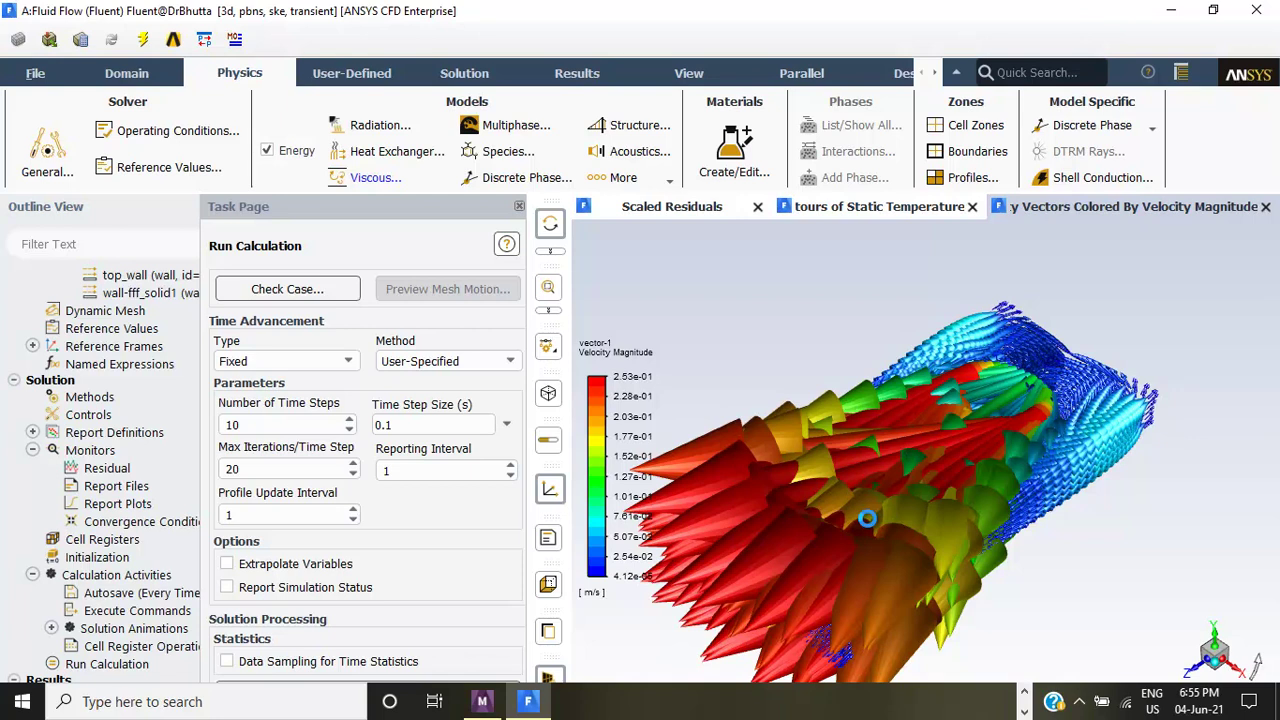
{"action": "left_click", "coordinate": [915, 211]}
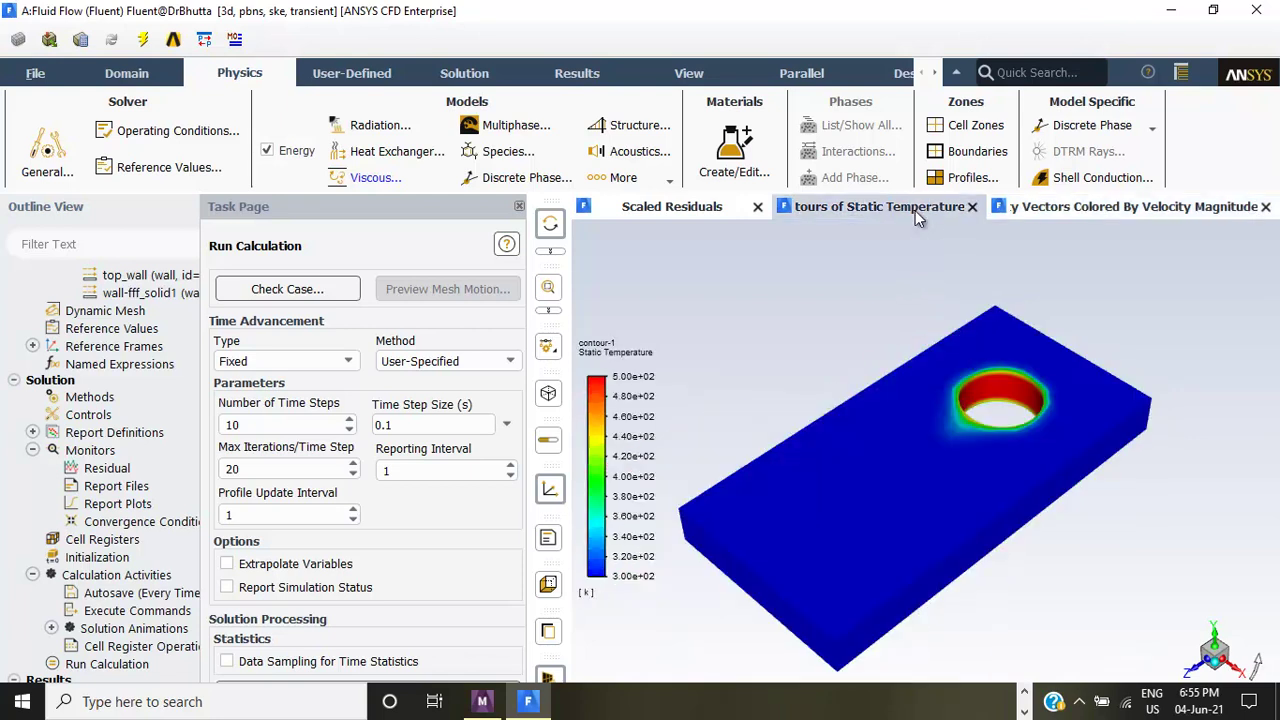
{"action": "left_click", "coordinate": [950, 435]}
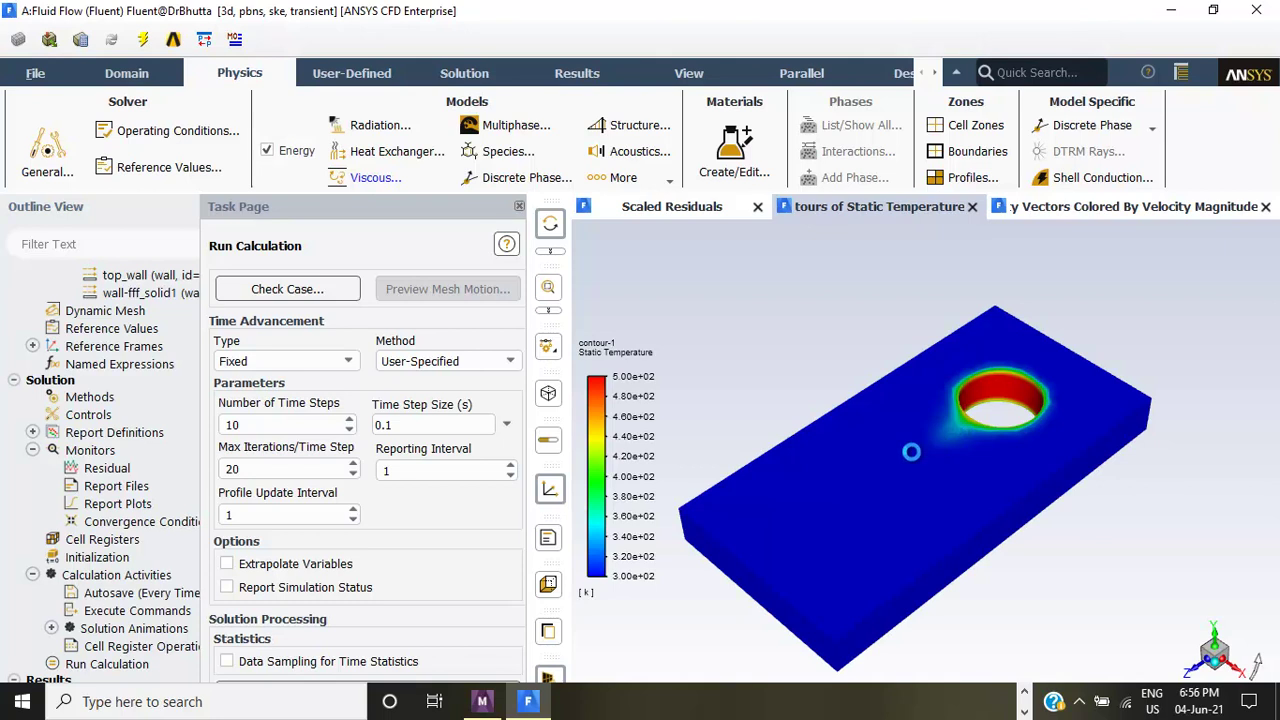
{"action": "left_click", "coordinate": [1087, 210]}
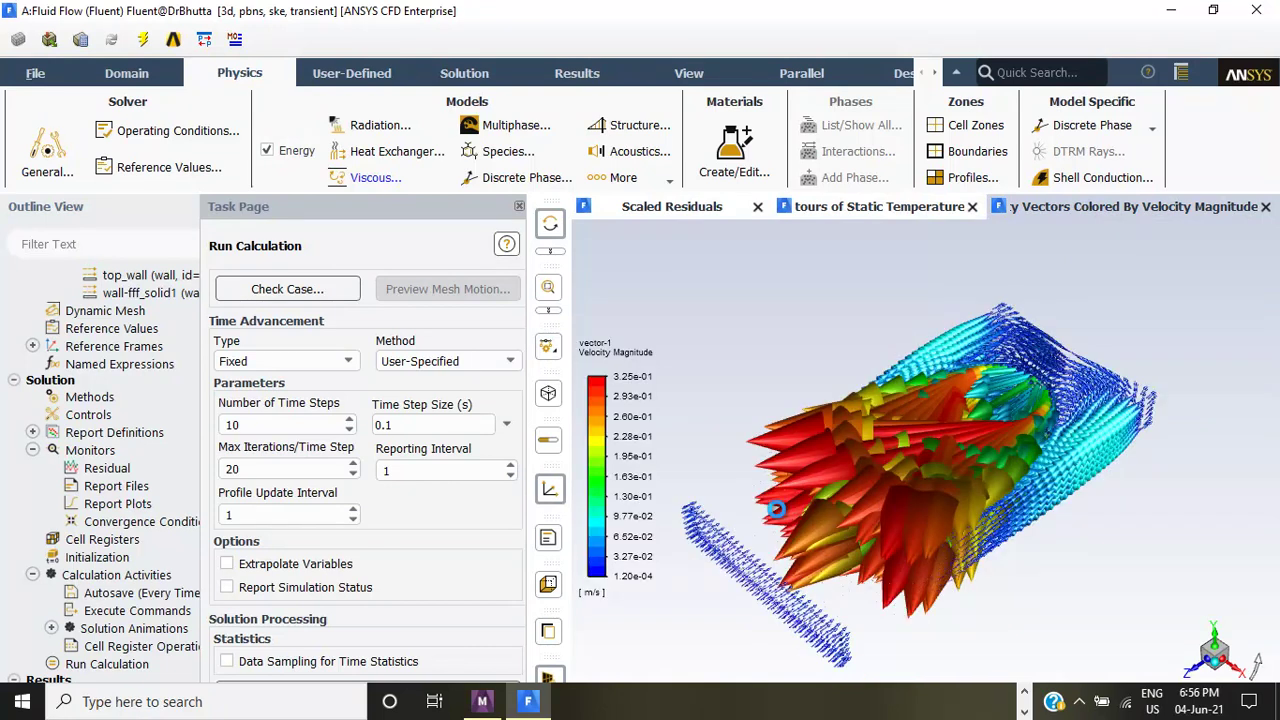
{"action": "left_click", "coordinate": [879, 208]}
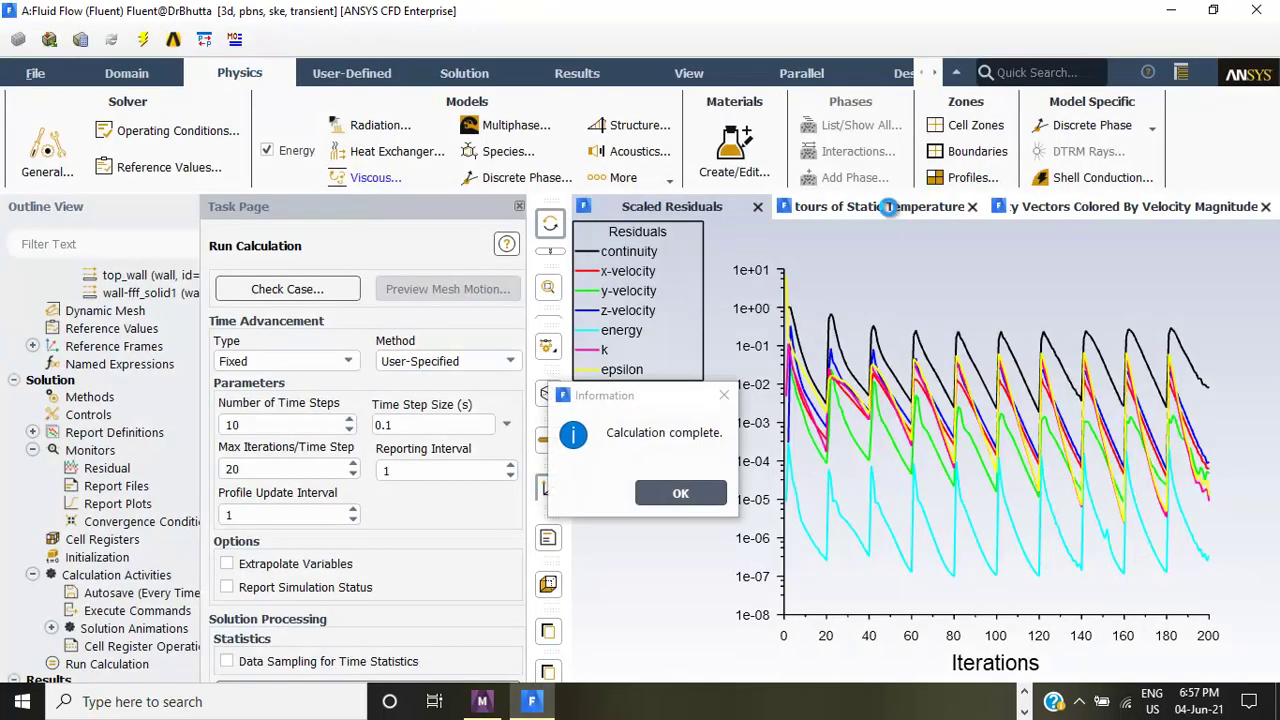
- Dismiss Calculation complete, show the velocity vectors (peak 3.42e-01 m/s) and maximise Fluent
{"action": "left_click", "coordinate": [888, 207]}
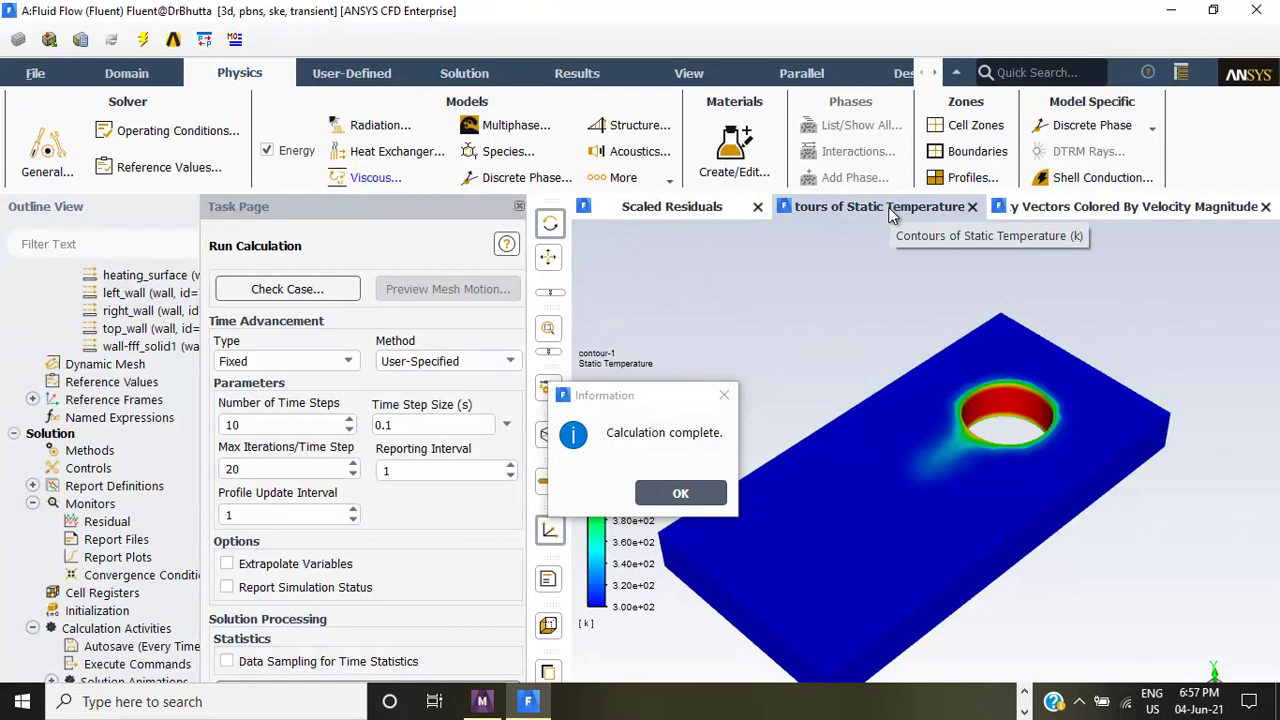
{"action": "left_click", "coordinate": [699, 492]}
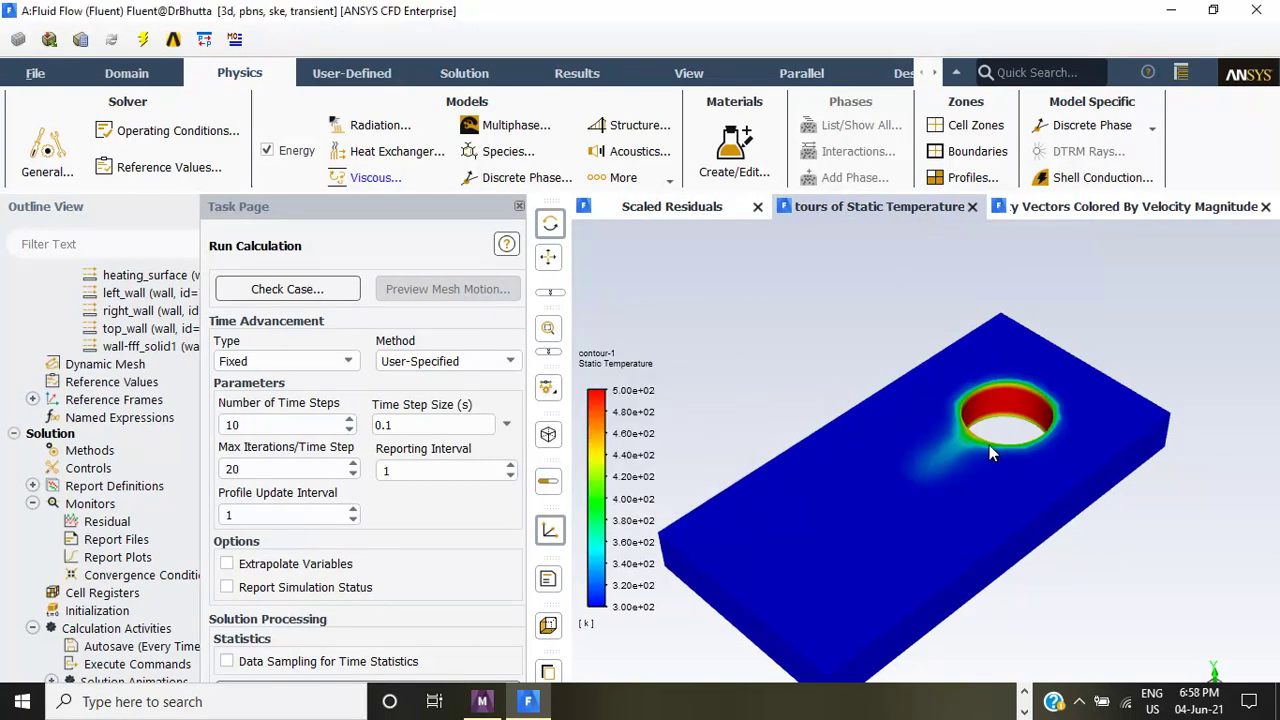
{"action": "left_click", "coordinate": [1079, 208]}
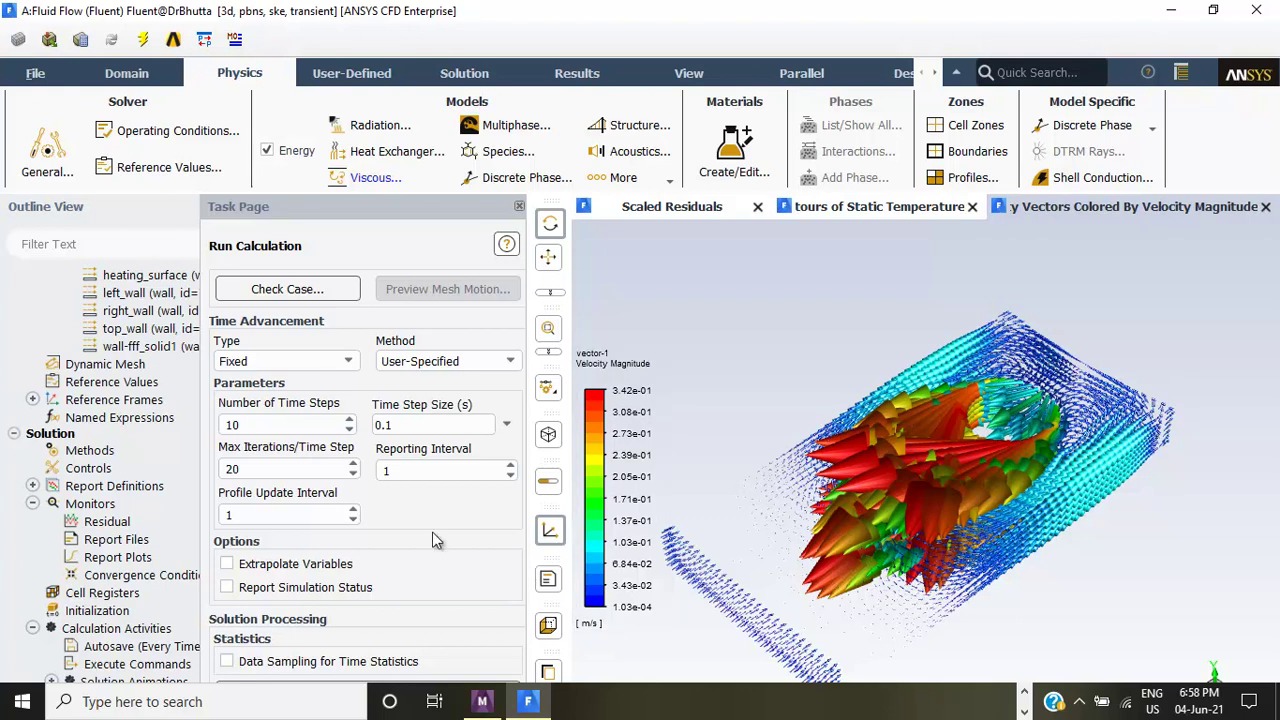
{"action": "left_click", "coordinate": [1216, 10]}
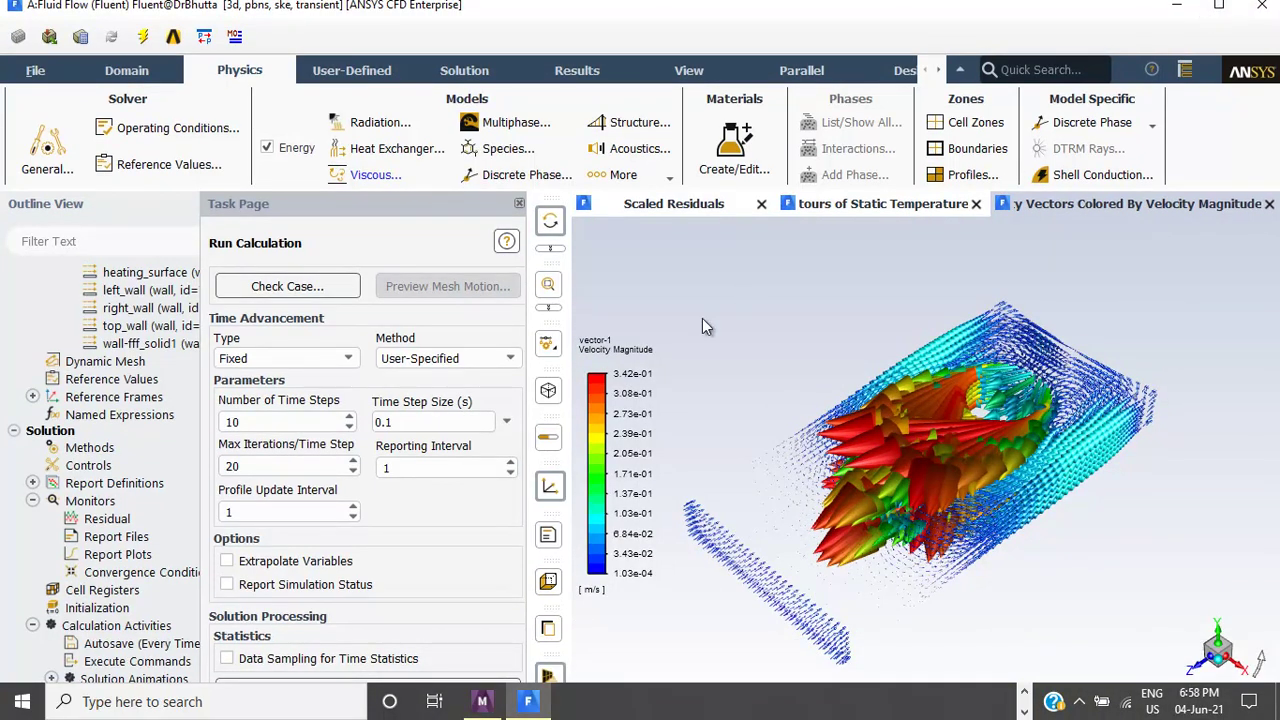
{"action": "left_click", "coordinate": [1232, 10]}
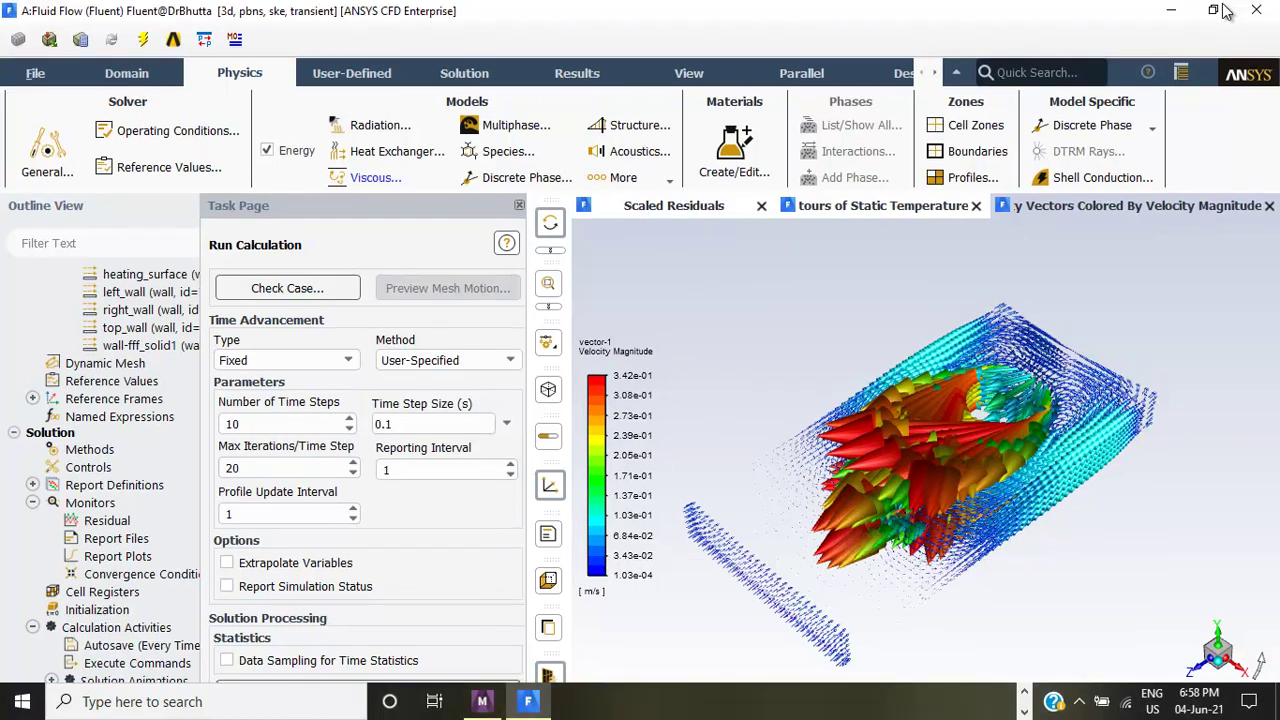
- Calculate 10 more time steps from the Run Calculation task page
{"action": "left_click_drag", "start_coordinate": [510, 423], "coordinate": [511, 573]}
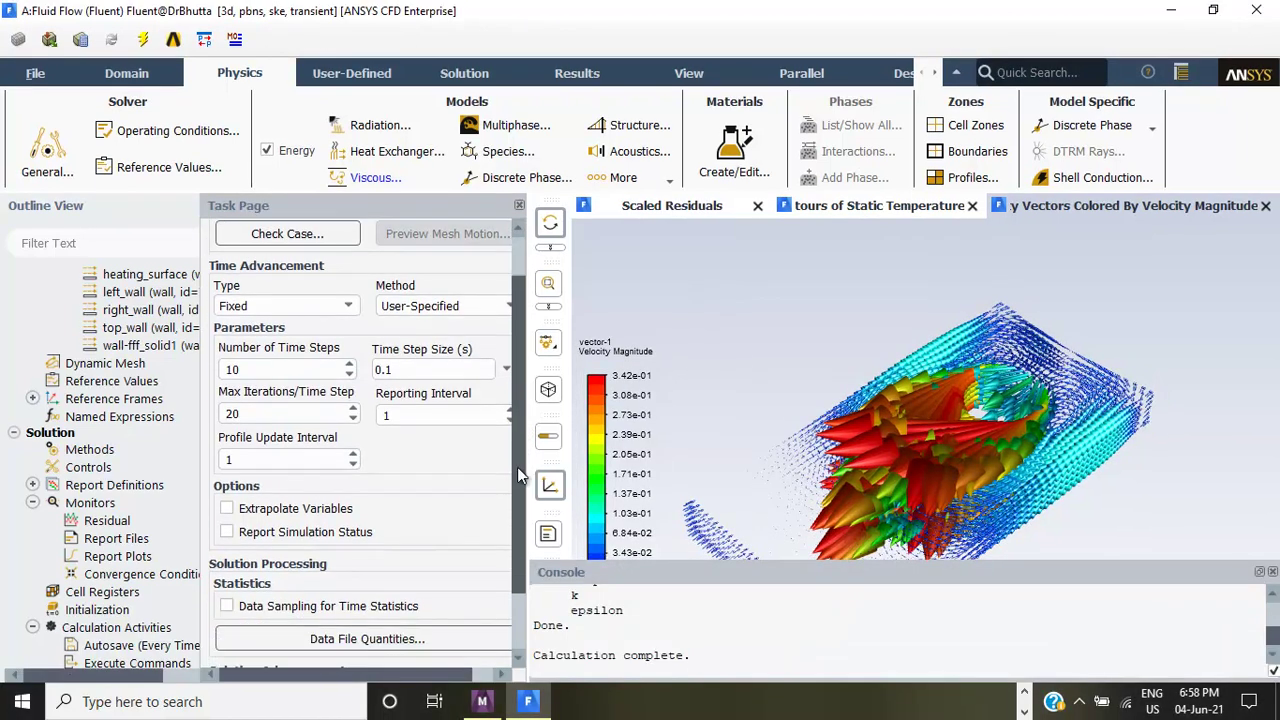
{"action": "left_click", "coordinate": [396, 620]}
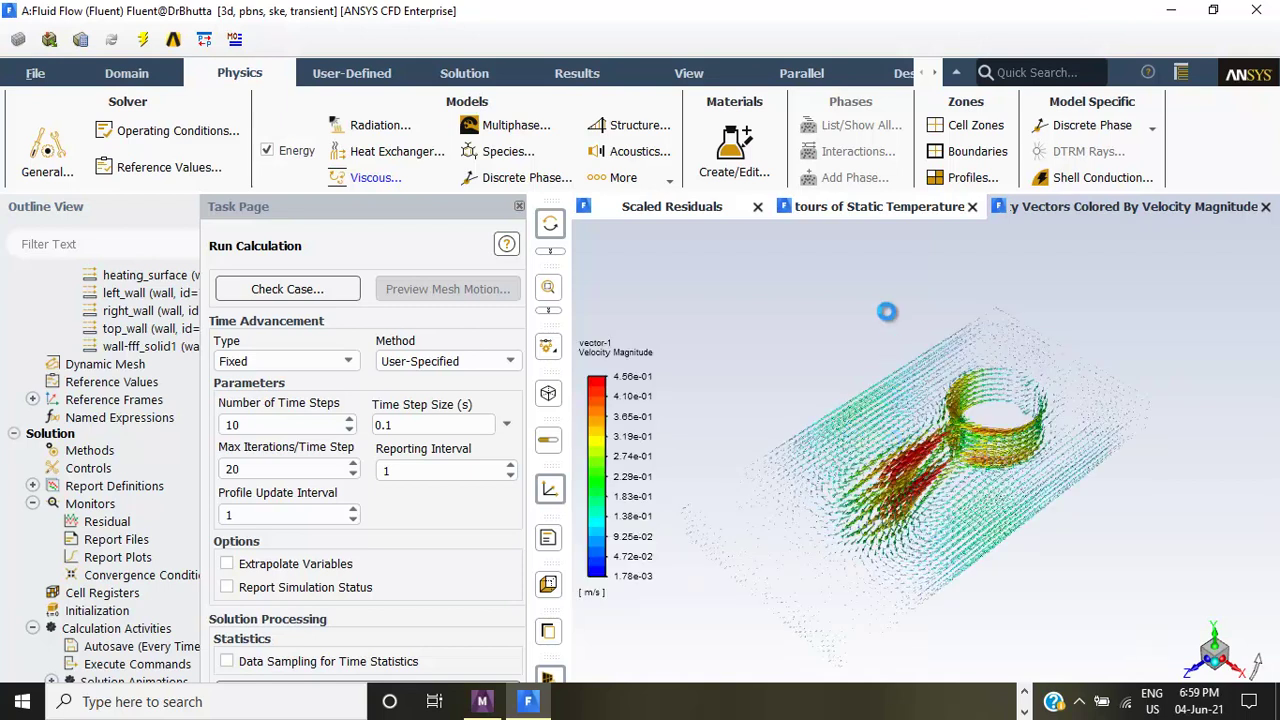
- Check the updated temperature contour and the velocity vectors, now peaking at 4.89e-01 m/s
{"action": "left_click", "coordinate": [885, 211]}
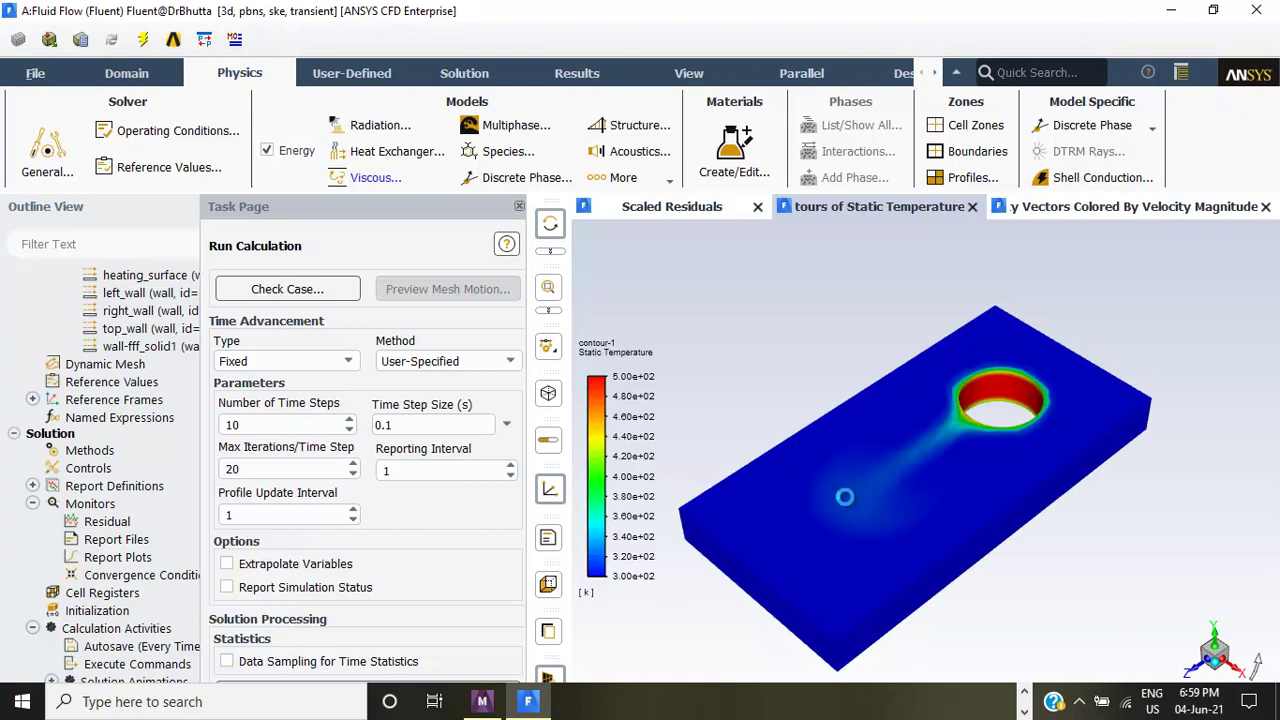
{"action": "left_click", "coordinate": [1100, 215]}
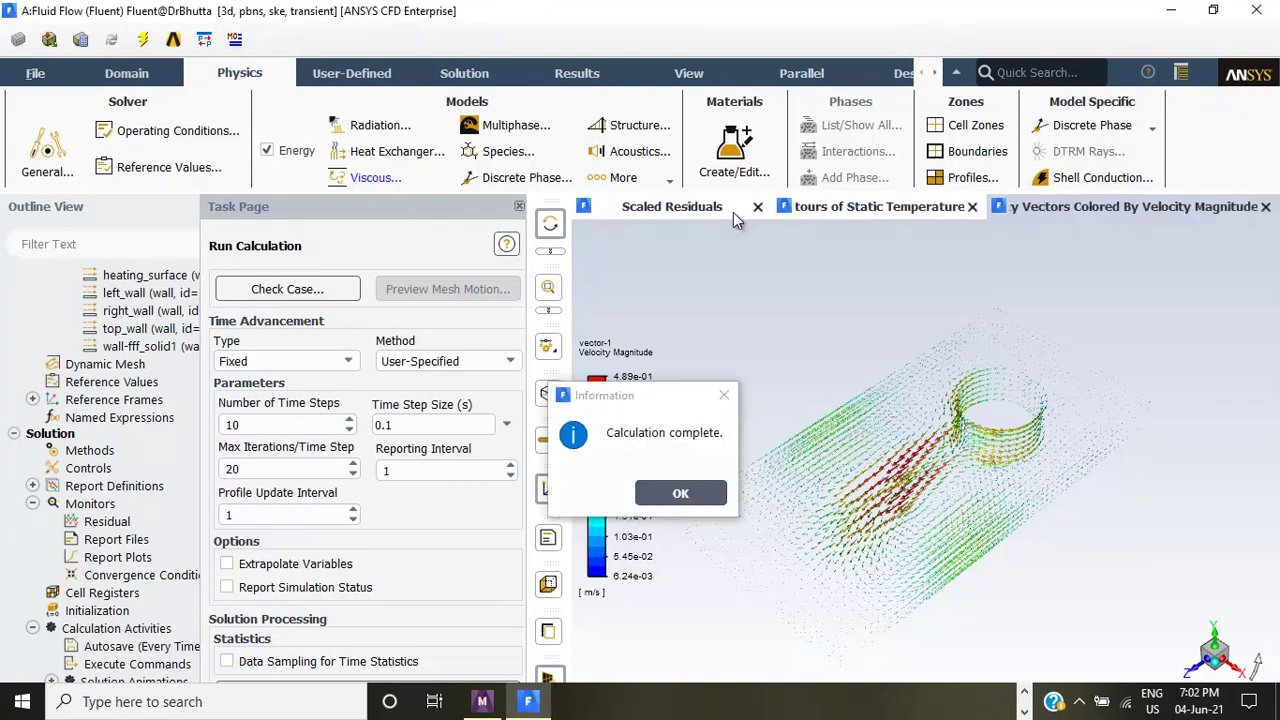
- Dismiss the completion notice and turn the static temperature contour to a top-down view
{"action": "left_click", "coordinate": [687, 496]}
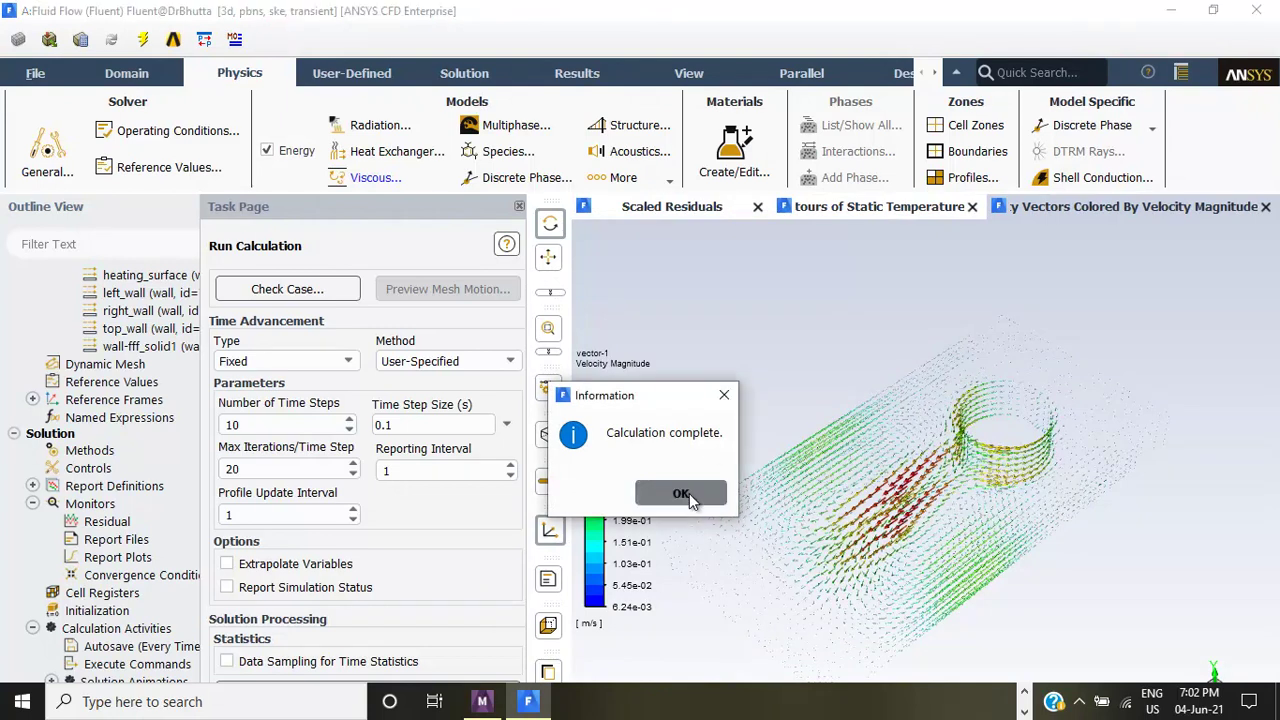
{"action": "left_click", "coordinate": [920, 212]}
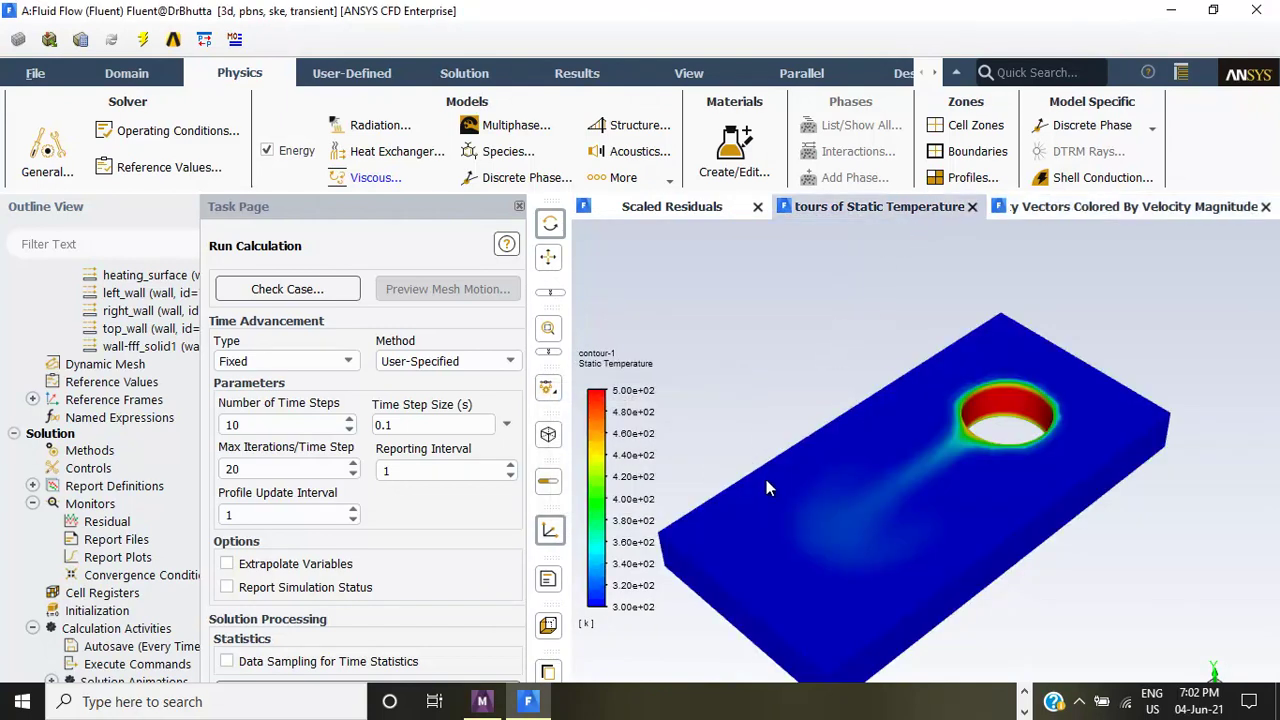
{"action": "left_click", "coordinate": [1055, 210]}
{"action": "left_click", "coordinate": [905, 212]}
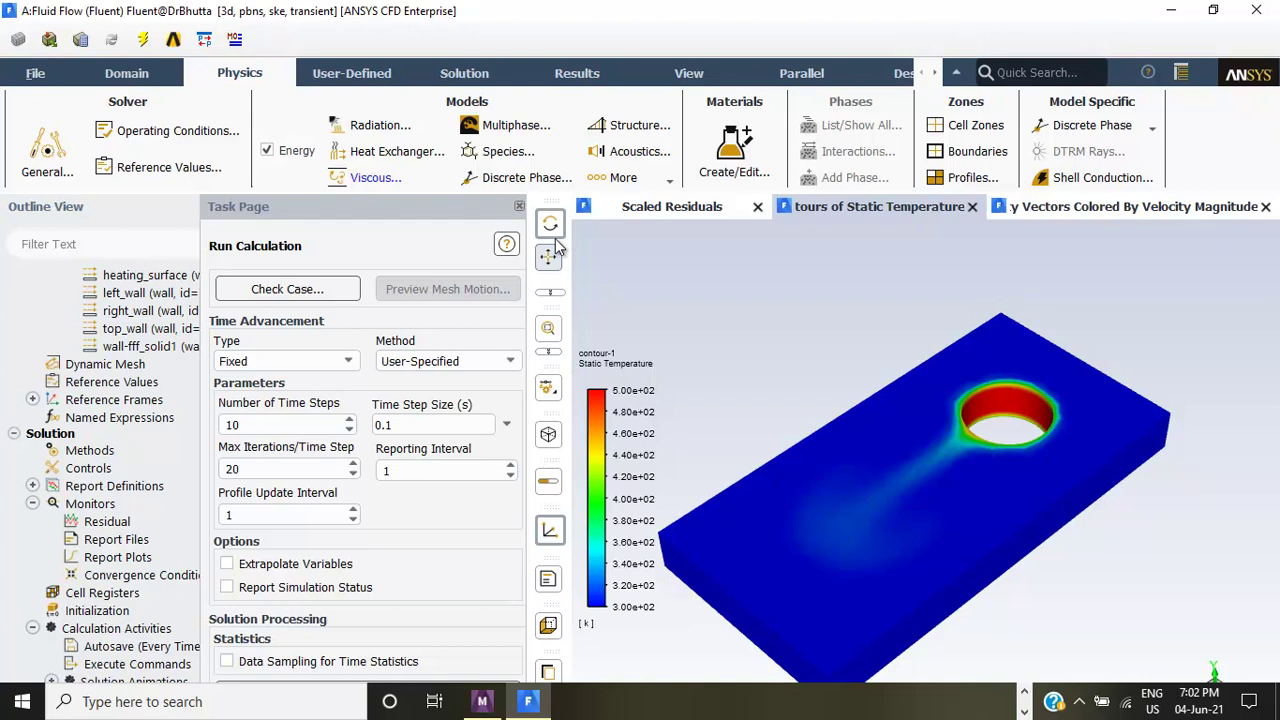
{"action": "mouse_move", "coordinate": [823, 615]}
{"action": "left_mouse_down"}
{"action": "mouse_move", "coordinate": [845, 447]}
{"action": "mouse_move", "coordinate": [925, 359]}
{"action": "mouse_move", "coordinate": [980, 360]}
{"action": "mouse_move", "coordinate": [841, 415]}
{"action": "mouse_move", "coordinate": [920, 355]}
{"action": "mouse_move", "coordinate": [913, 411]}
{"action": "mouse_move", "coordinate": [863, 415]}
{"action": "mouse_move", "coordinate": [860, 386]}
{"action": "mouse_move", "coordinate": [808, 390]}
{"action": "mouse_move", "coordinate": [793, 412]}
{"action": "mouse_move", "coordinate": [843, 432]}
{"action": "mouse_move", "coordinate": [795, 414]}
{"action": "left_mouse_up"}
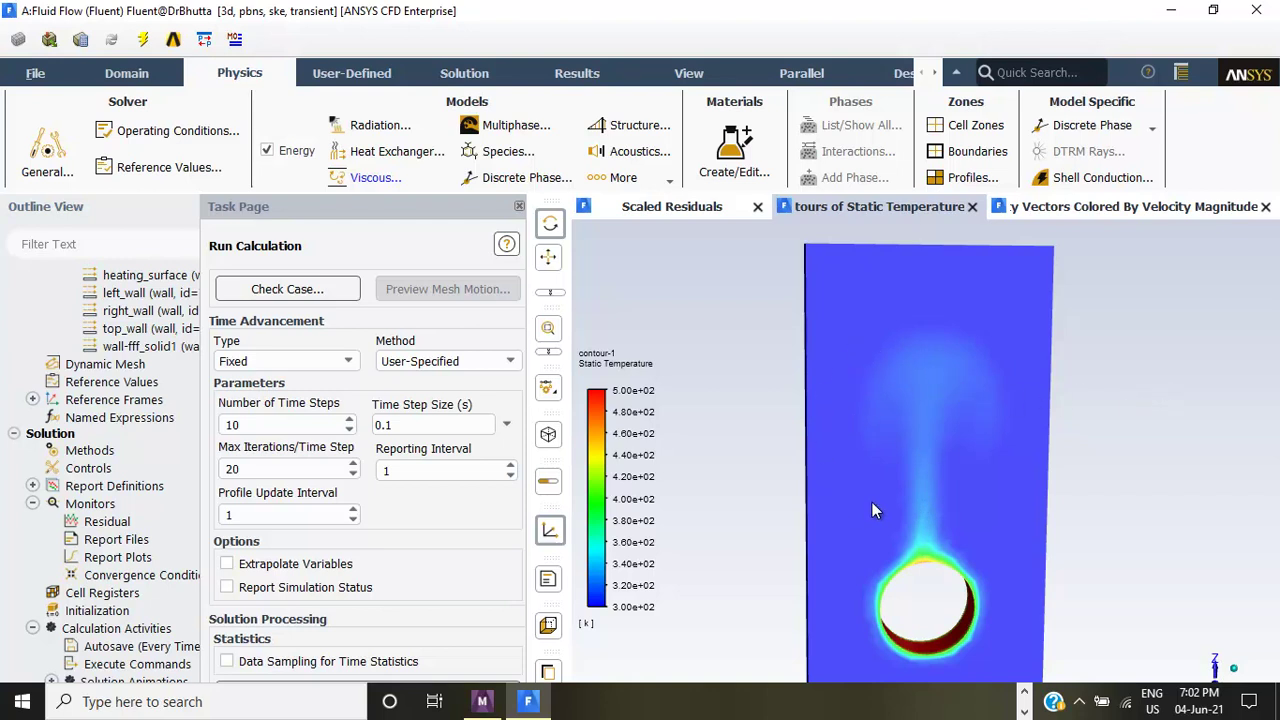
- Orbit the velocity vector plot to look straight down on the flow past the hole
{"action": "left_click", "coordinate": [1109, 210]}
{"action": "mouse_move", "coordinate": [1010, 430]}
{"action": "left_mouse_down"}
{"action": "mouse_move", "coordinate": [966, 420]}
{"action": "mouse_move", "coordinate": [940, 500]}
{"action": "mouse_move", "coordinate": [857, 347]}
{"action": "left_mouse_up"}
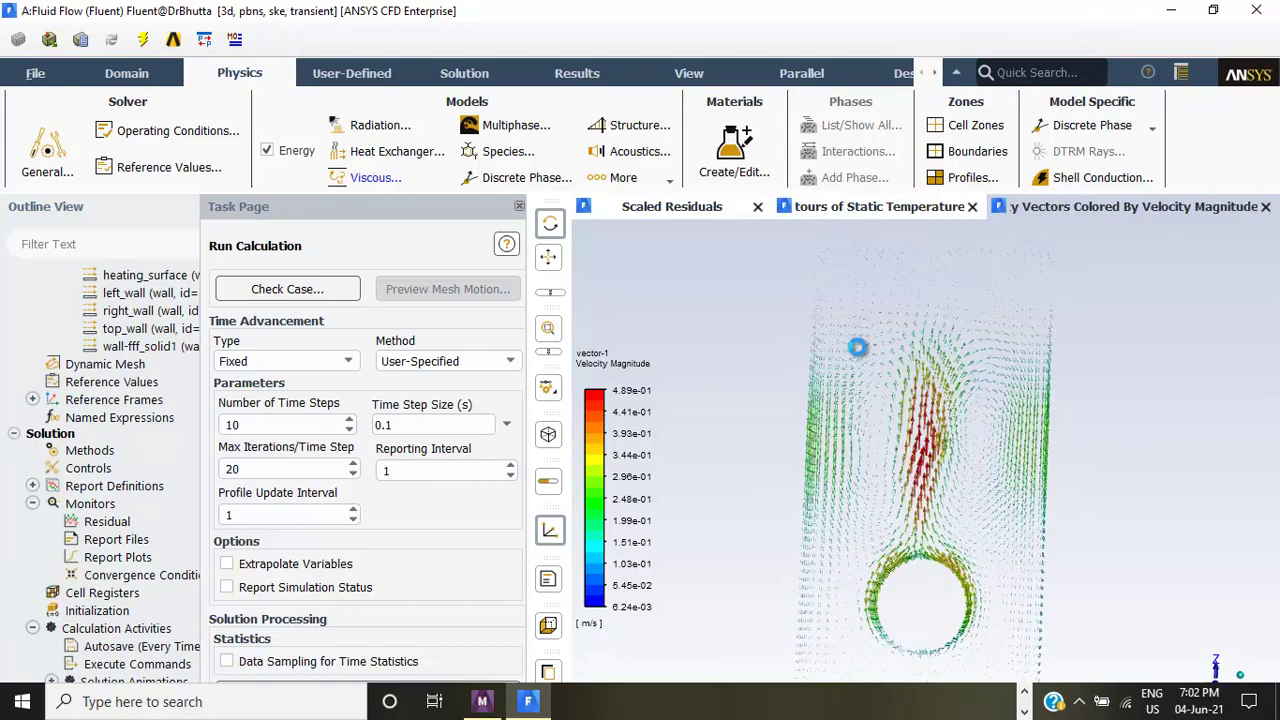
{"action": "mouse_move", "coordinate": [980, 480]}
{"action": "left_mouse_down"}
{"action": "mouse_move", "coordinate": [1010, 463]}
{"action": "mouse_move", "coordinate": [918, 538]}
{"action": "left_mouse_up"}
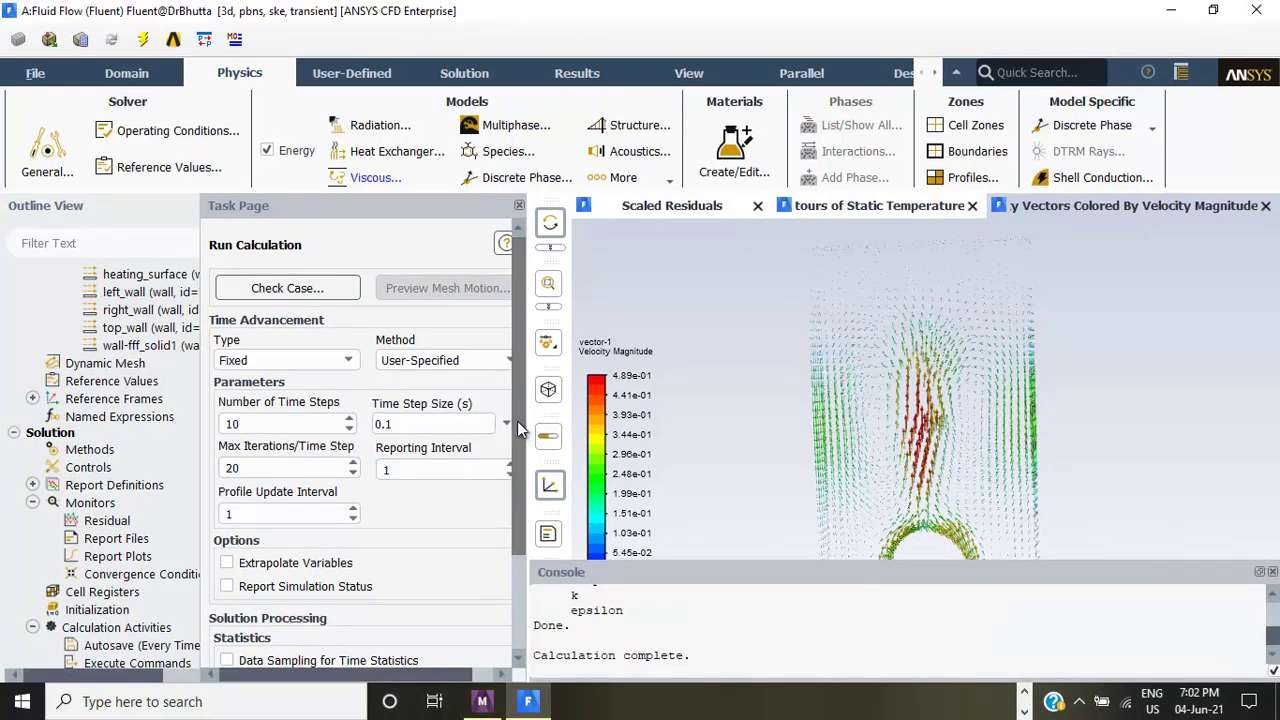
{"action": "left_click_drag", "start_coordinate": [518, 418], "coordinate": [521, 548]}
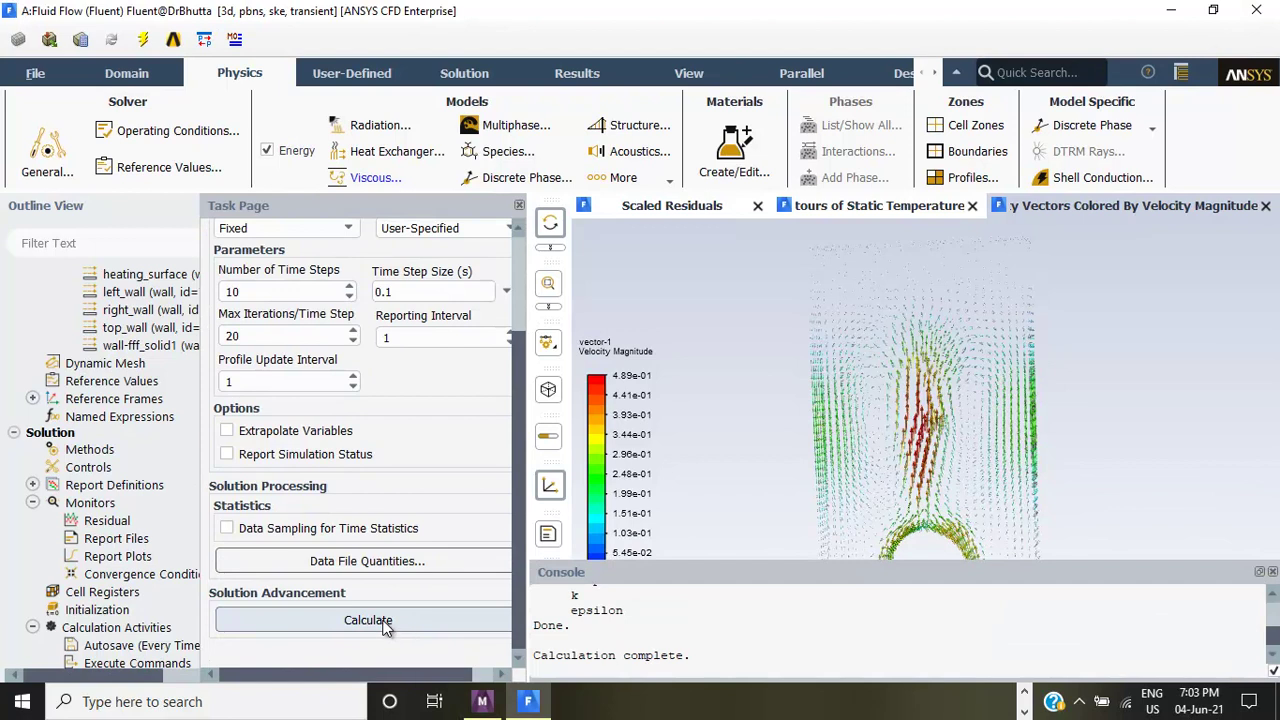
- Start the 10-step transient run with 0.1 s steps and 20 iterations each
{"action": "left_click", "coordinate": [368, 620]}
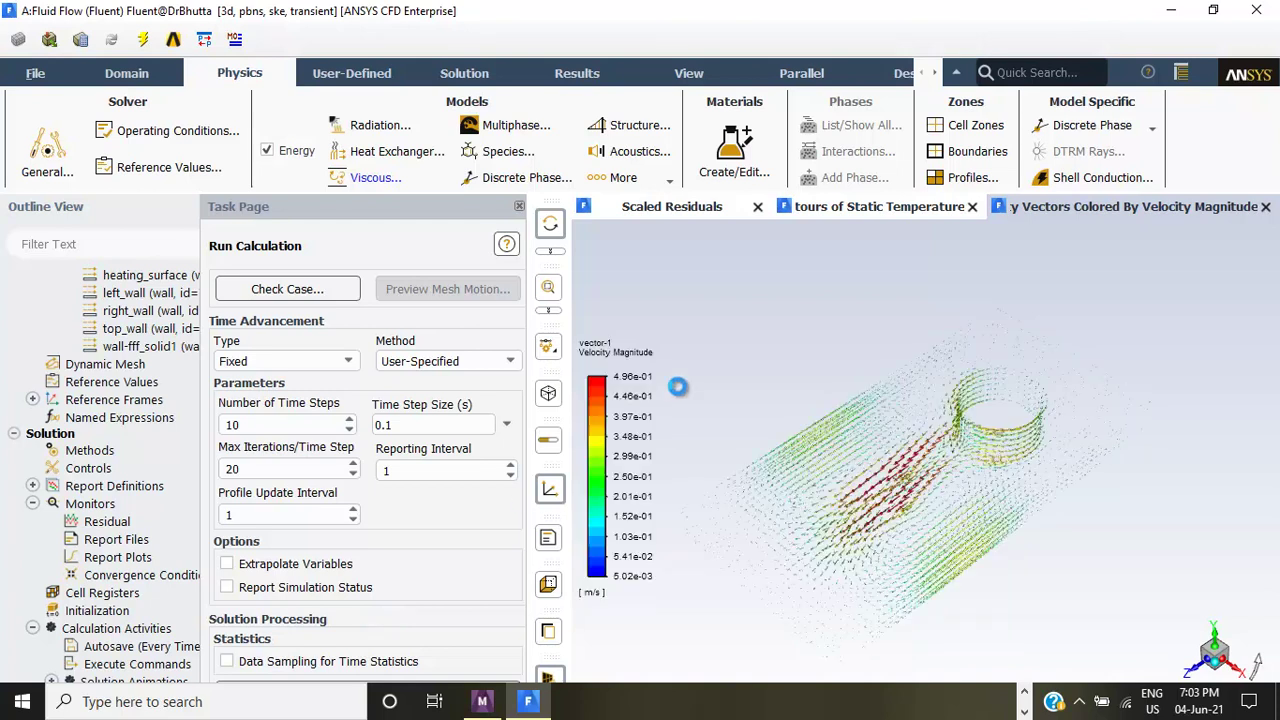
- Rotate the temperature contour from below, upright and oblique to inspect the heated hole
{"action": "left_click", "coordinate": [899, 207]}
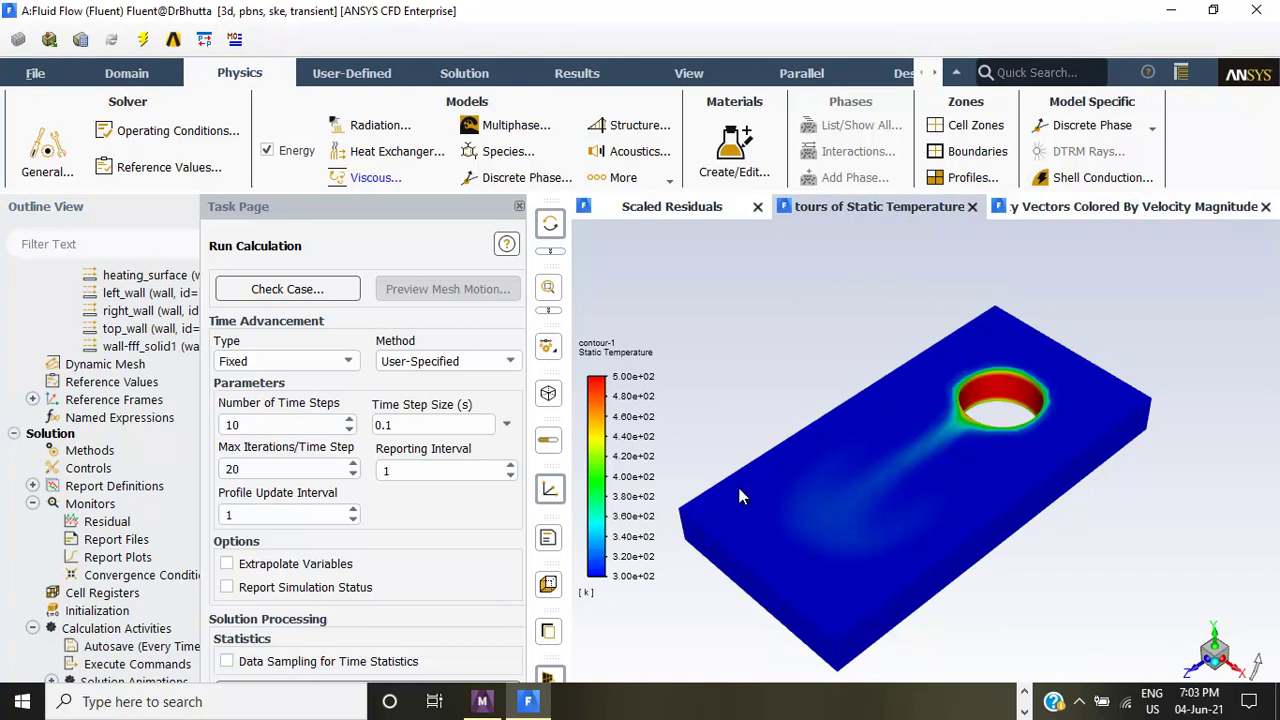
{"action": "left_click", "coordinate": [550, 224]}
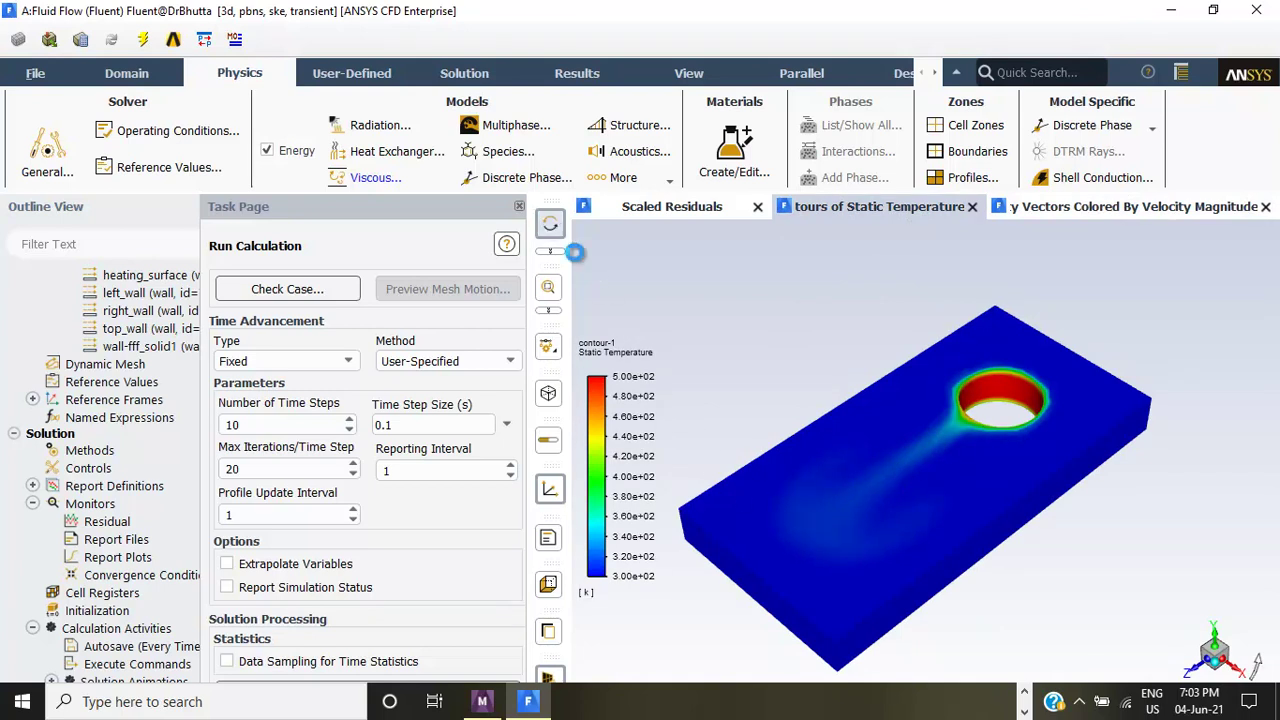
{"action": "mouse_move", "coordinate": [774, 531]}
{"action": "left_mouse_down"}
{"action": "mouse_move", "coordinate": [890, 386]}
{"action": "mouse_move", "coordinate": [953, 262]}
{"action": "left_mouse_up"}
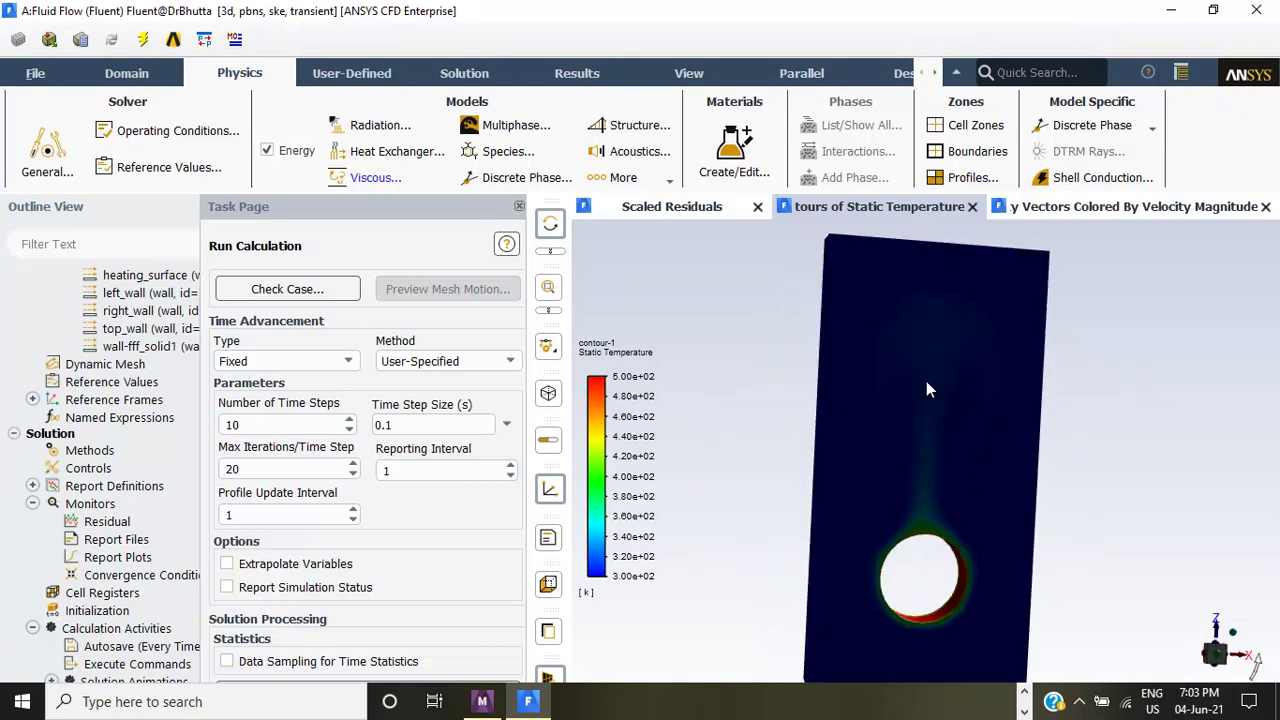
{"action": "mouse_move", "coordinate": [873, 366]}
{"action": "left_mouse_down"}
{"action": "mouse_move", "coordinate": [833, 362]}
{"action": "mouse_move", "coordinate": [916, 422]}
{"action": "mouse_move", "coordinate": [1058, 427]}
{"action": "mouse_move", "coordinate": [855, 460]}
{"action": "mouse_move", "coordinate": [1092, 446]}
{"action": "left_mouse_up"}
{"action": "mouse_move", "coordinate": [911, 552]}
{"action": "left_mouse_down"}
{"action": "mouse_move", "coordinate": [1100, 527]}
{"action": "mouse_move", "coordinate": [963, 483]}
{"action": "mouse_move", "coordinate": [972, 587]}
{"action": "left_mouse_up"}
{"action": "mouse_move", "coordinate": [916, 442]}
{"action": "left_mouse_down"}
{"action": "mouse_move", "coordinate": [986, 454]}
{"action": "mouse_move", "coordinate": [950, 458]}
{"action": "mouse_move", "coordinate": [939, 442]}
{"action": "mouse_move", "coordinate": [928, 339]}
{"action": "mouse_move", "coordinate": [951, 324]}
{"action": "left_mouse_up"}
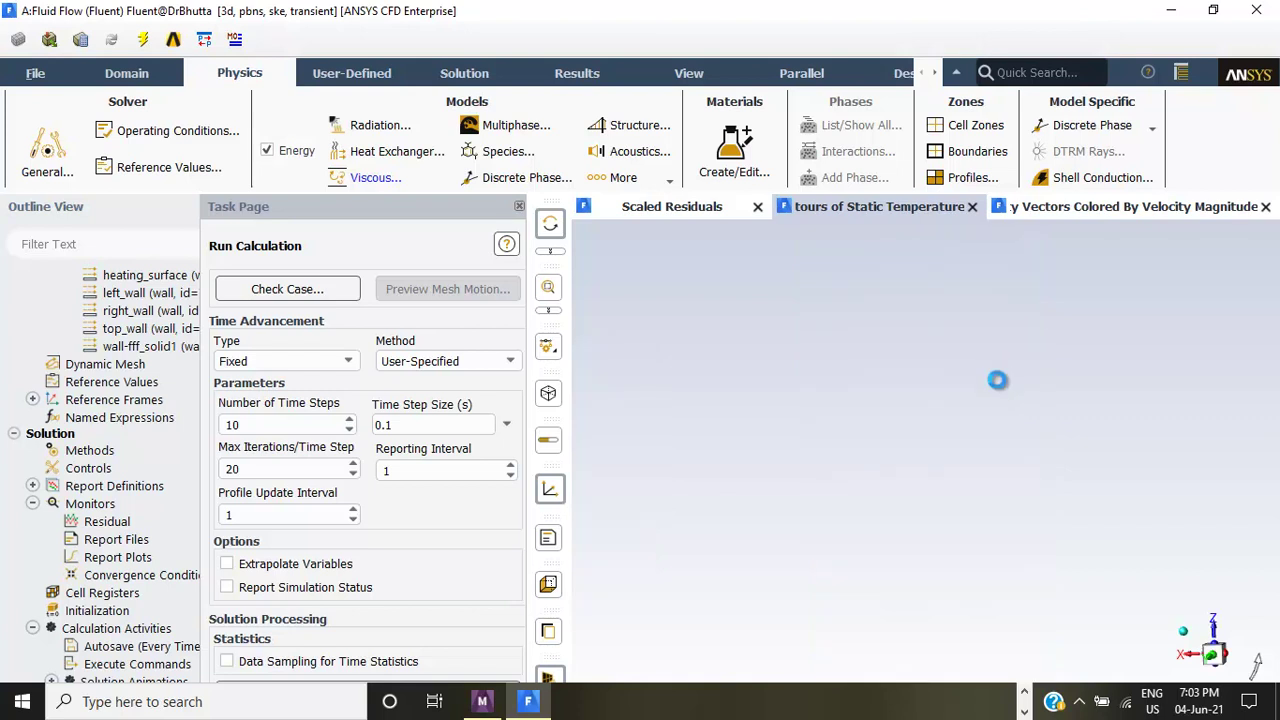
{"action": "left_click_drag", "start_coordinate": [891, 350], "coordinate": [989, 424]}
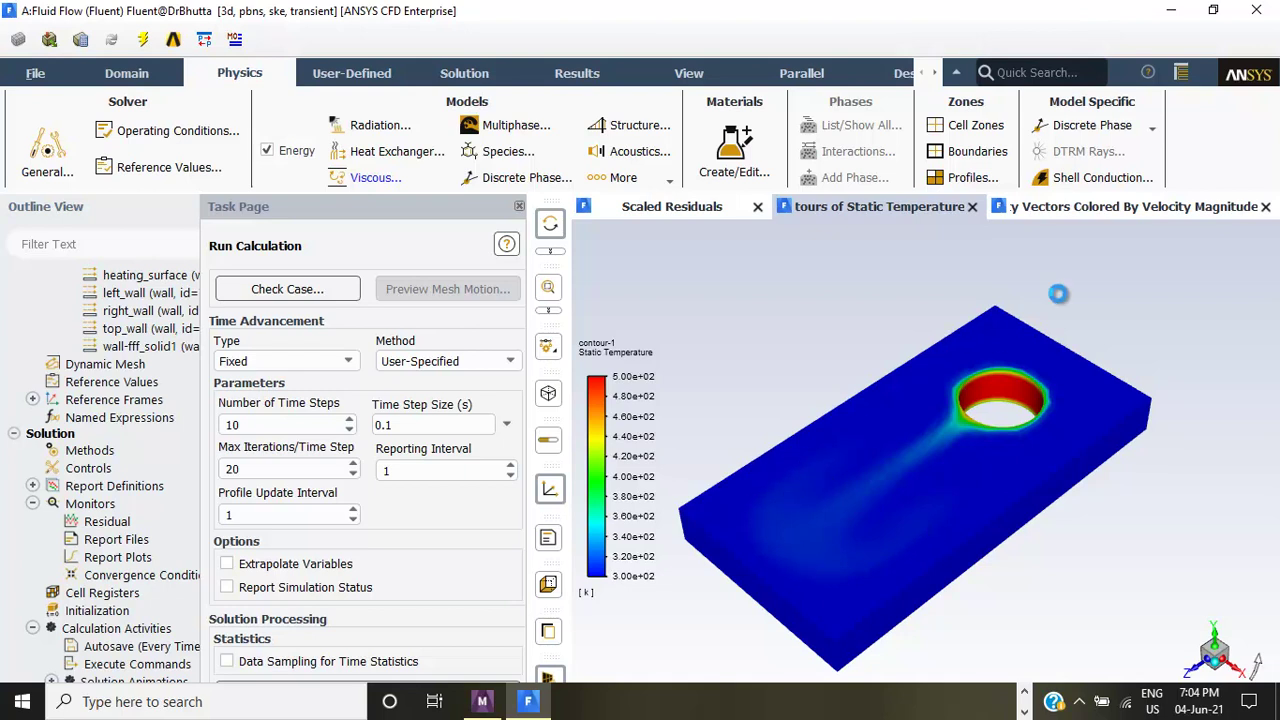
- Check the velocity vectors, then return to the temperature contour until the run completes
{"action": "left_click", "coordinate": [1128, 207]}
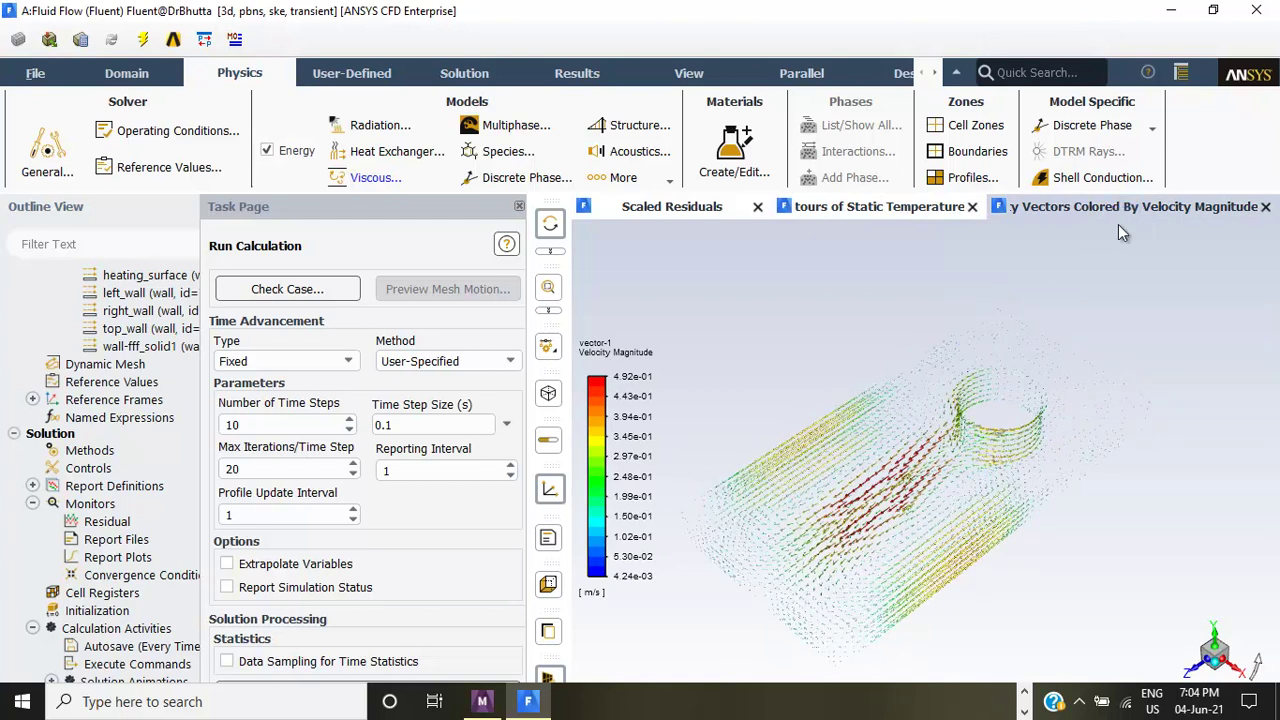
{"action": "left_click", "coordinate": [878, 205]}
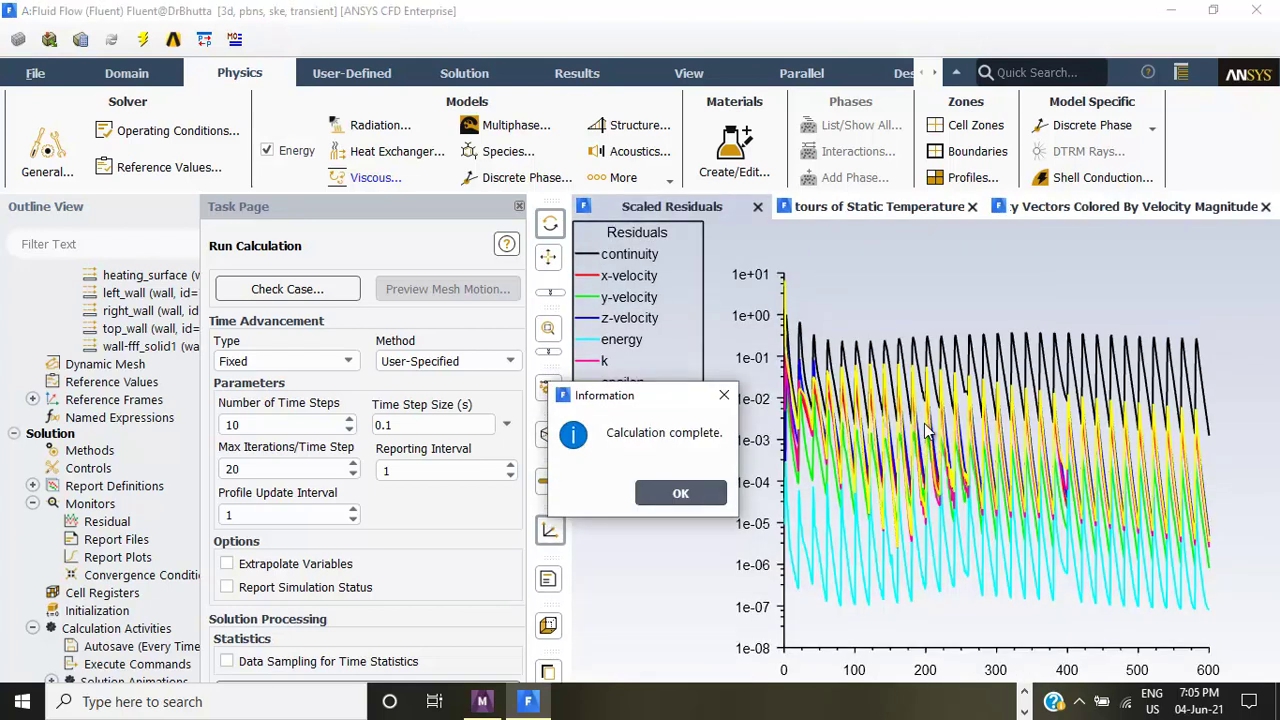
- Close the completion notice and rotate the final static temperature contour upright into a front view
{"action": "left_click", "coordinate": [680, 493]}
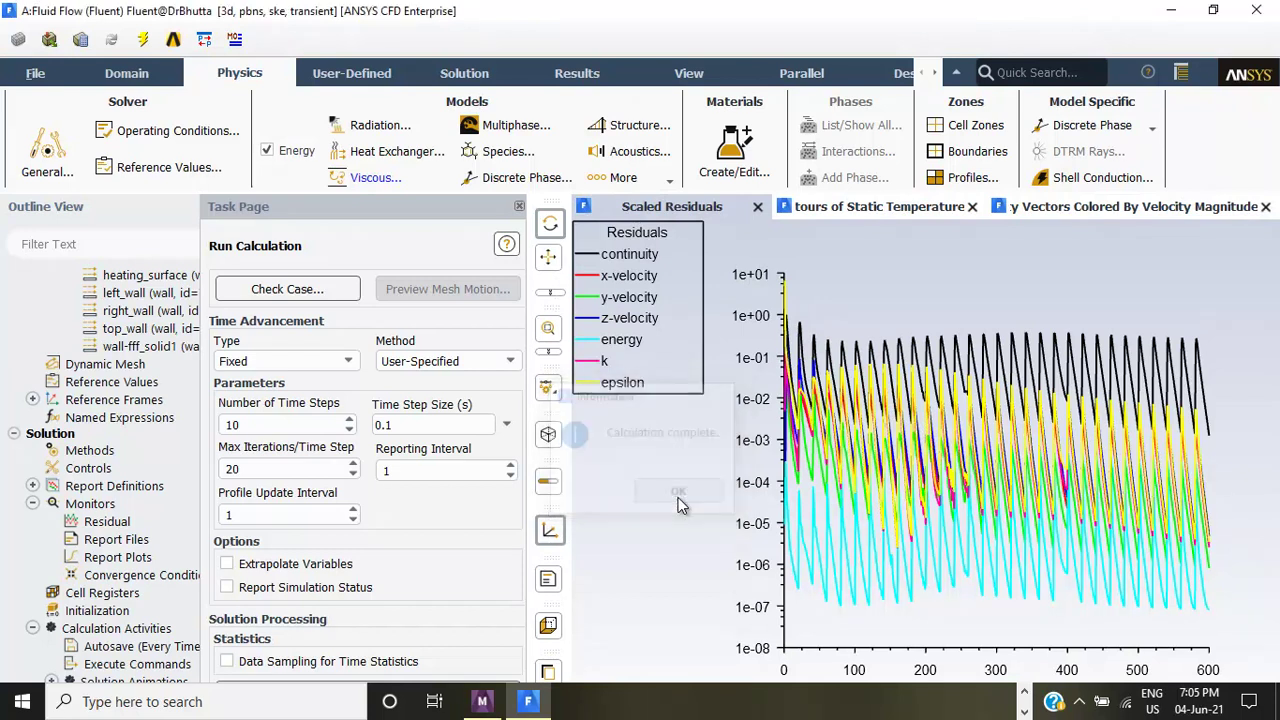
{"action": "left_click", "coordinate": [899, 206]}
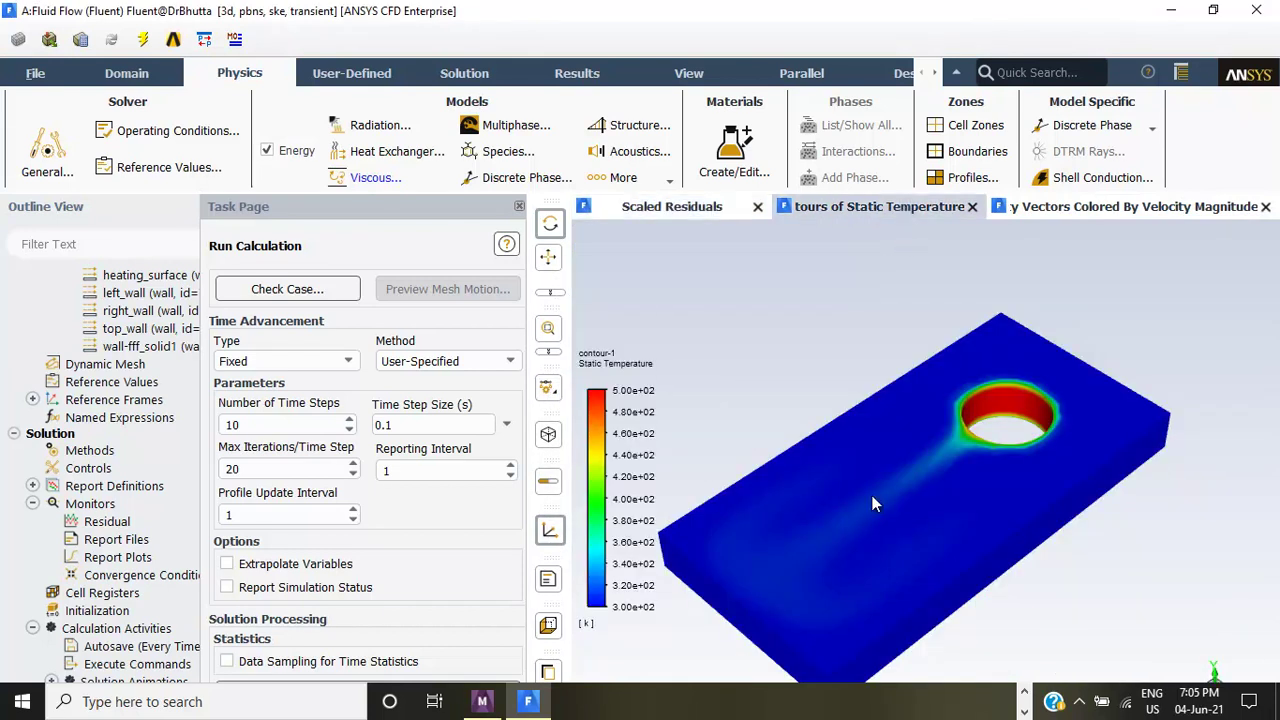
{"action": "mouse_move", "coordinate": [920, 466]}
{"action": "left_mouse_down"}
{"action": "mouse_move", "coordinate": [1026, 288]}
{"action": "mouse_move", "coordinate": [837, 443]}
{"action": "left_mouse_up"}
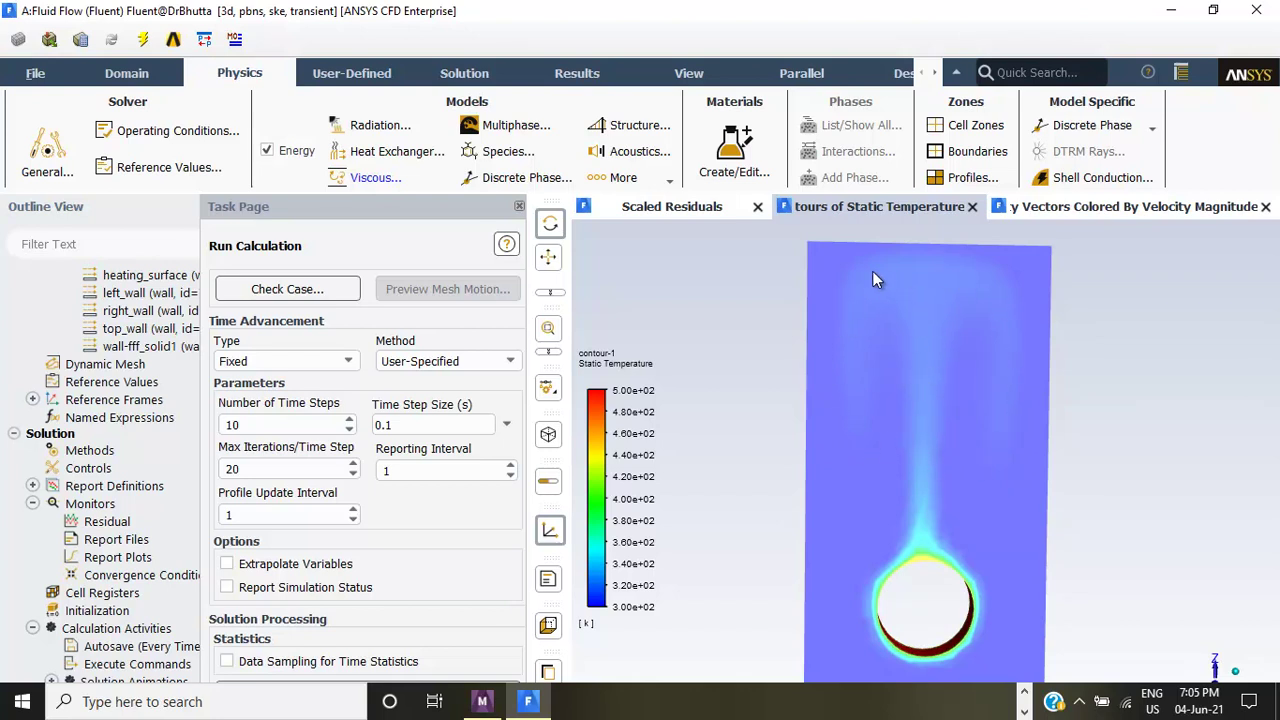
- Show the velocity-magnitude vectors (peak 4.84e-01 m/s) and tilt them to a near top-down view
{"action": "left_click", "coordinate": [1130, 210]}
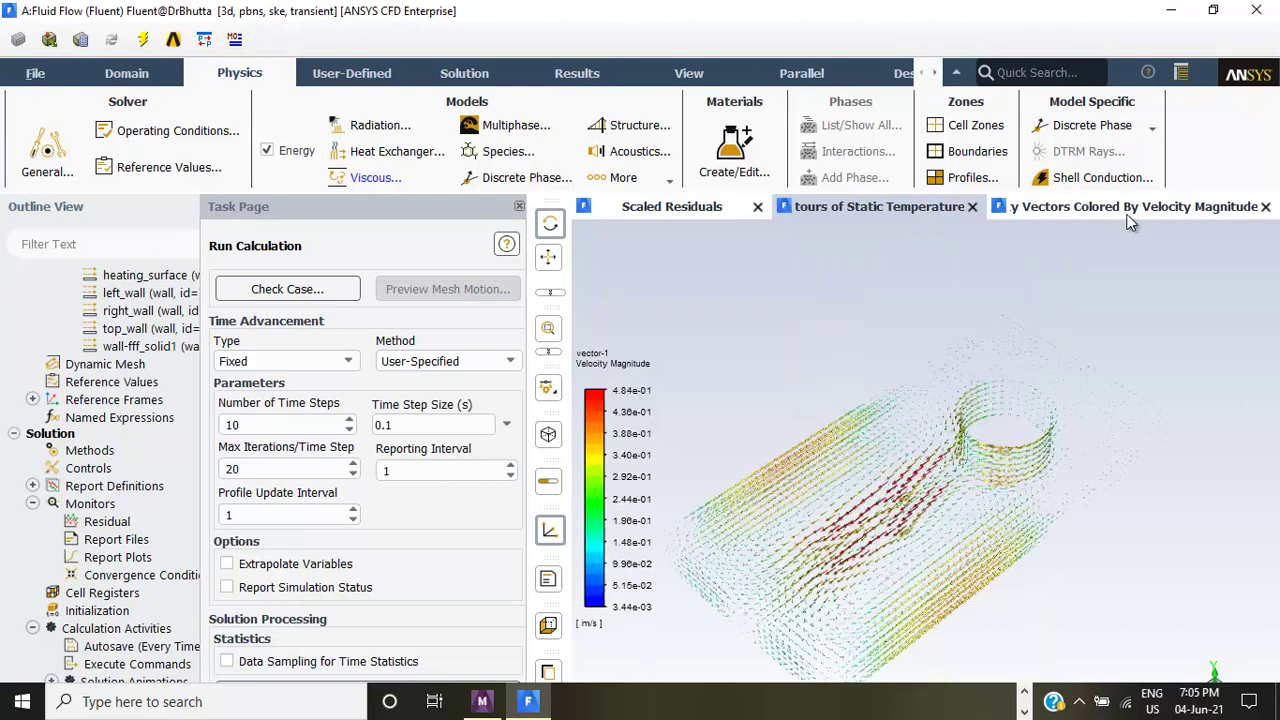
{"action": "mouse_move", "coordinate": [883, 643]}
{"action": "left_mouse_down"}
{"action": "mouse_move", "coordinate": [990, 395]}
{"action": "mouse_move", "coordinate": [862, 444]}
{"action": "left_mouse_up"}
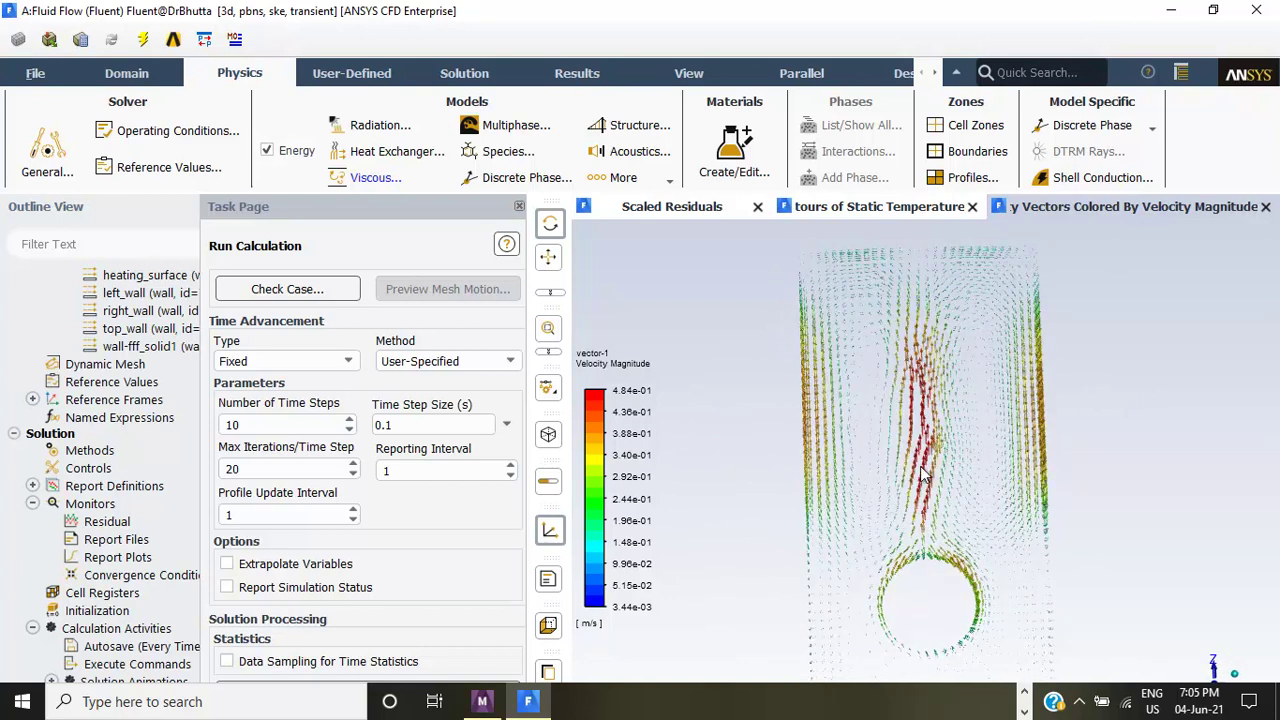
{"action": "left_click_drag", "start_coordinate": [905, 371], "coordinate": [905, 688]}
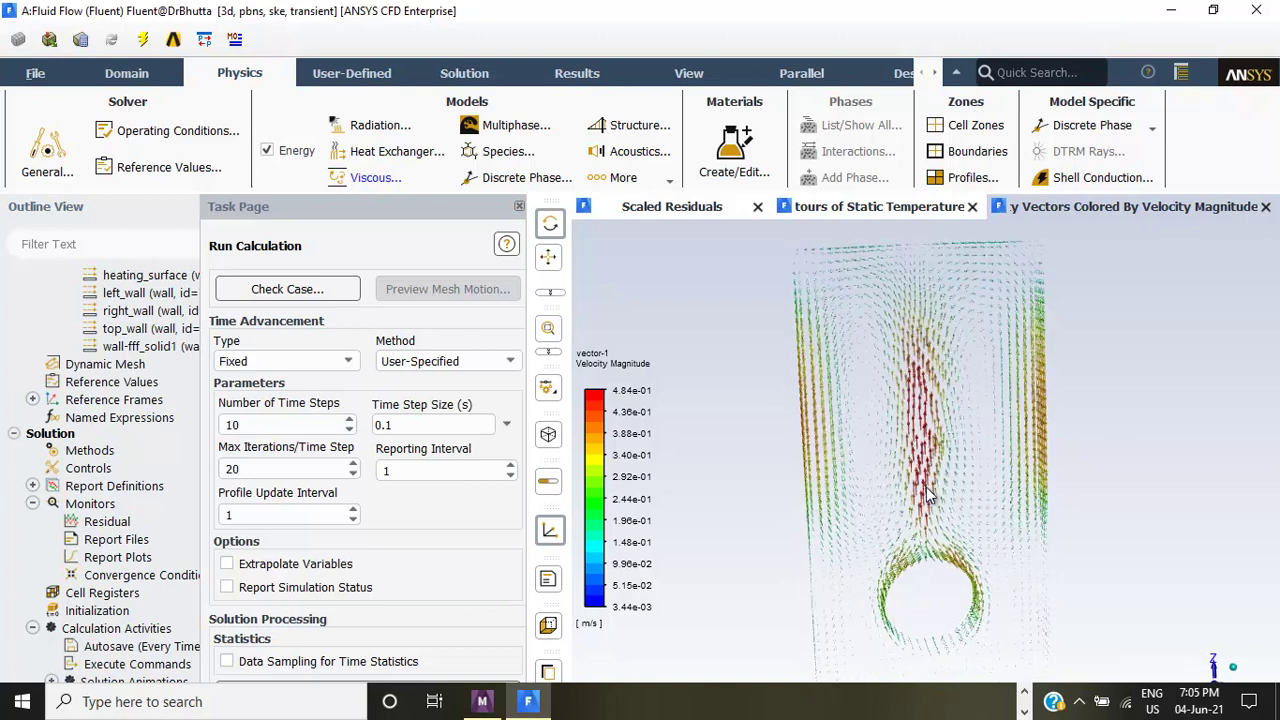
{"action": "left_click", "coordinate": [1024, 690]}
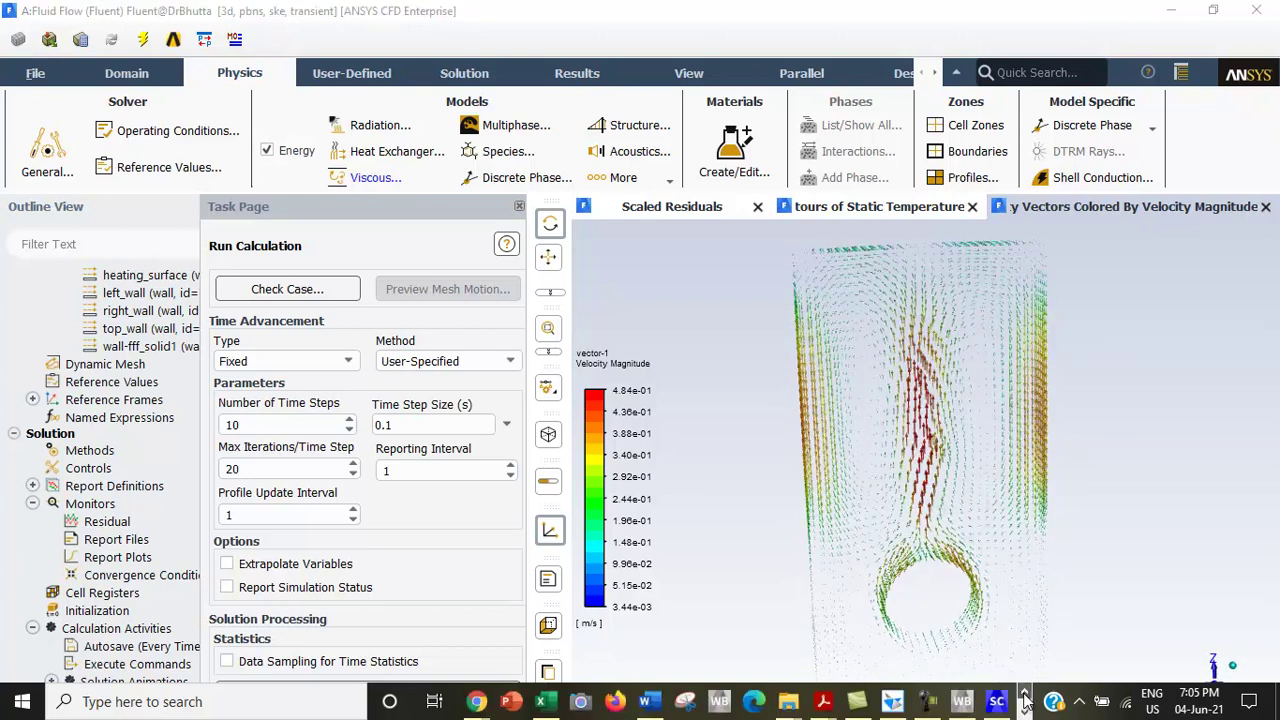
{"action": "left_click", "coordinate": [927, 701]}
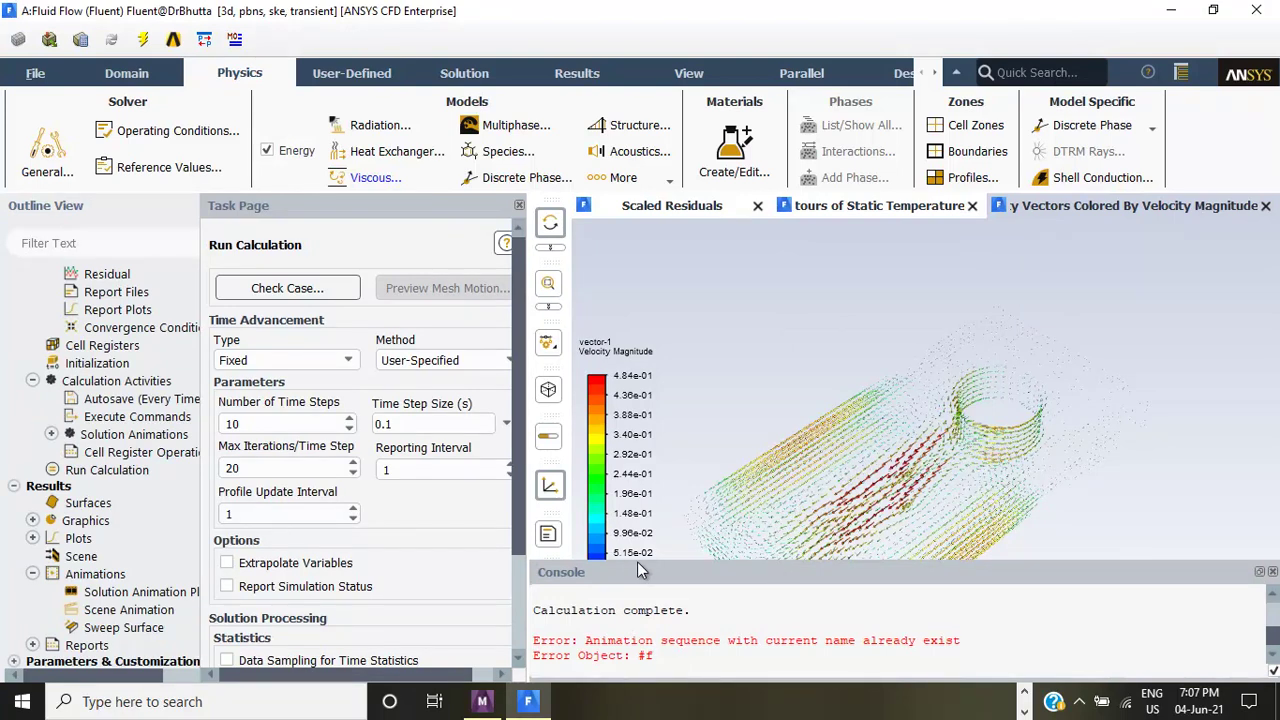
- Expand Results > Animations and open Solution Animation Playback, listing animation-1 and animation-2
{"action": "left_click", "coordinate": [32, 574]}
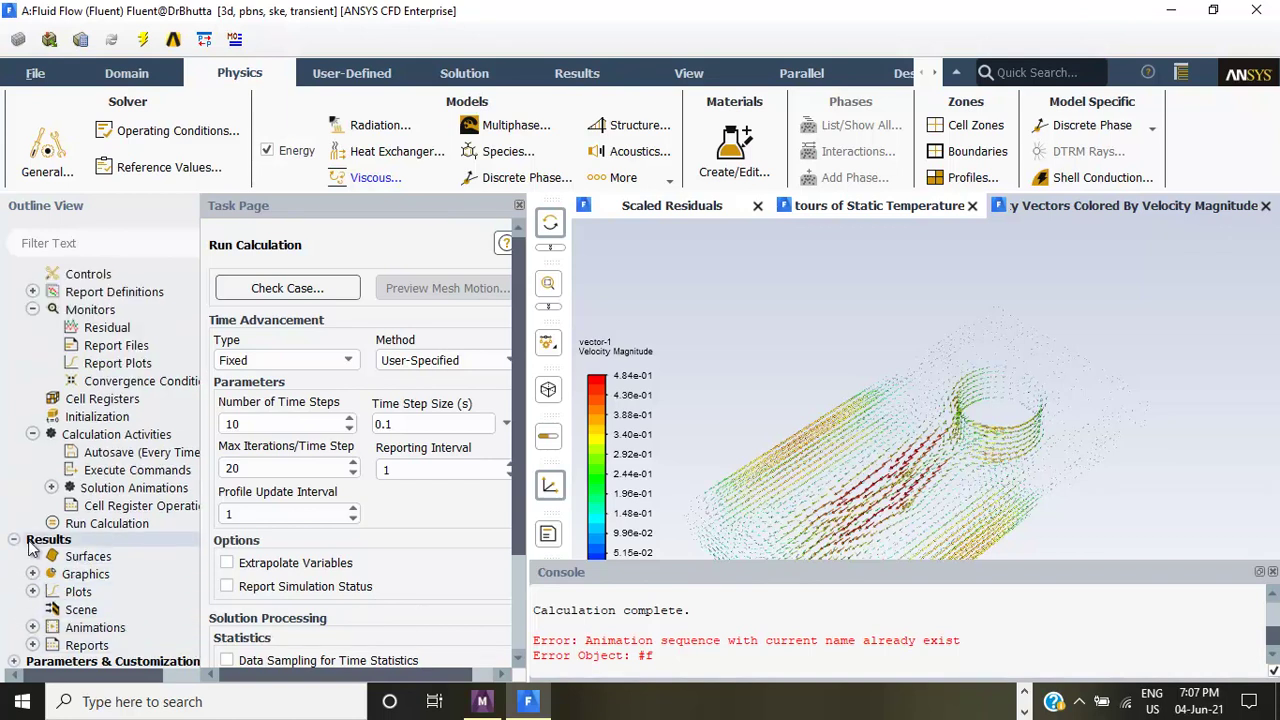
{"action": "left_click", "coordinate": [33, 627]}
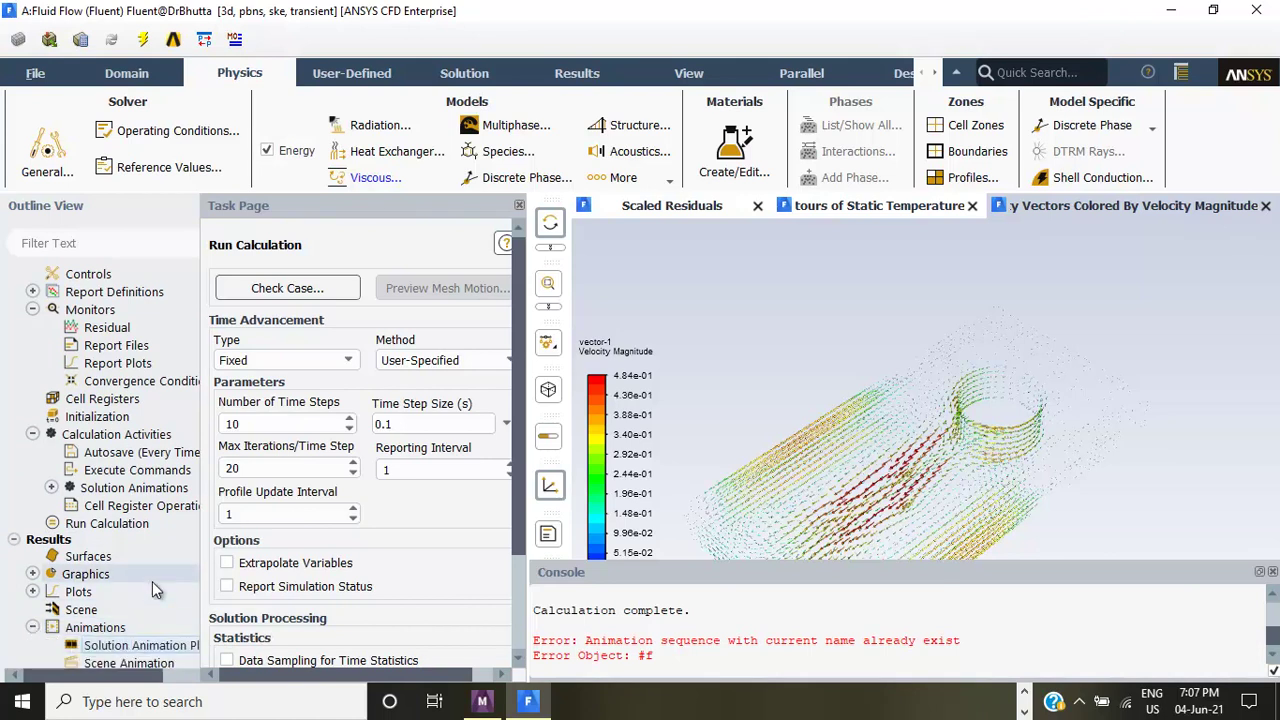
{"action": "scroll", "coordinate": [155, 590], "scroll_direction": "down", "scroll_amount": 1}
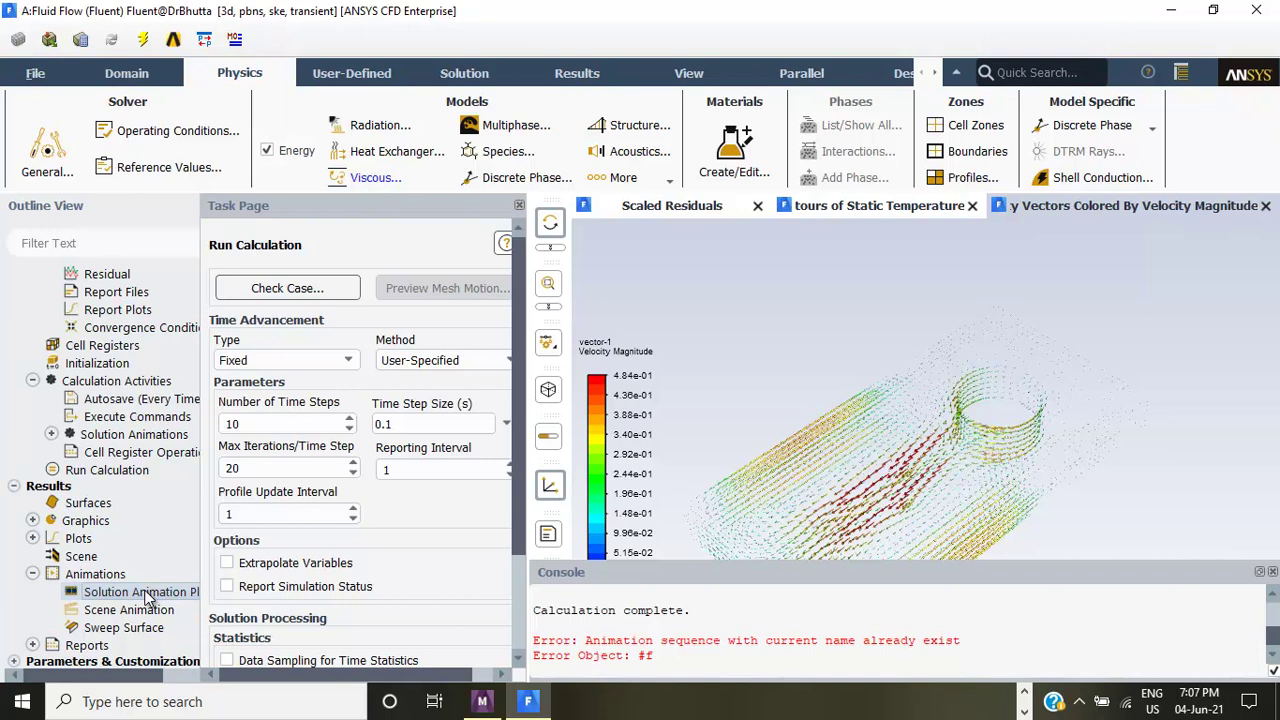
{"action": "double_click", "coordinate": [145, 597]}
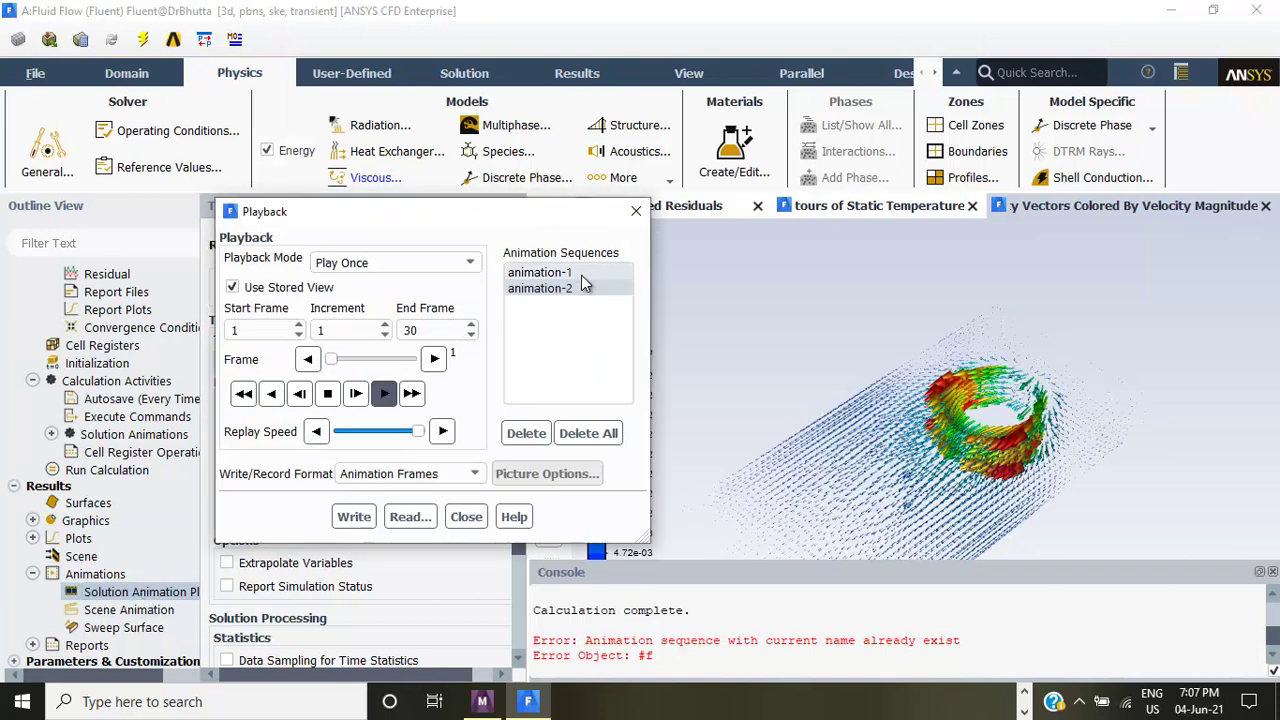
- Select animation-1 and move the Playback dialog aside to uncover the temperature plot
{"action": "left_click", "coordinate": [530, 273]}
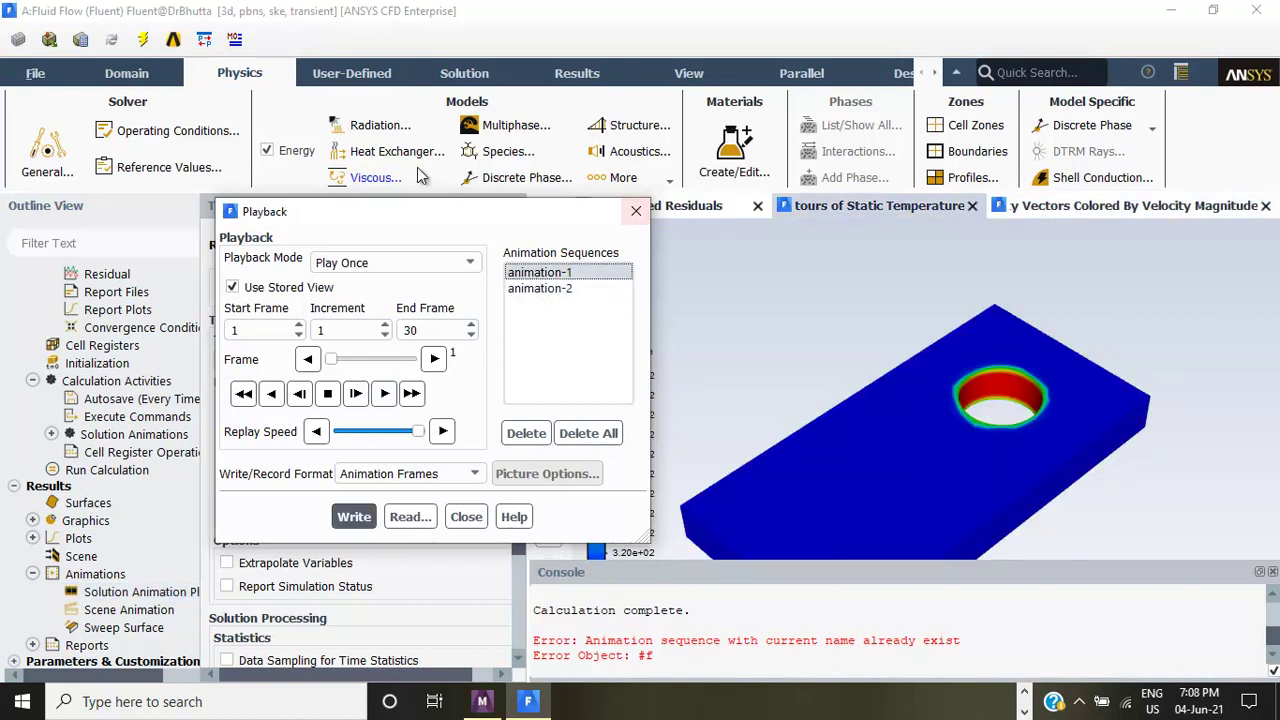
{"action": "left_click_drag", "start_coordinate": [486, 213], "coordinate": [380, 199]}
{"action": "mouse_move", "coordinate": [837, 455]}
{"action": "left_mouse_down"}
{"action": "mouse_move", "coordinate": [853, 369]}
{"action": "mouse_move", "coordinate": [952, 265]}
{"action": "mouse_move", "coordinate": [899, 408]}
{"action": "mouse_move", "coordinate": [978, 254]}
{"action": "left_mouse_up"}
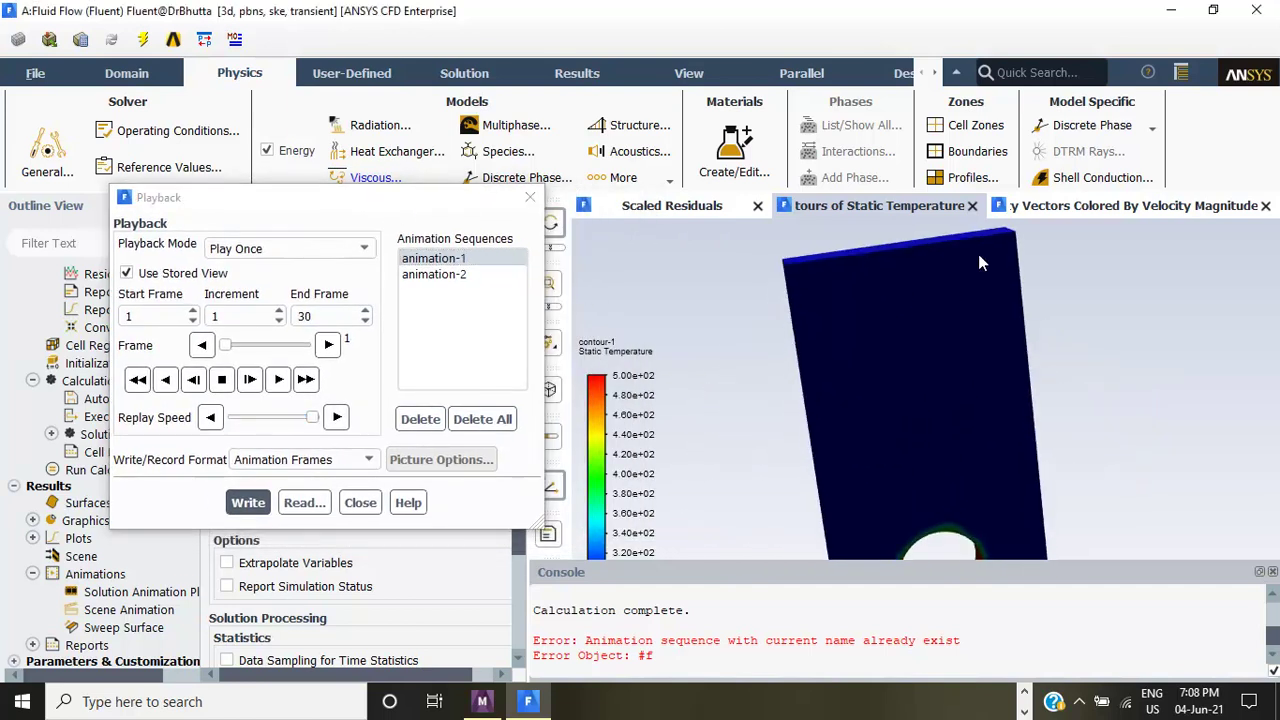
{"action": "left_click_drag", "start_coordinate": [438, 209], "coordinate": [352, 204]}
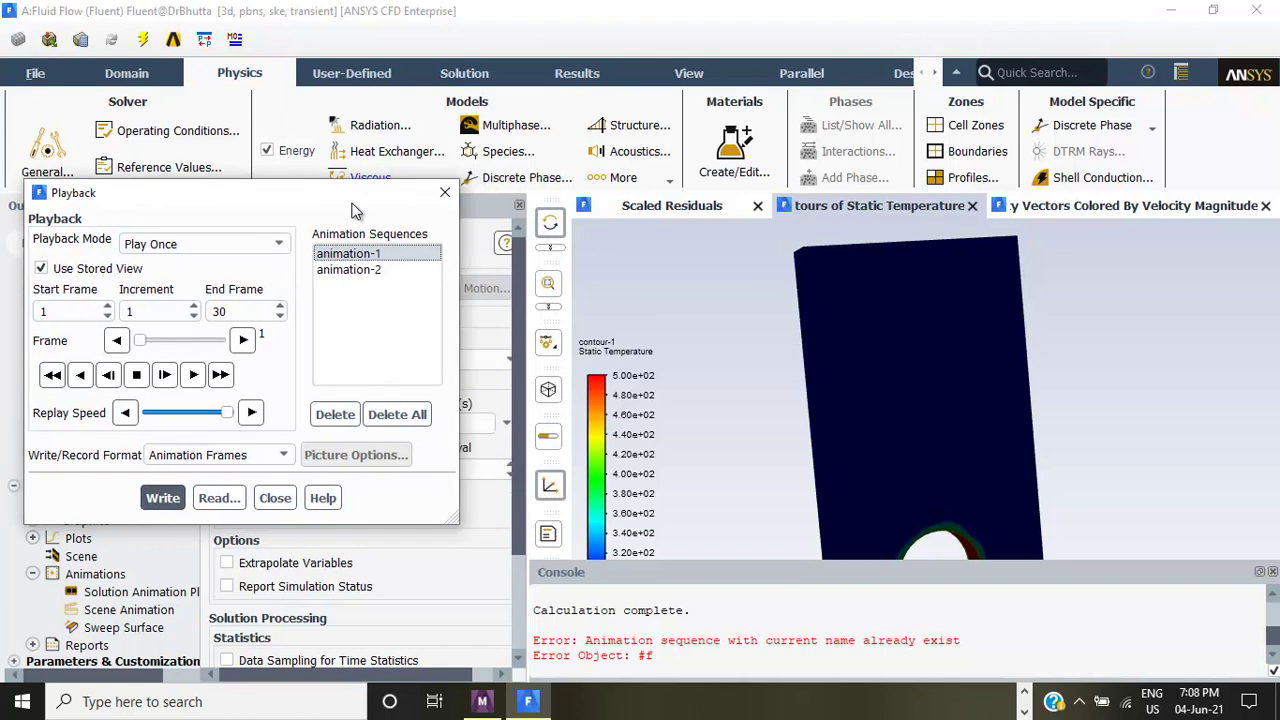
- Zoom in, square the plate to a straight front view, hide the console and pan the hole into view
{"action": "left_click", "coordinate": [549, 306]}
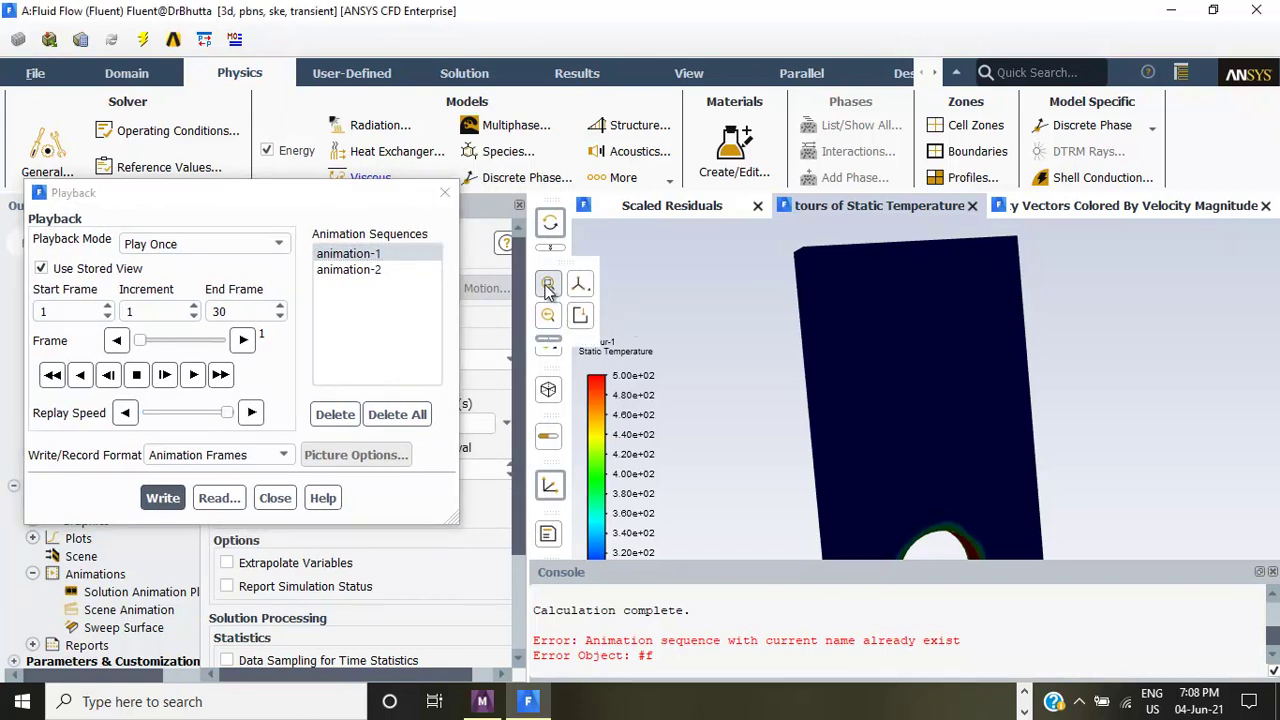
{"action": "left_click", "coordinate": [548, 285]}
{"action": "left_click", "coordinate": [548, 285]}
{"action": "left_click_drag", "start_coordinate": [808, 332], "coordinate": [712, 324]}
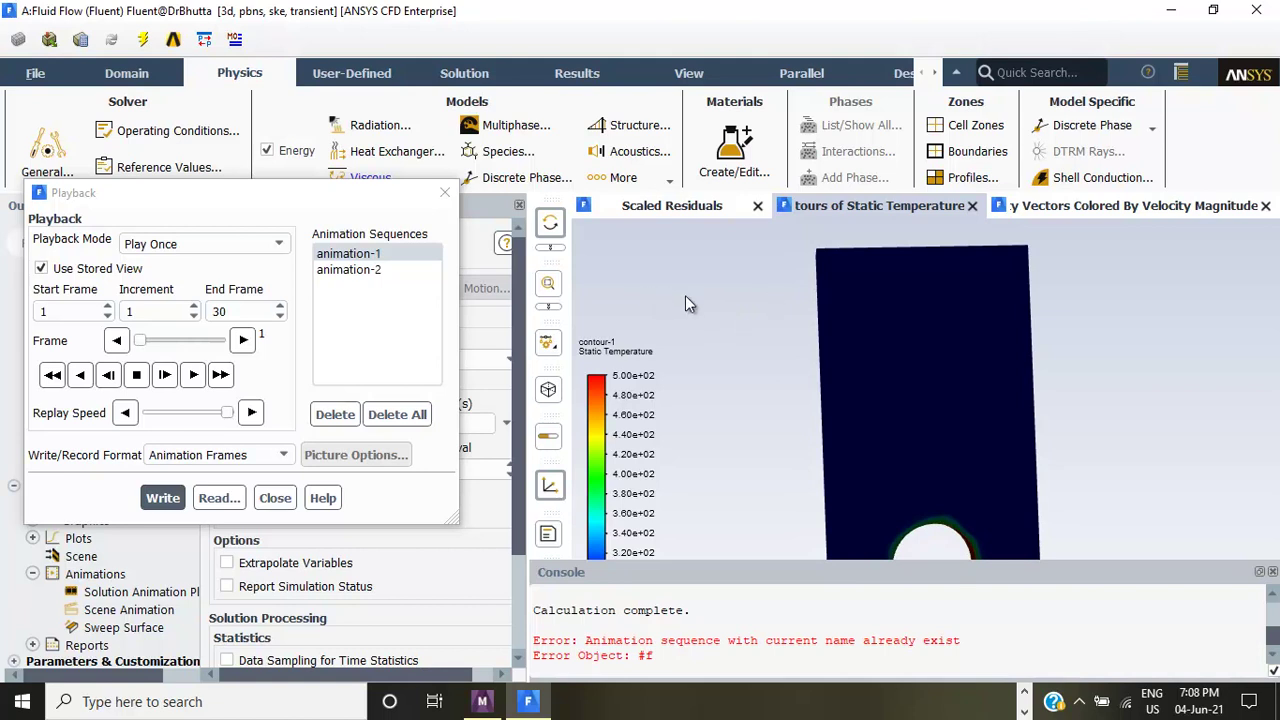
{"action": "left_click", "coordinate": [546, 248]}
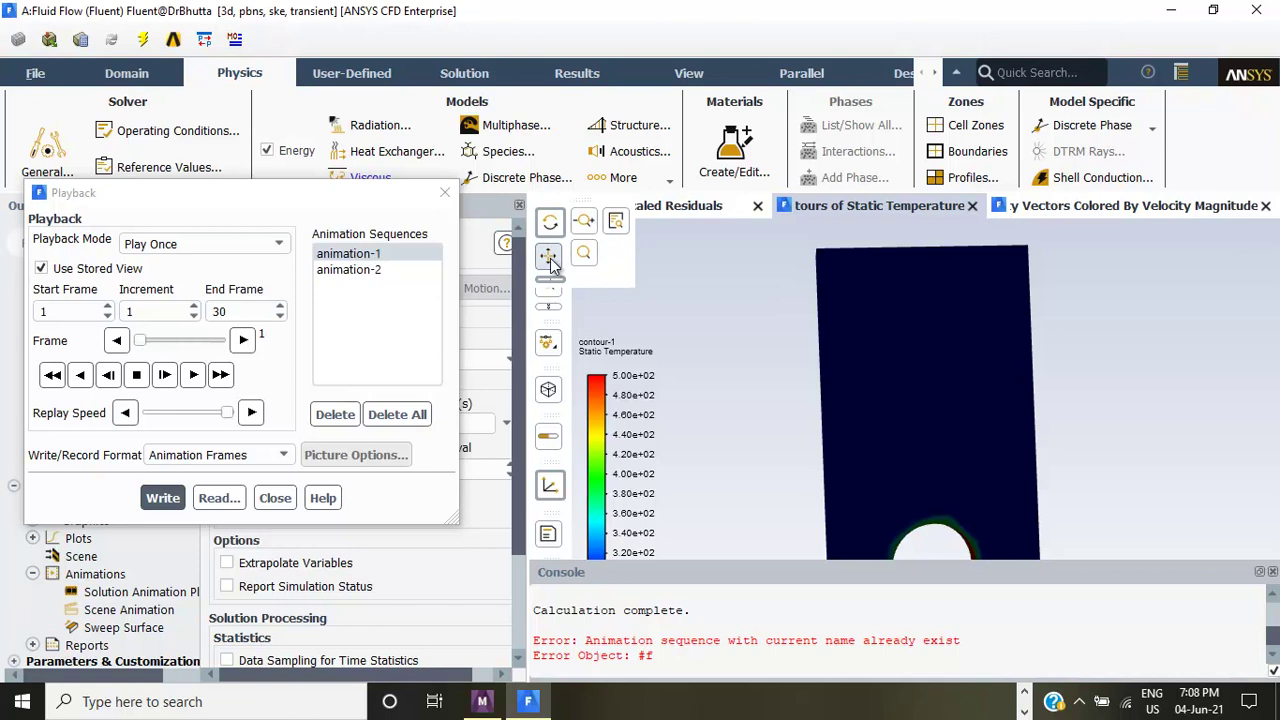
{"action": "left_click", "coordinate": [552, 292]}
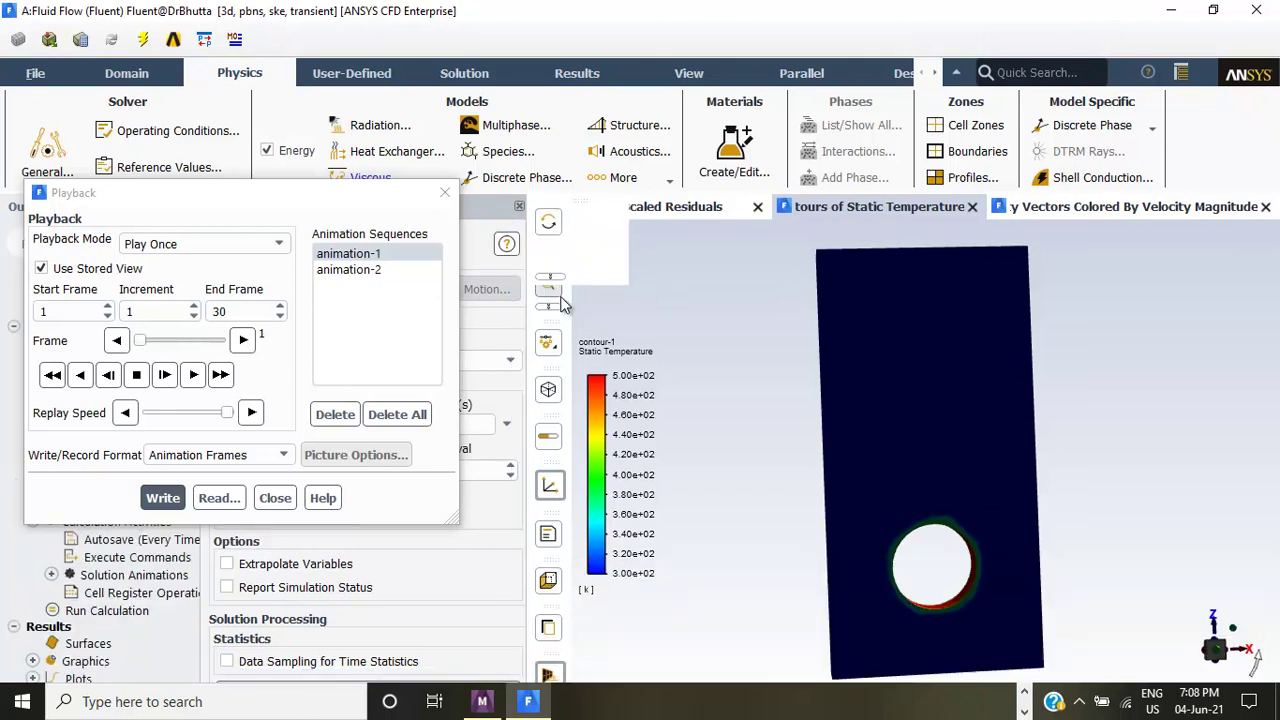
{"action": "mouse_move", "coordinate": [865, 435]}
{"action": "left_mouse_down"}
{"action": "mouse_move", "coordinate": [836, 375]}
{"action": "mouse_move", "coordinate": [966, 609]}
{"action": "mouse_move", "coordinate": [934, 609]}
{"action": "mouse_move", "coordinate": [895, 575]}
{"action": "left_mouse_up"}
{"action": "mouse_move", "coordinate": [846, 382]}
{"action": "left_mouse_down"}
{"action": "mouse_move", "coordinate": [880, 389]}
{"action": "mouse_move", "coordinate": [857, 383]}
{"action": "left_mouse_up"}
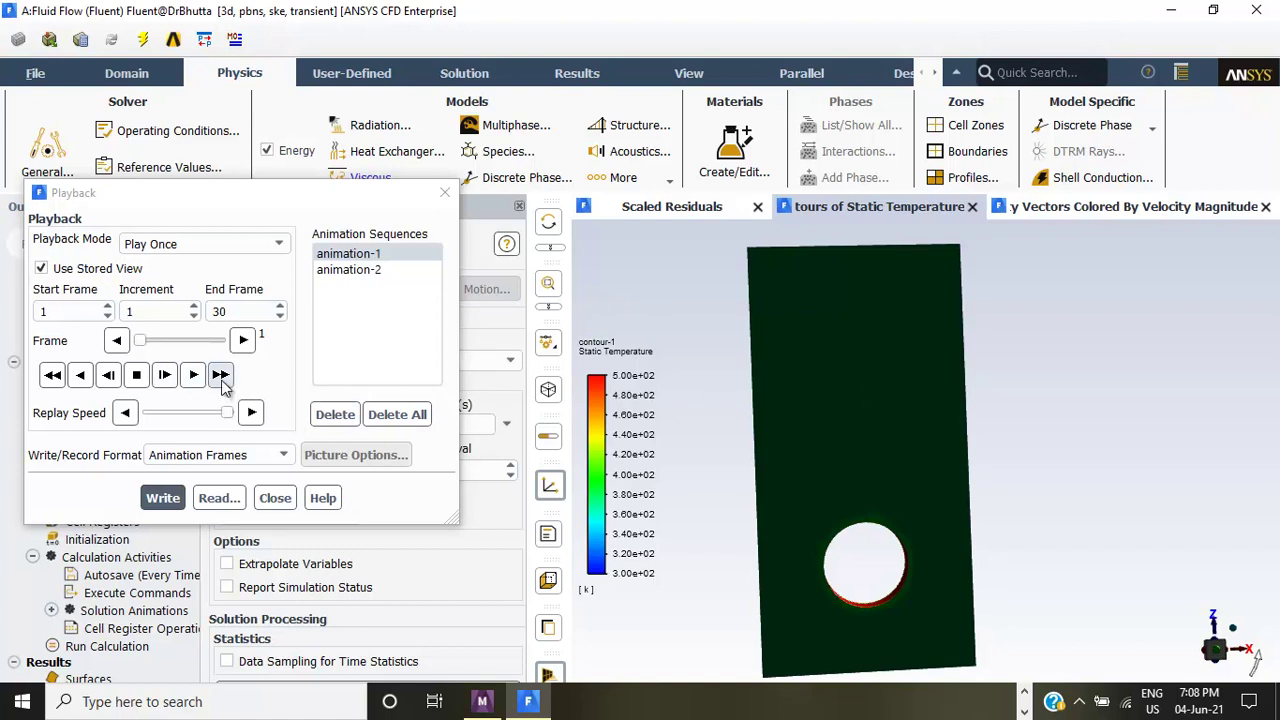
- Play the animation-1 temperature contour, tilt the plate, and replay it
{"action": "left_click", "coordinate": [193, 375]}
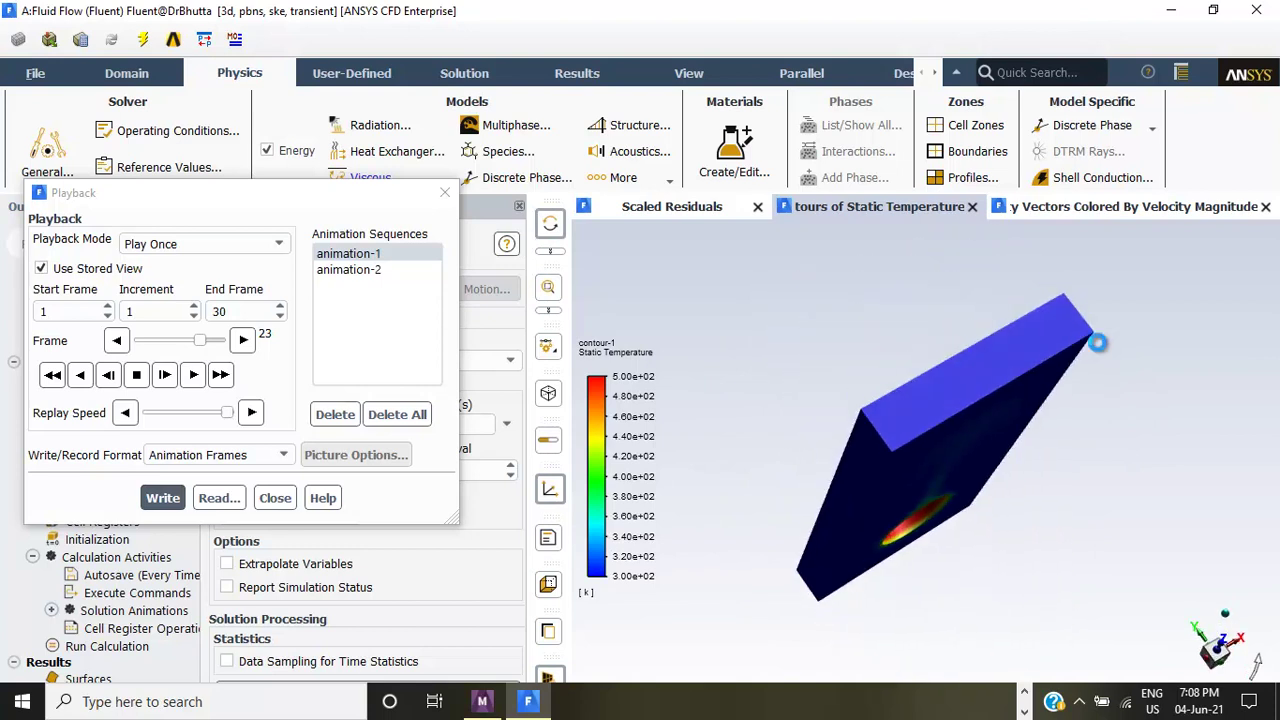
{"action": "mouse_move", "coordinate": [903, 557]}
{"action": "left_mouse_down"}
{"action": "mouse_move", "coordinate": [926, 455]}
{"action": "mouse_move", "coordinate": [764, 620]}
{"action": "mouse_move", "coordinate": [932, 428]}
{"action": "mouse_move", "coordinate": [933, 452]}
{"action": "left_mouse_up"}
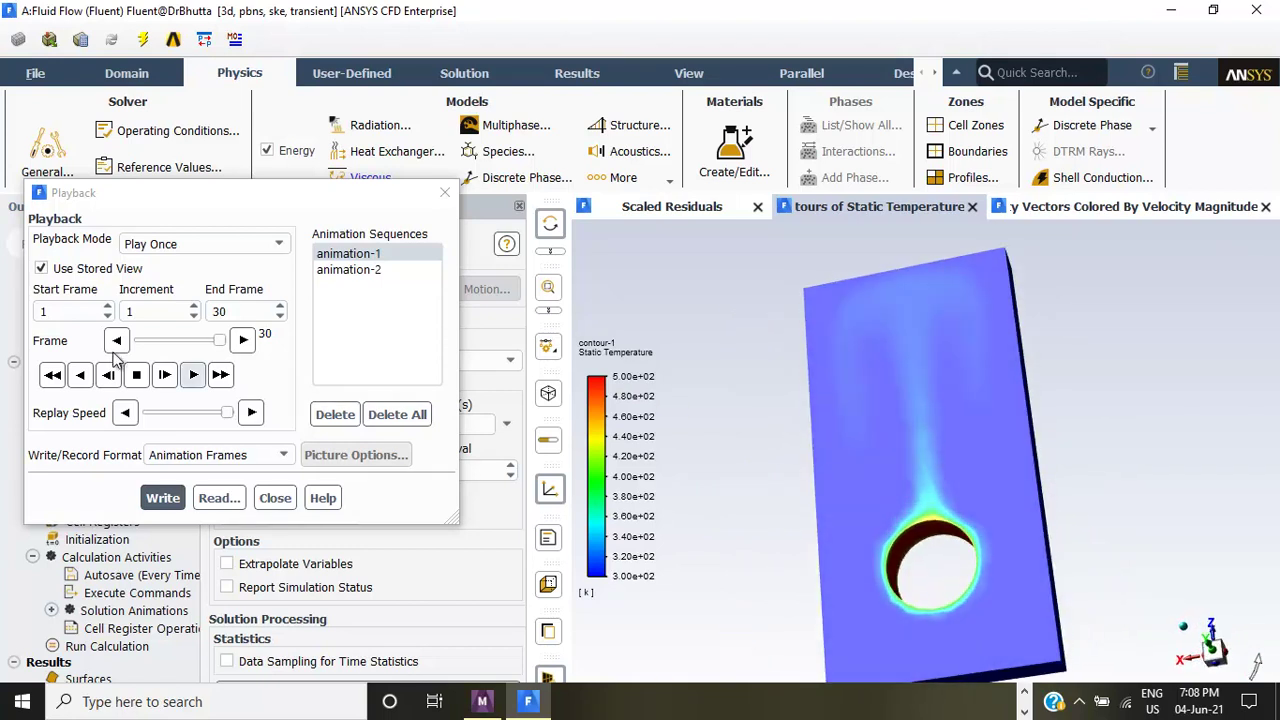
{"action": "left_click", "coordinate": [194, 376]}
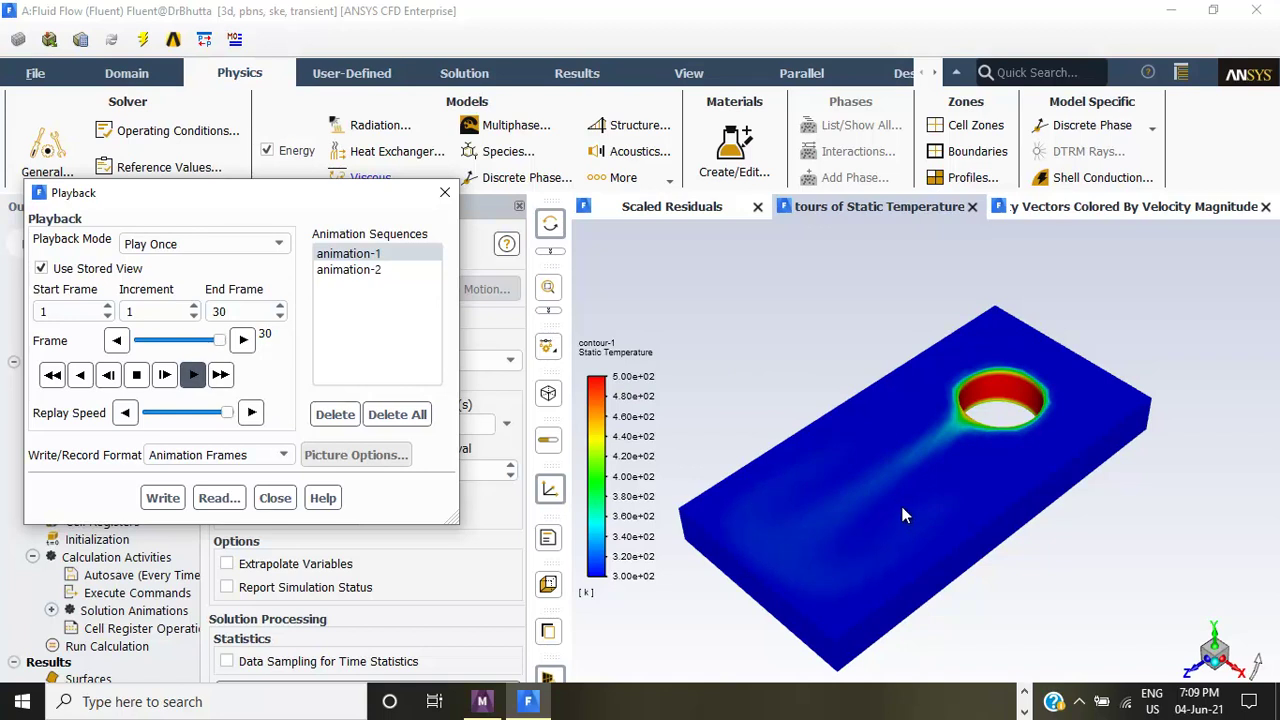
- Set Playback Mode to Auto Repeat and play the temperature animation again
{"action": "left_click", "coordinate": [285, 247]}
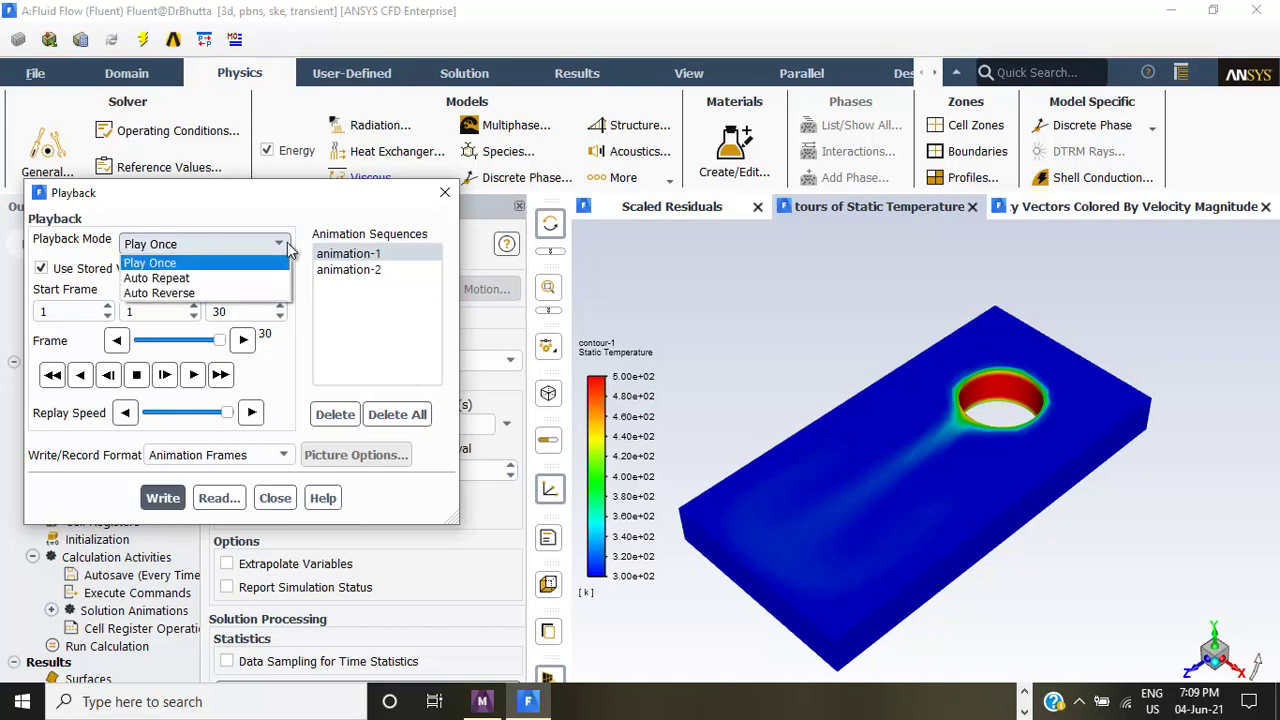
{"action": "left_click", "coordinate": [232, 285]}
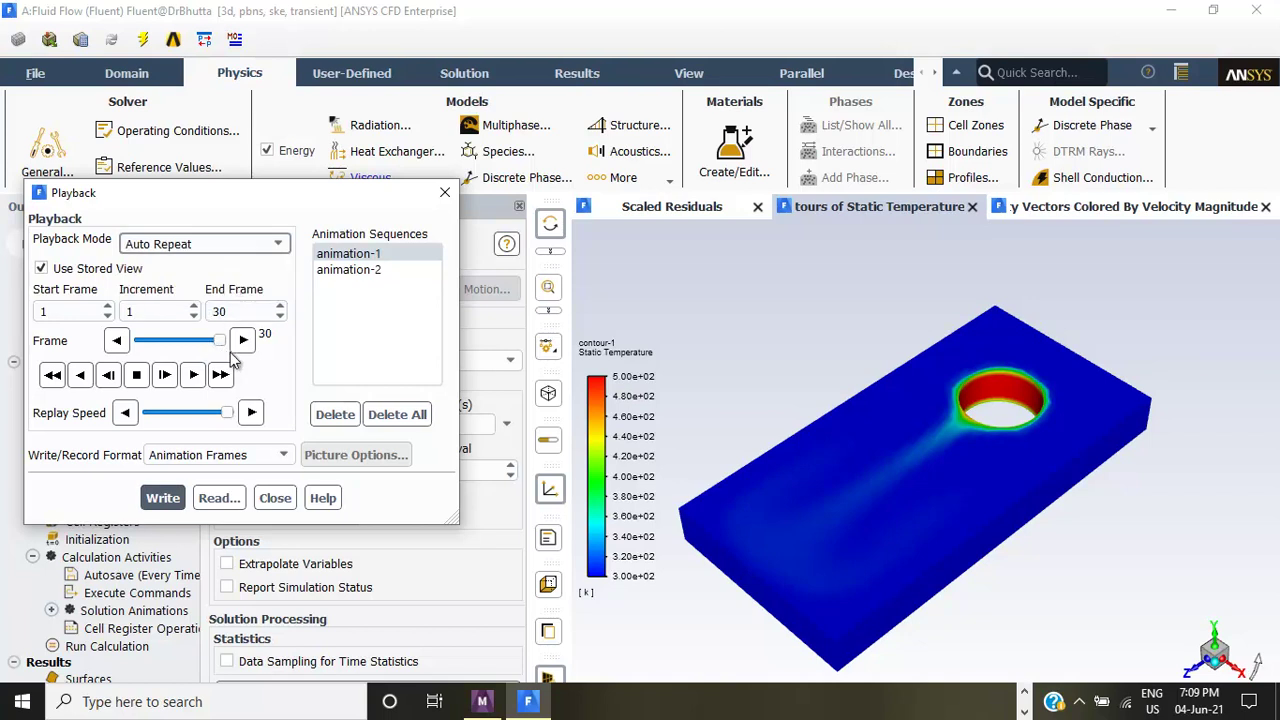
{"action": "left_click", "coordinate": [193, 375]}
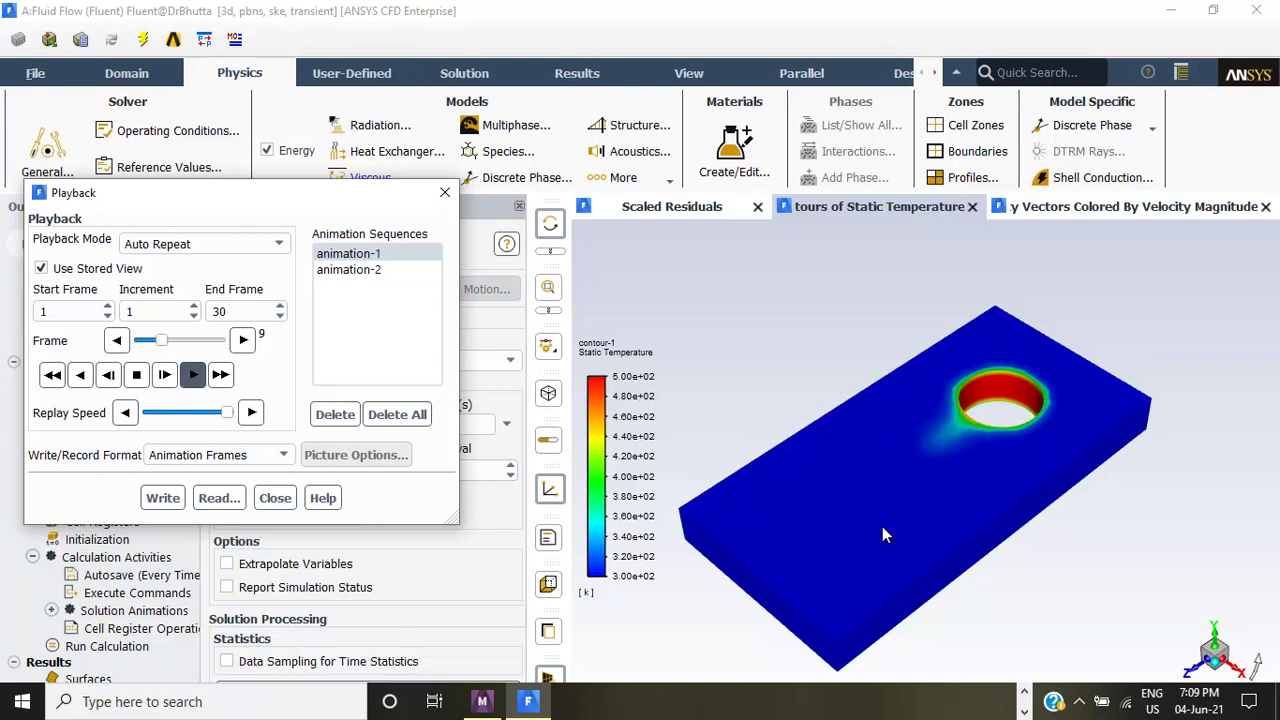
- Play the velocity-vector animation-2, switch Playback Mode to Play Once, then reselect animation-1
{"action": "left_click", "coordinate": [352, 270]}
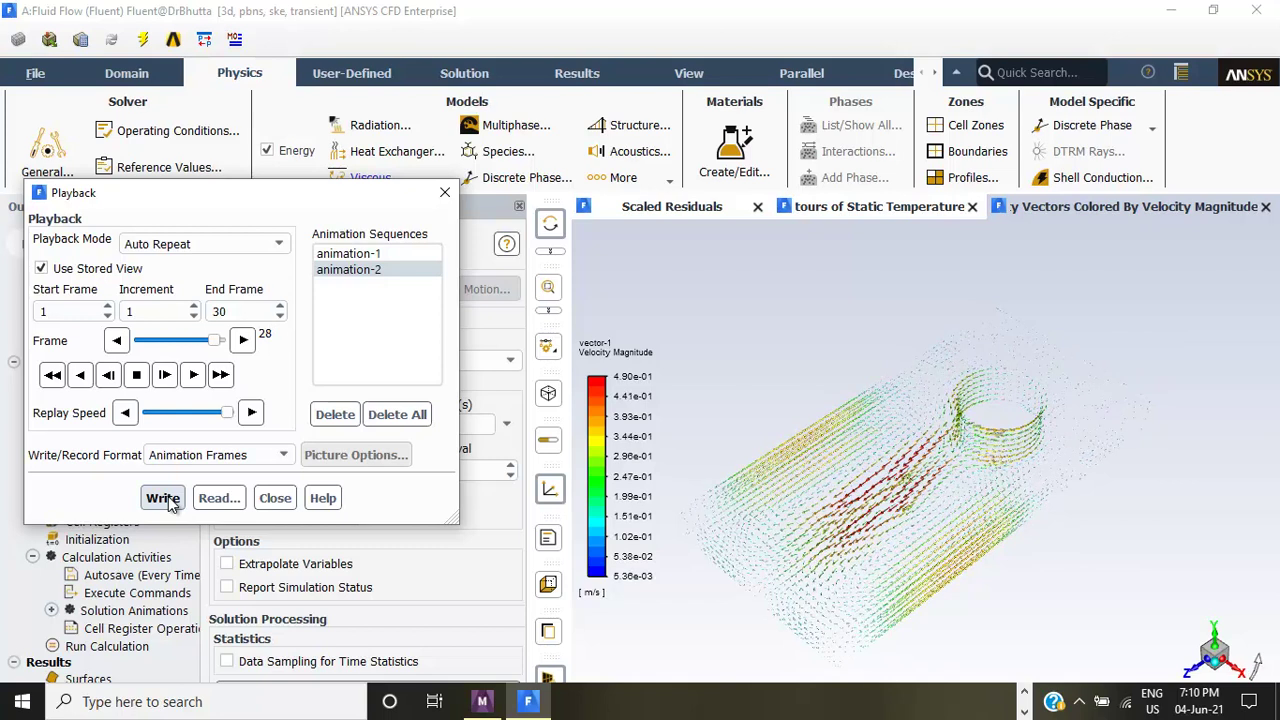
{"action": "left_click", "coordinate": [281, 250]}
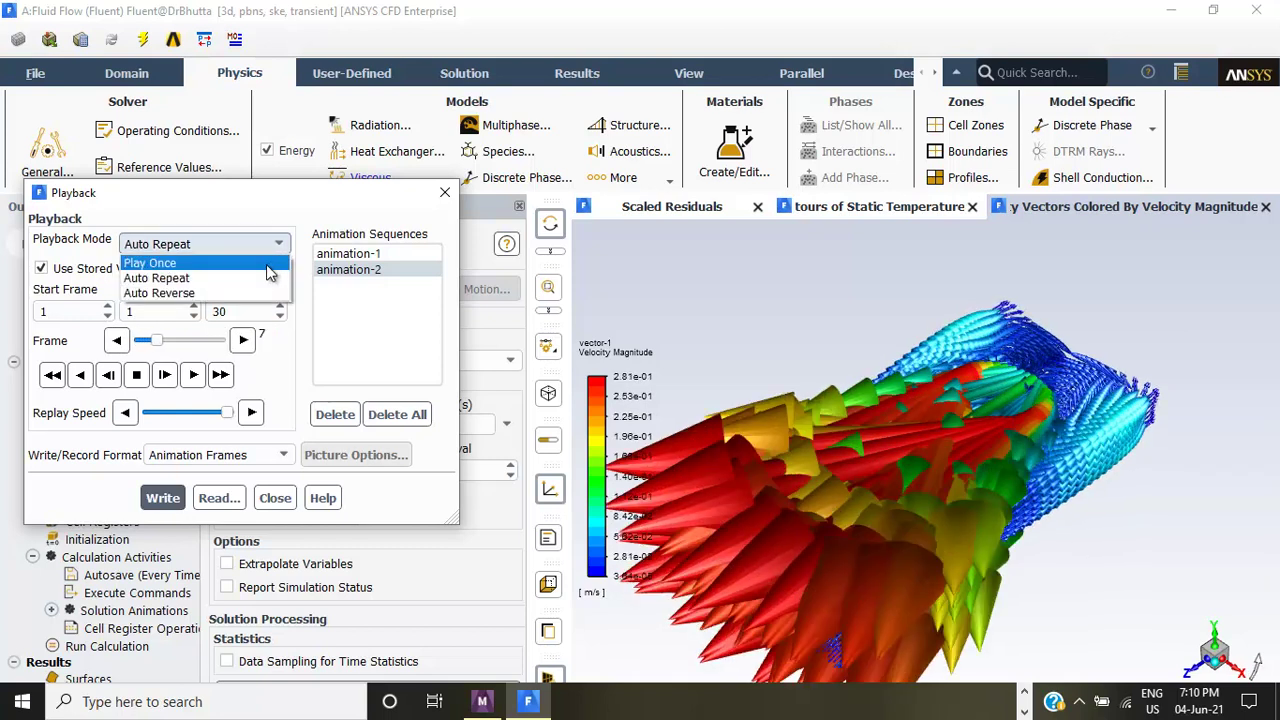
{"action": "left_click", "coordinate": [250, 263]}
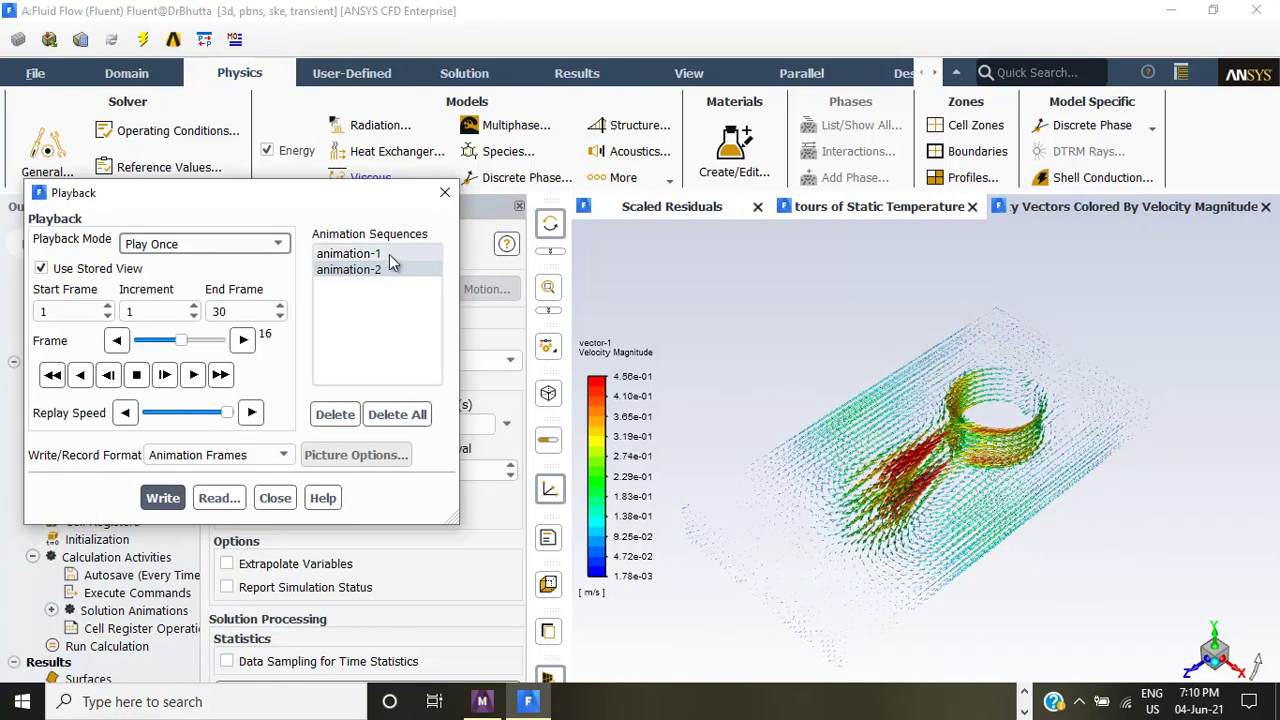
{"action": "left_click", "coordinate": [355, 254]}
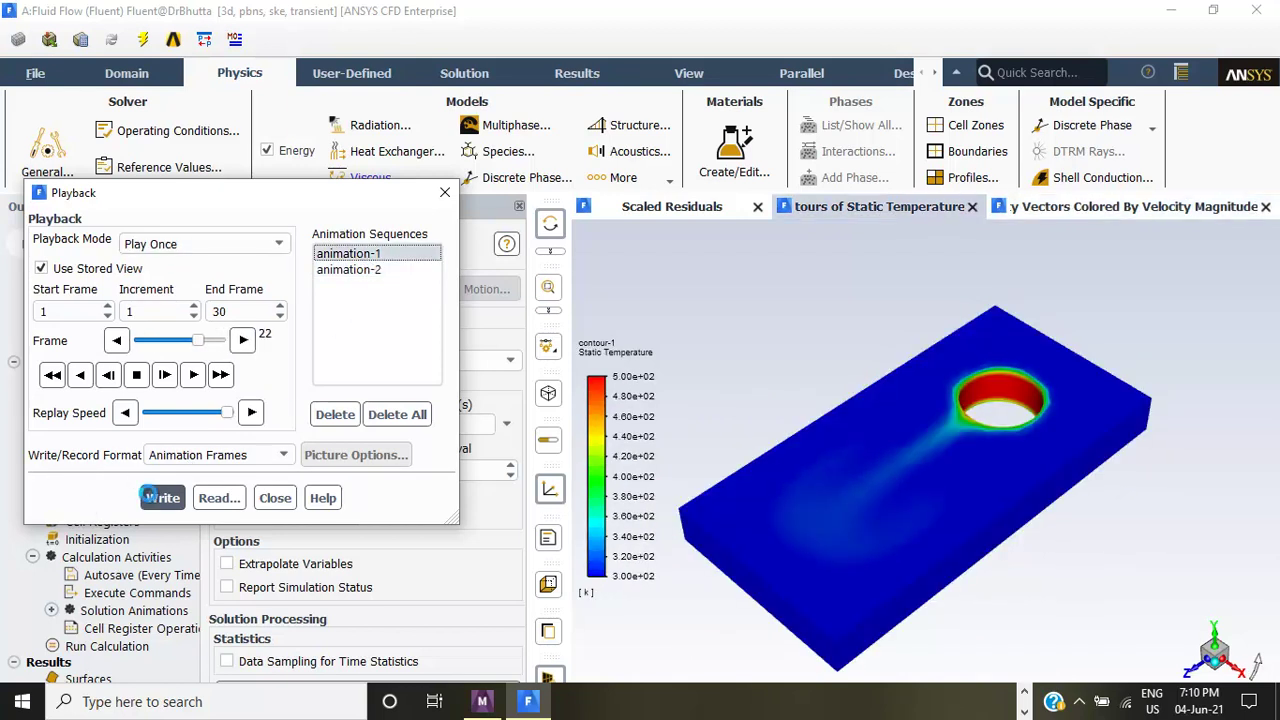
- Write out the animation-1 temperature frames and bring up the screen recorder from the hidden taskbar icons
{"action": "left_click", "coordinate": [163, 497]}
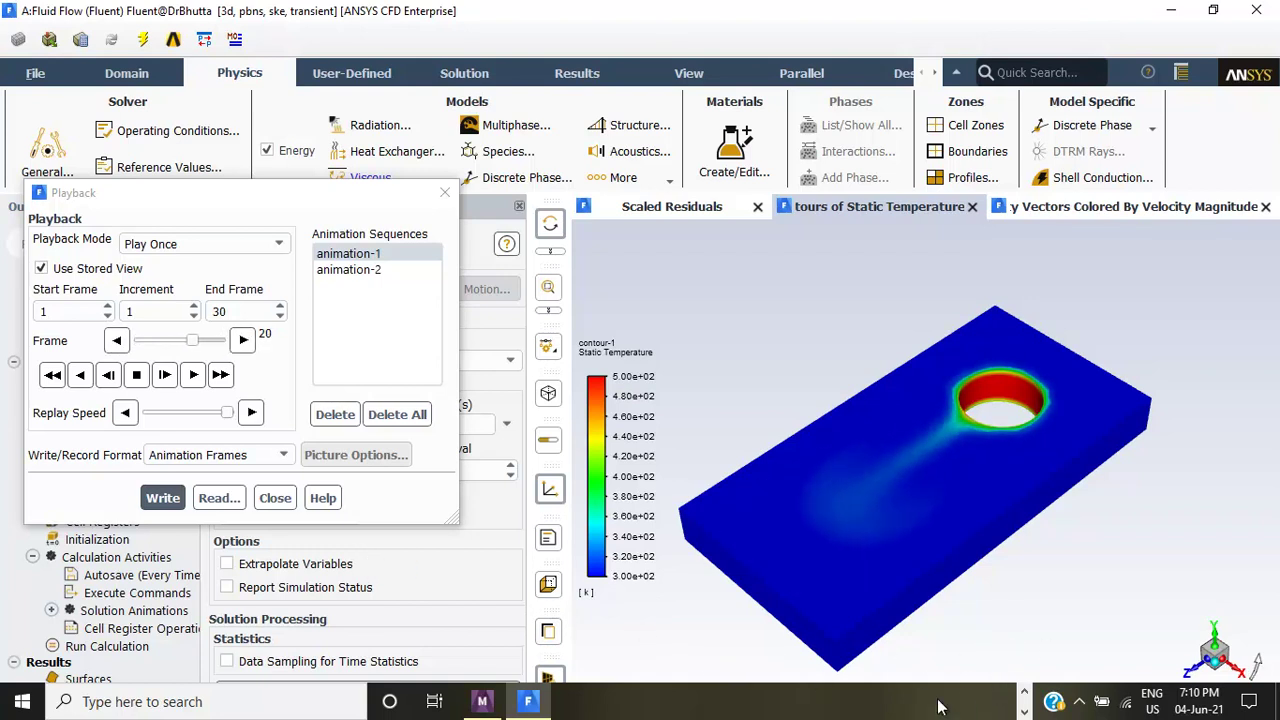
{"action": "left_click", "coordinate": [1030, 697]}
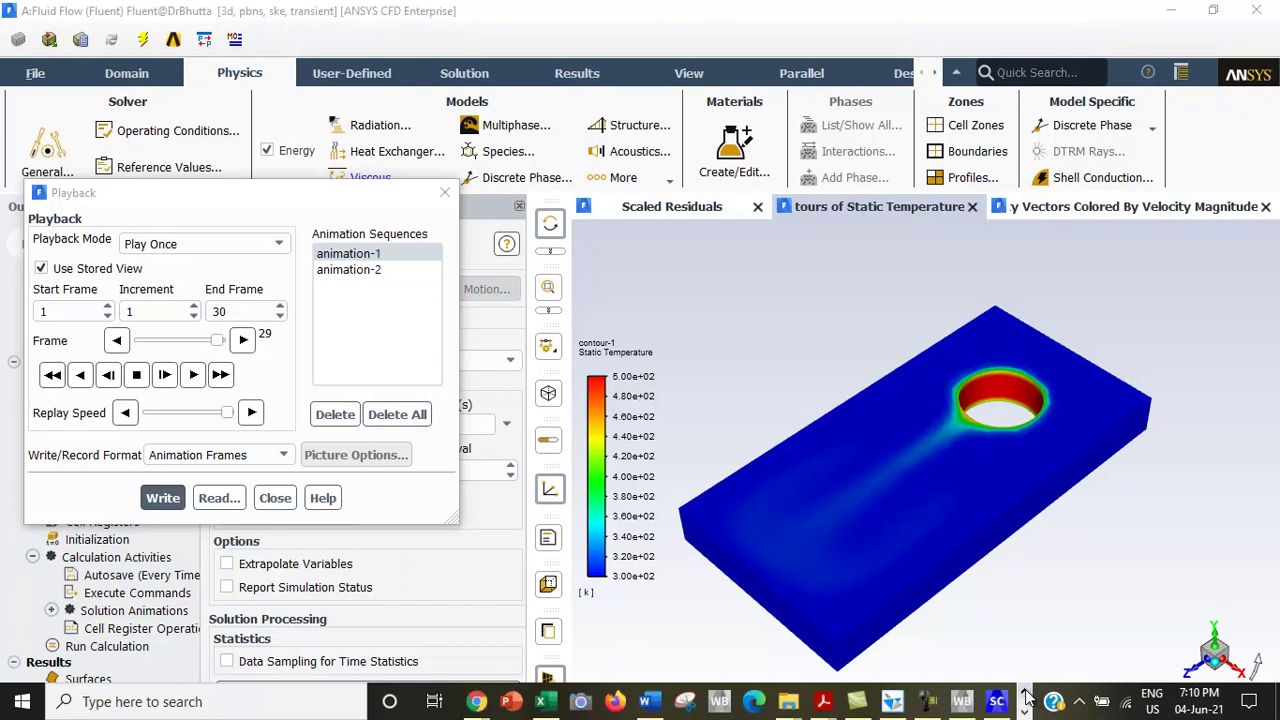
{"action": "left_click", "coordinate": [928, 702]}
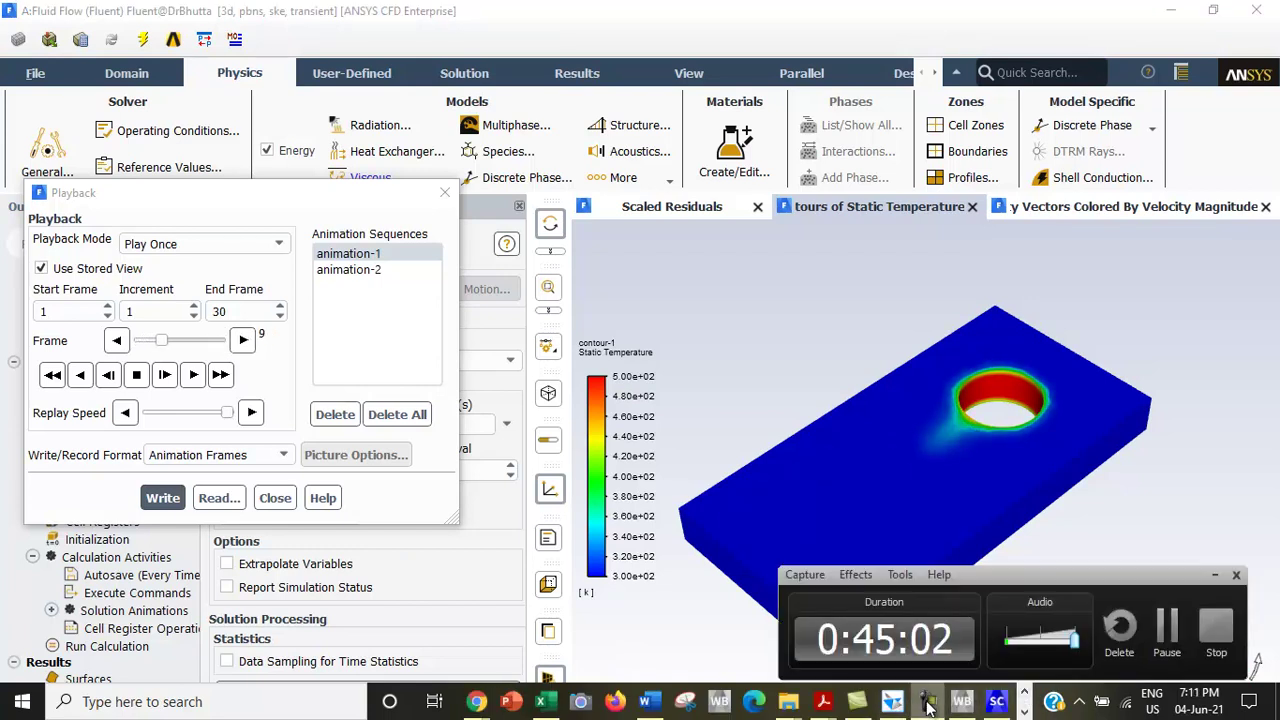